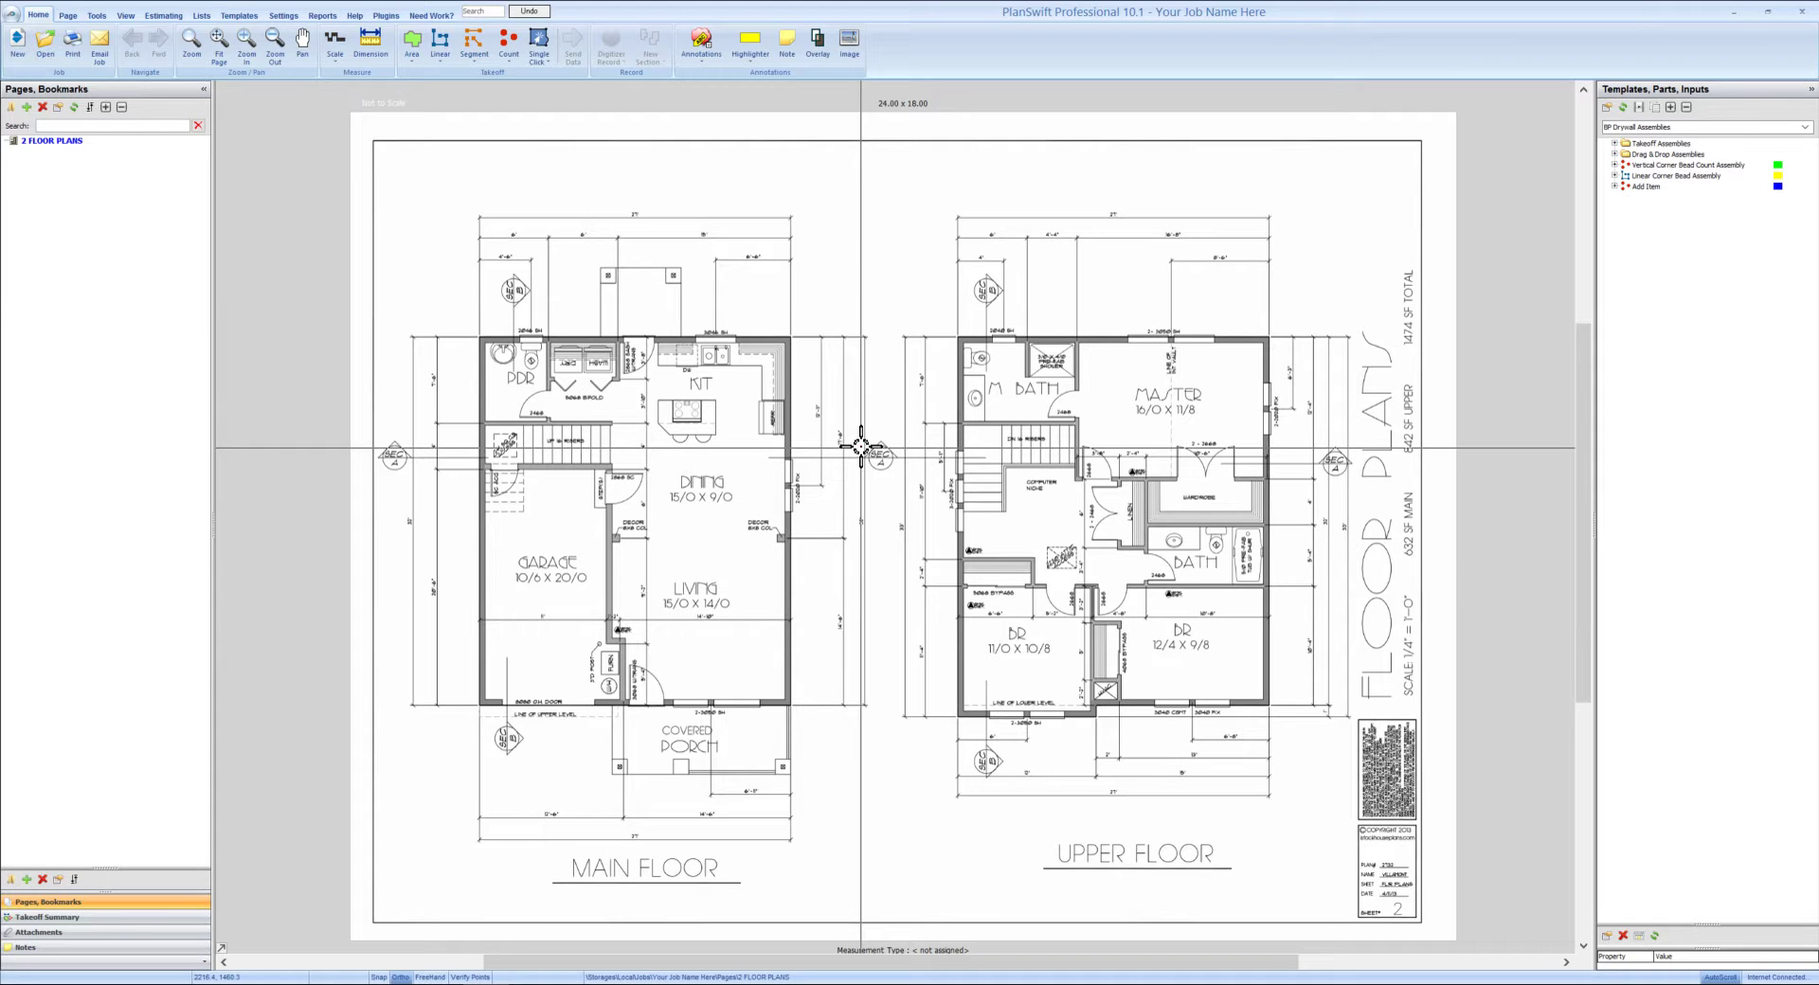
- Add a folder named 10- 1st Level Walls to the estimate from the BP Location Folders templates
{"action": "left_click_drag", "start_coordinate": [858, 454], "coordinate": [845, 444]}
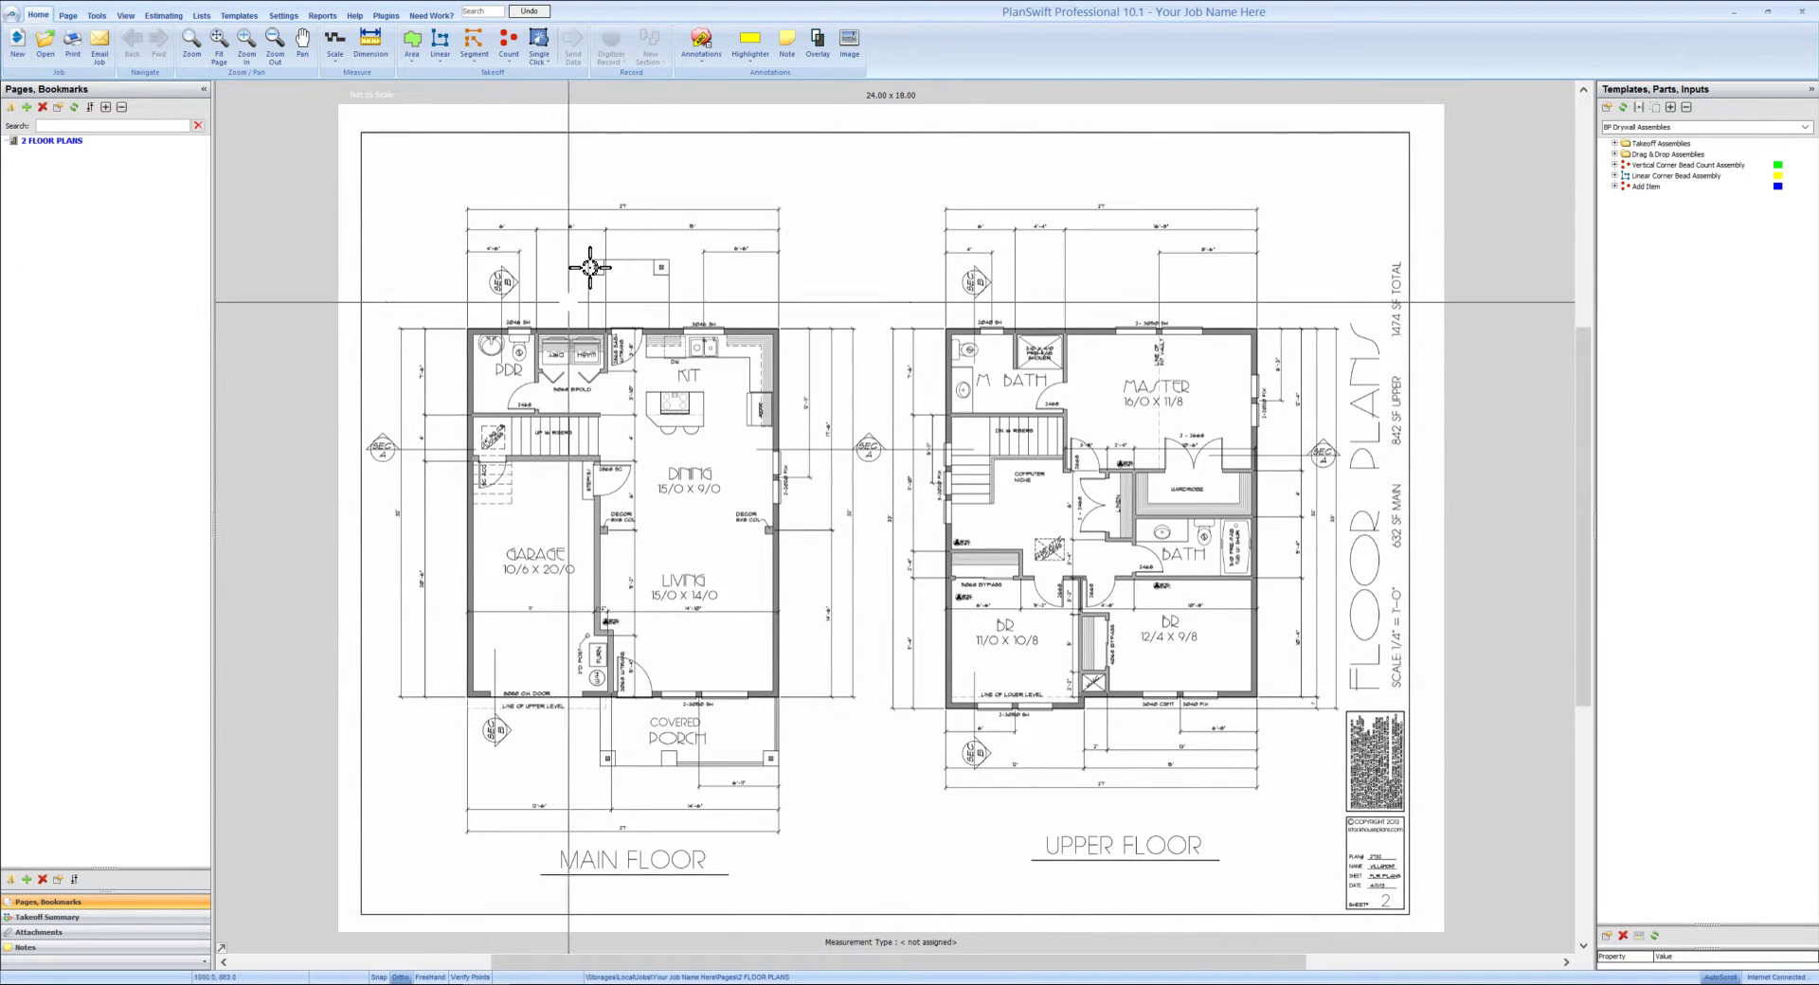
{"action": "left_click", "coordinate": [163, 15]}
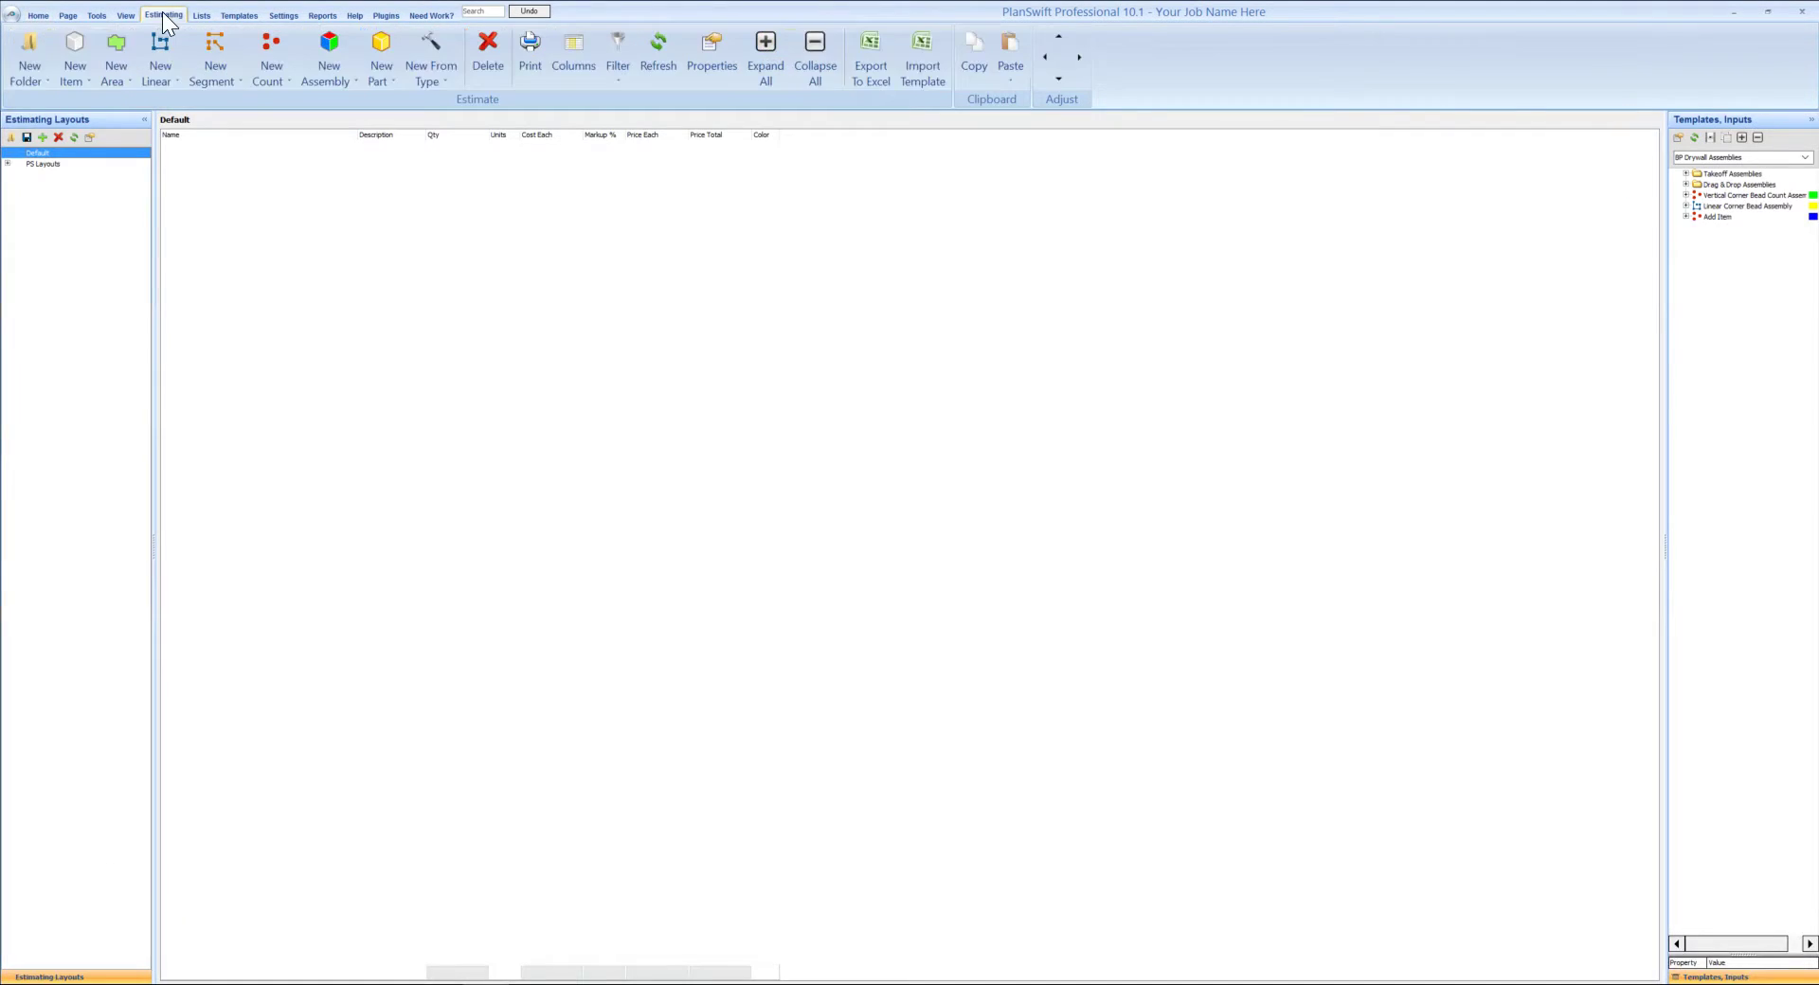
{"action": "left_click", "coordinate": [1806, 158]}
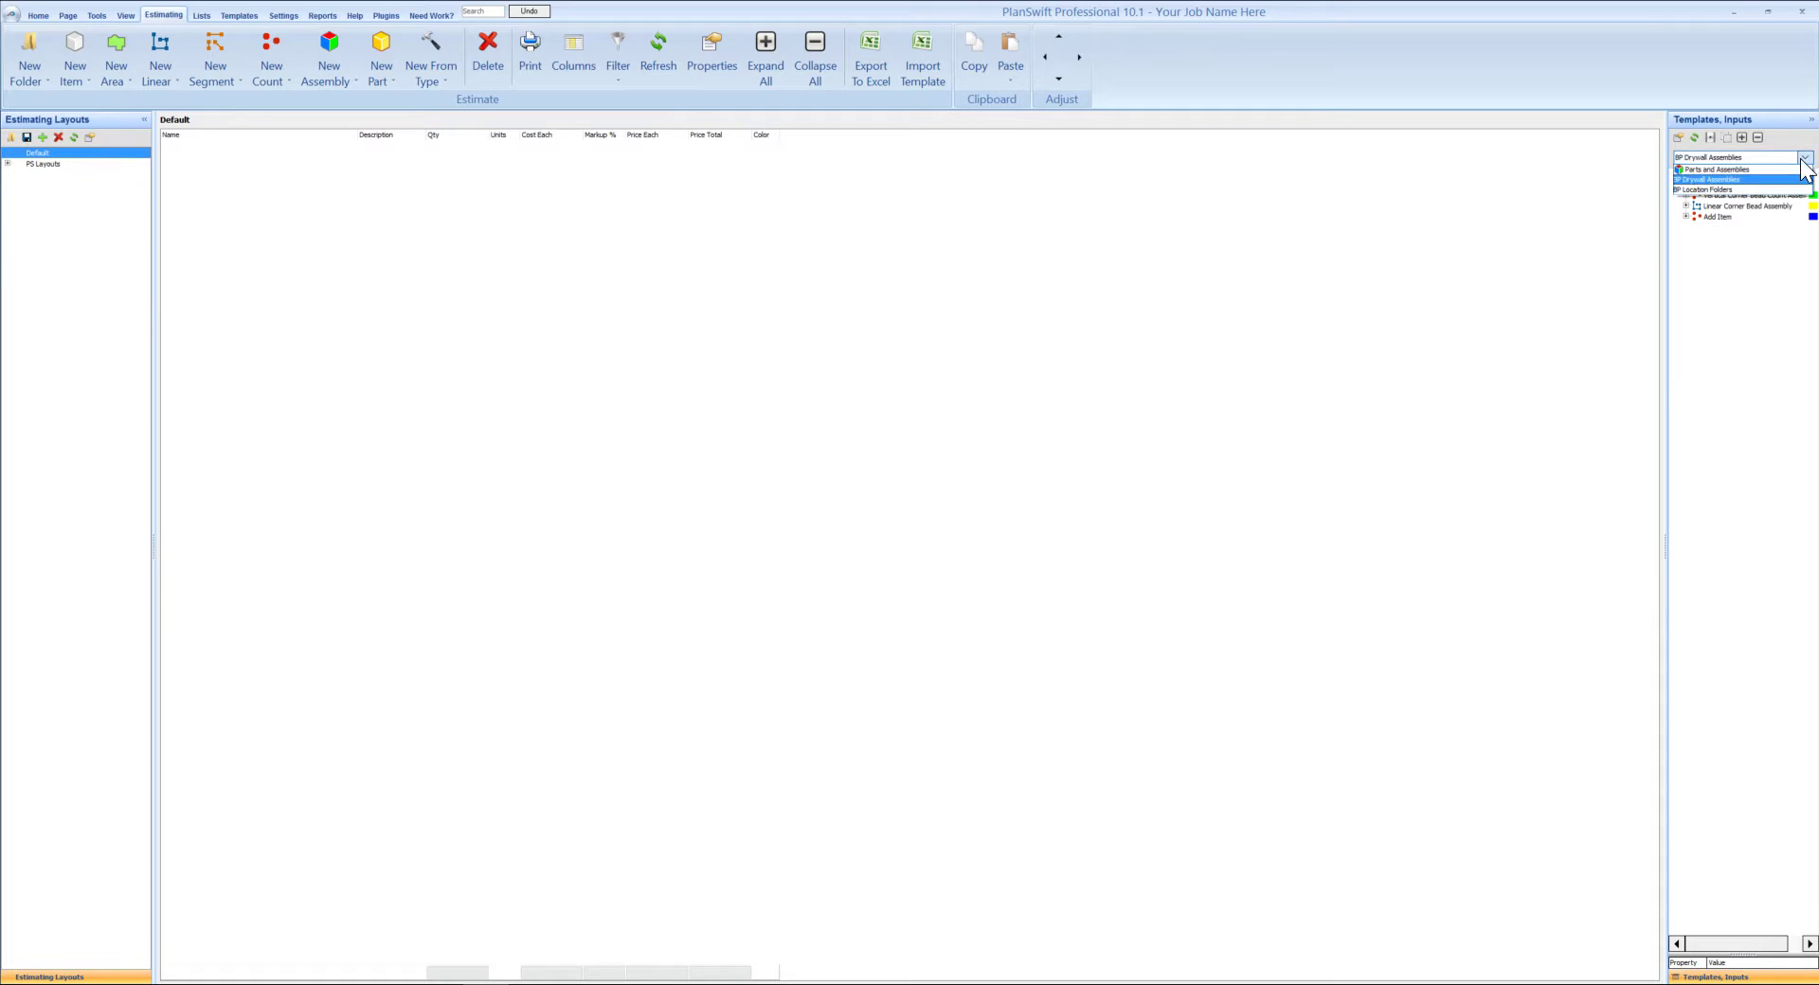
{"action": "left_click", "coordinate": [1753, 190]}
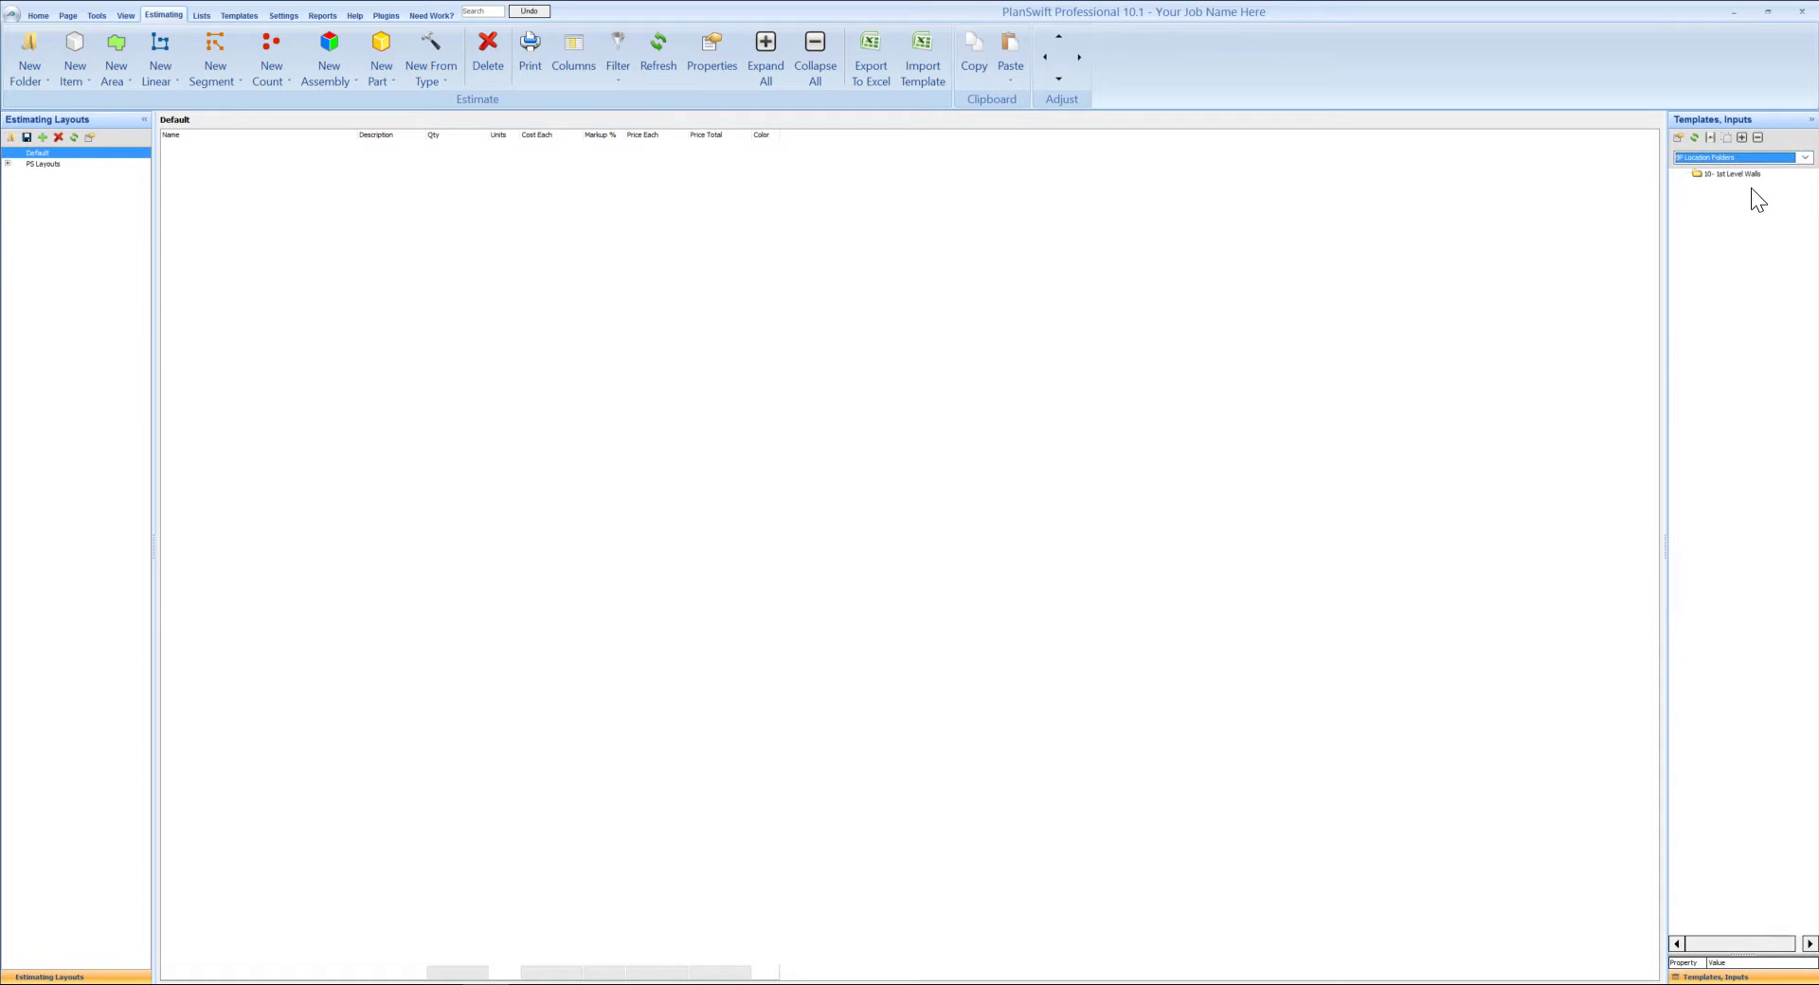
{"action": "left_click_drag", "start_coordinate": [1748, 176], "coordinate": [739, 422]}
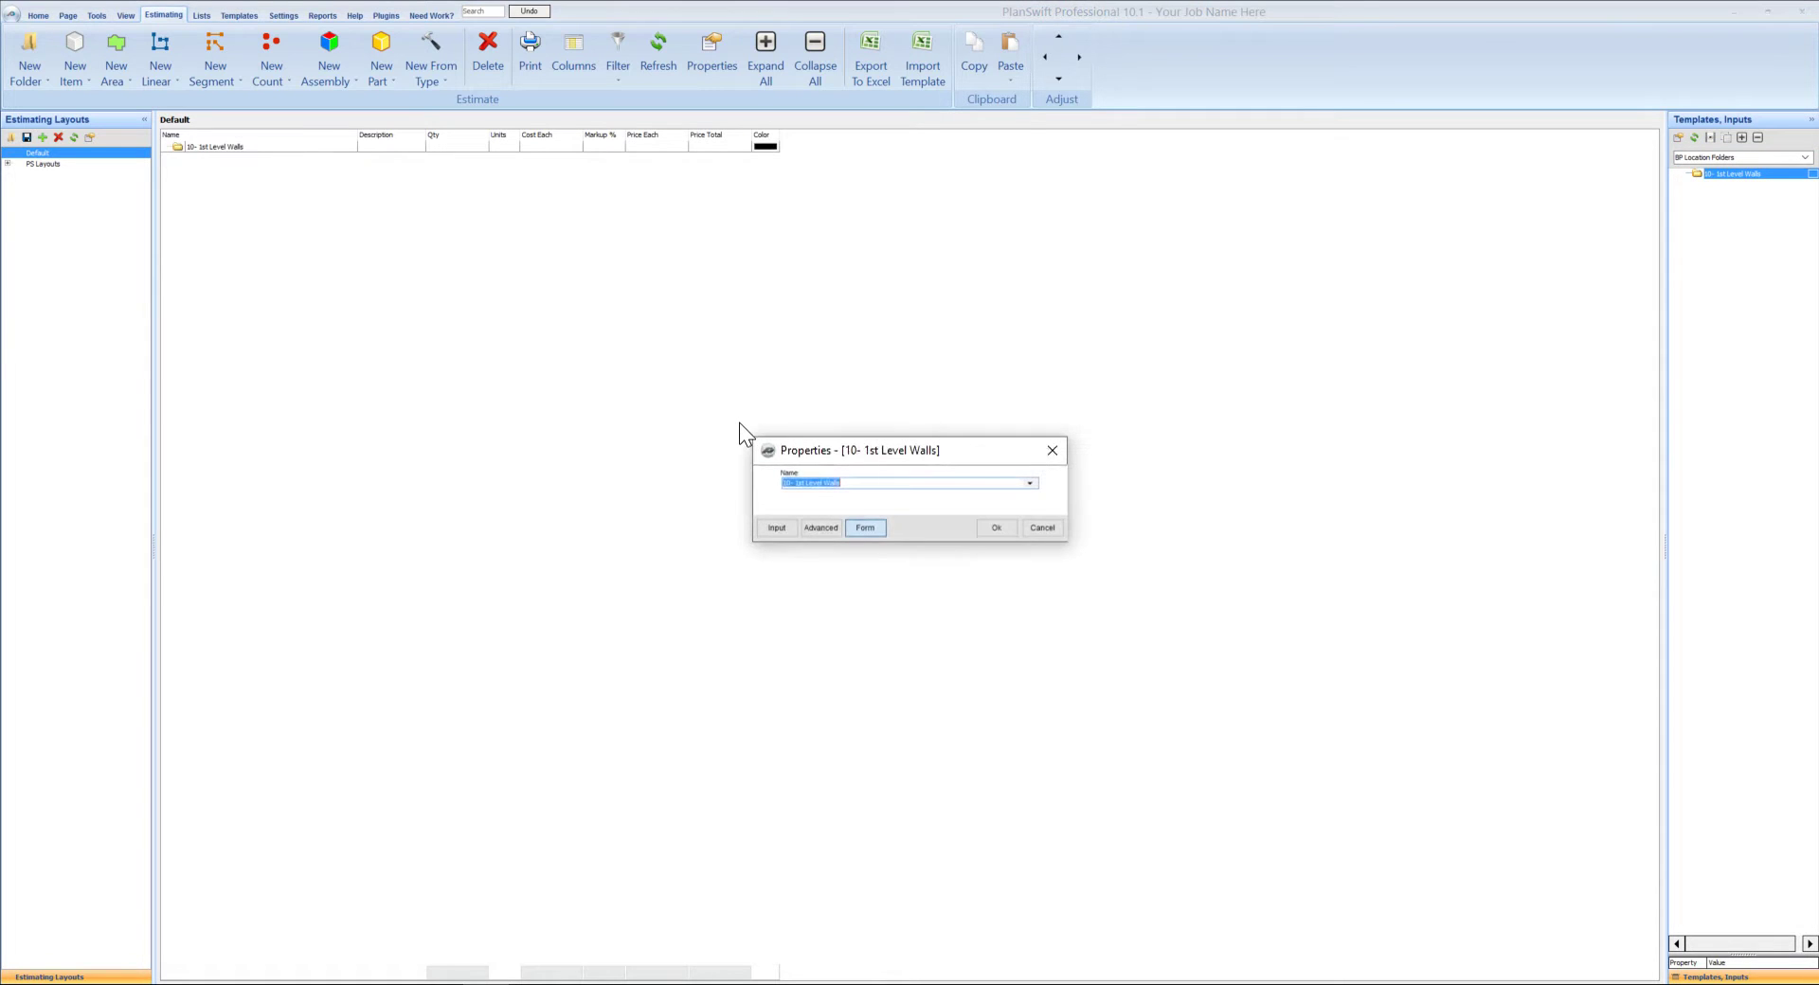
{"action": "left_click", "coordinate": [1029, 484]}
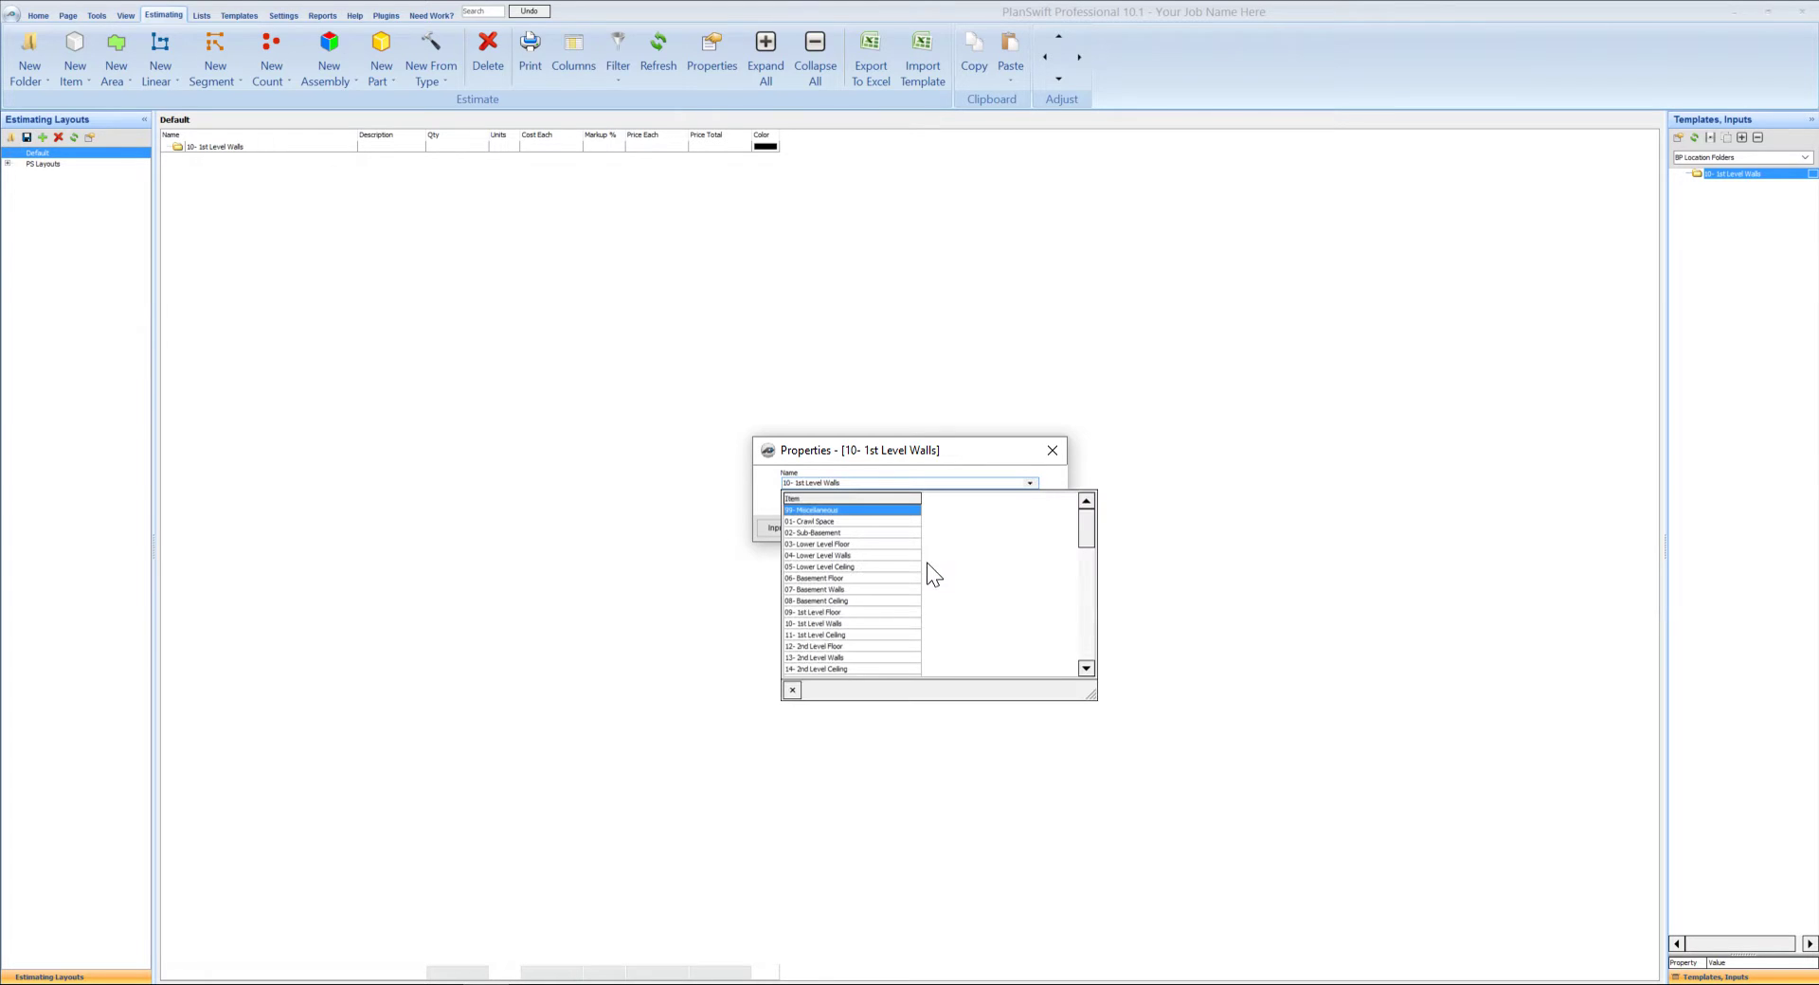
{"action": "scroll", "coordinate": [899, 604], "scroll_direction": "down", "scroll_amount": 1}
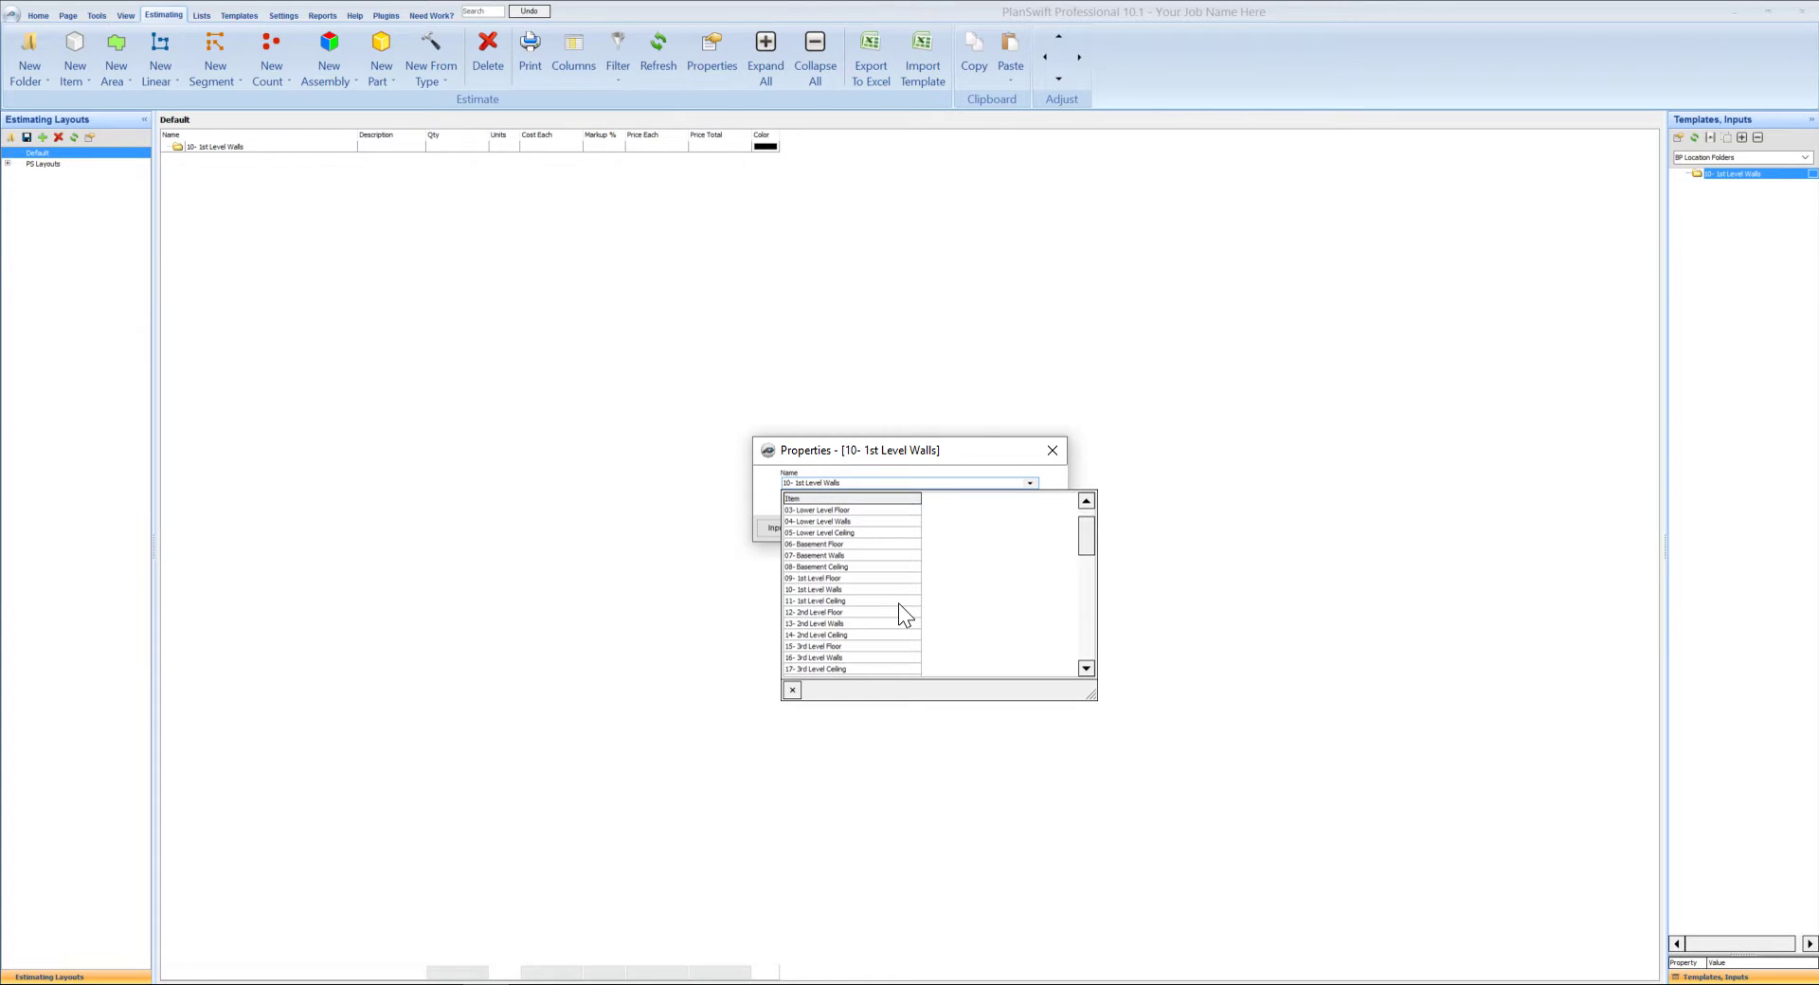
{"action": "left_click", "coordinate": [849, 590]}
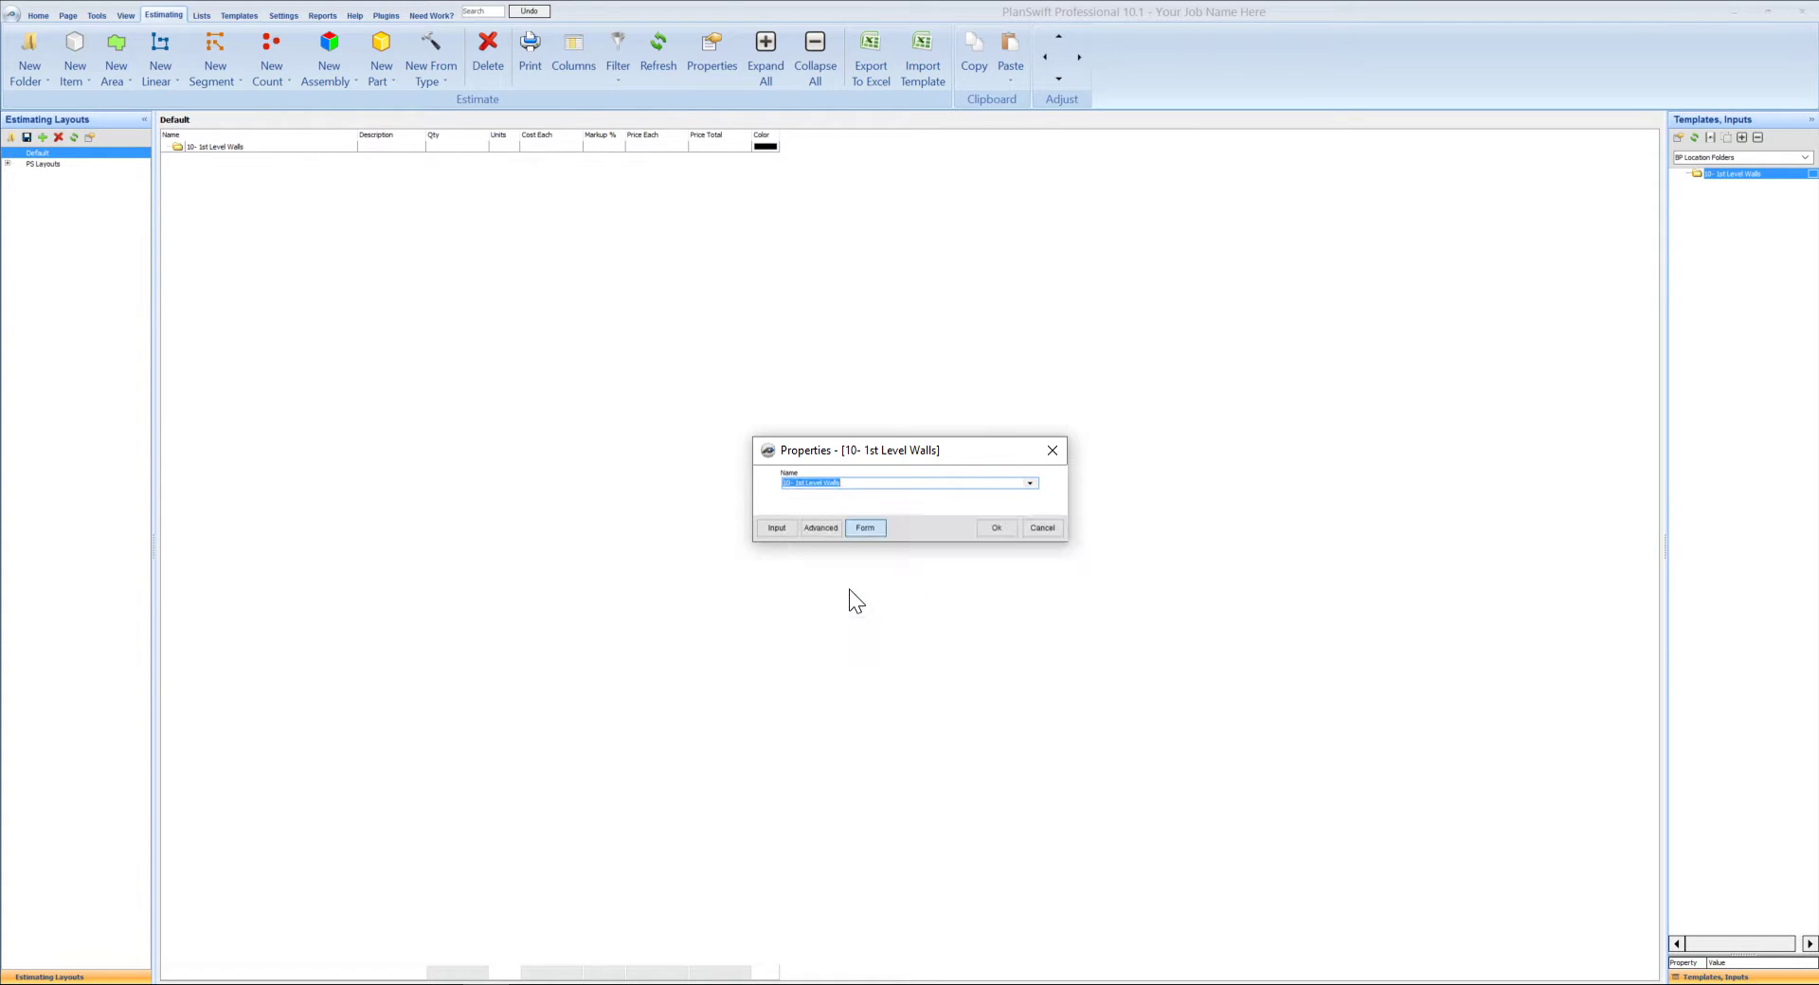
{"action": "left_click", "coordinate": [999, 531]}
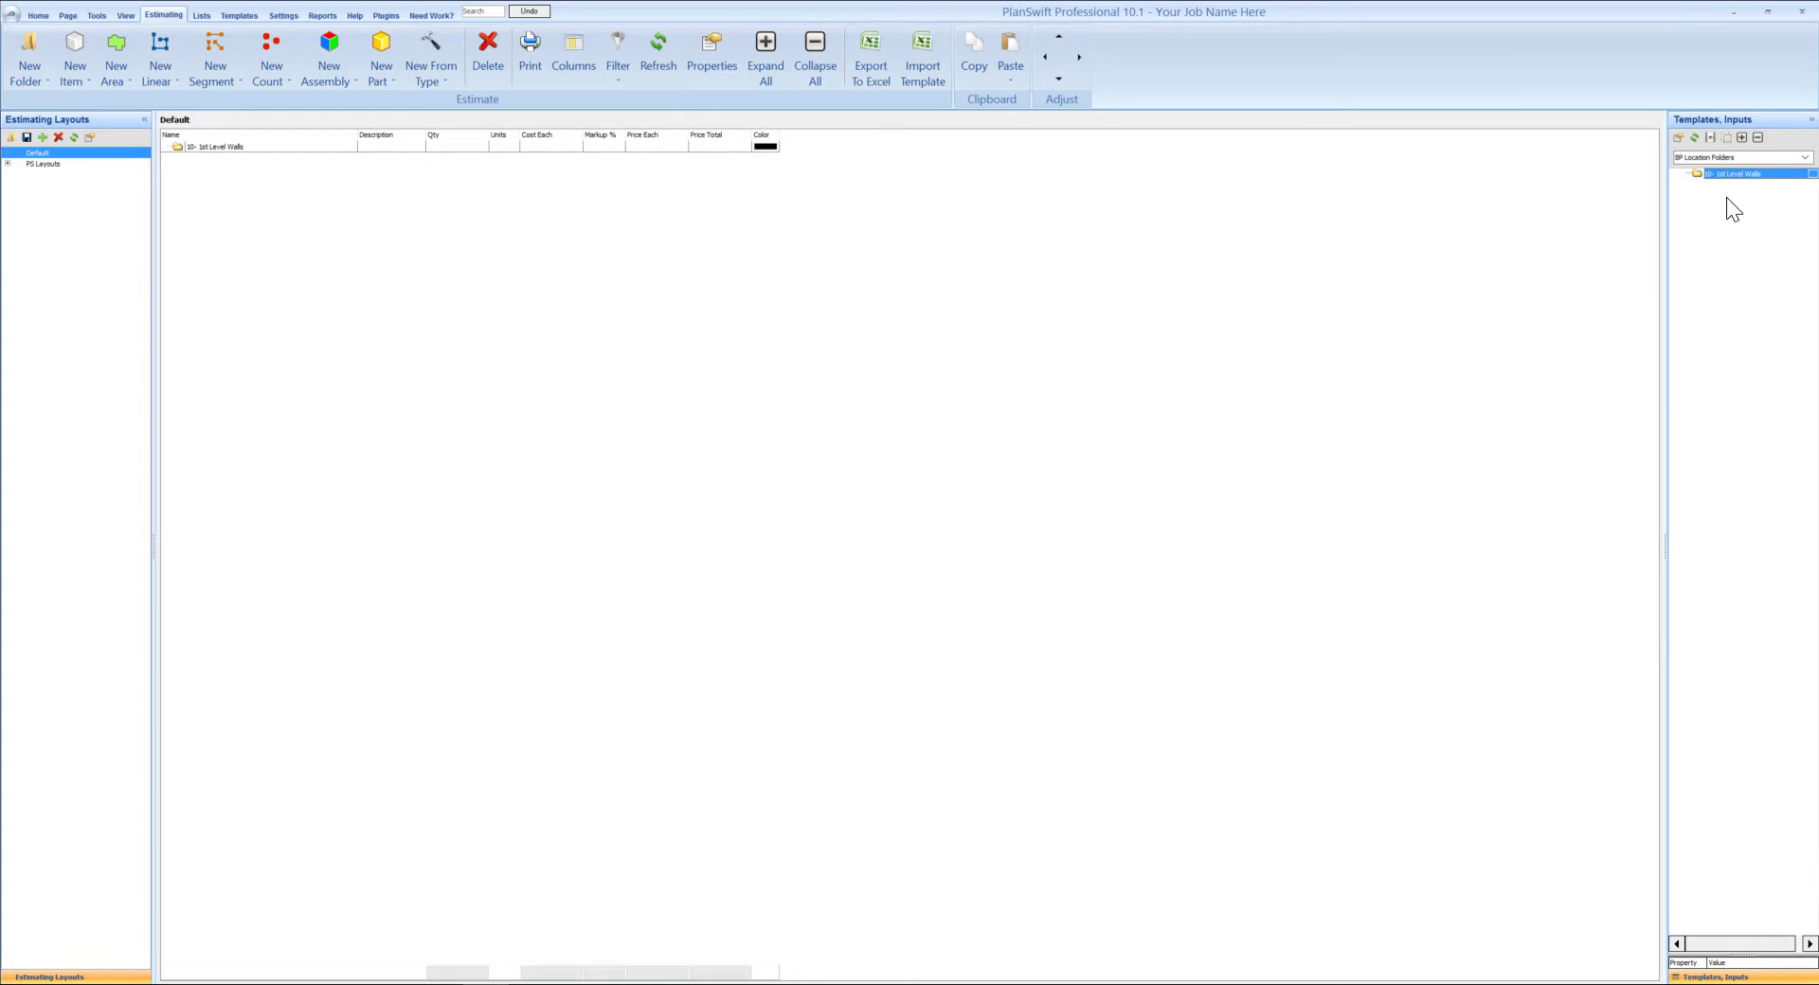
- Add another location folder to the estimate and name it 11- 1st Level Ceiling
{"action": "left_click_drag", "start_coordinate": [1734, 172], "coordinate": [953, 449]}
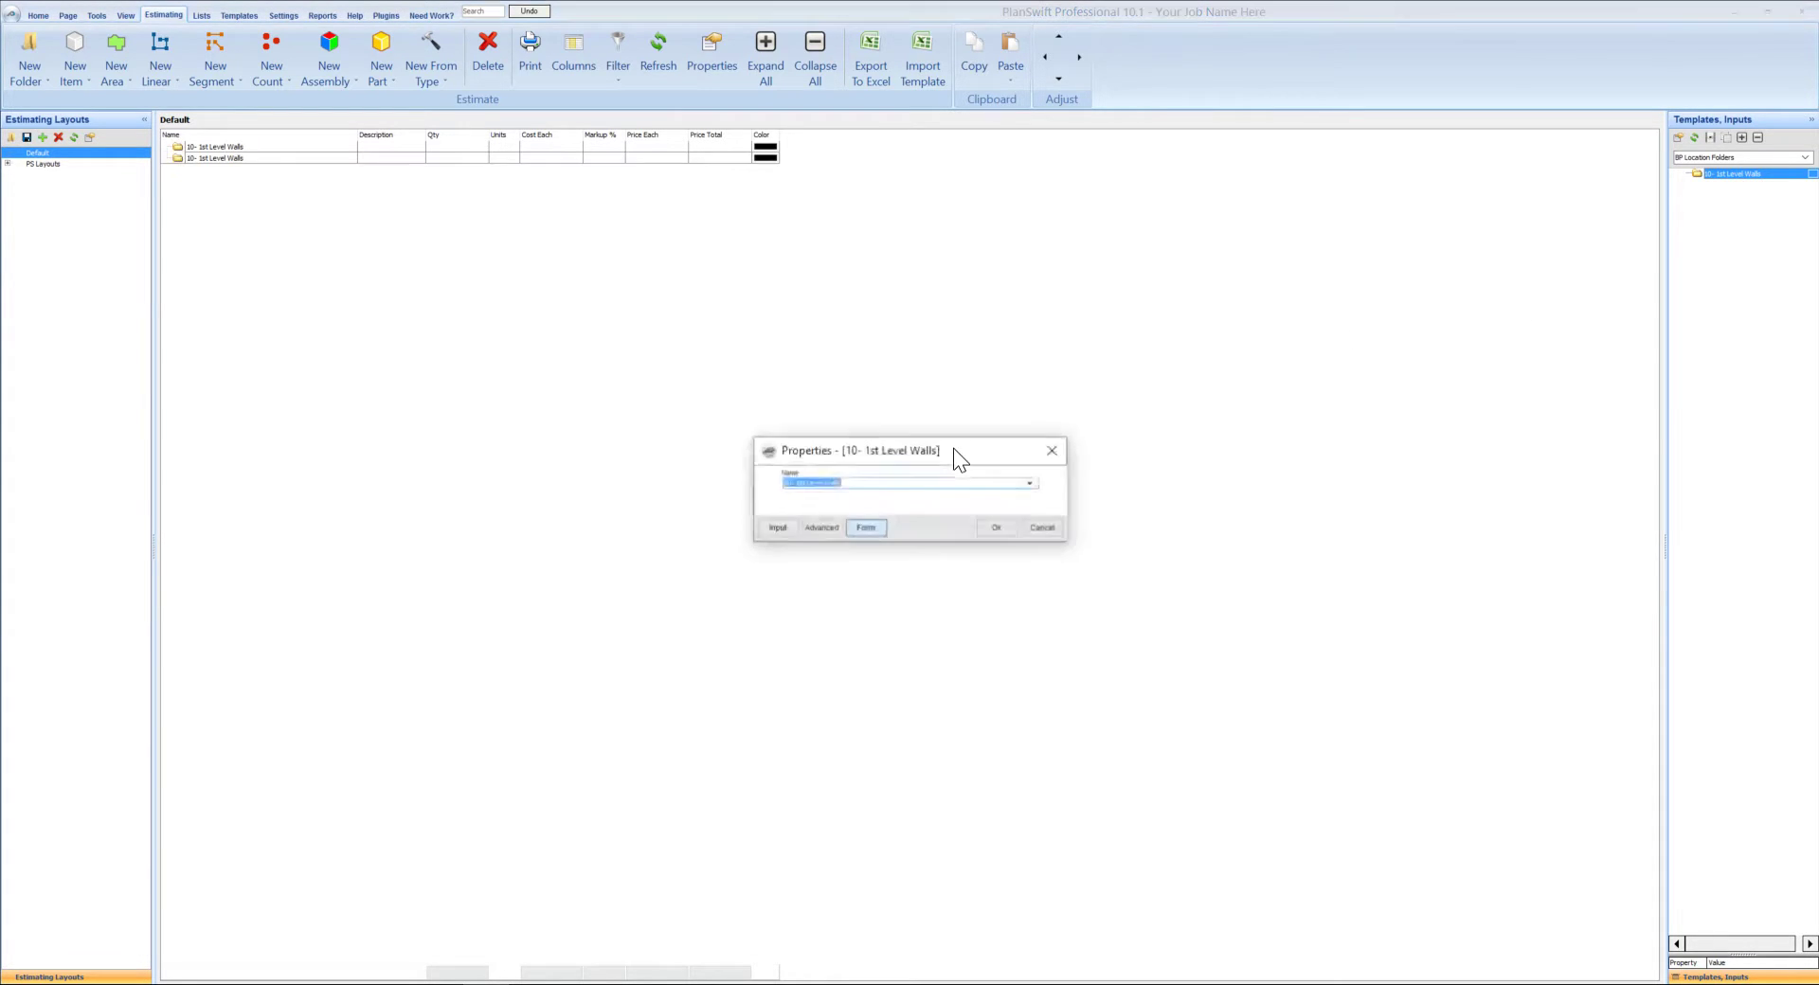
{"action": "left_click", "coordinate": [1030, 485]}
{"action": "scroll", "coordinate": [862, 577], "scroll_direction": "down", "scroll_amount": 1}
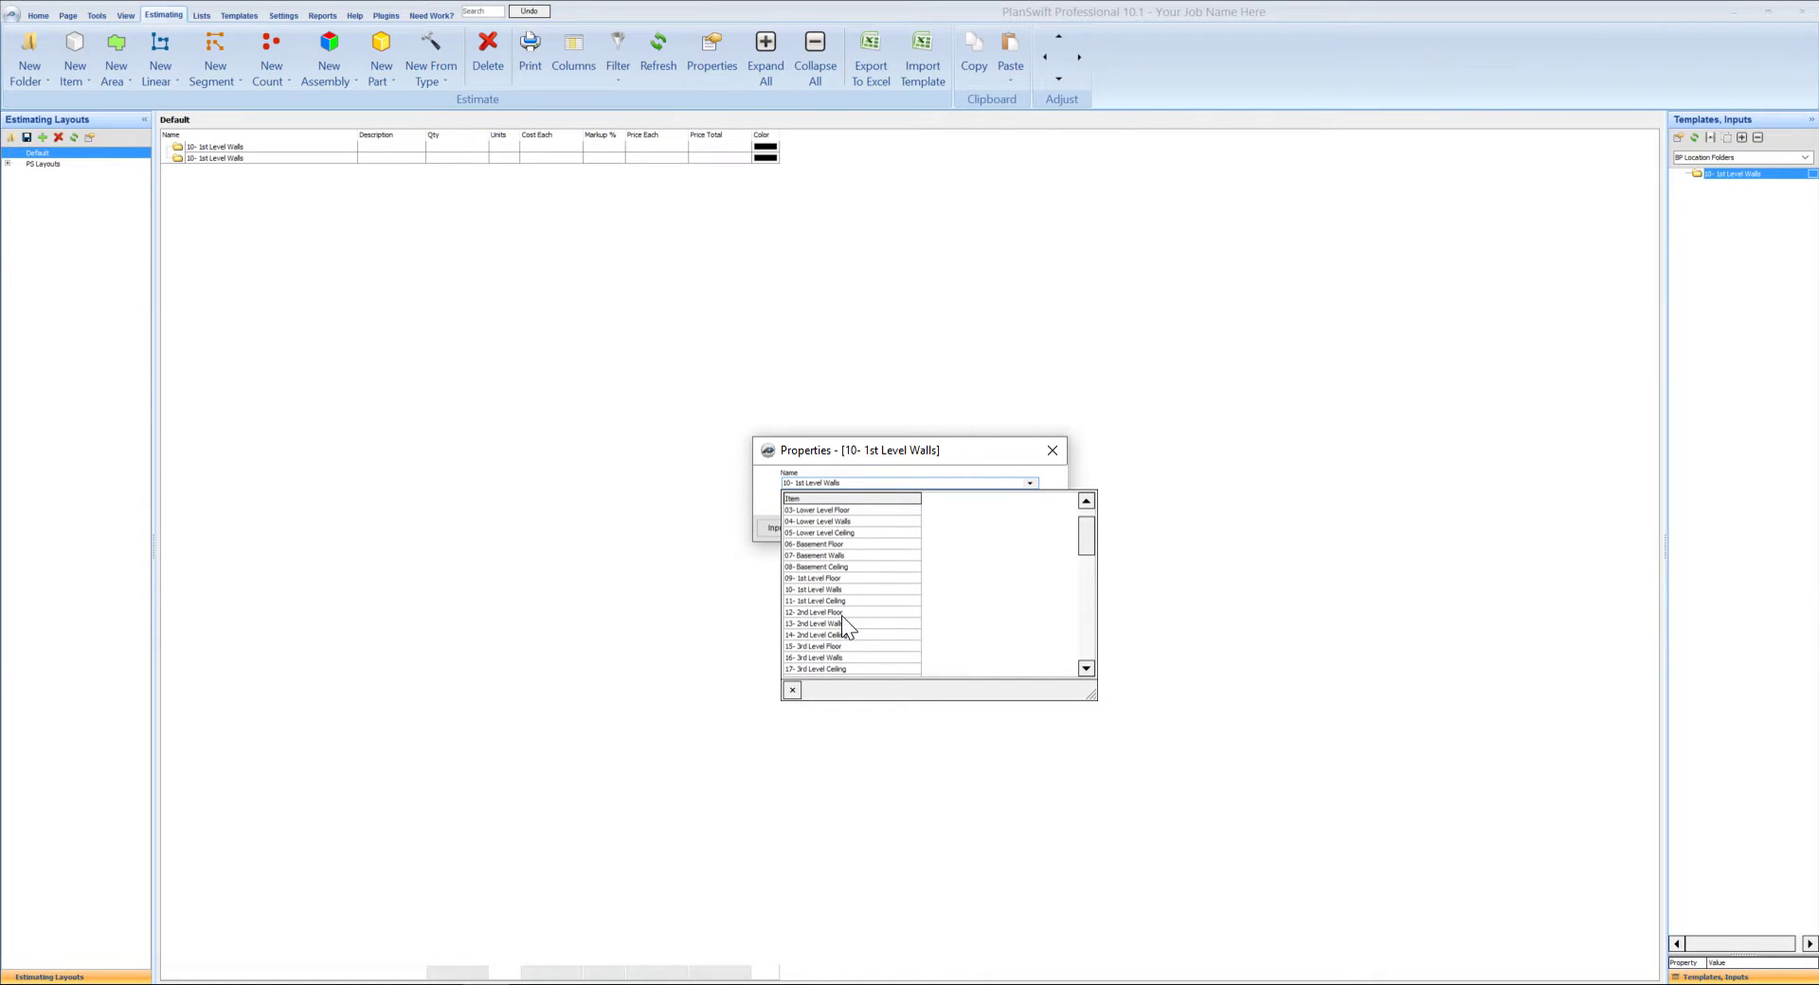
{"action": "left_click", "coordinate": [843, 601]}
{"action": "left_click", "coordinate": [997, 527]}
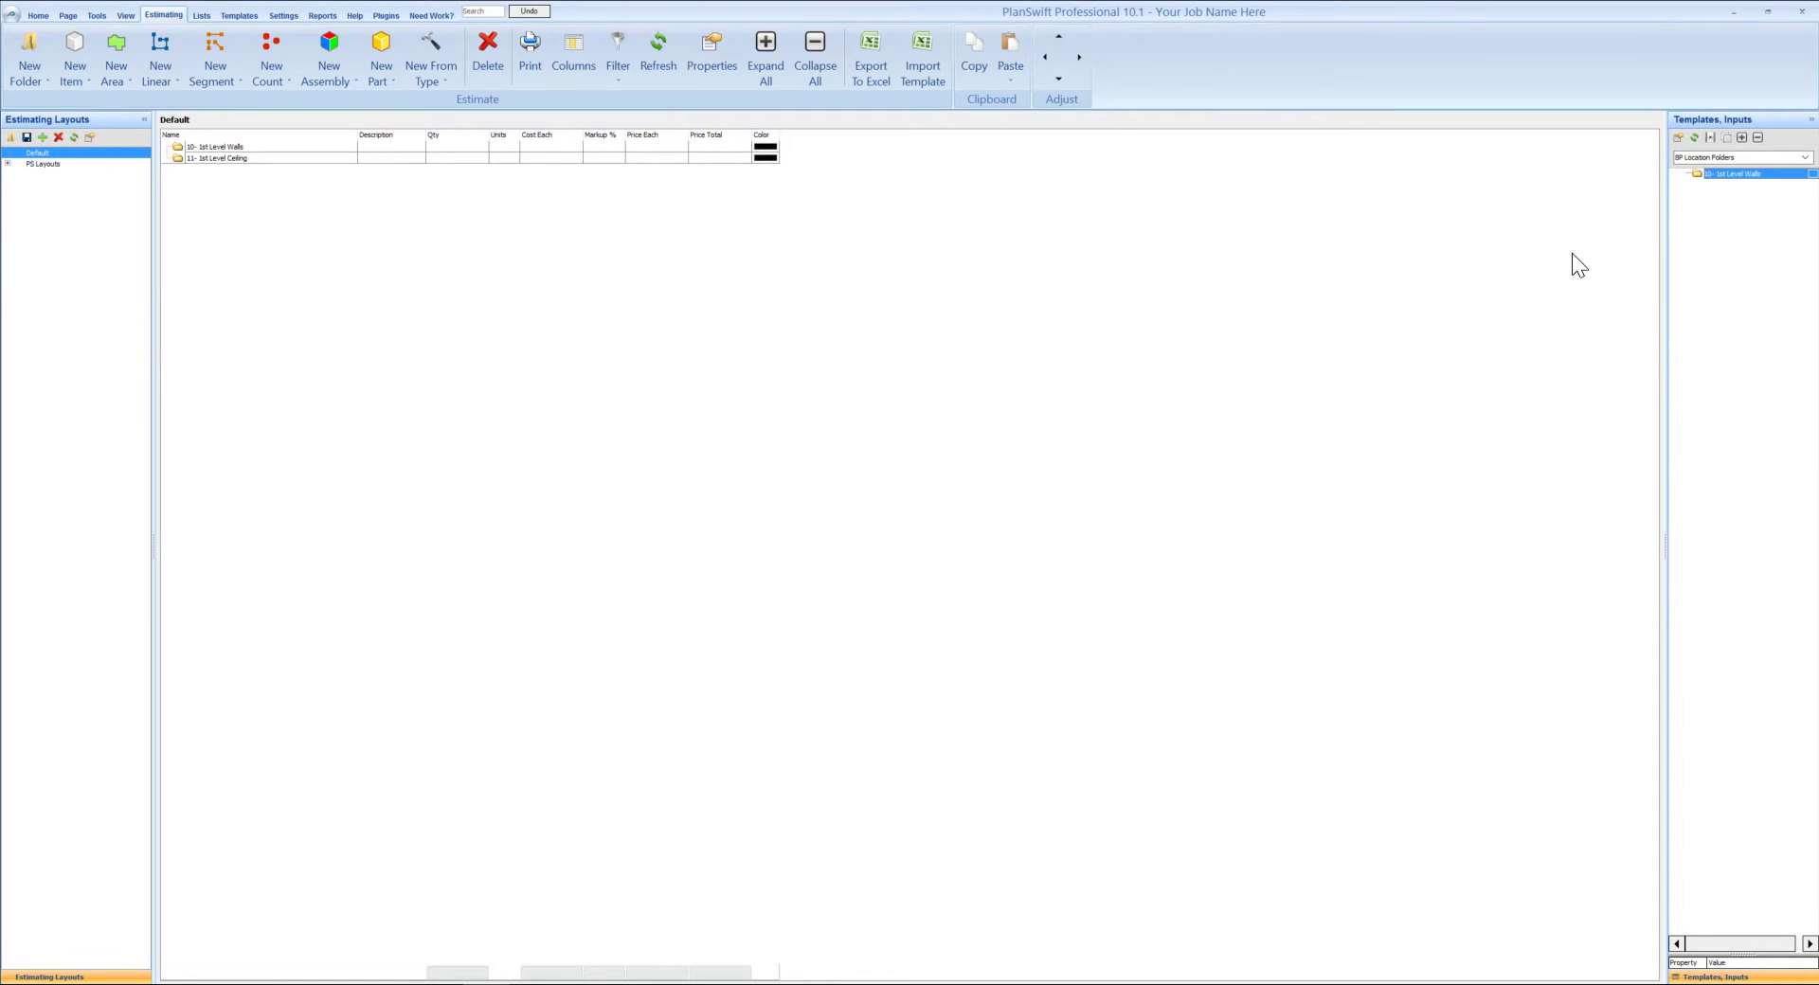
- Add a third location folder to the estimate and name it 13- 2nd Level Walls
{"action": "left_click_drag", "start_coordinate": [1736, 173], "coordinate": [1118, 362]}
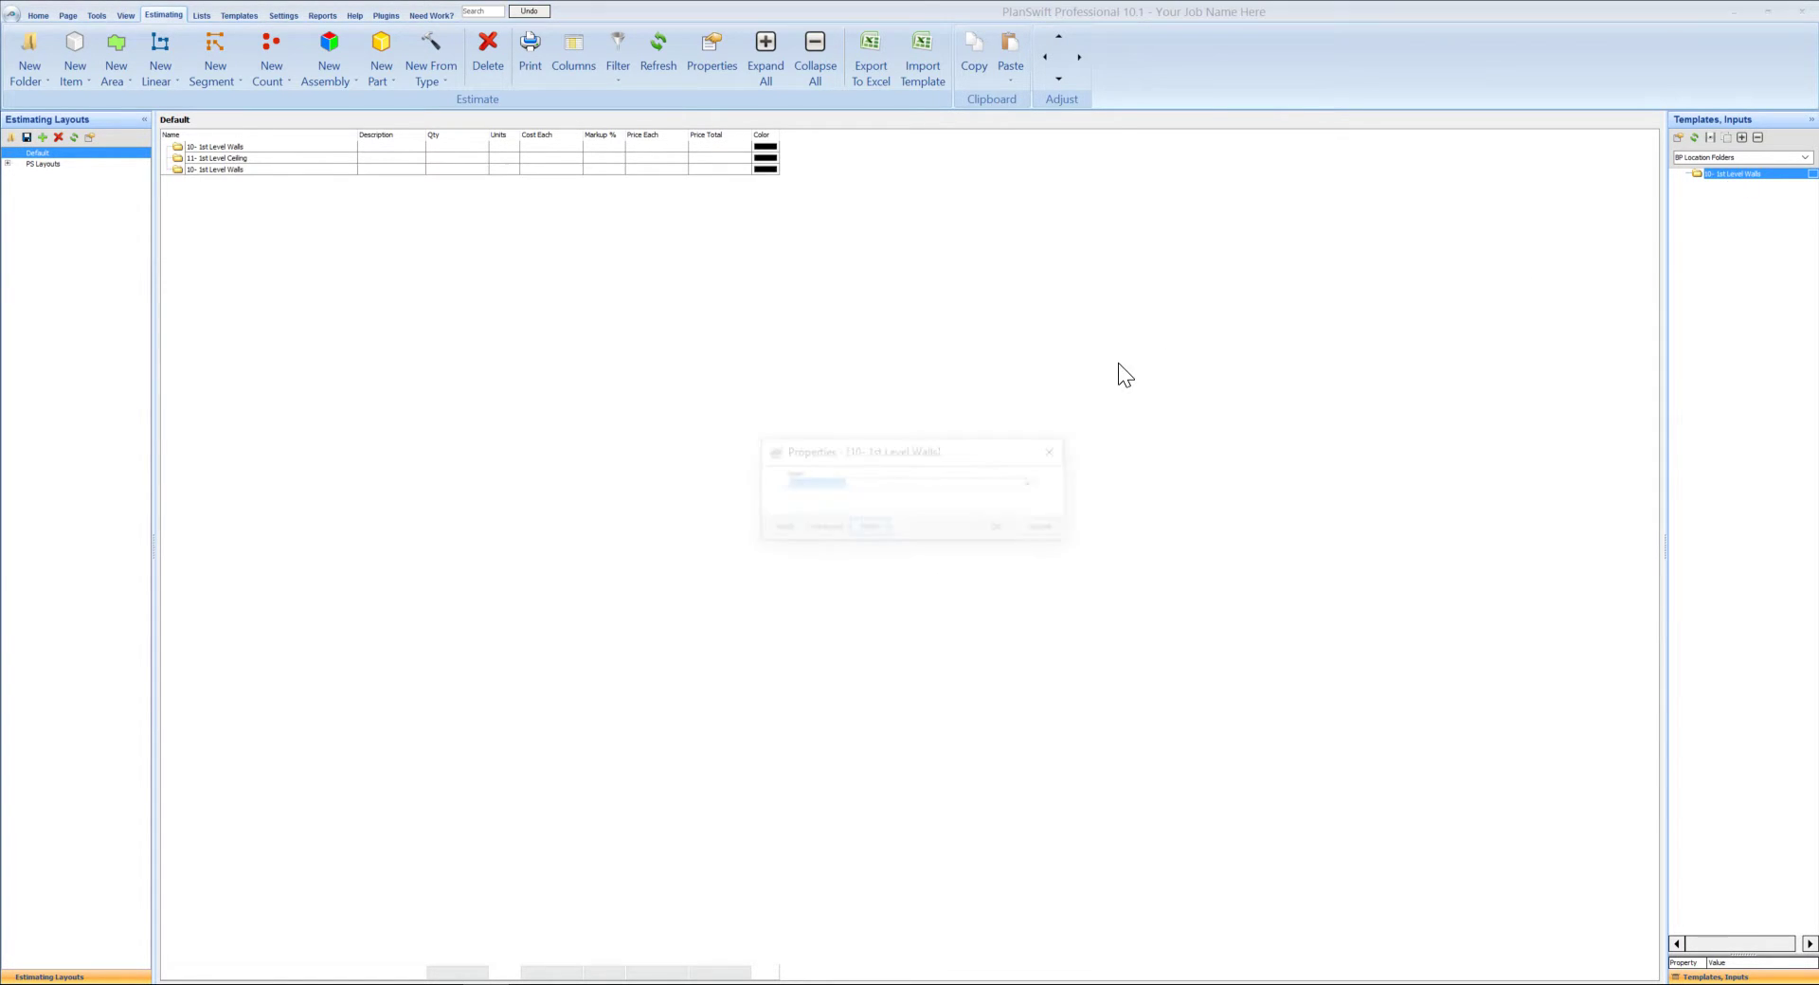
{"action": "left_click", "coordinate": [1028, 485]}
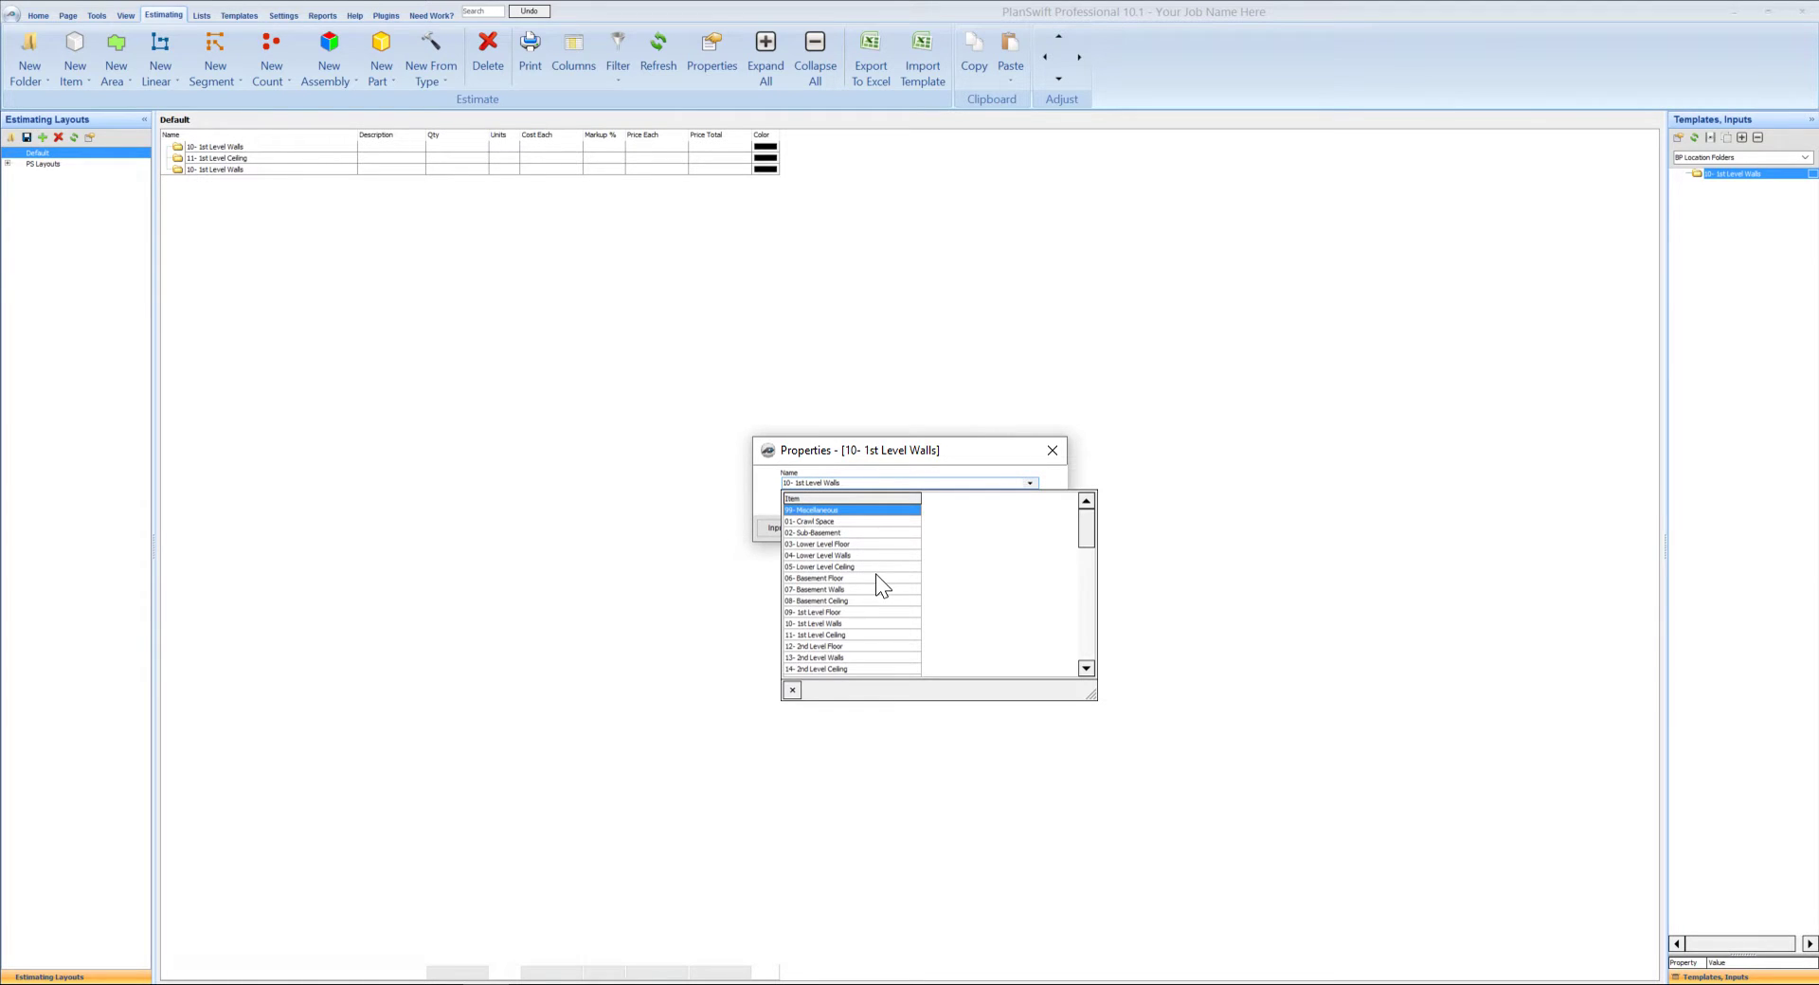
{"action": "left_click", "coordinate": [845, 657]}
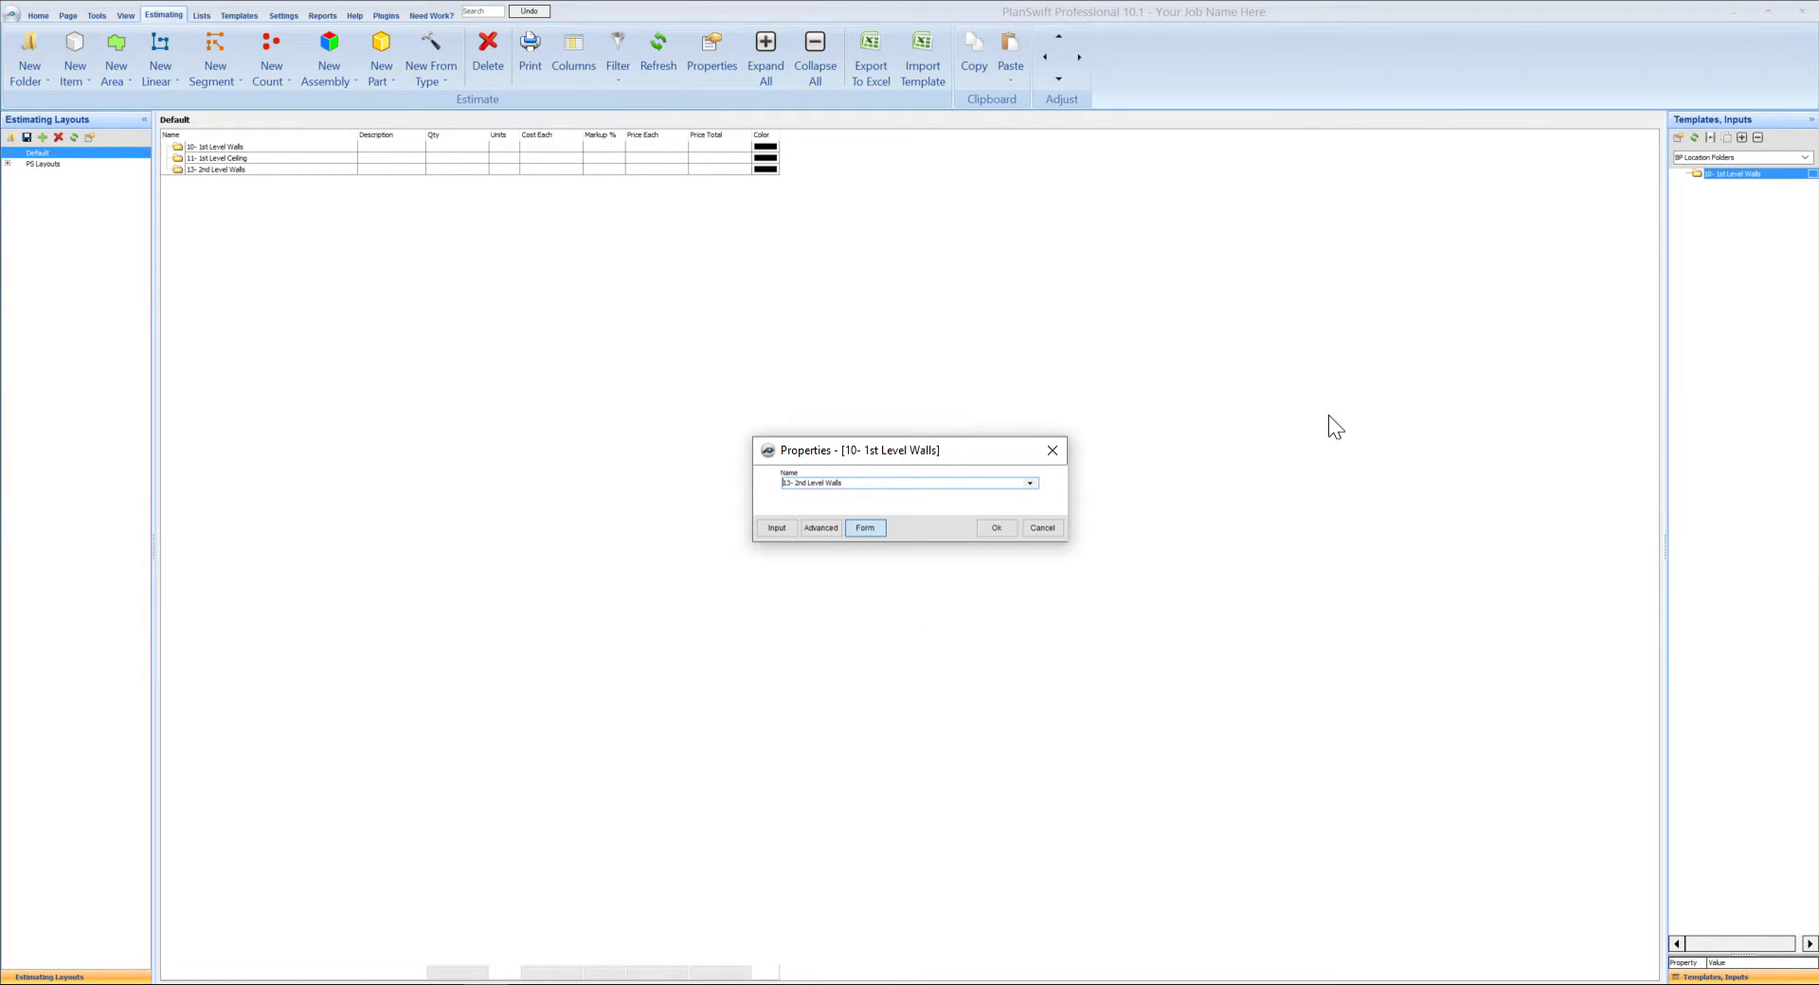
{"action": "left_click", "coordinate": [1008, 531]}
- Add a fourth location folder to the estimate and name it 14- 2nd Level Ceiling
{"action": "left_click_drag", "start_coordinate": [1720, 173], "coordinate": [923, 466]}
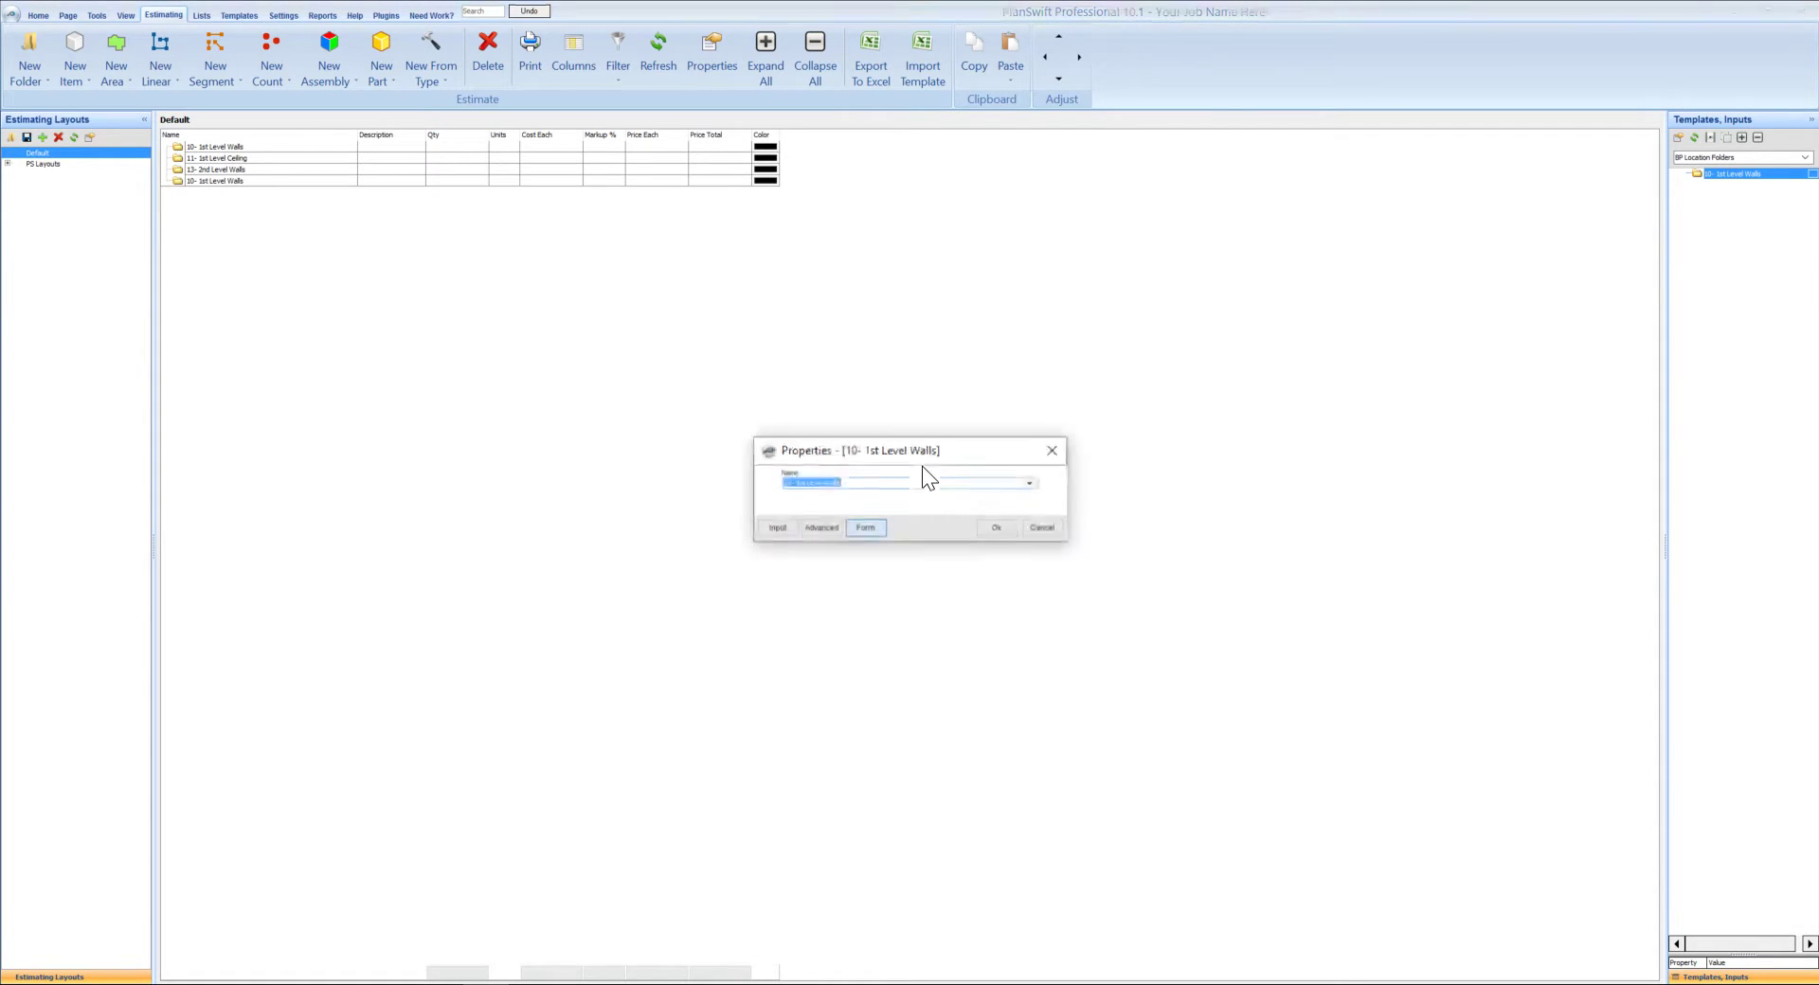
{"action": "left_click", "coordinate": [1030, 484]}
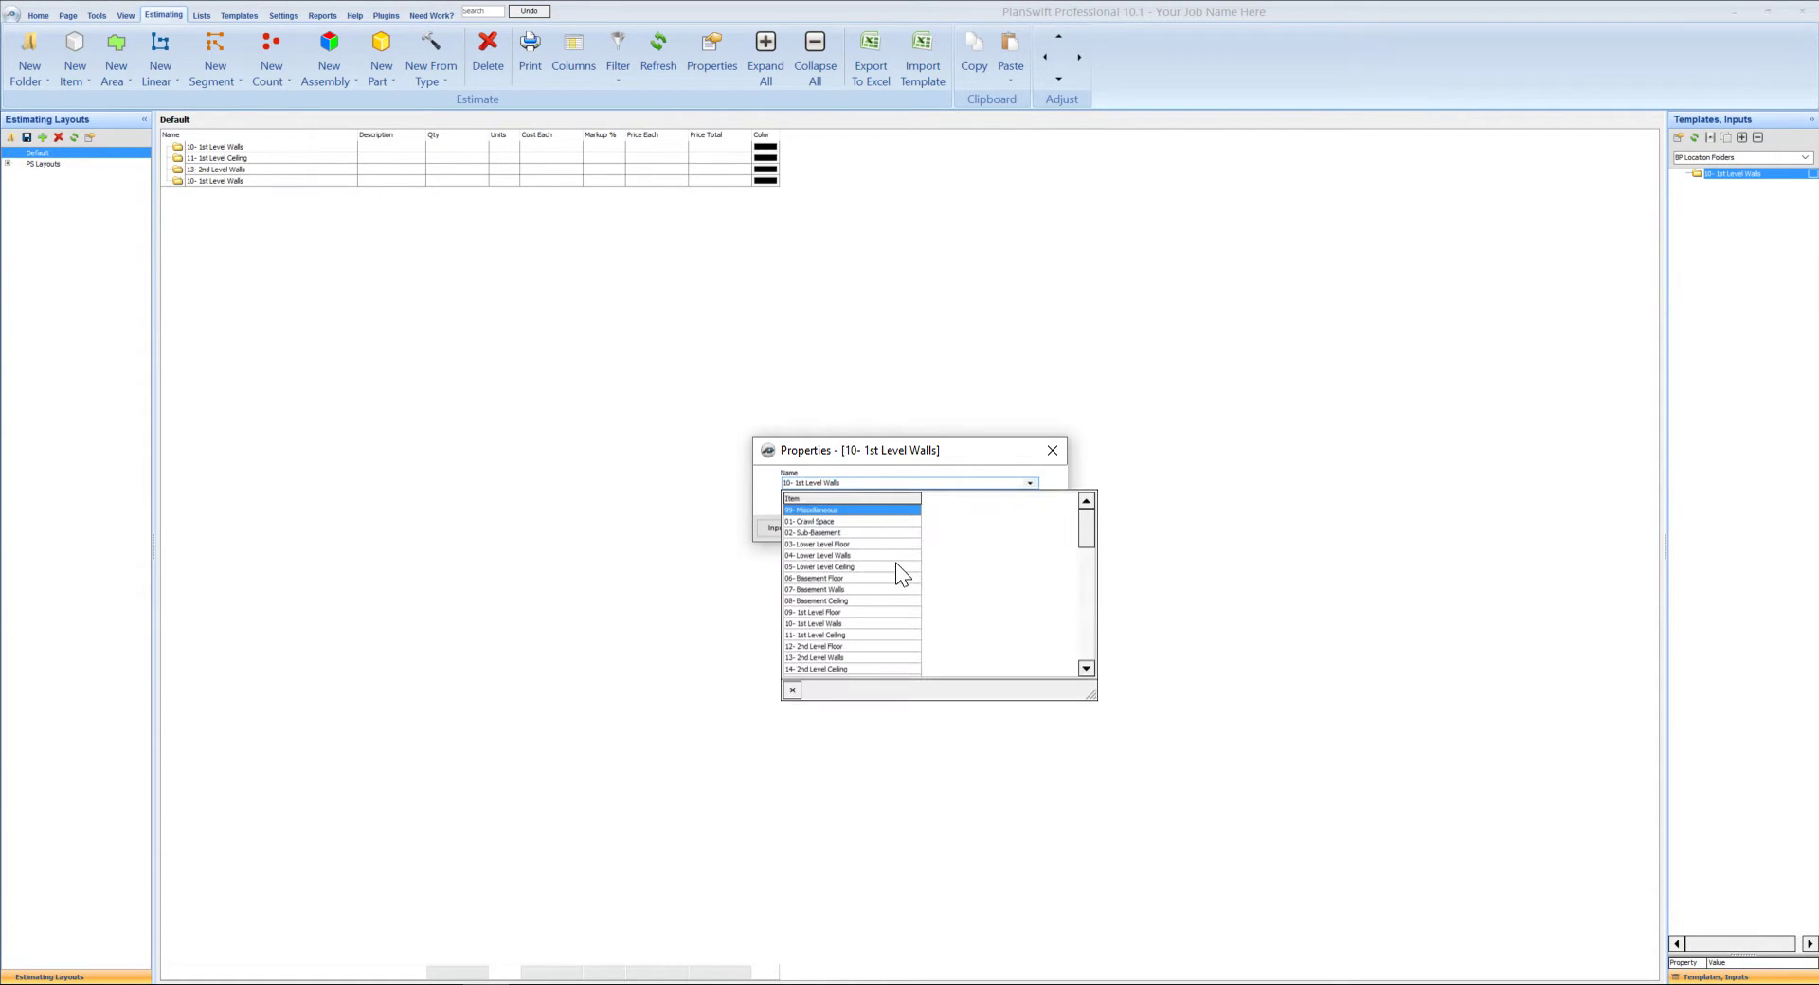
{"action": "left_click", "coordinate": [854, 668]}
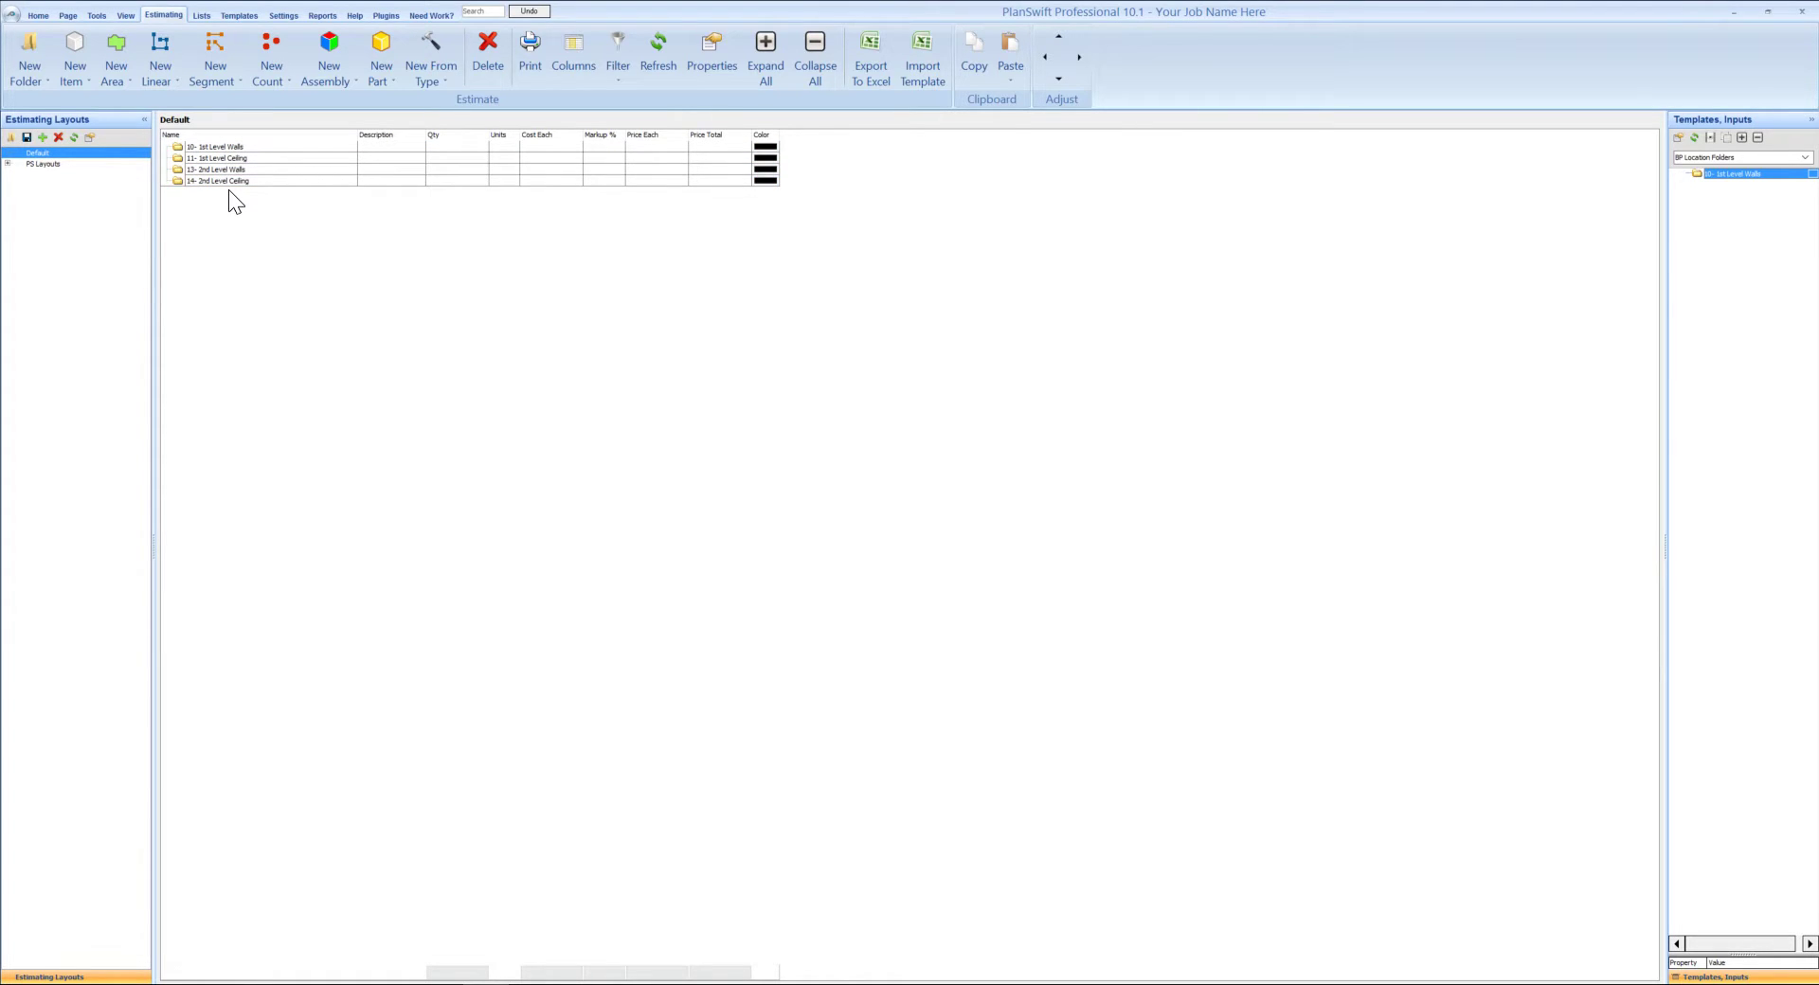
- Load the BP Drywall Assemblies templates beside the floor plans and expand the Takeoff Assemblies and Drag & Drop Assemblies folders
{"action": "left_click", "coordinate": [43, 14]}
{"action": "left_click_drag", "start_coordinate": [579, 387], "coordinate": [572, 389]}
{"action": "left_click", "coordinate": [1805, 127]}
{"action": "left_click", "coordinate": [1691, 153]}
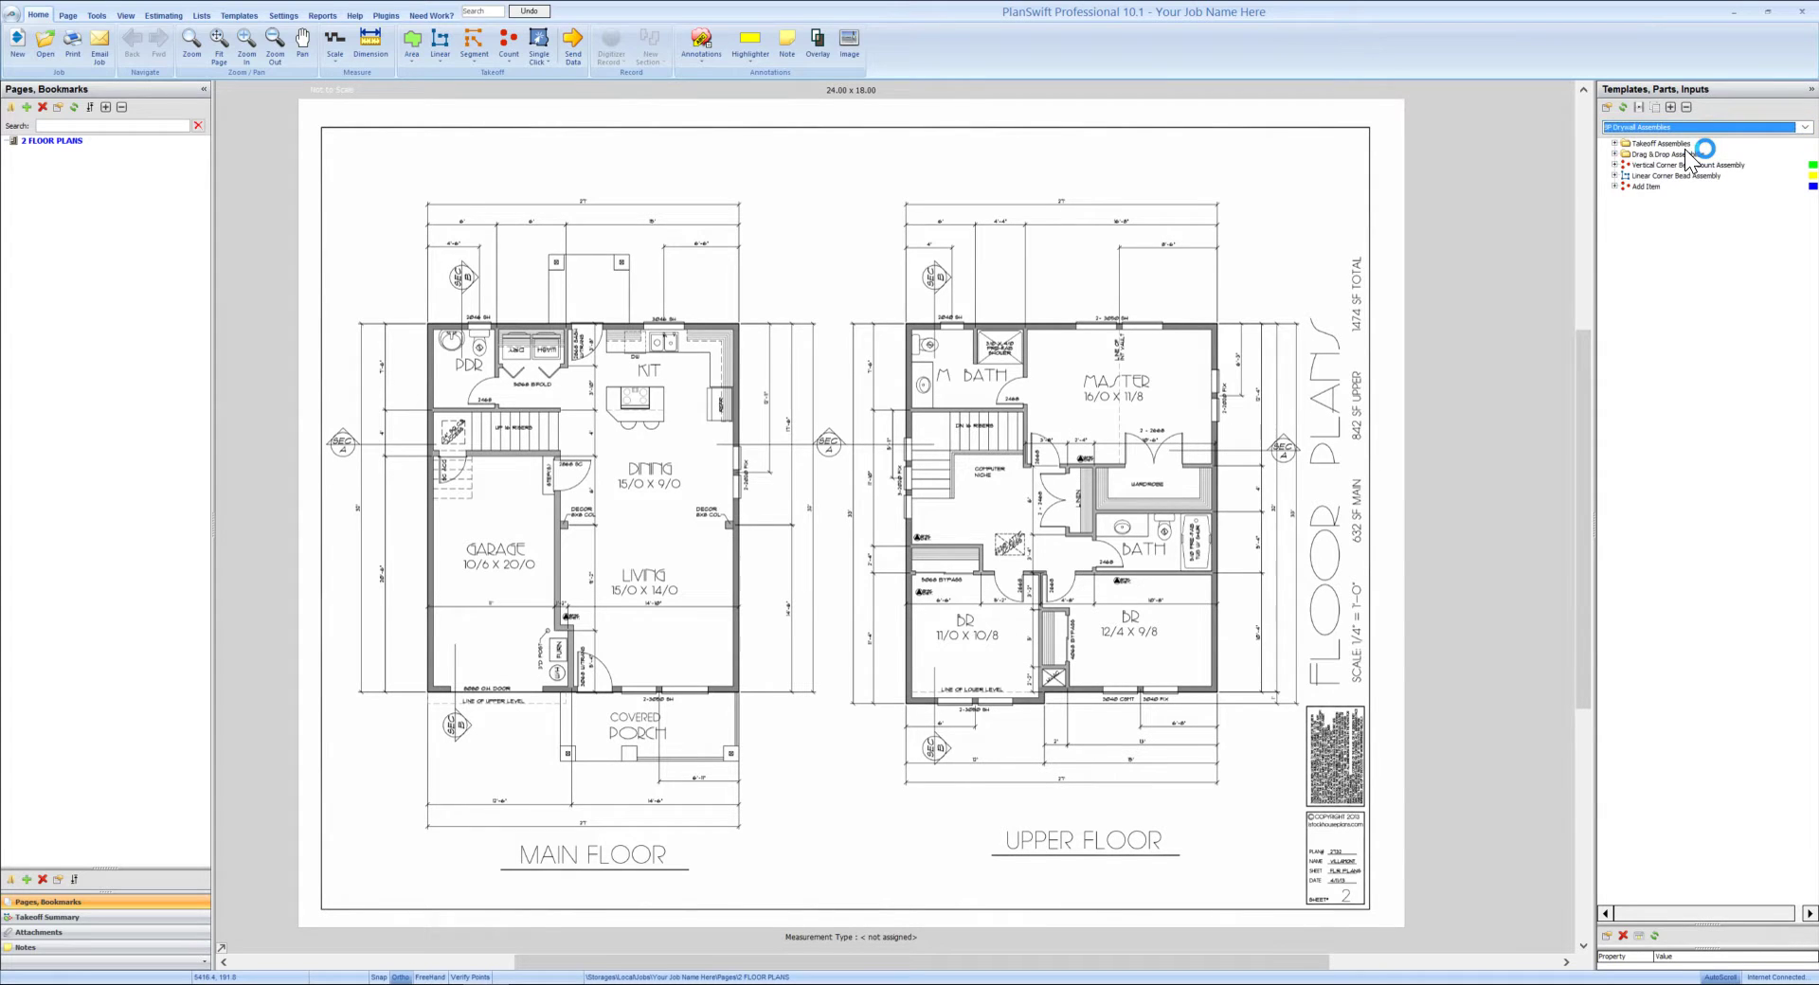
{"action": "left_click", "coordinate": [1622, 165]}
{"action": "left_click", "coordinate": [1638, 154]}
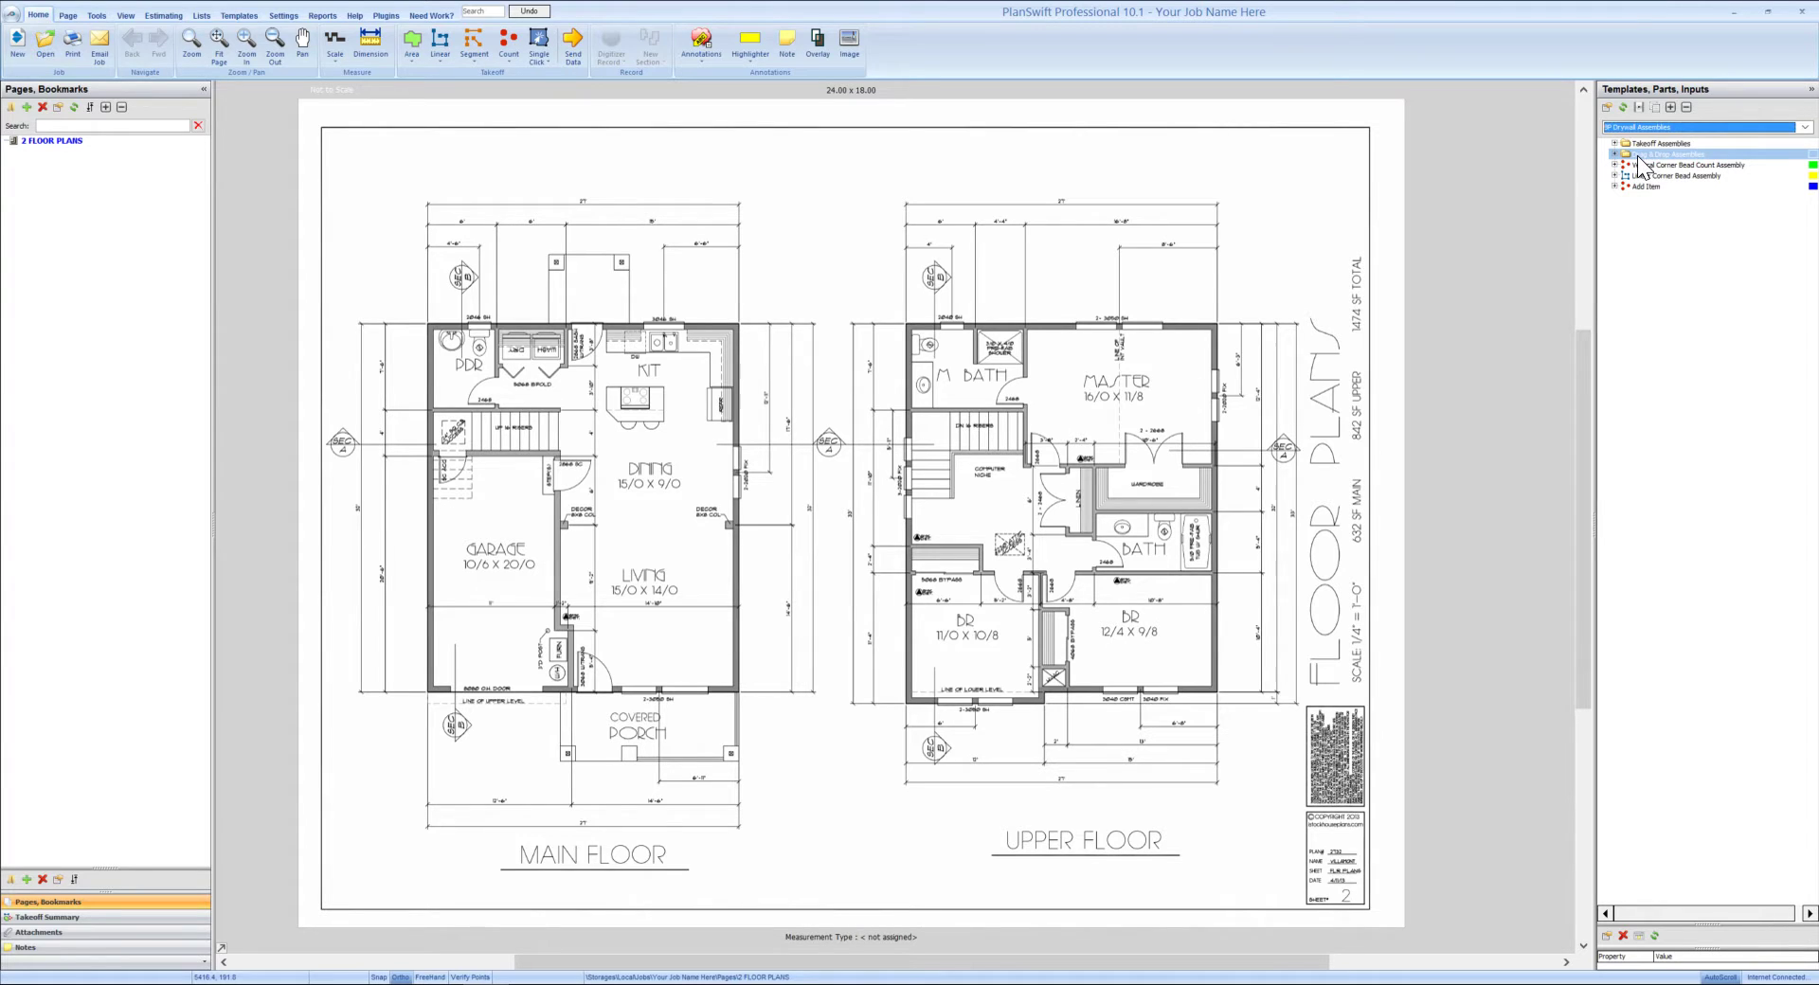
{"action": "left_click", "coordinate": [1615, 144]}
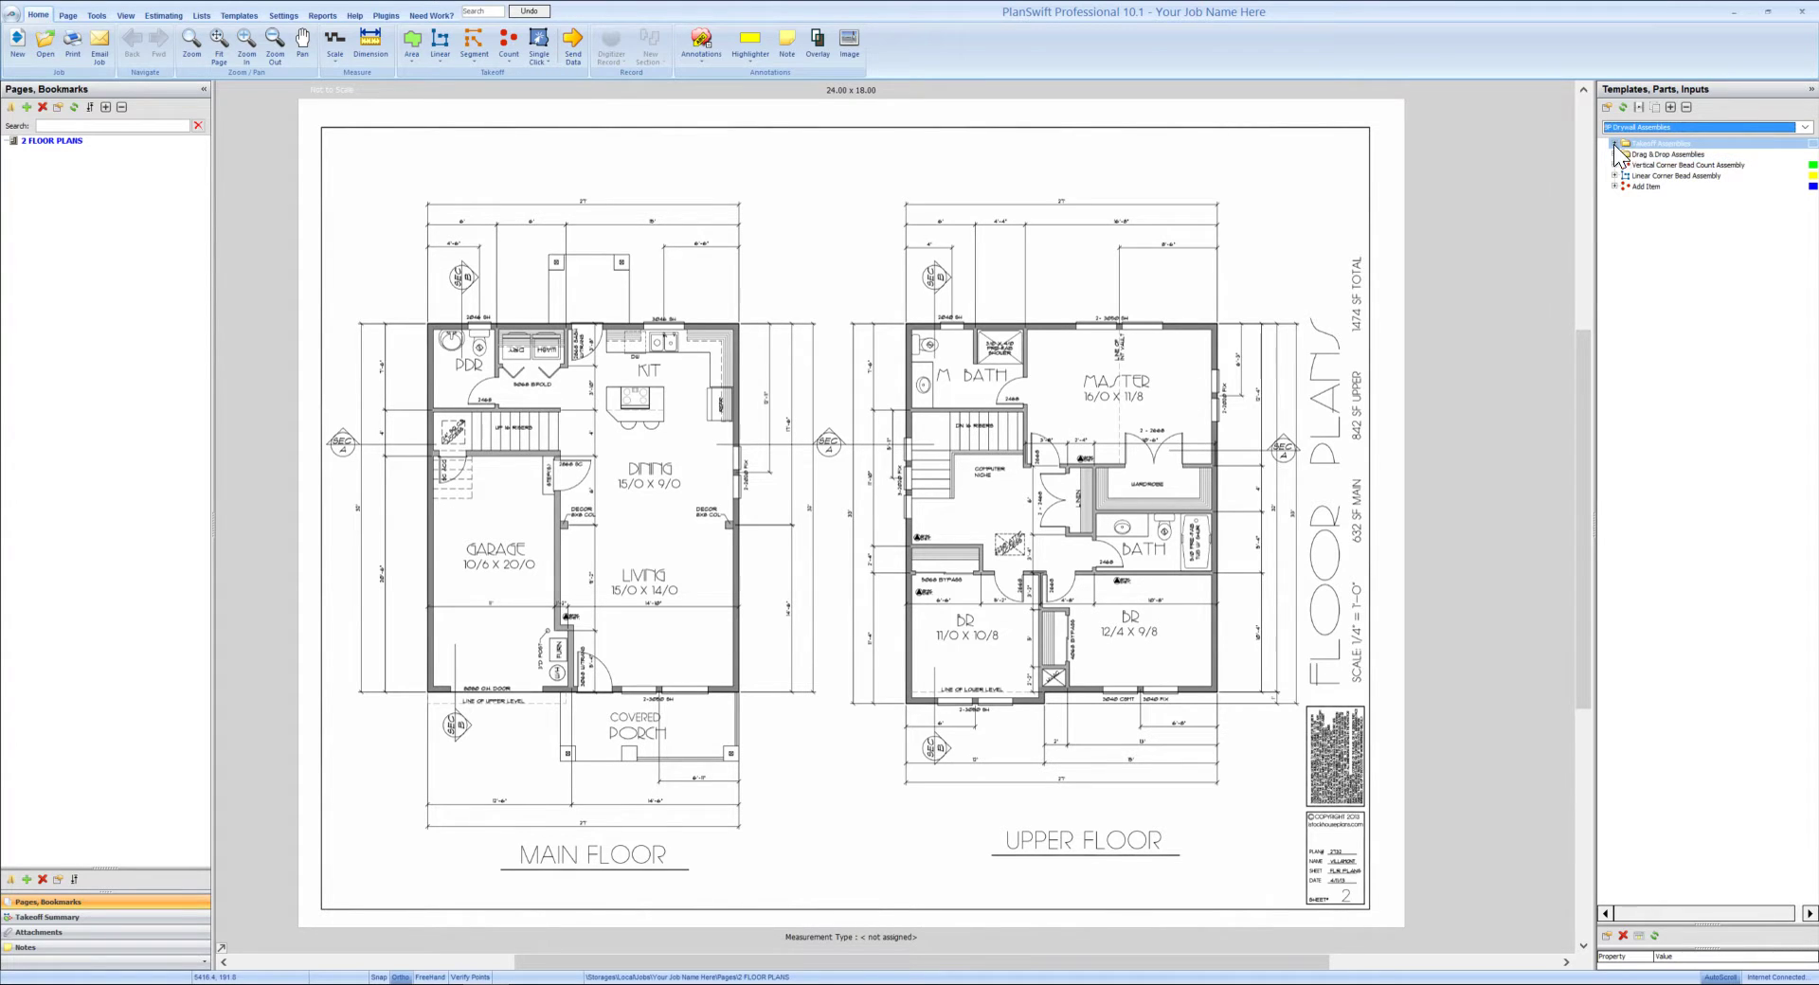
{"action": "left_click", "coordinate": [1615, 176]}
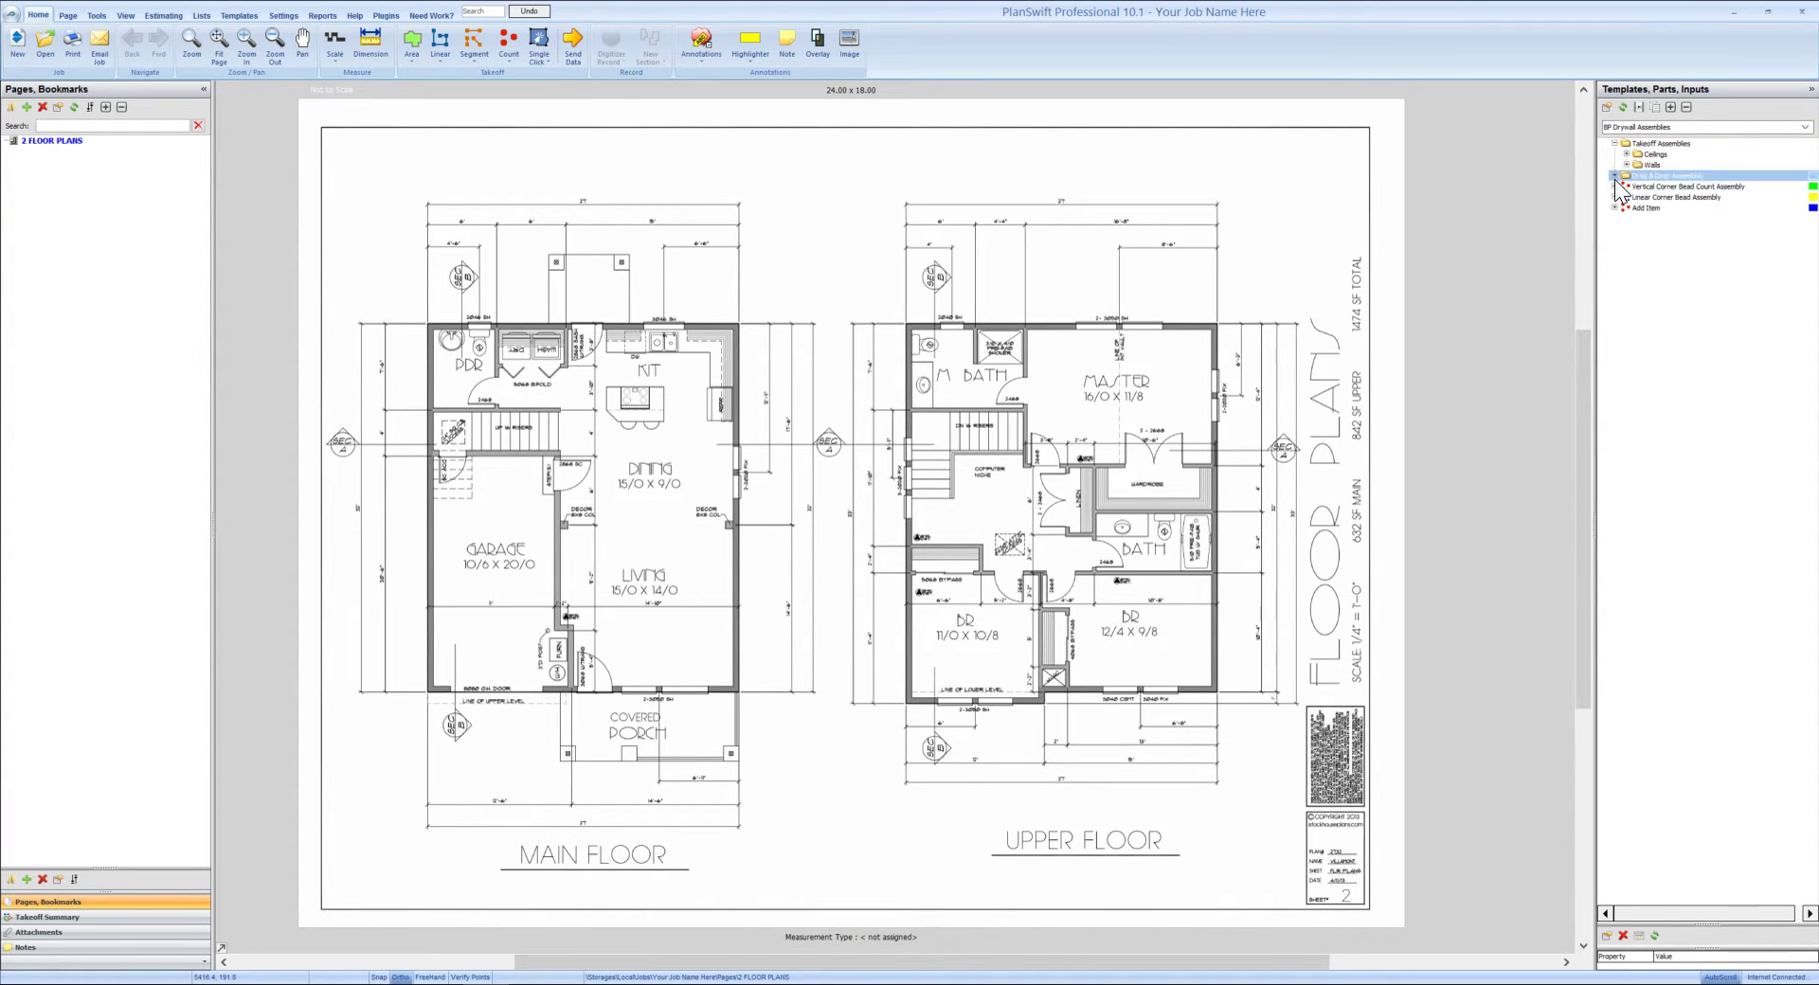
{"action": "left_click", "coordinate": [1614, 176]}
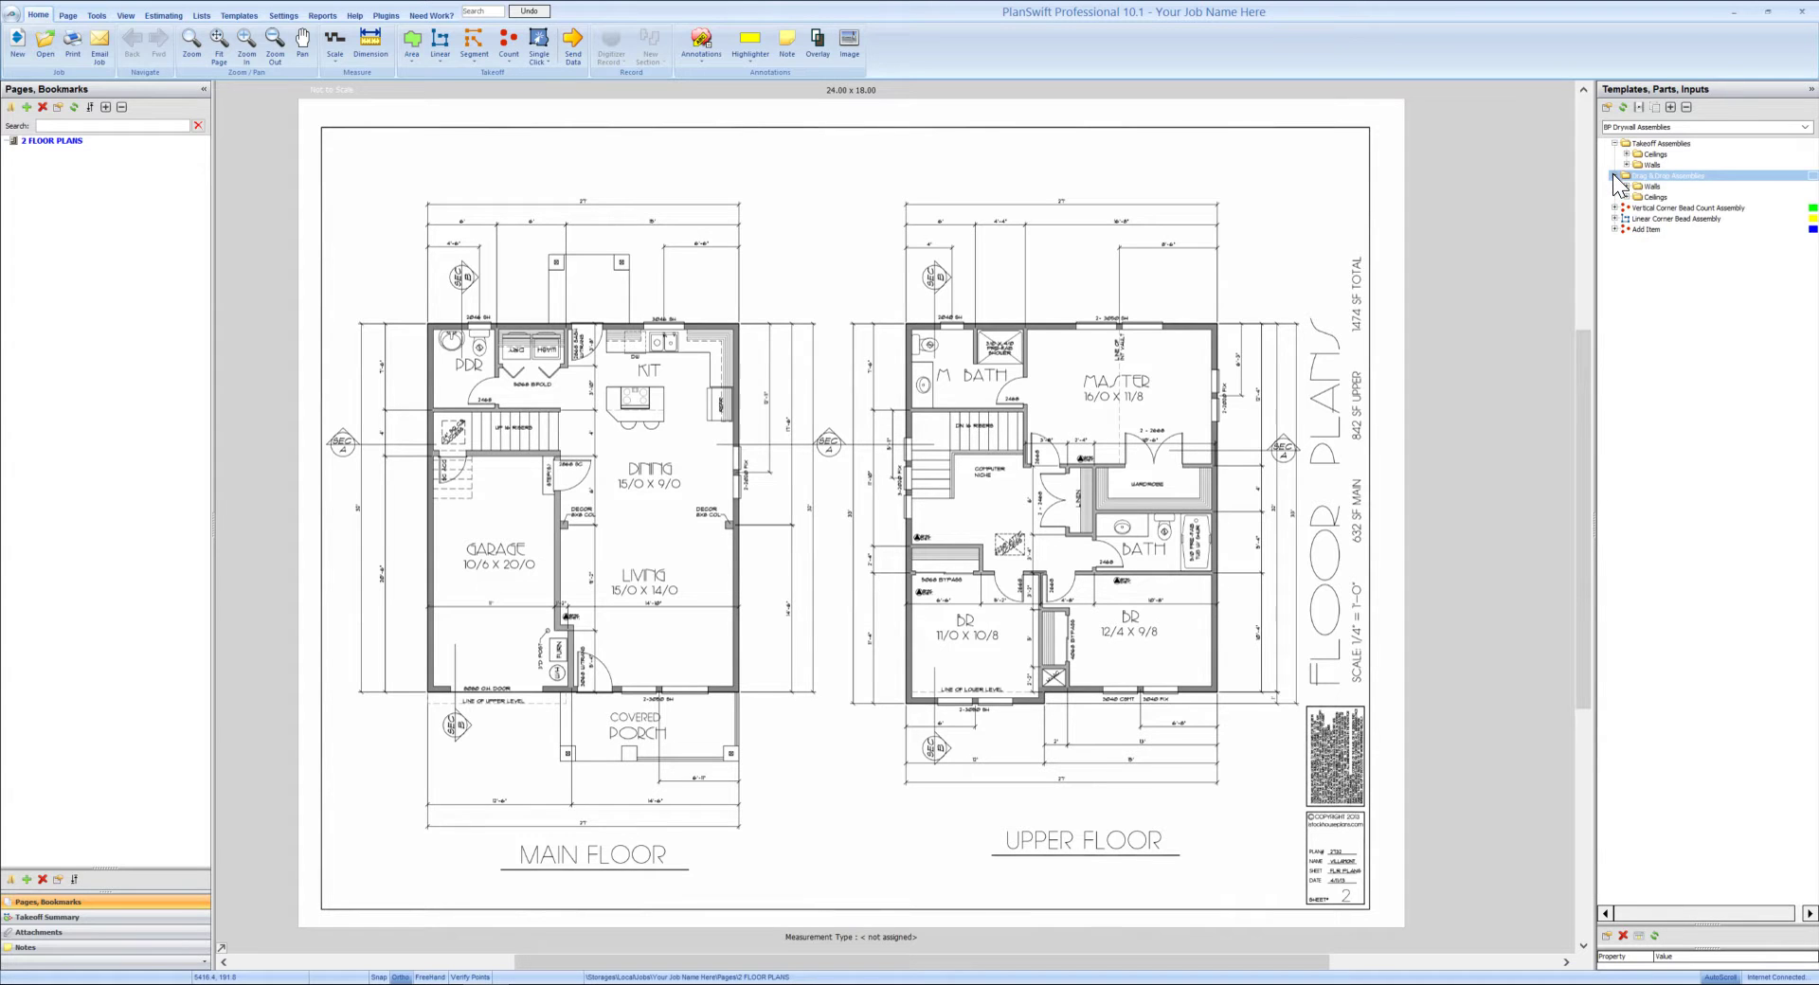
- Expand the Walls folder under Takeoff Assemblies and try to start the Drywall Wall Assembly, declining to set the scale
{"action": "left_click", "coordinate": [1657, 144]}
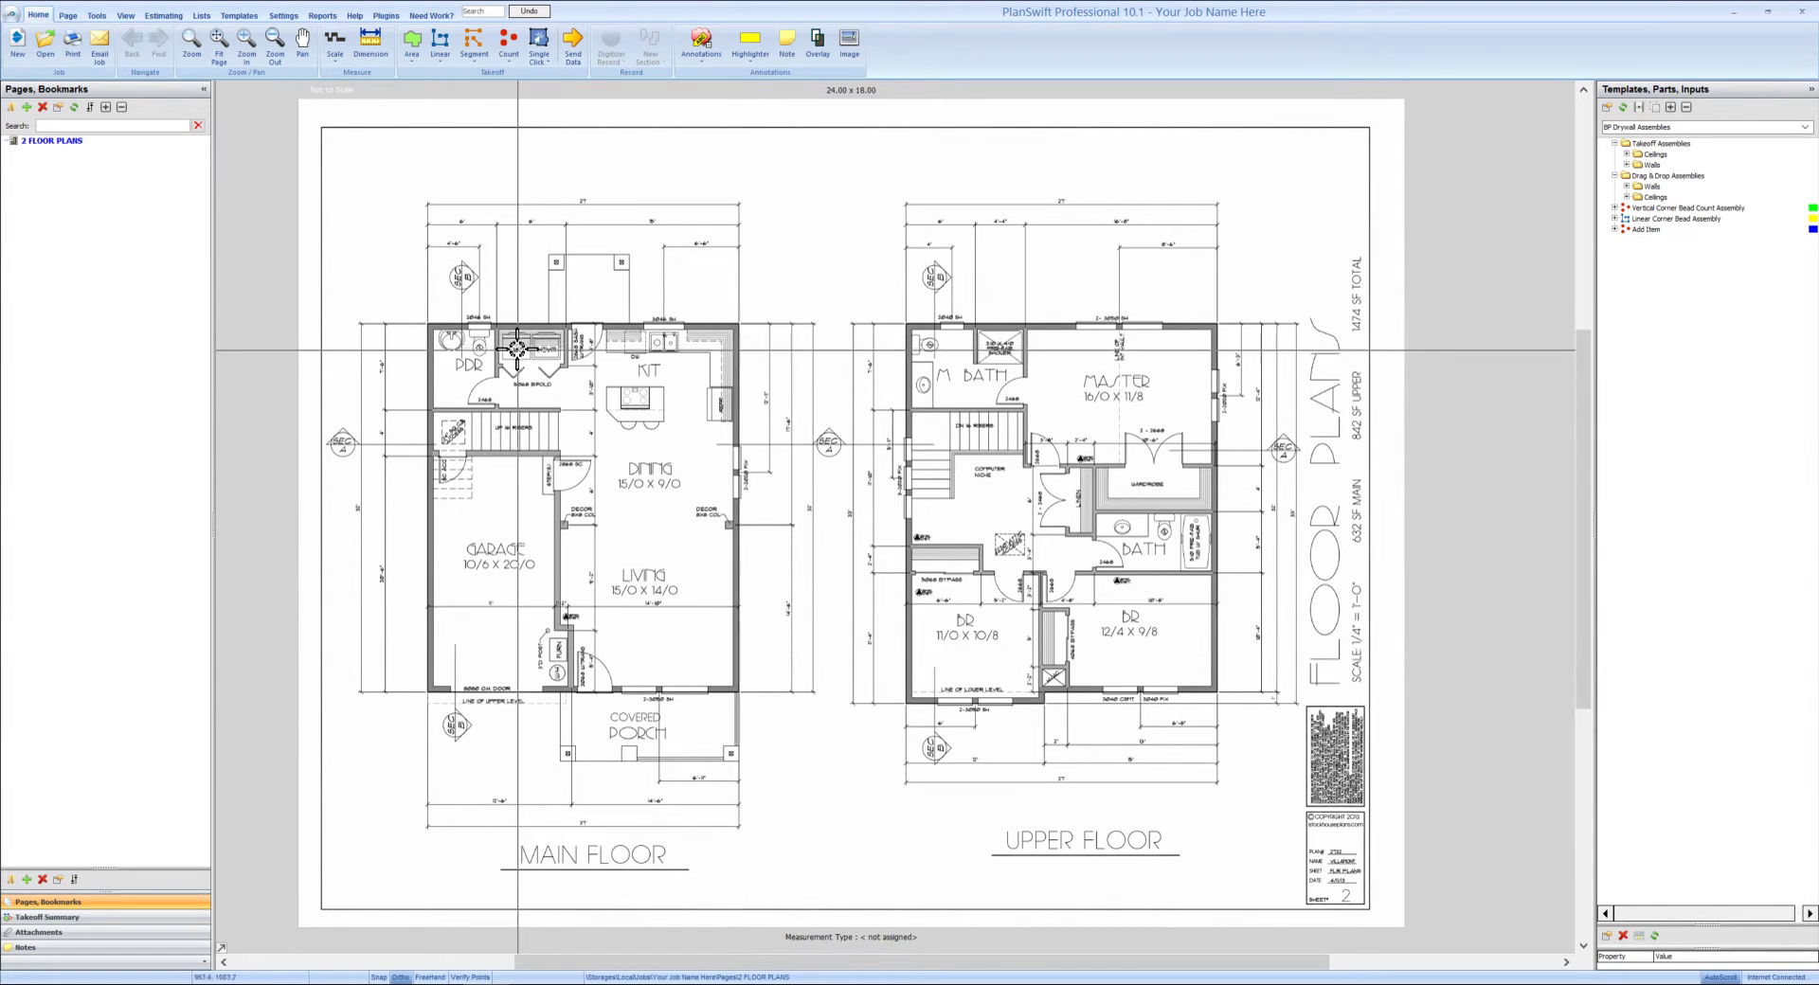
{"action": "left_click_drag", "start_coordinate": [798, 480], "coordinate": [799, 469]}
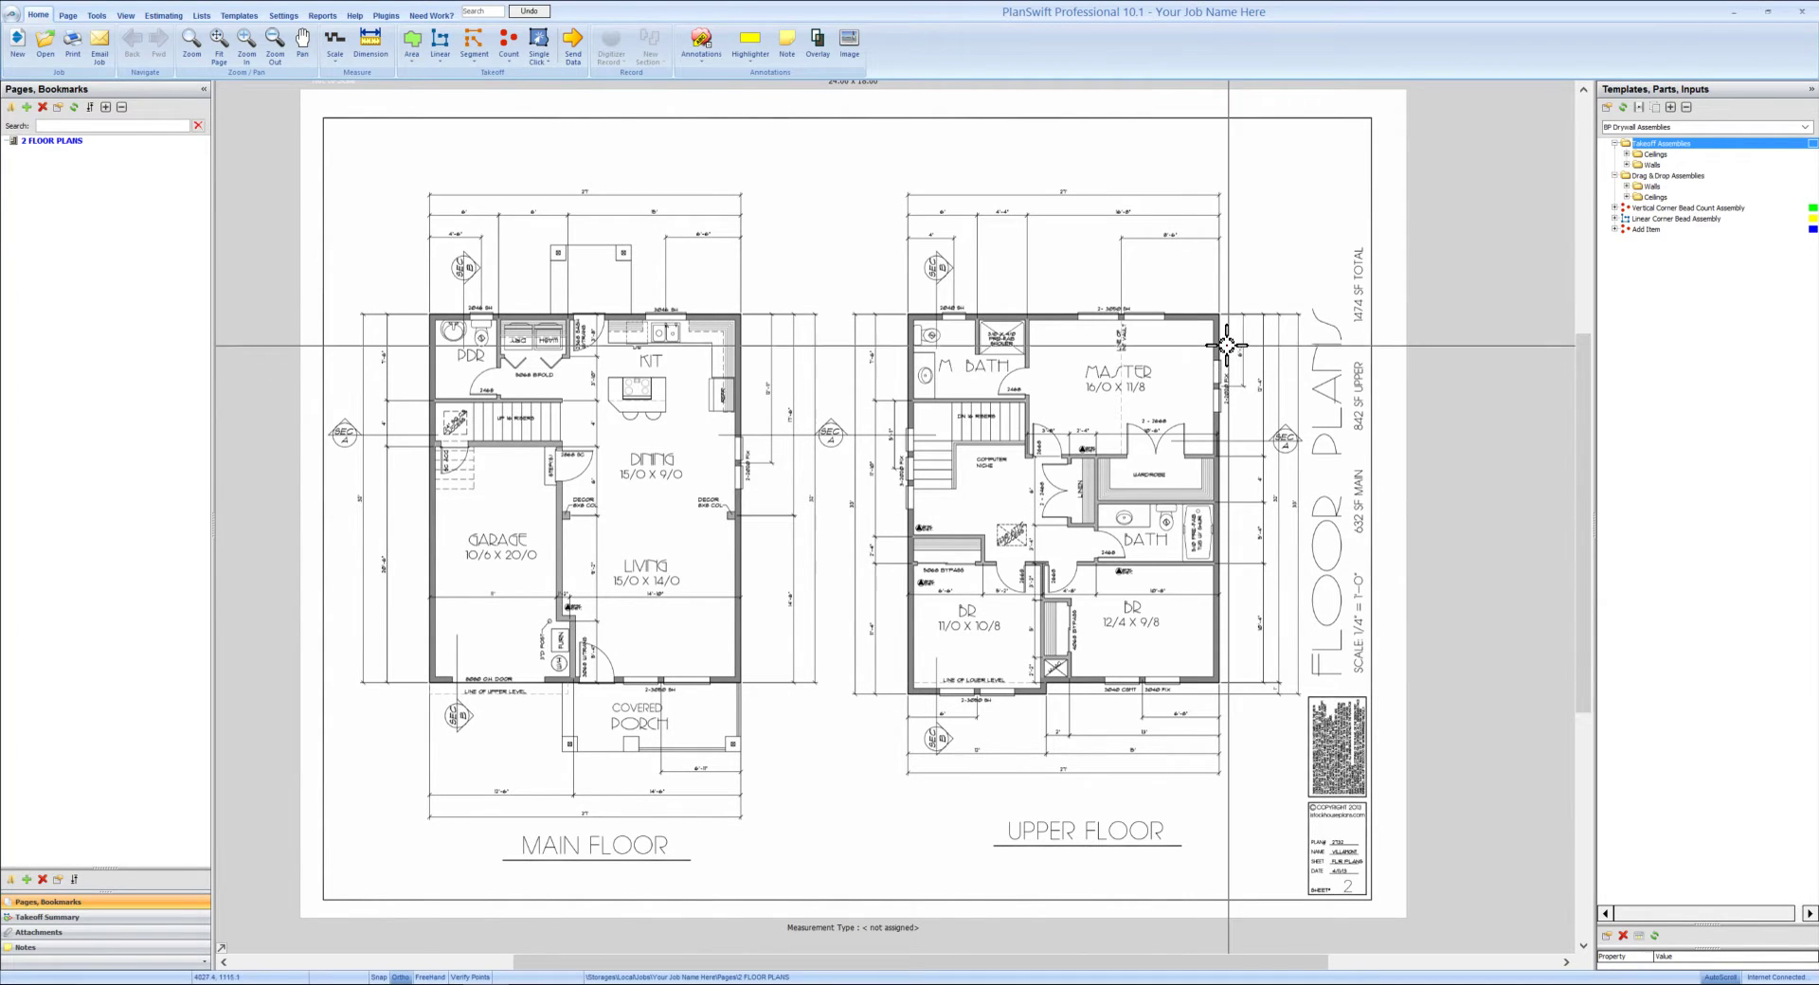
{"action": "left_click", "coordinate": [1626, 165]}
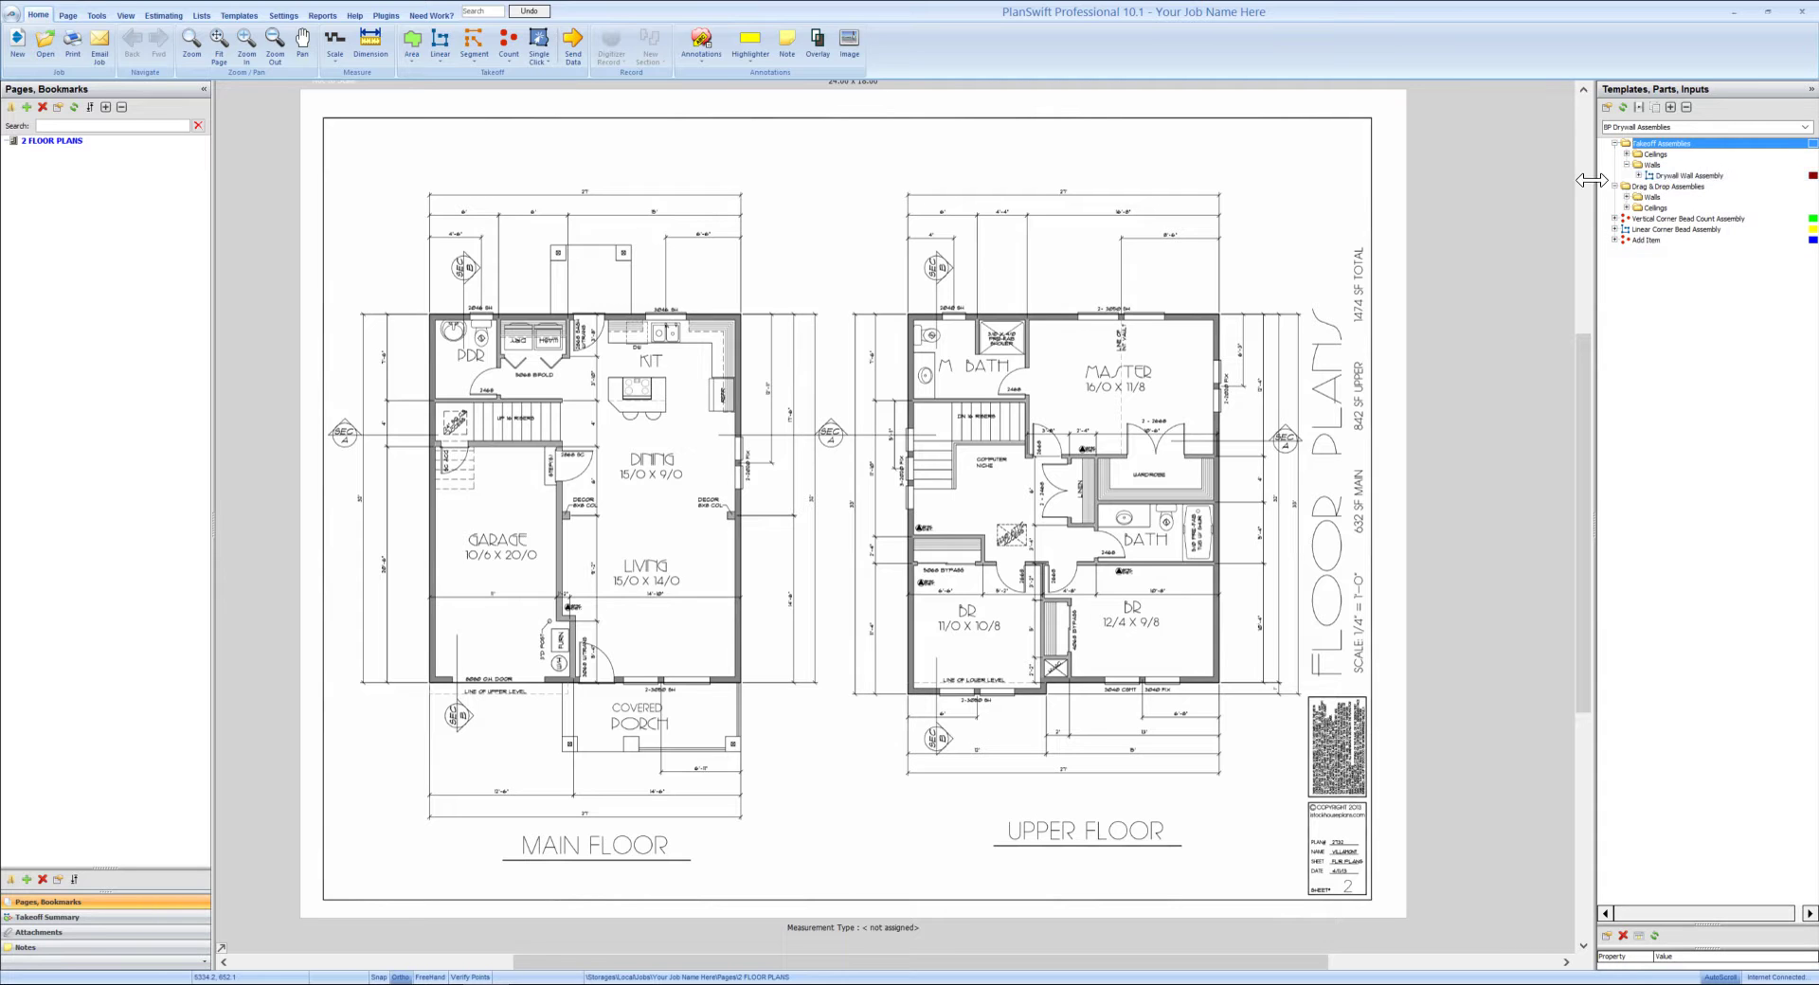
{"action": "left_click", "coordinate": [1606, 175]}
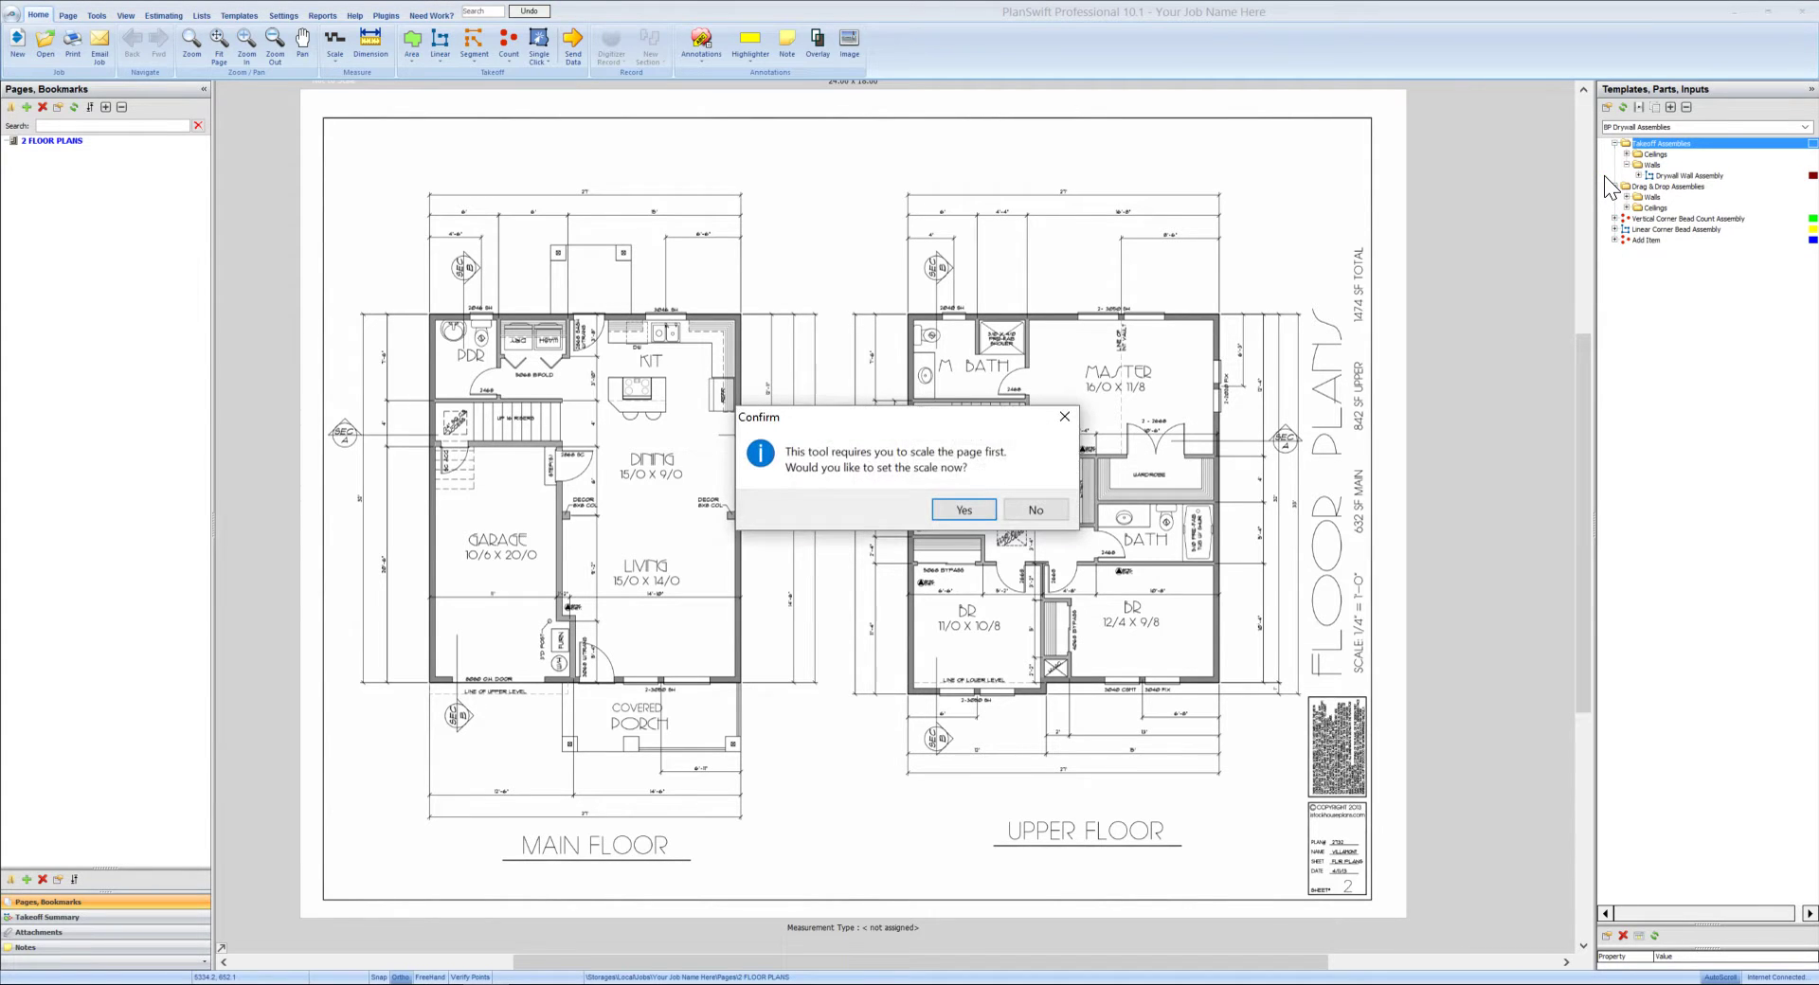
{"action": "left_click", "coordinate": [1035, 511]}
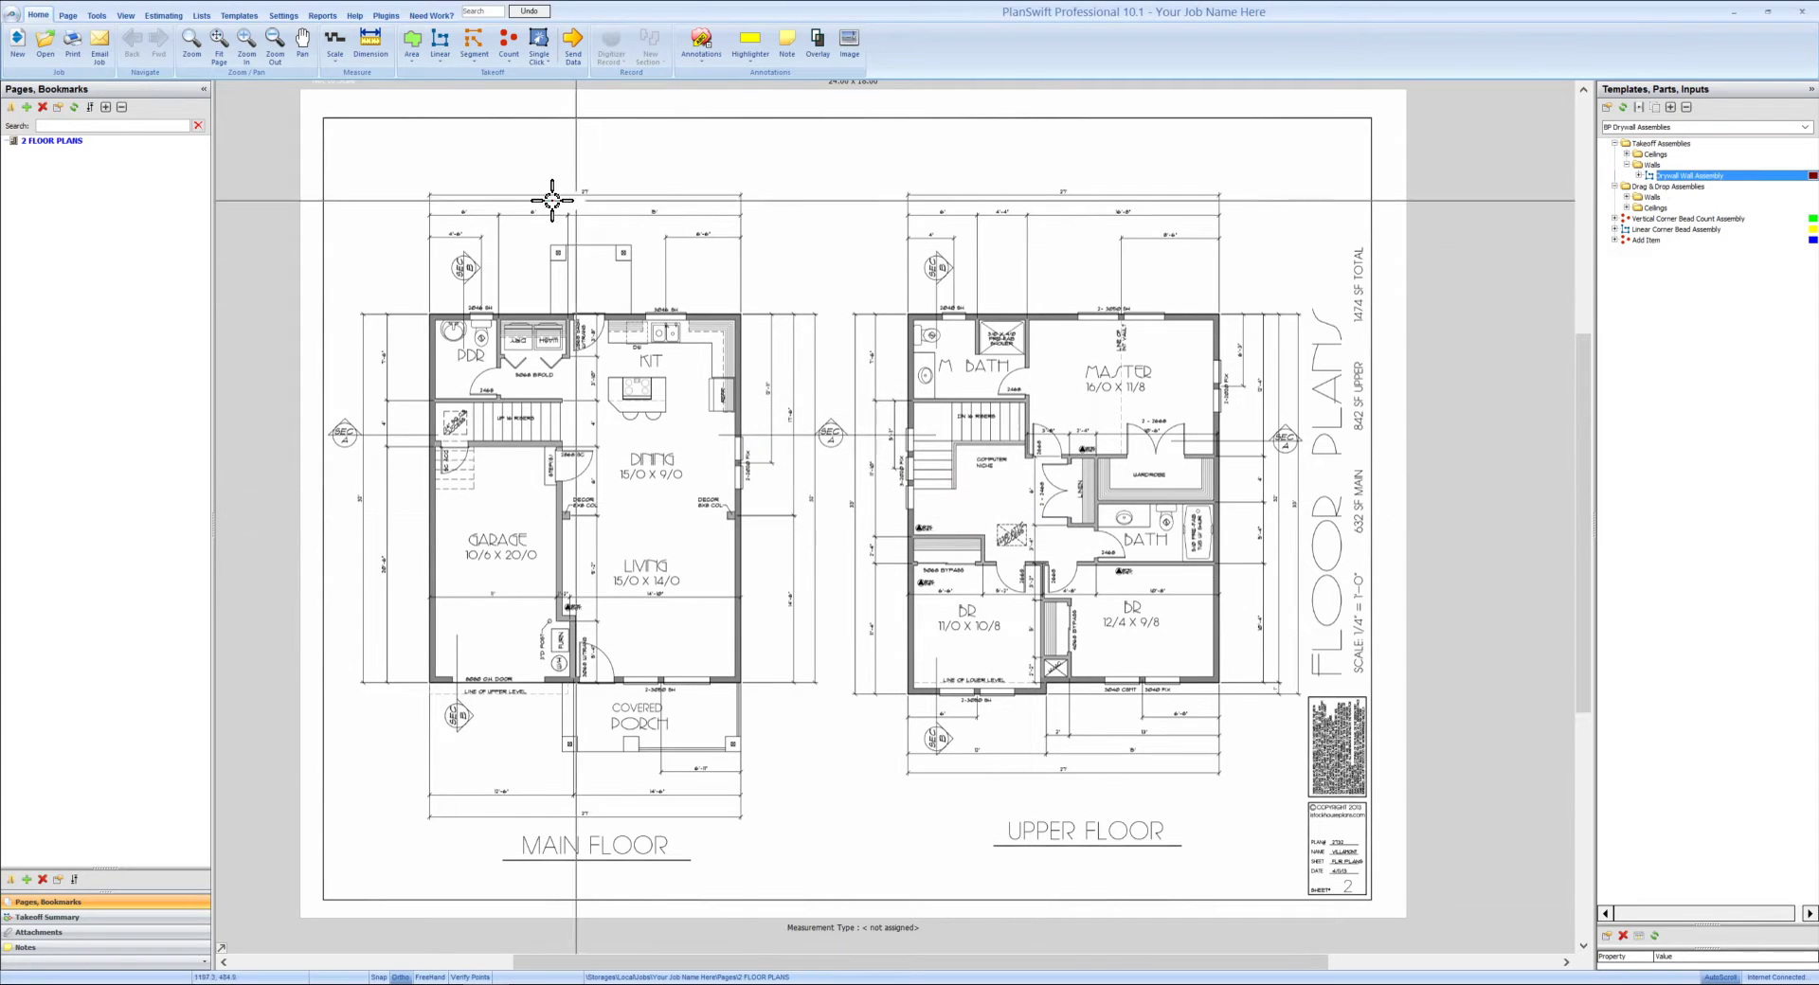
- Set the floor plan page's scale to 1/4" = 1' 0" and agree to the auto scale disclaimer
{"action": "left_click", "coordinate": [334, 59]}
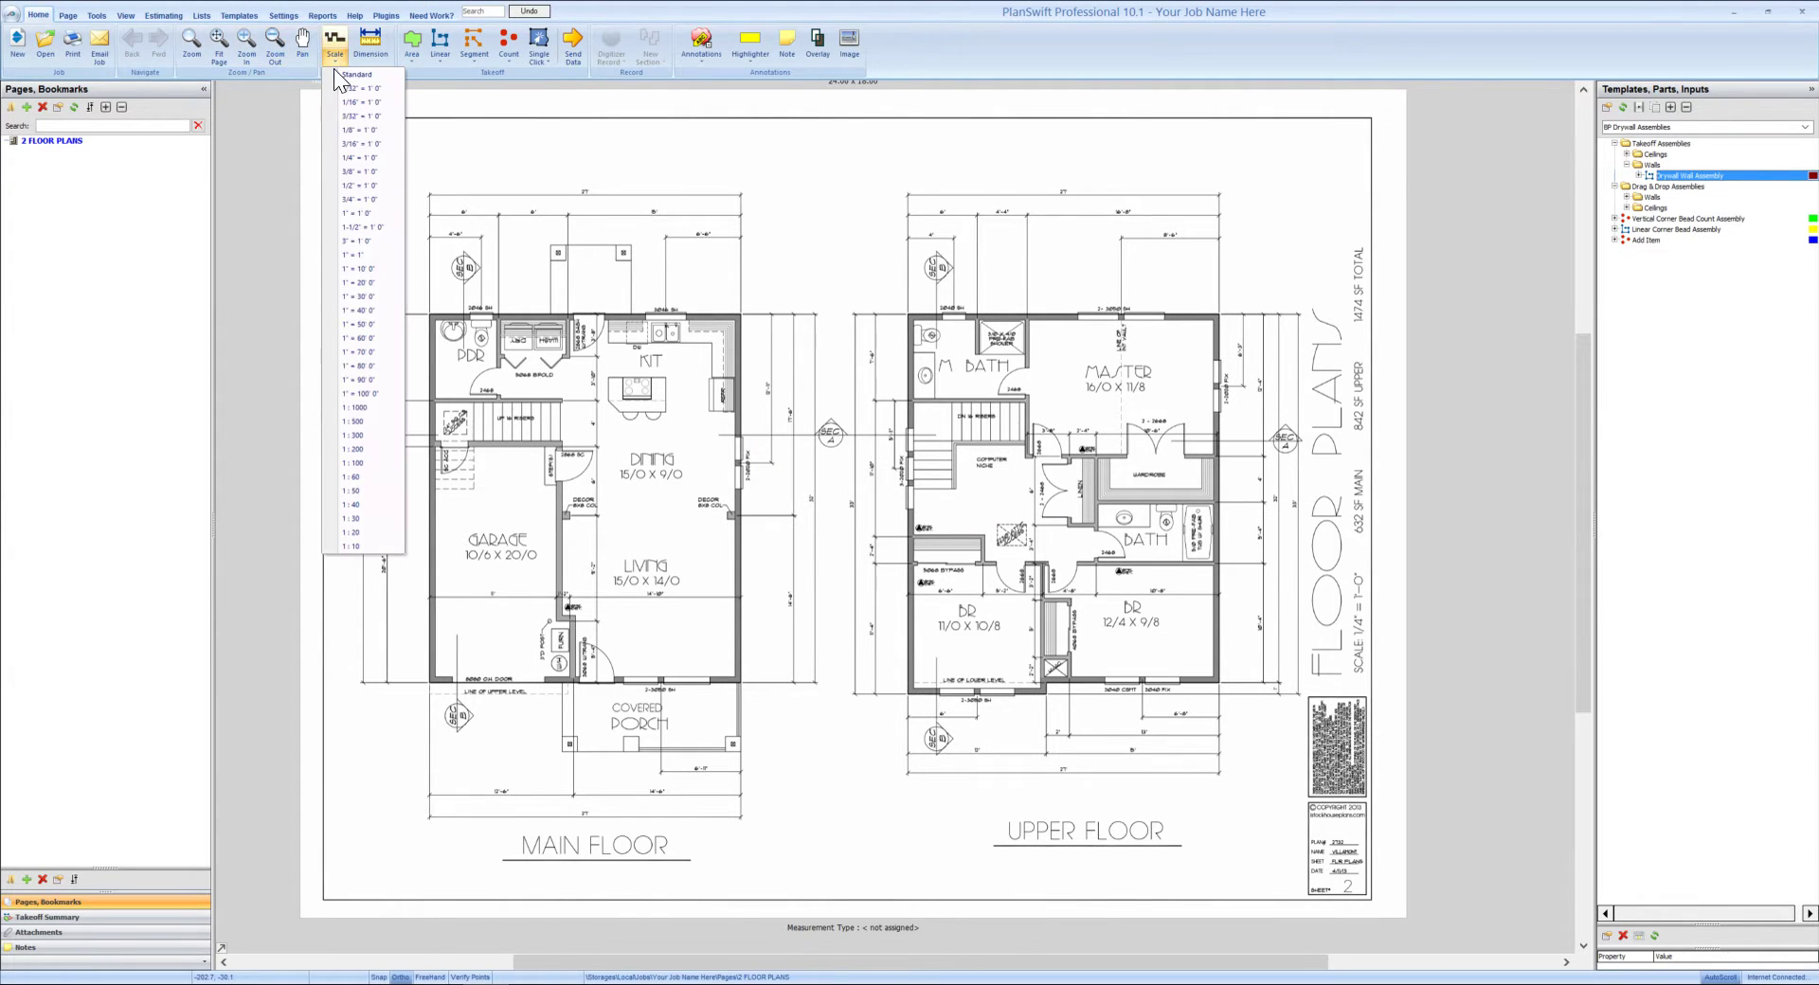
{"action": "left_click", "coordinate": [360, 161]}
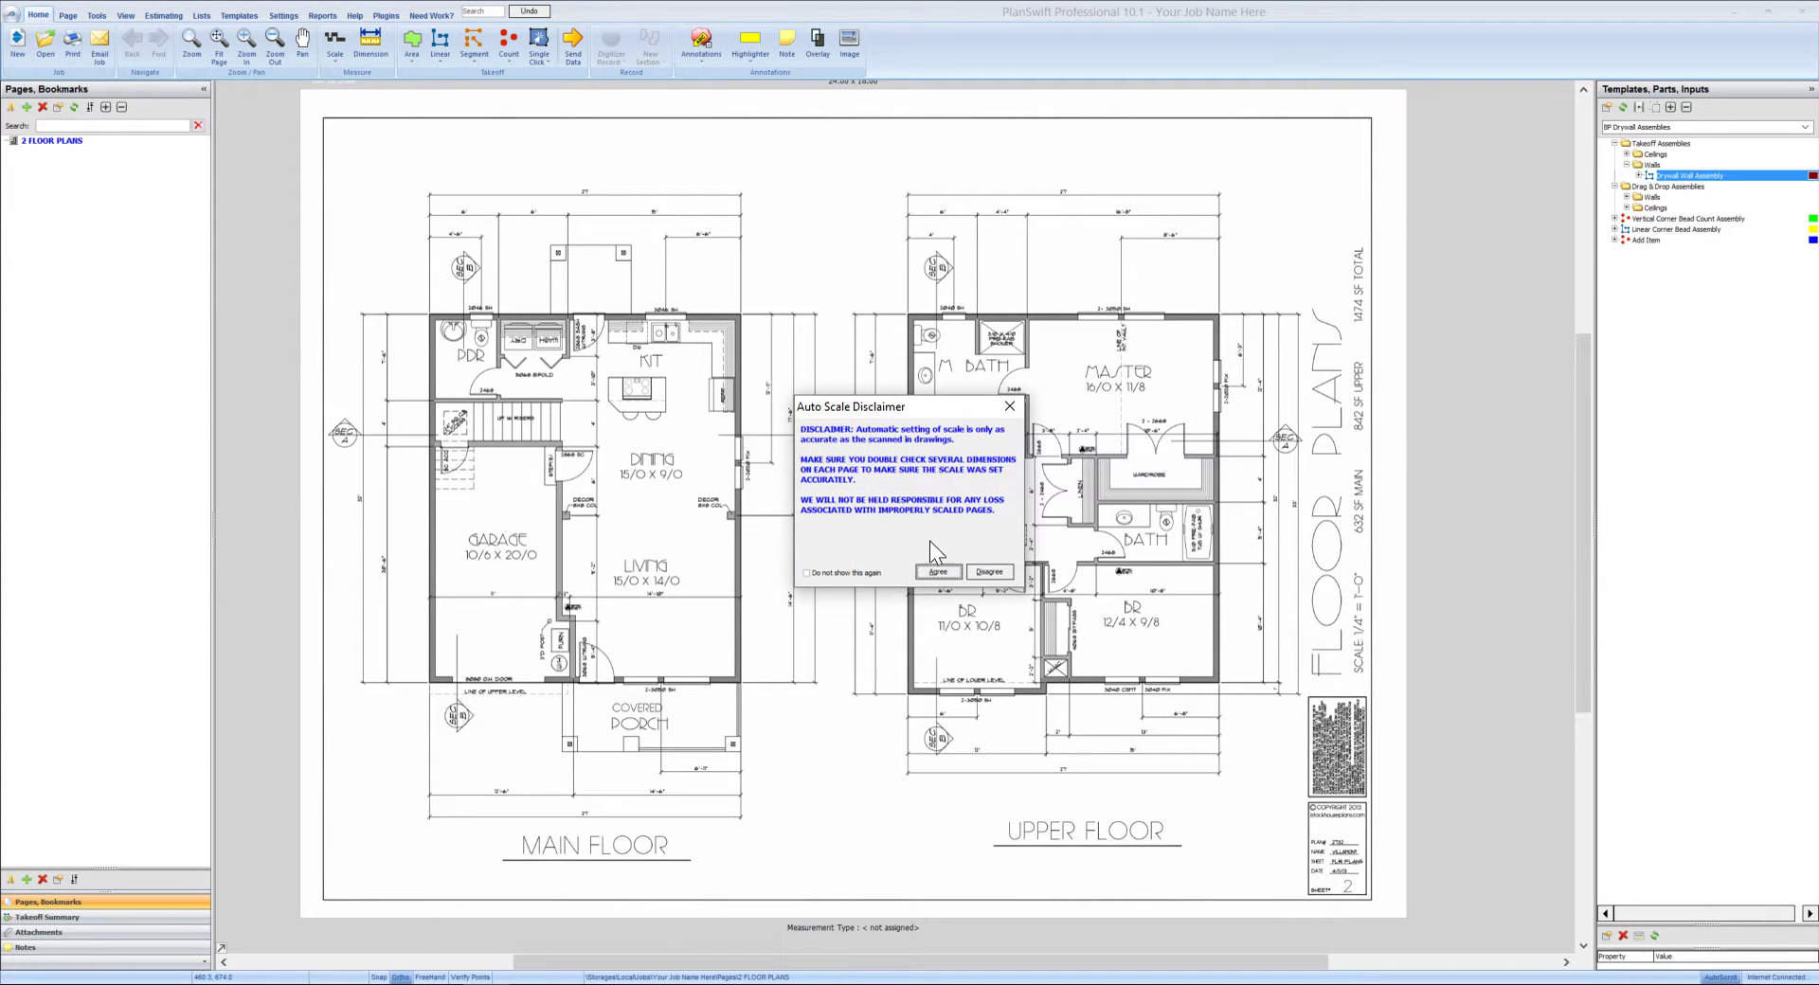
{"action": "left_click", "coordinate": [938, 572]}
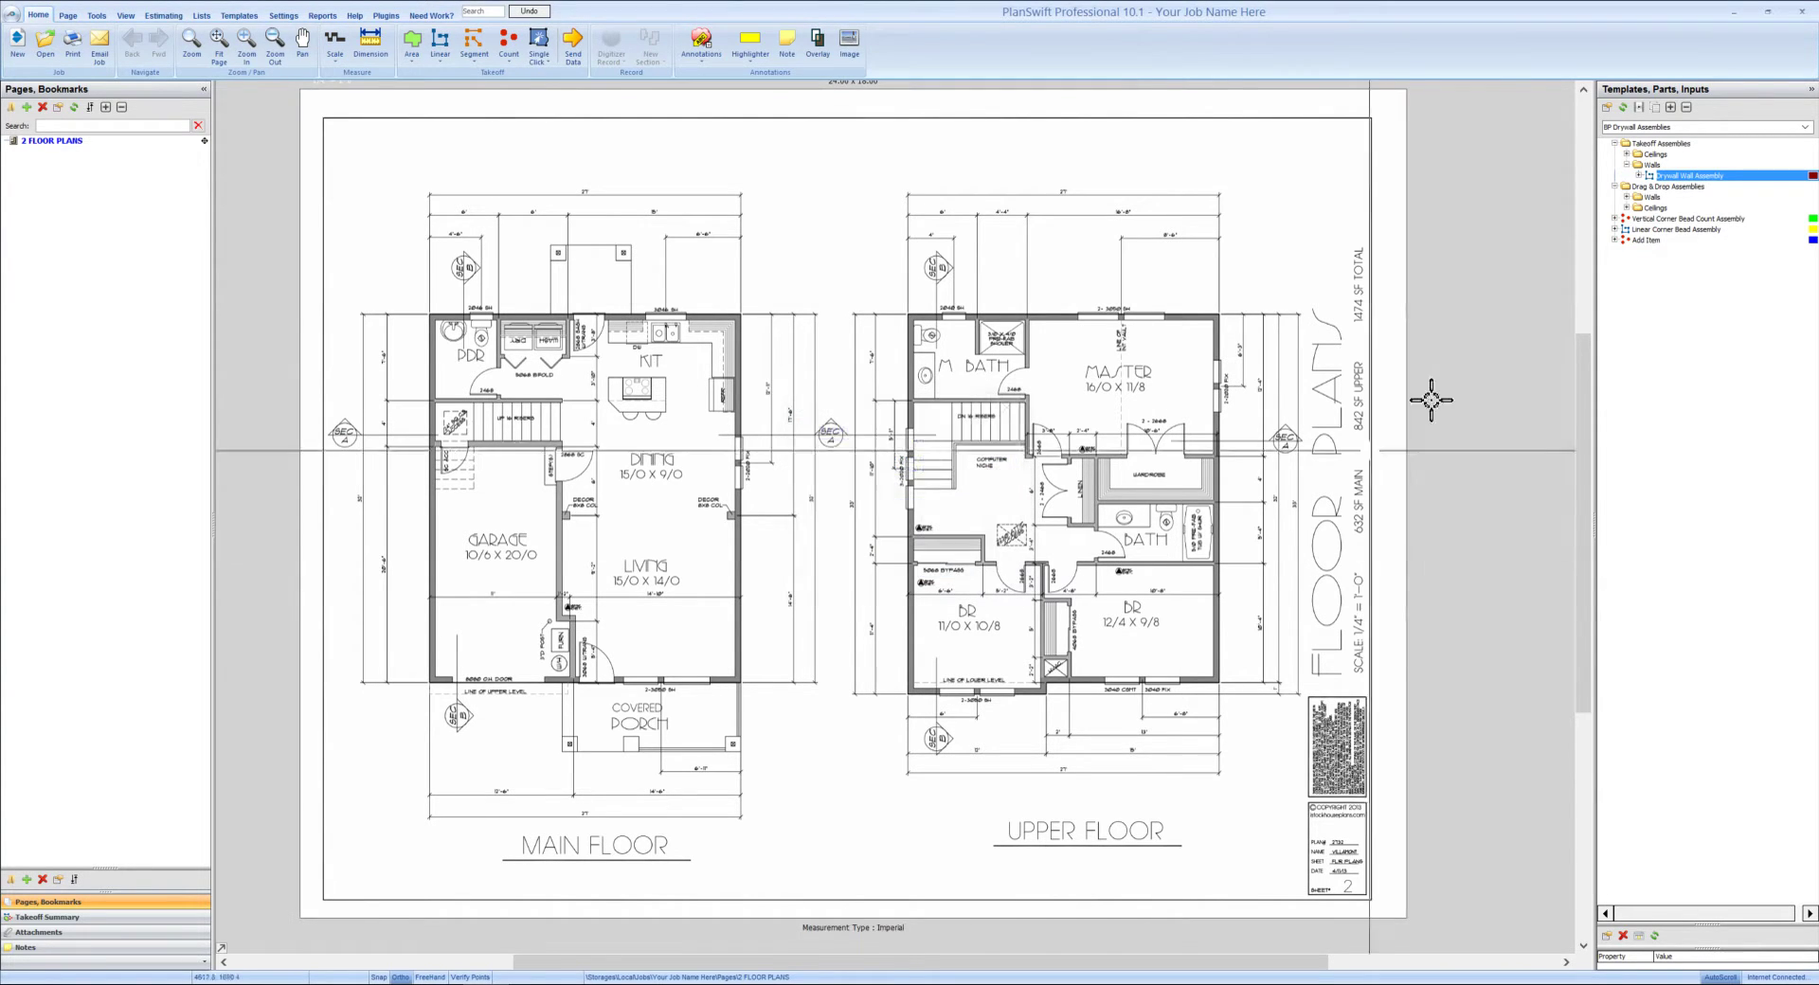
- Start the Drywall Wall Assembly and set the Type 1 wall board bid amount per square foot to .30
{"action": "double_click", "coordinate": [1639, 176]}
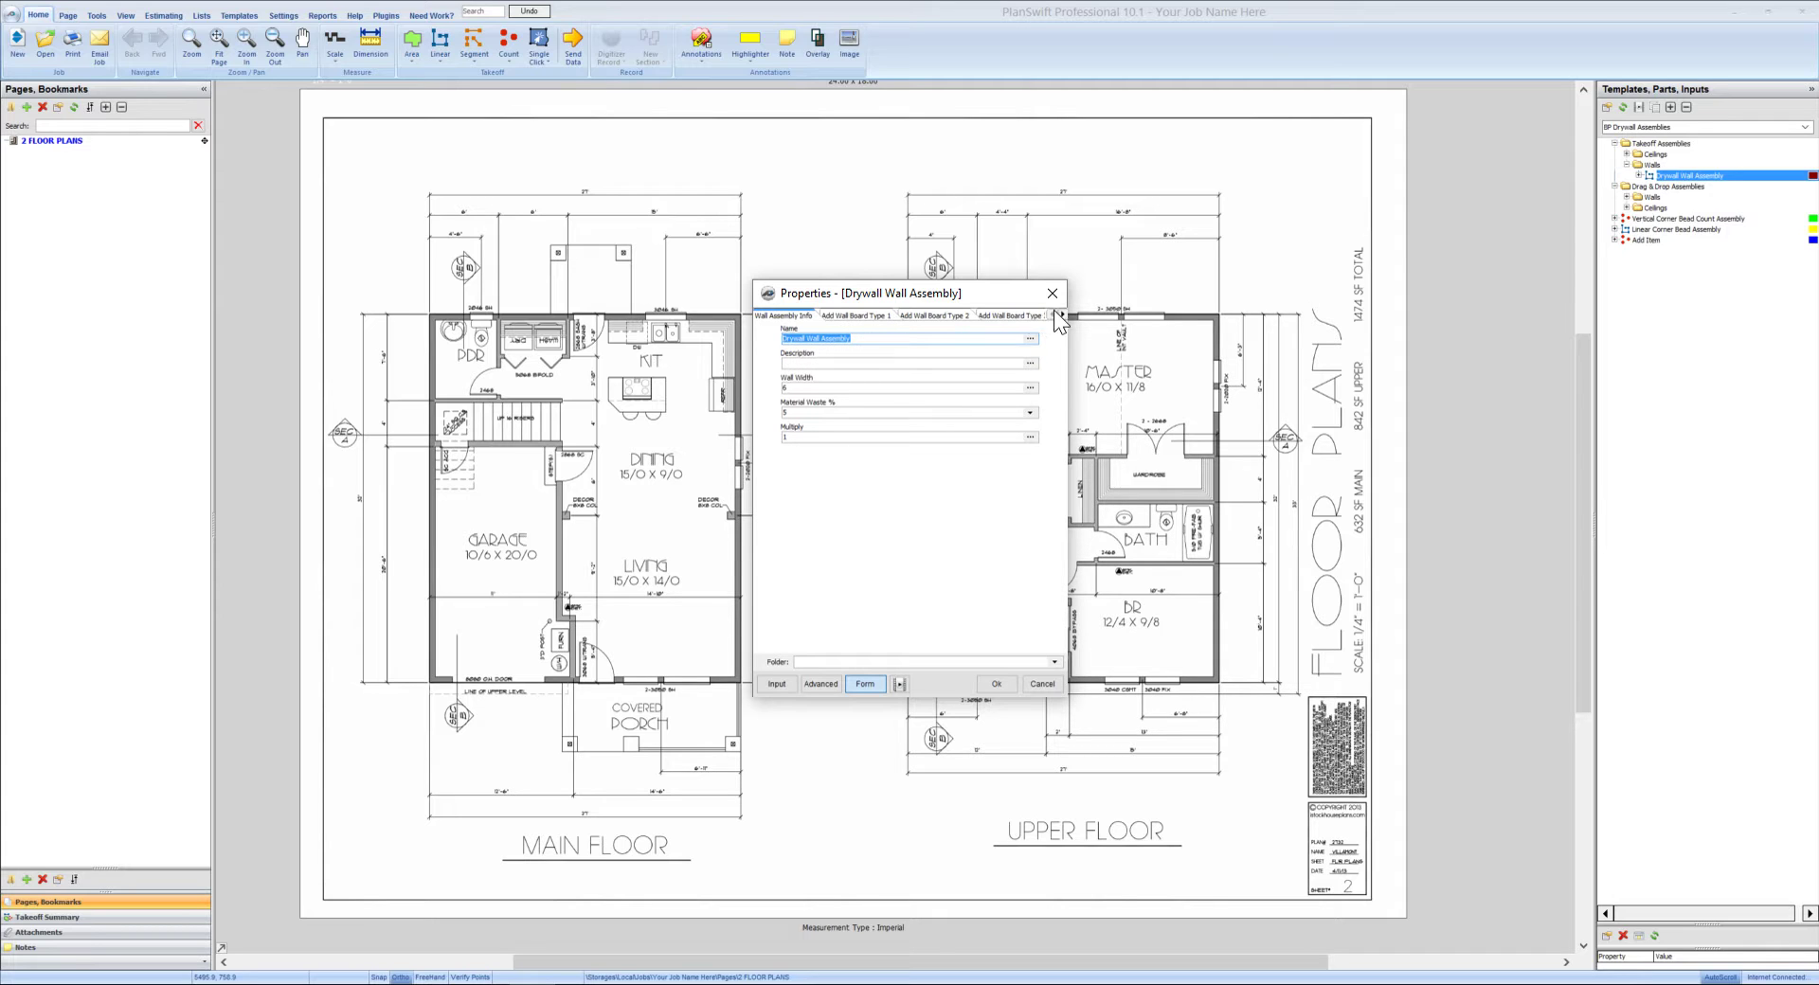
{"action": "left_click", "coordinate": [878, 317]}
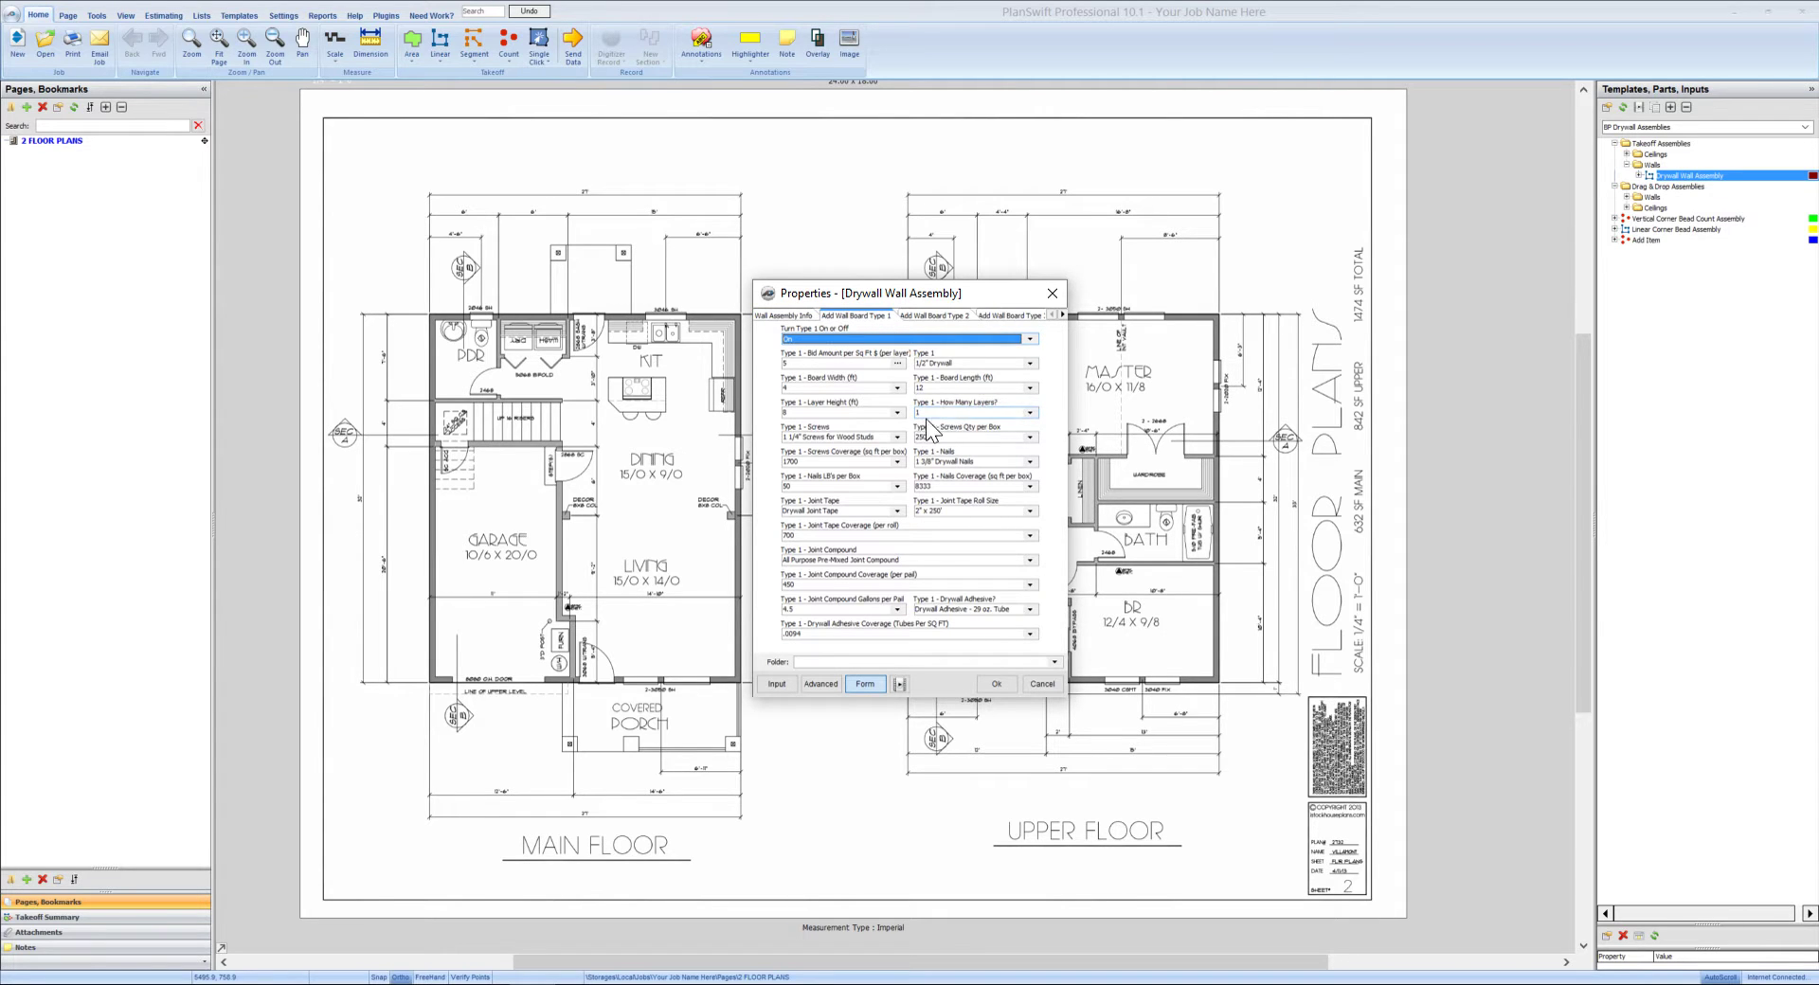
{"action": "left_click", "coordinate": [798, 364]}
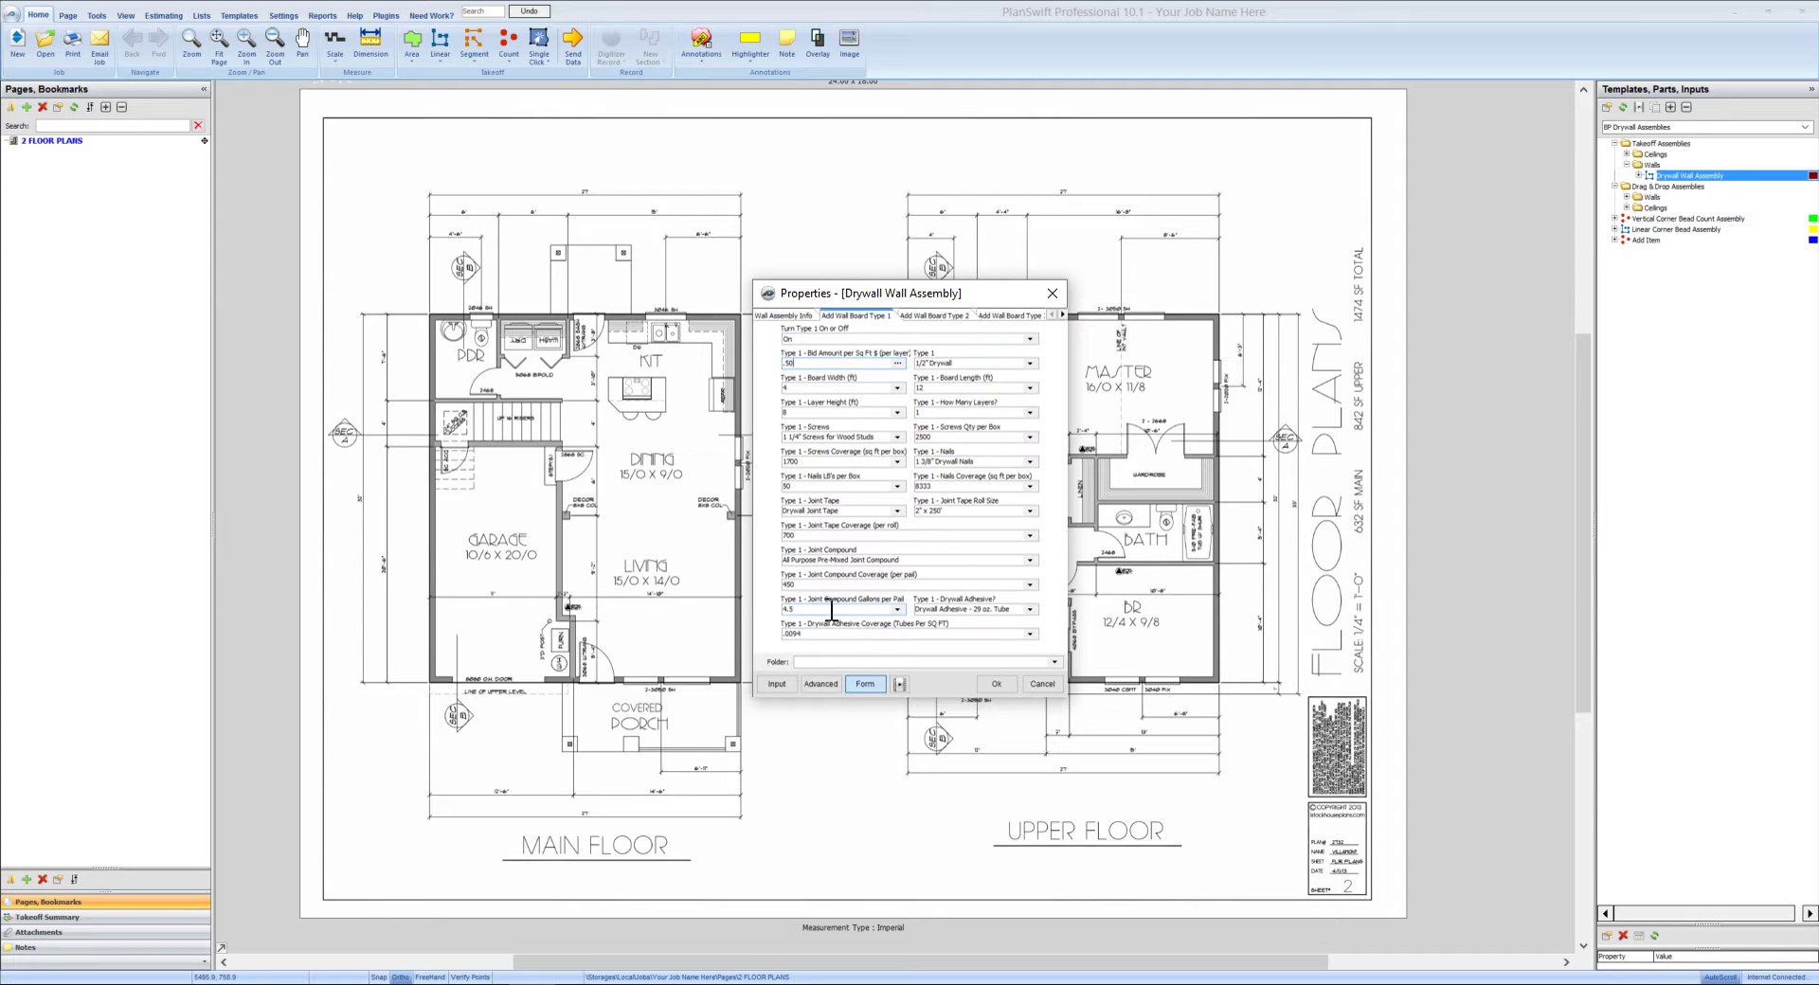
- Look through the available joint compound and board length options for Type 1 wall board
{"action": "left_click", "coordinate": [1037, 561]}
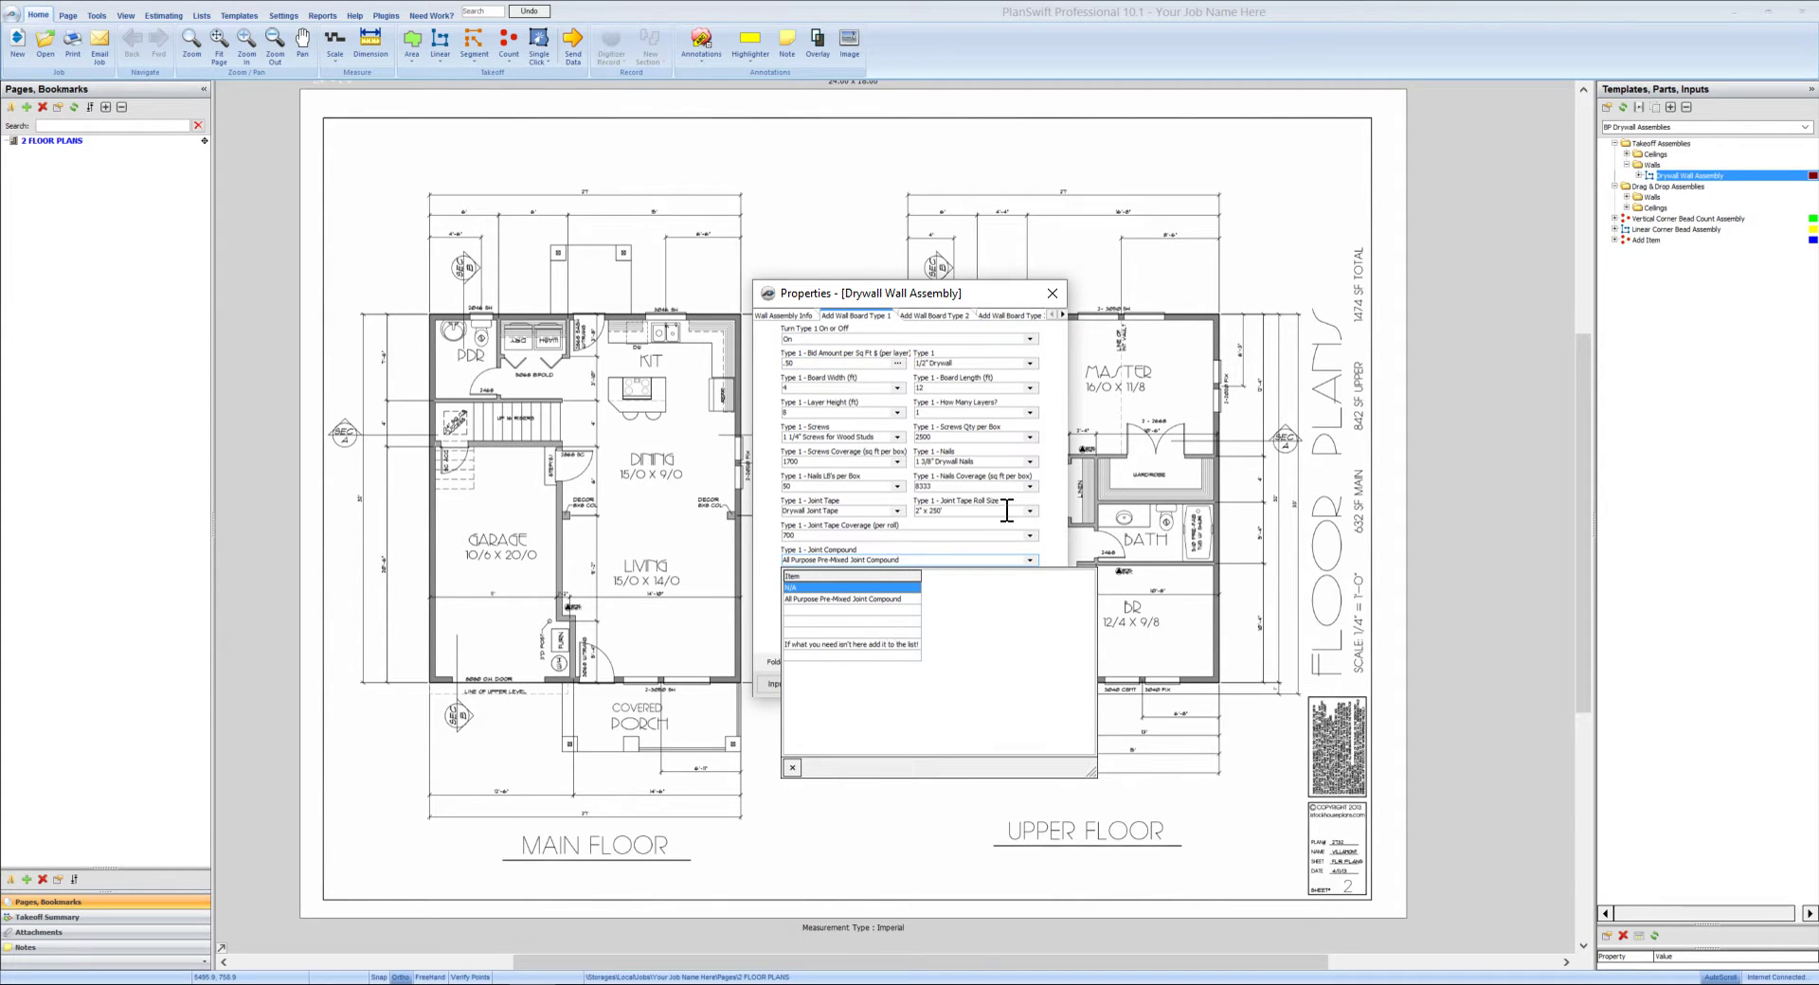
{"action": "left_click", "coordinate": [1031, 388]}
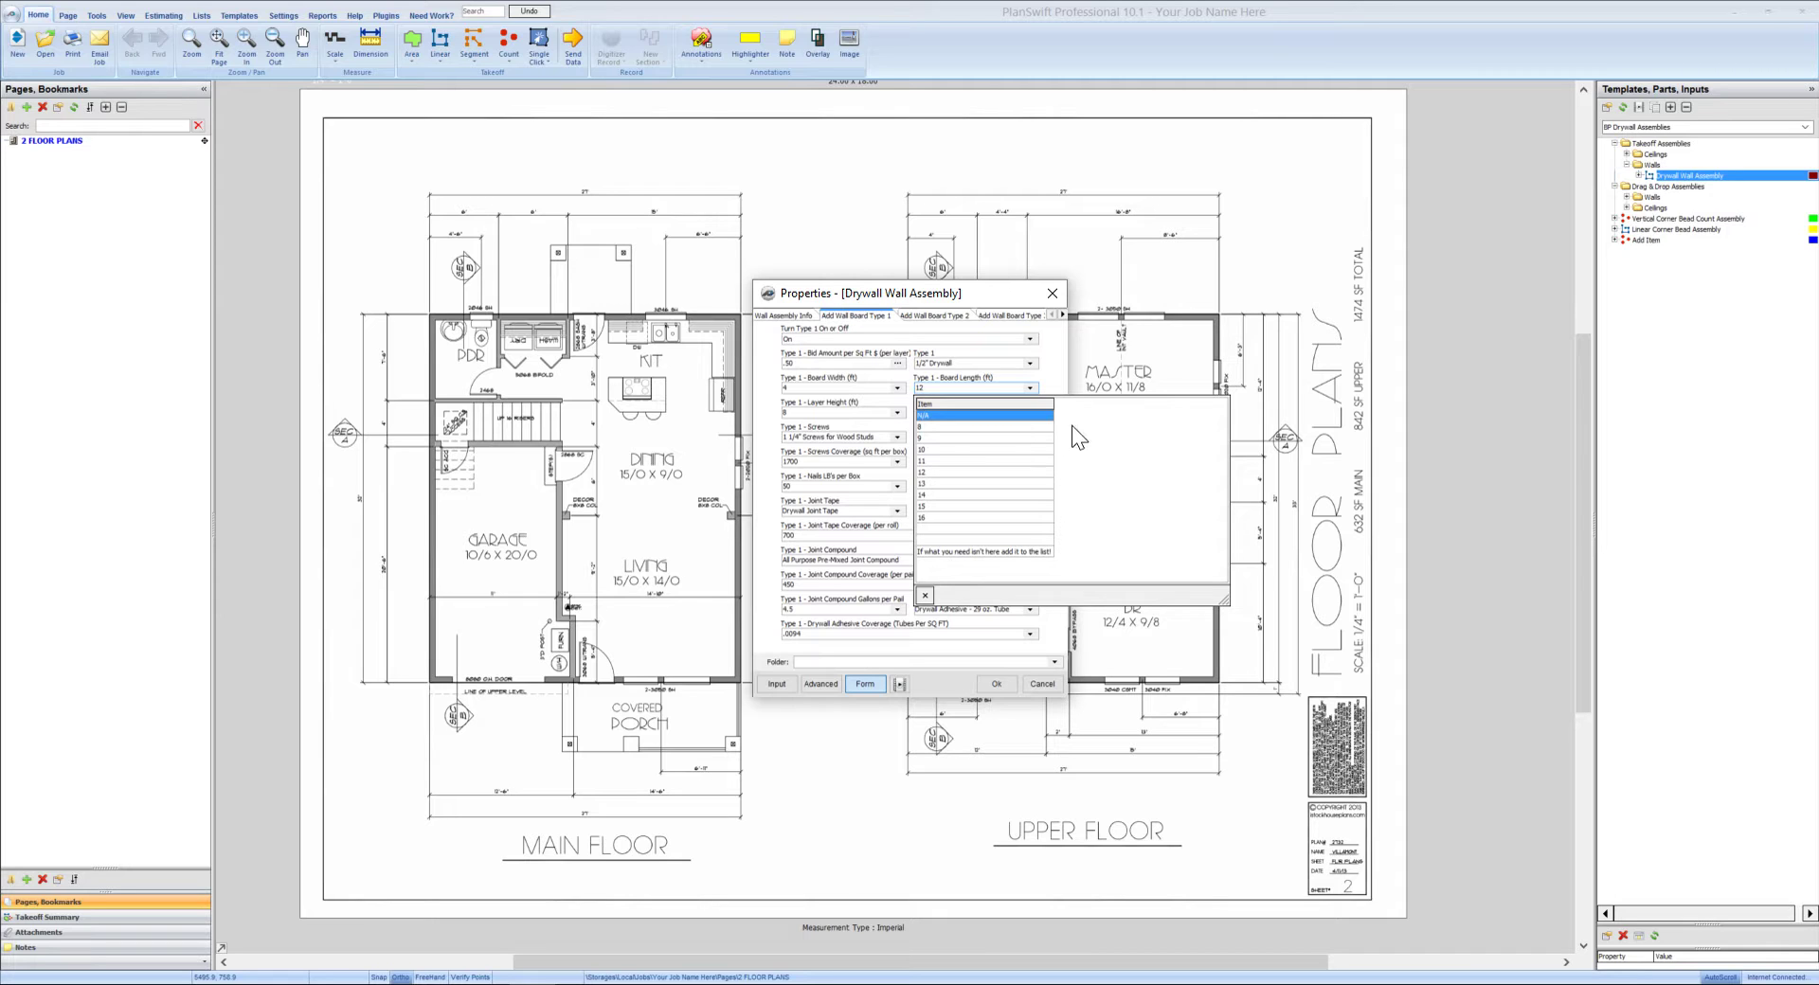
{"action": "left_click", "coordinate": [921, 597]}
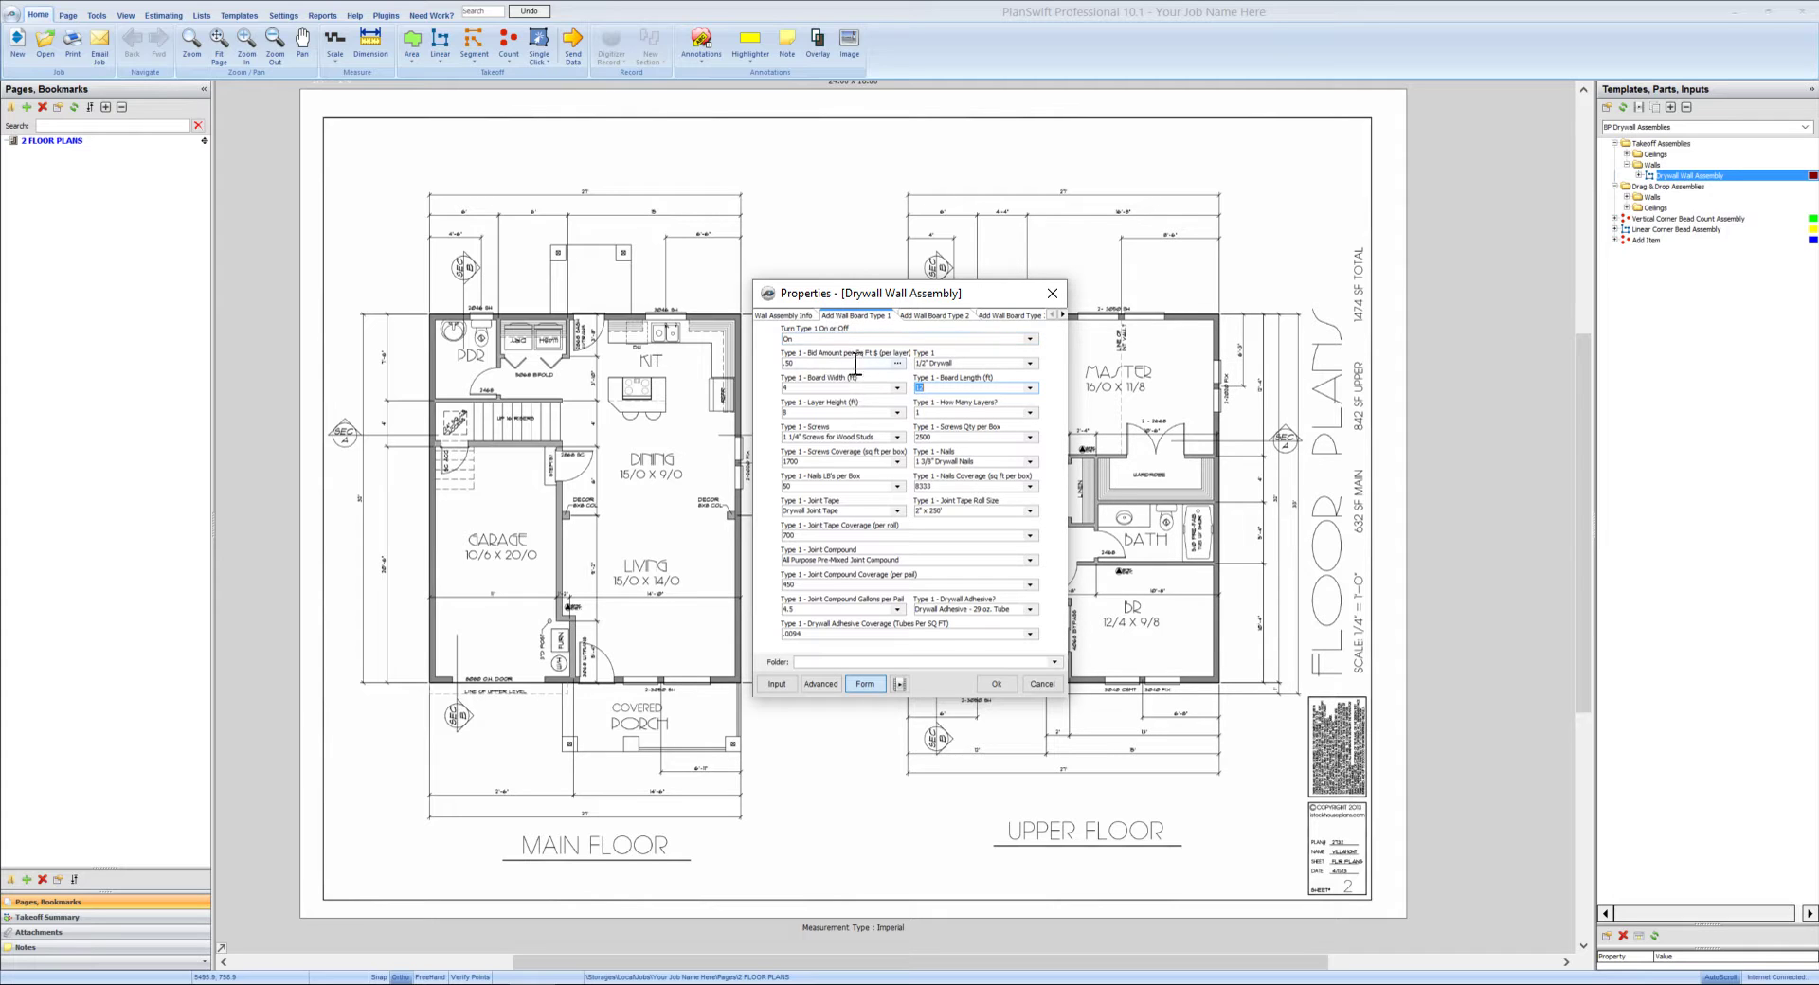
- Browse the assembly's option pages and compare the Type 1 wall board settings with the Type 2 settings
{"action": "left_click", "coordinate": [1061, 316]}
{"action": "left_click", "coordinate": [1061, 317]}
{"action": "left_click", "coordinate": [1061, 316]}
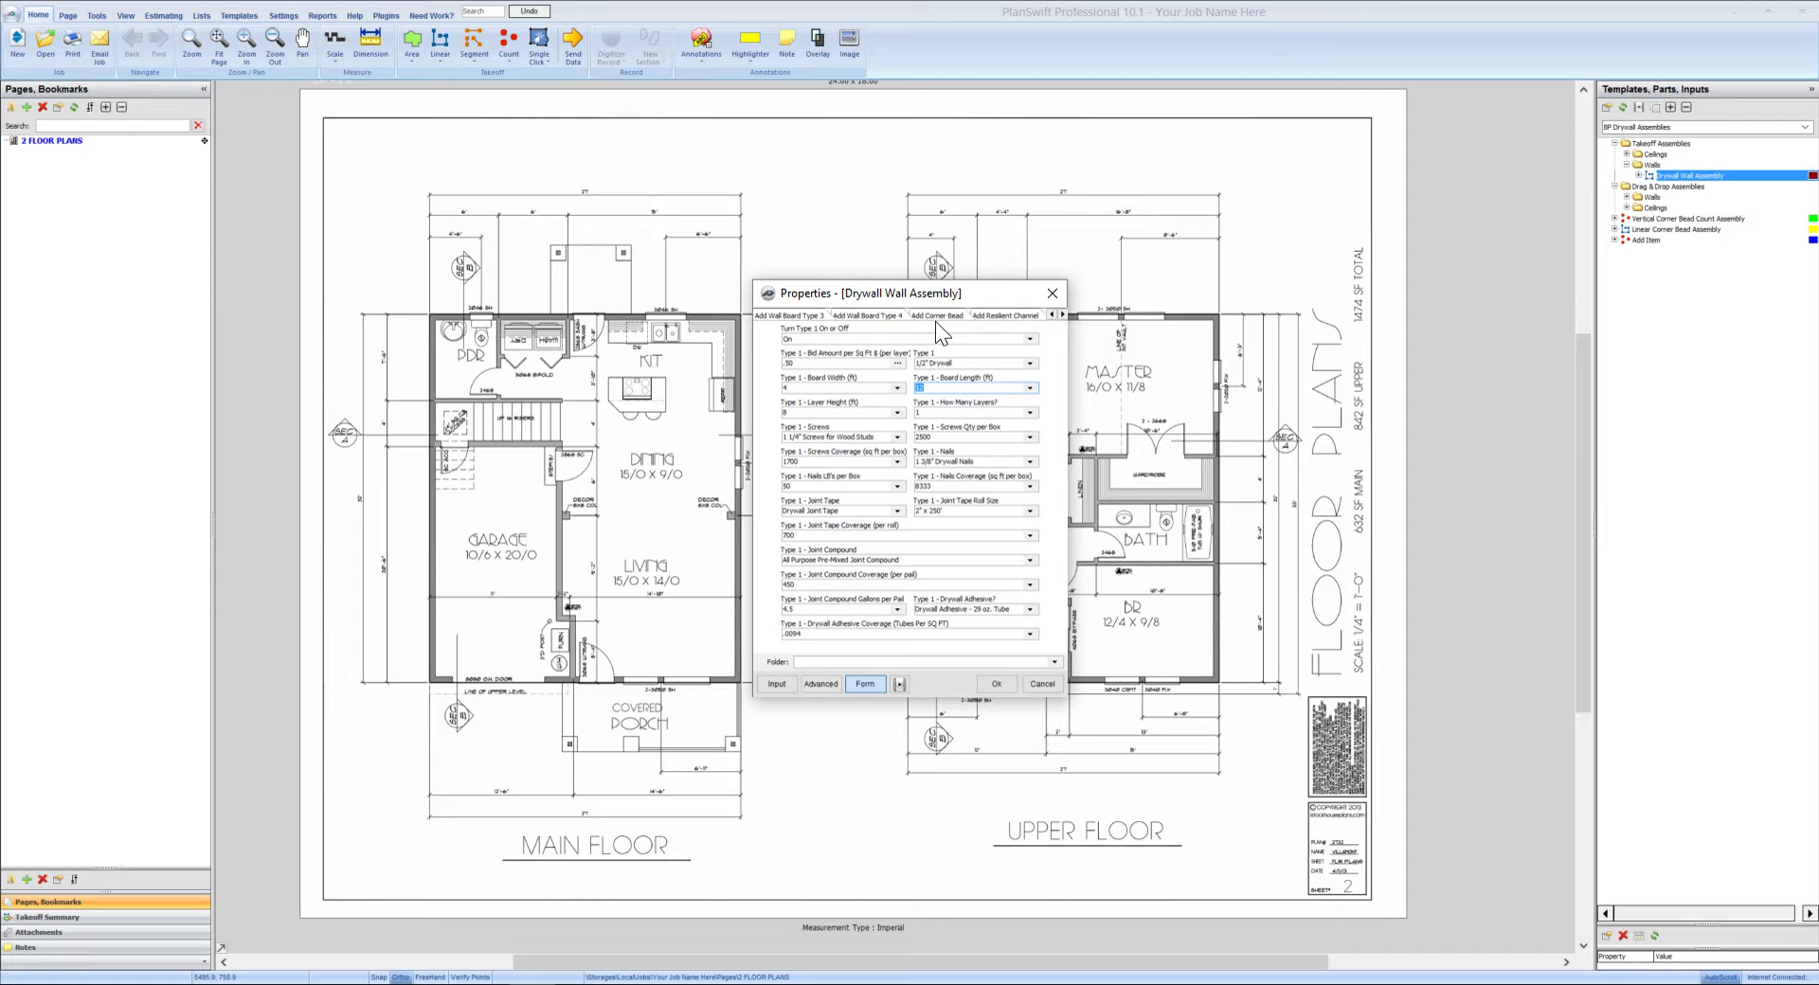
{"action": "left_click", "coordinate": [1062, 316]}
{"action": "left_click", "coordinate": [1050, 315]}
{"action": "left_click", "coordinate": [1050, 315]}
{"action": "left_click", "coordinate": [1049, 315]}
{"action": "left_click", "coordinate": [1050, 315]}
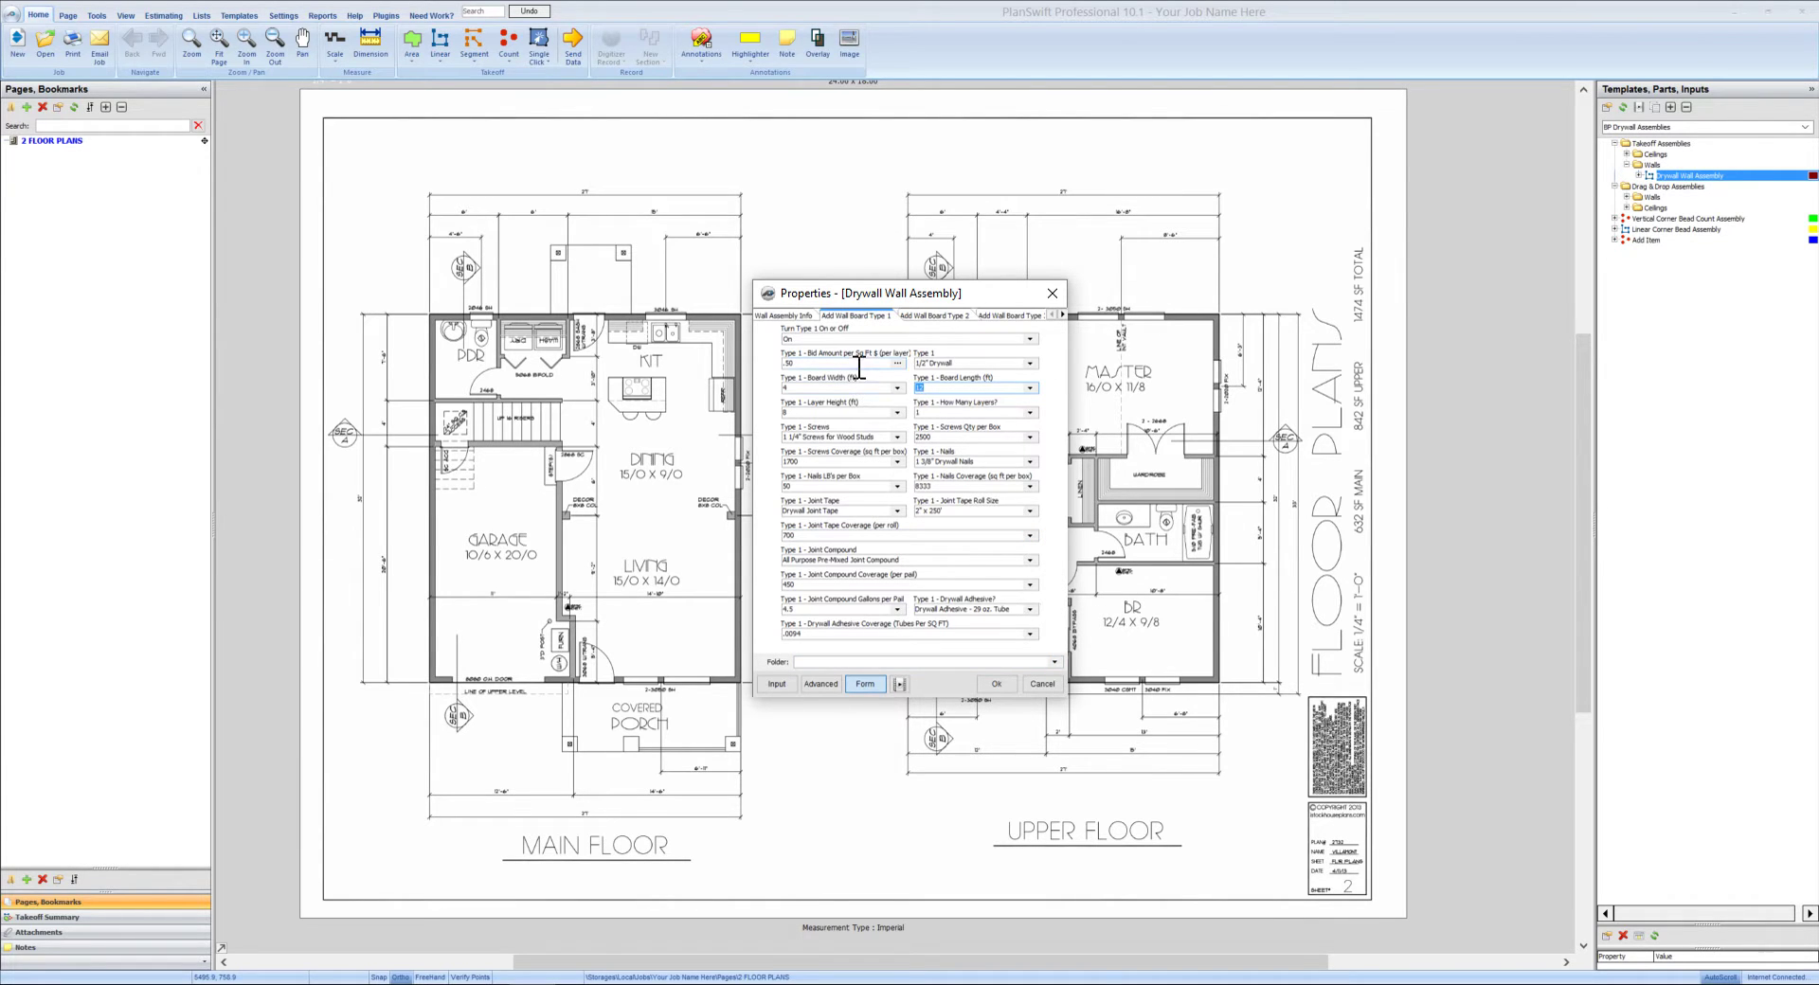
{"action": "left_click", "coordinate": [930, 319]}
{"action": "left_click", "coordinate": [976, 316]}
{"action": "left_click", "coordinate": [877, 318]}
{"action": "left_click", "coordinate": [823, 317]}
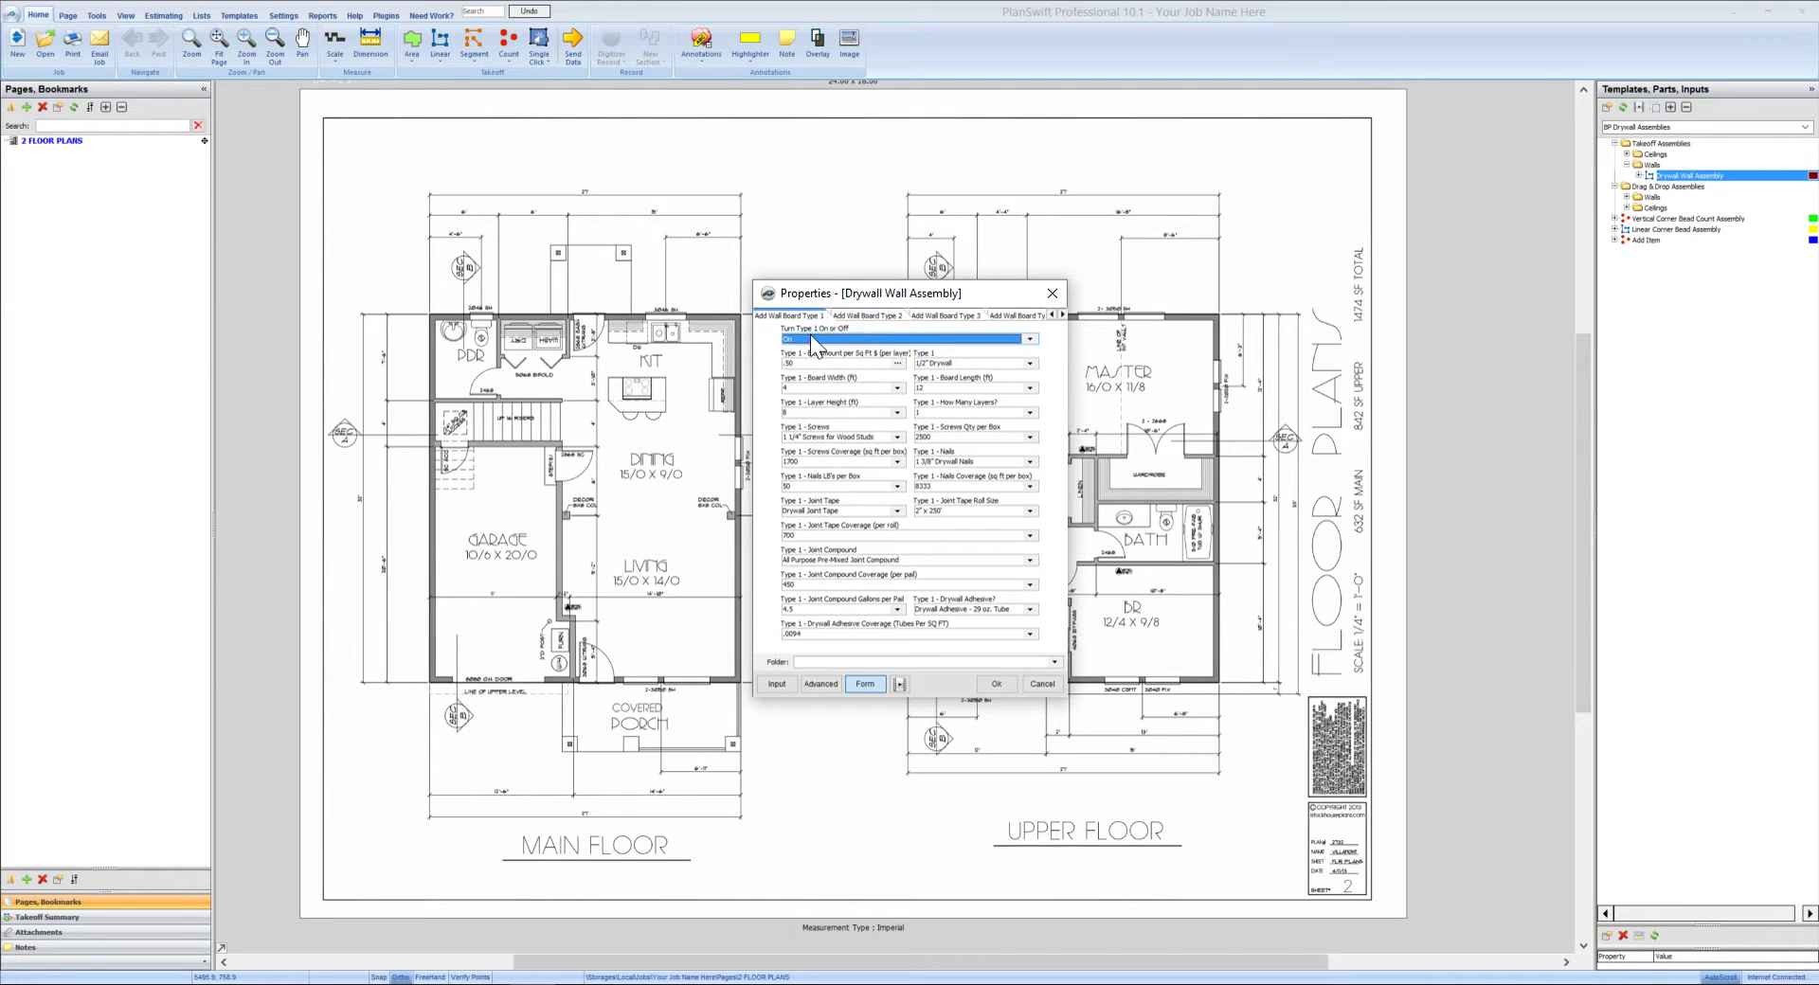
{"action": "left_click", "coordinate": [868, 316]}
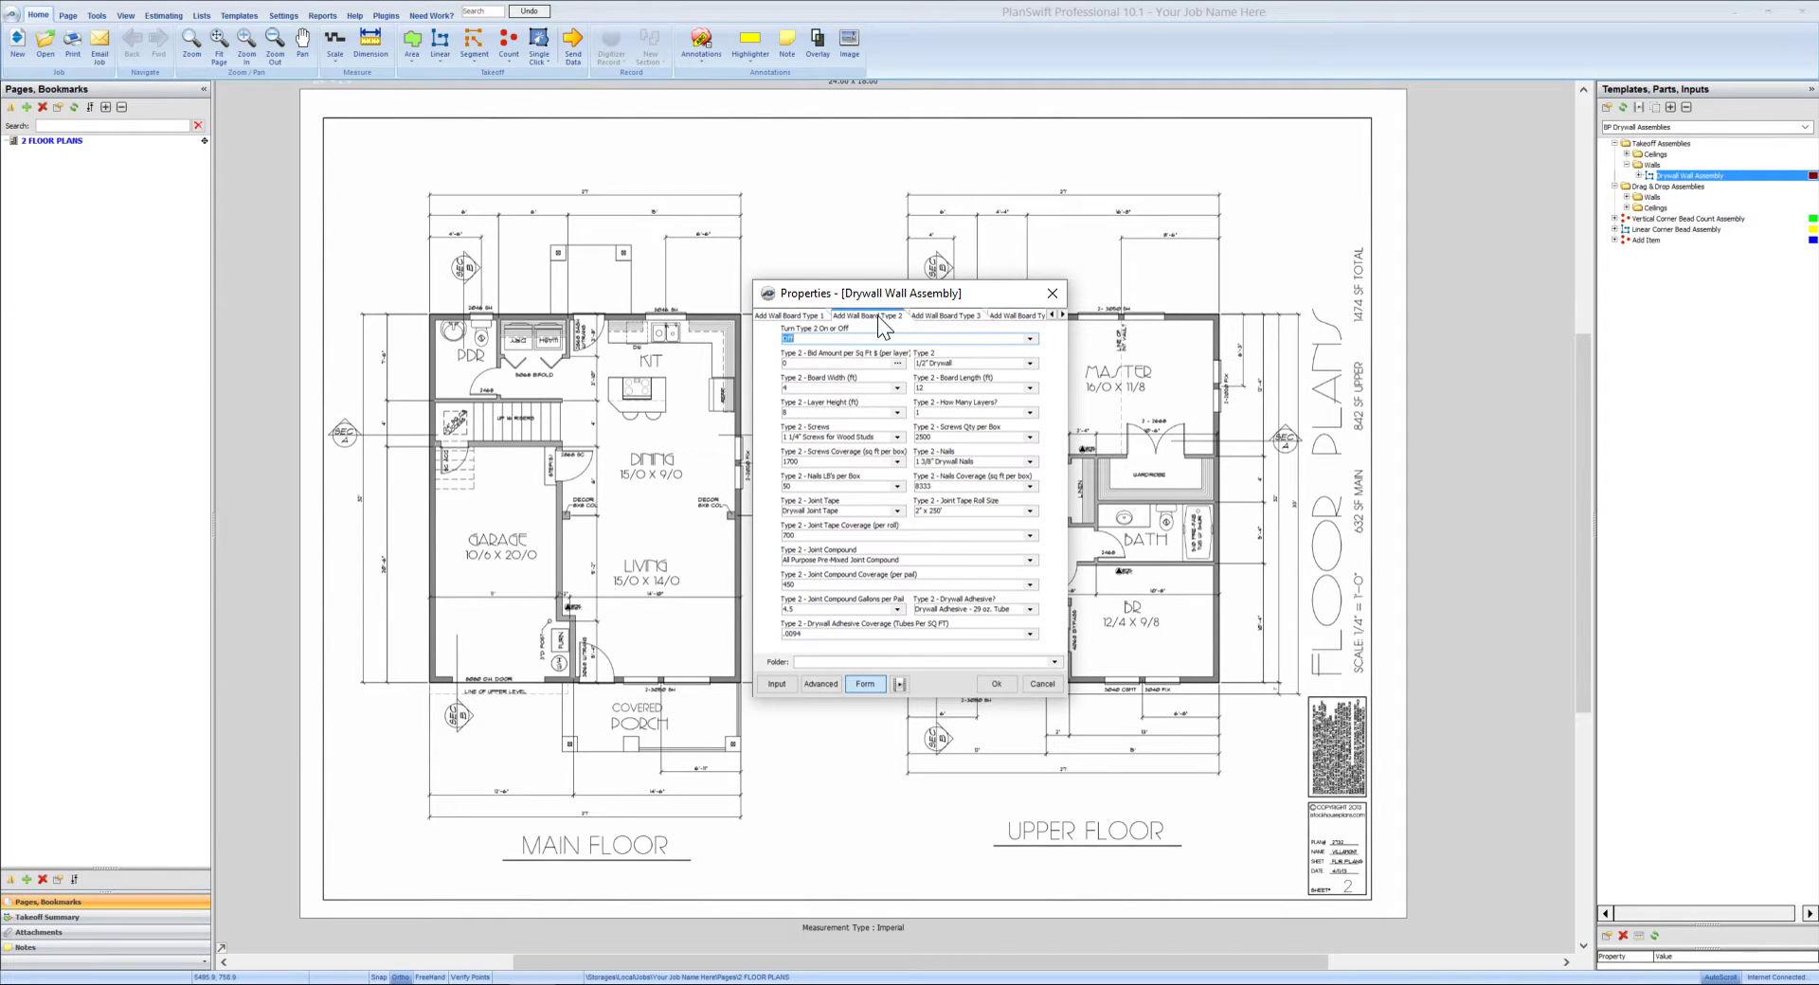
{"action": "left_click", "coordinate": [801, 319]}
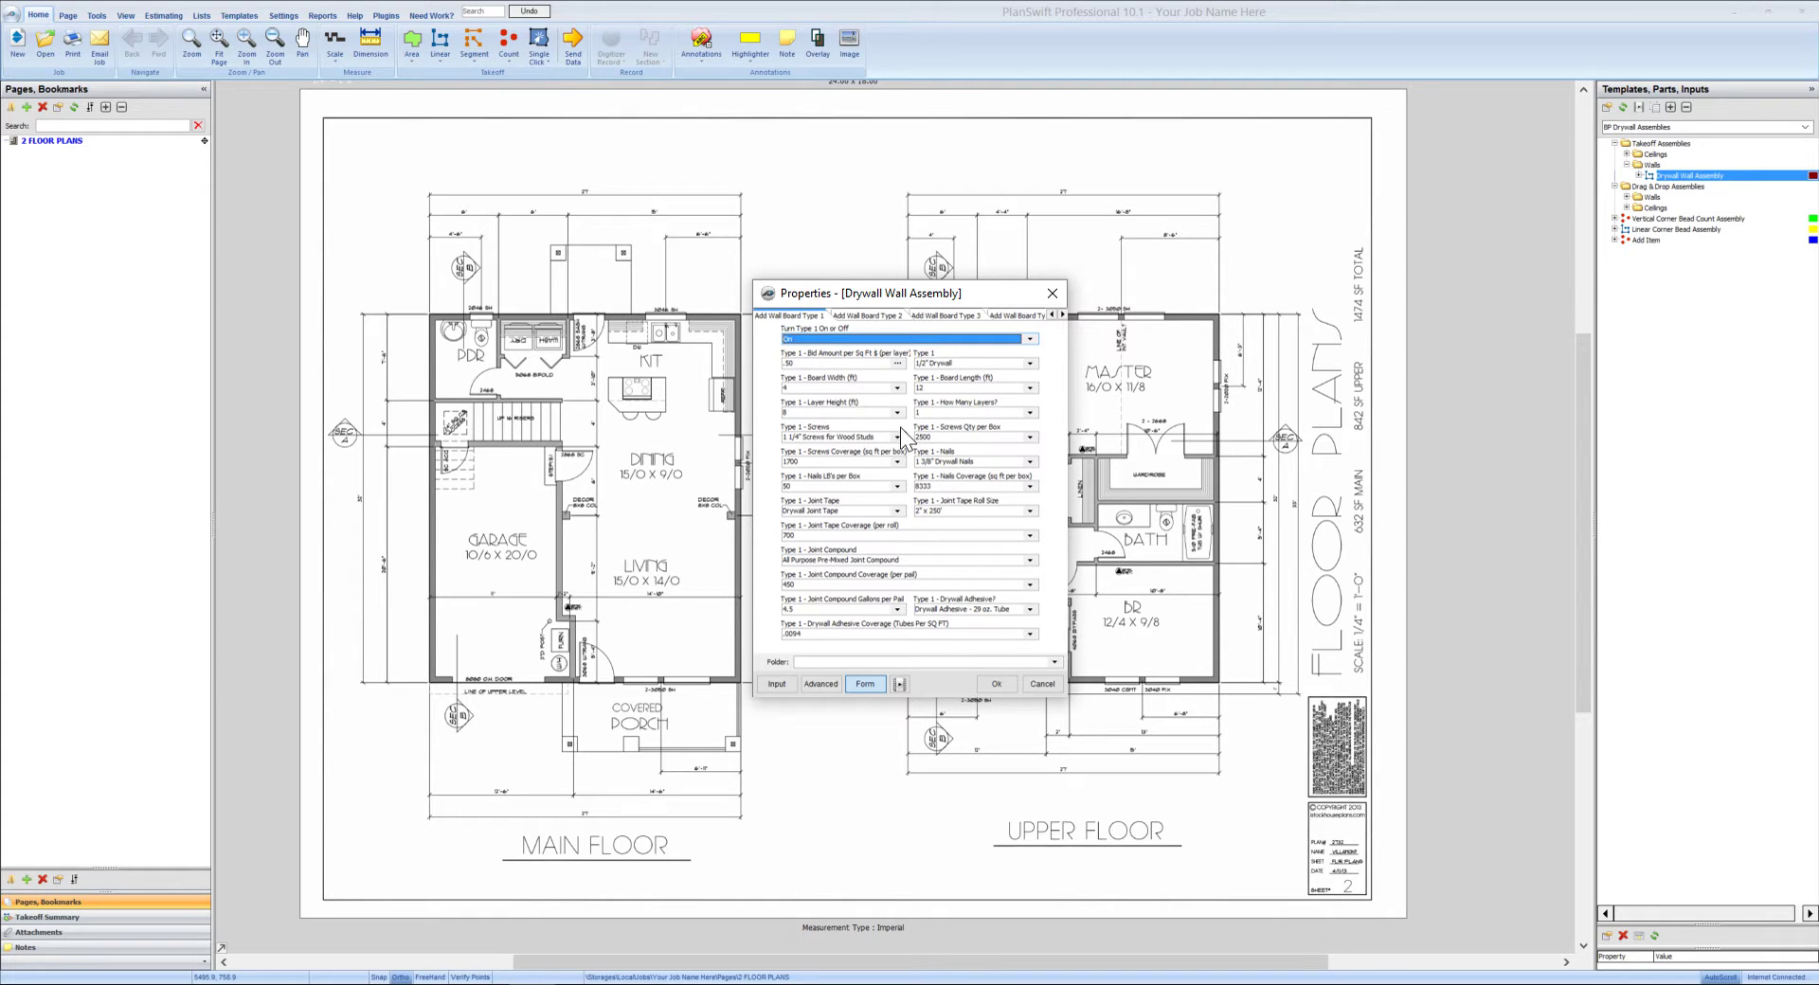
- Check the Type 1 joint tape choices and the nails per box and on/off settings
{"action": "left_click", "coordinate": [897, 512]}
{"action": "left_click", "coordinate": [862, 480]}
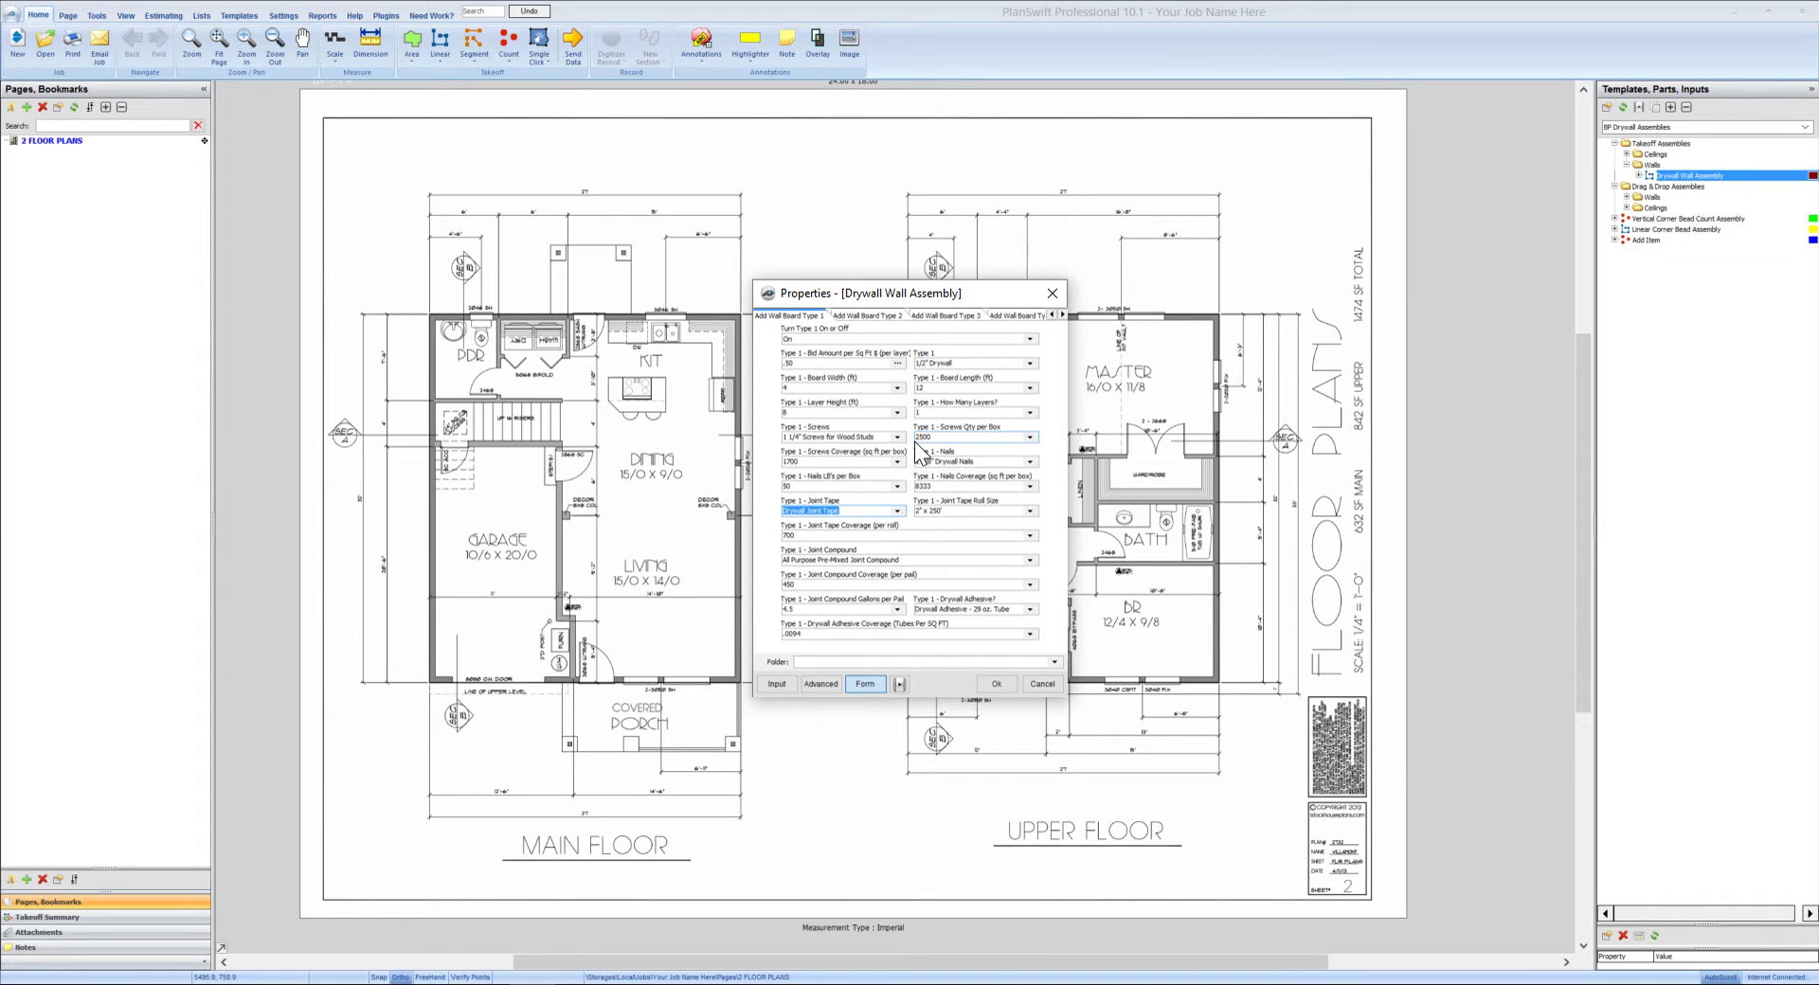
{"action": "left_click", "coordinate": [896, 513]}
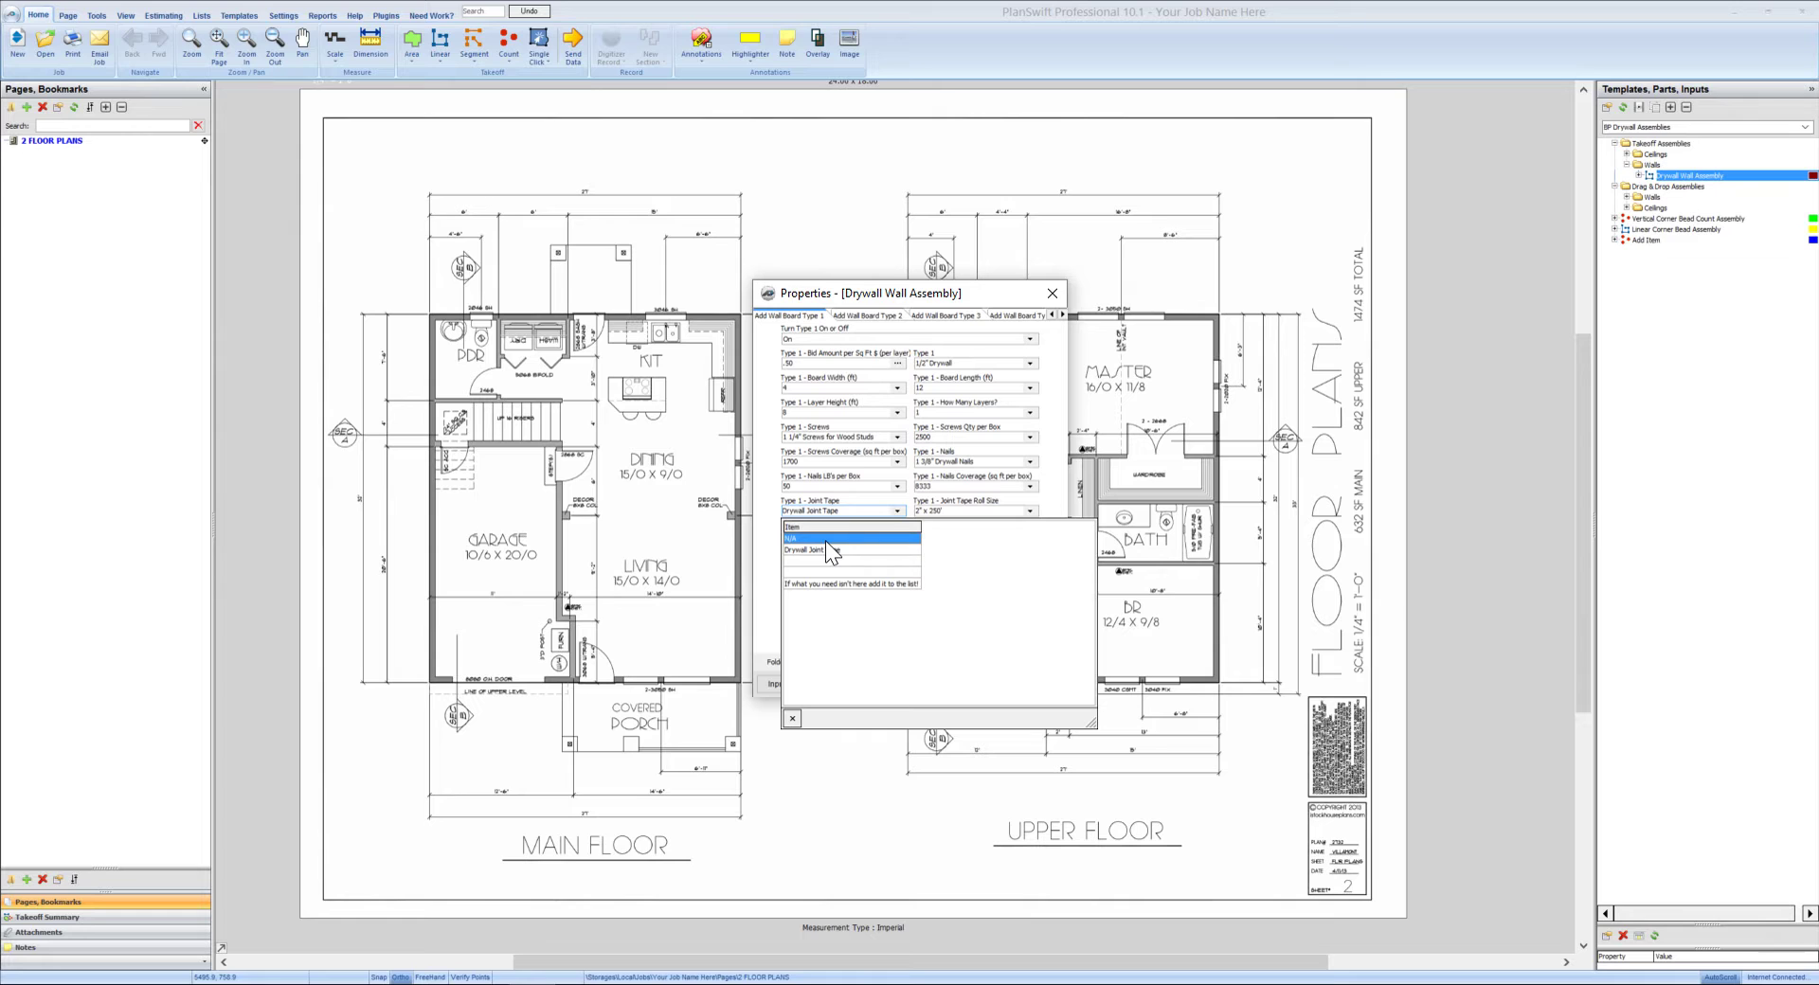
{"action": "left_click", "coordinate": [854, 489]}
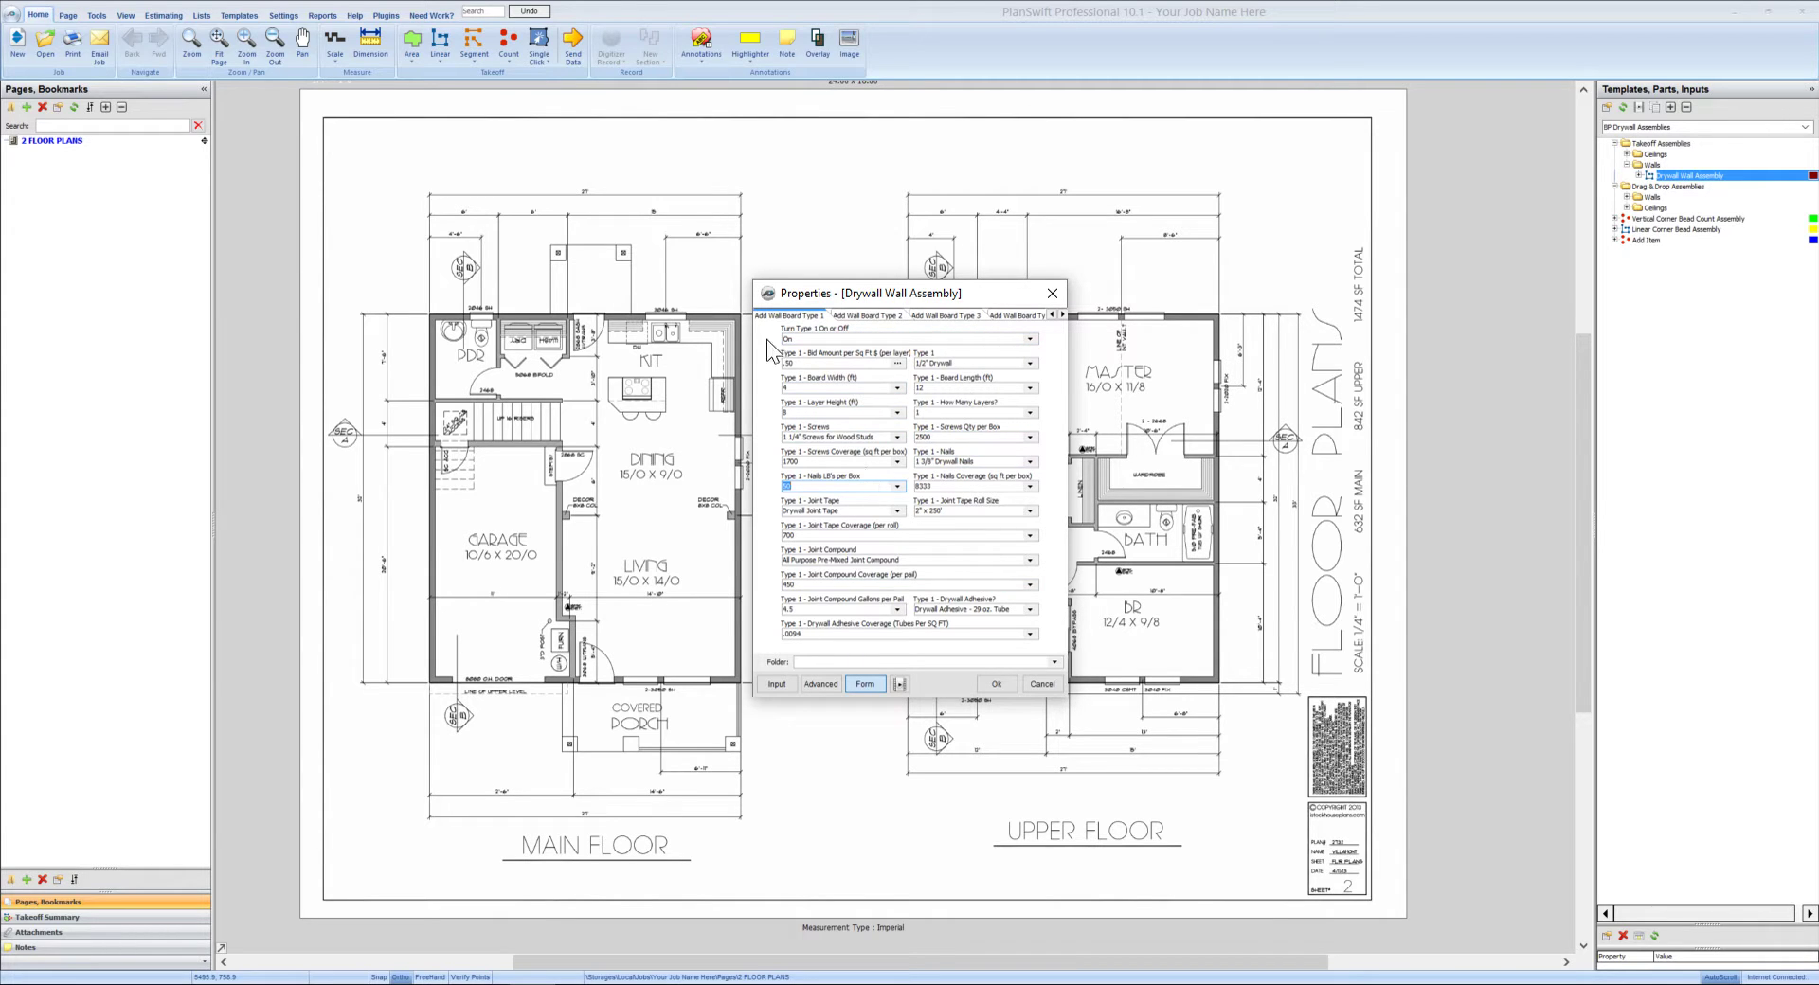
{"action": "left_click", "coordinate": [858, 338]}
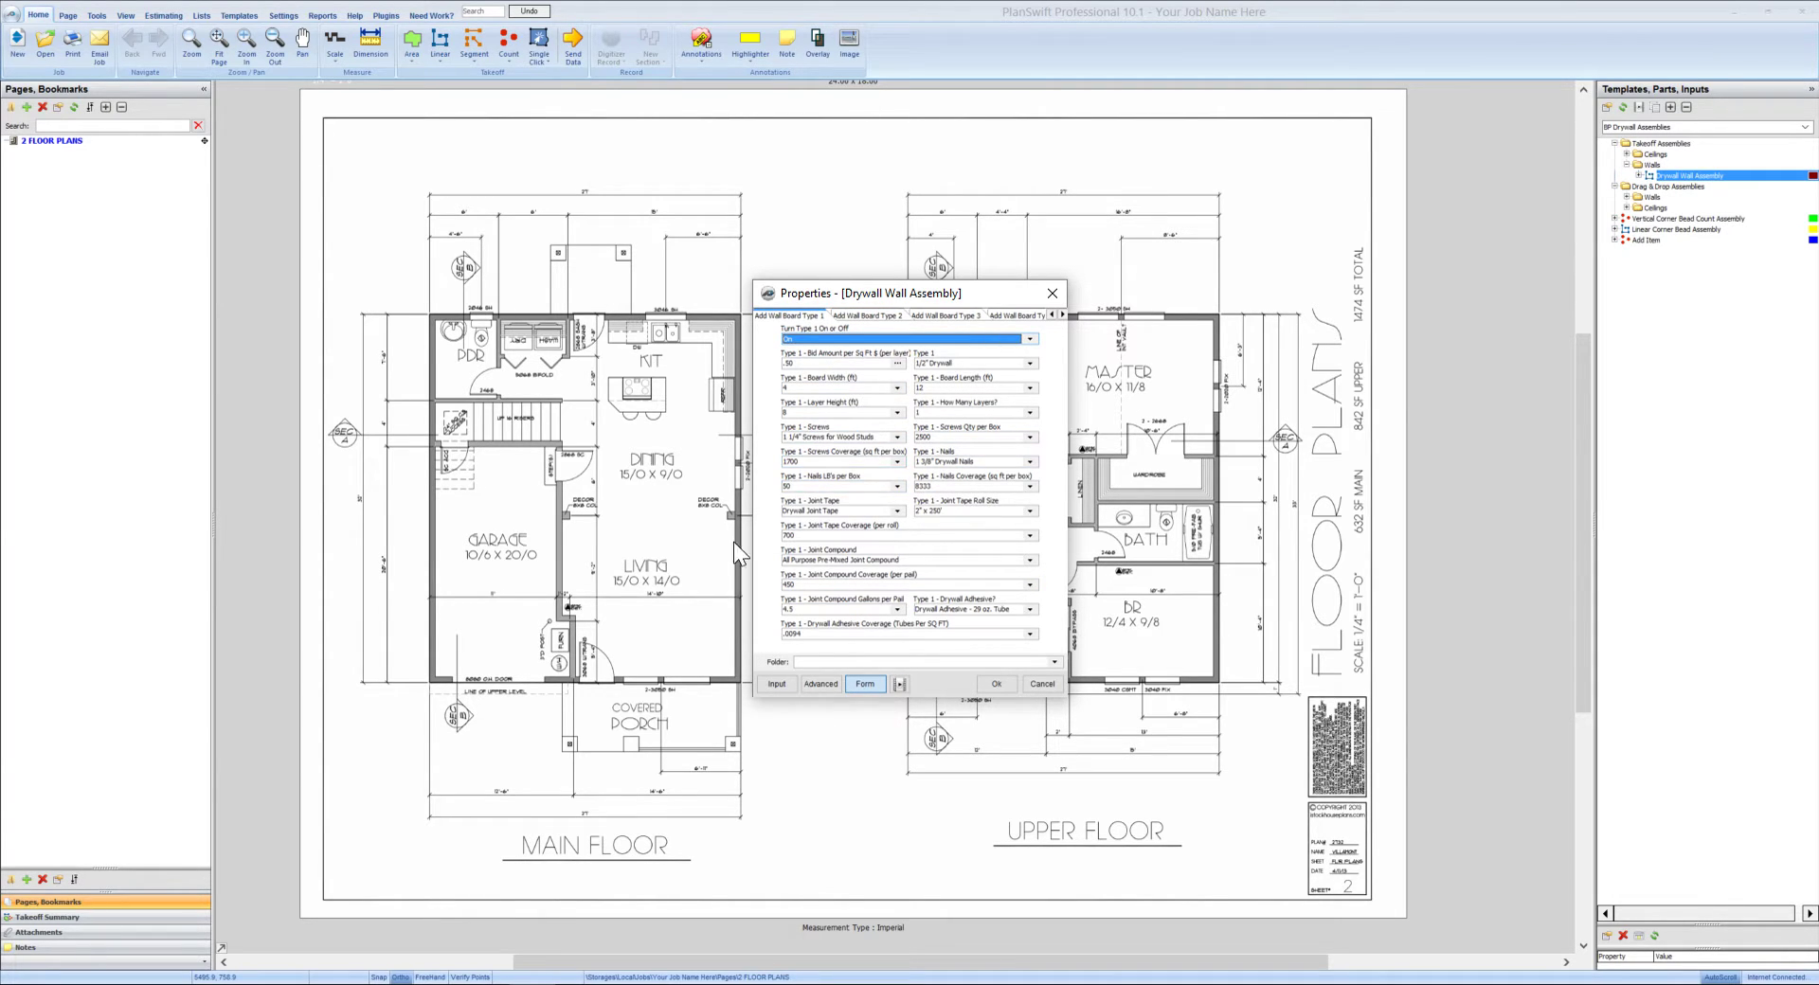
- Examine the Type 2 wall board, corner bead, resilient channel and primer-surfacer settings, including the primer-surfacer choices
{"action": "left_click", "coordinate": [877, 315]}
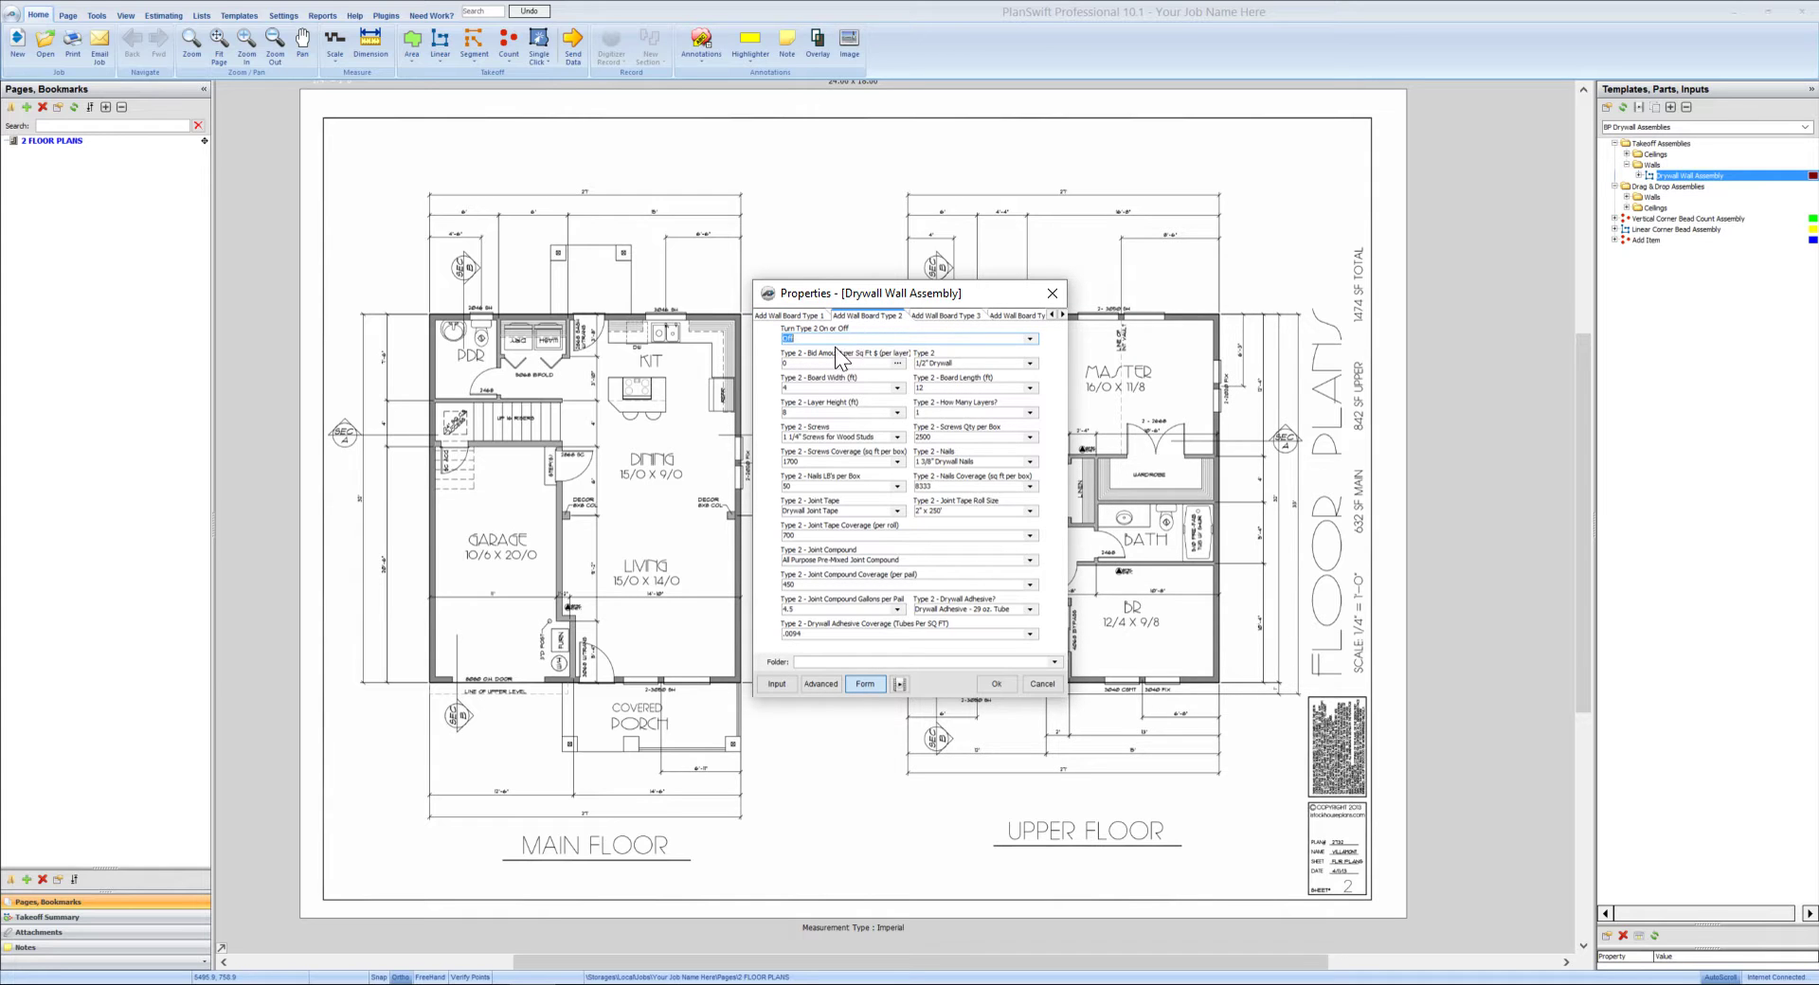
{"action": "left_click", "coordinate": [921, 316]}
{"action": "left_click", "coordinate": [993, 313]}
{"action": "left_click", "coordinate": [1028, 313]}
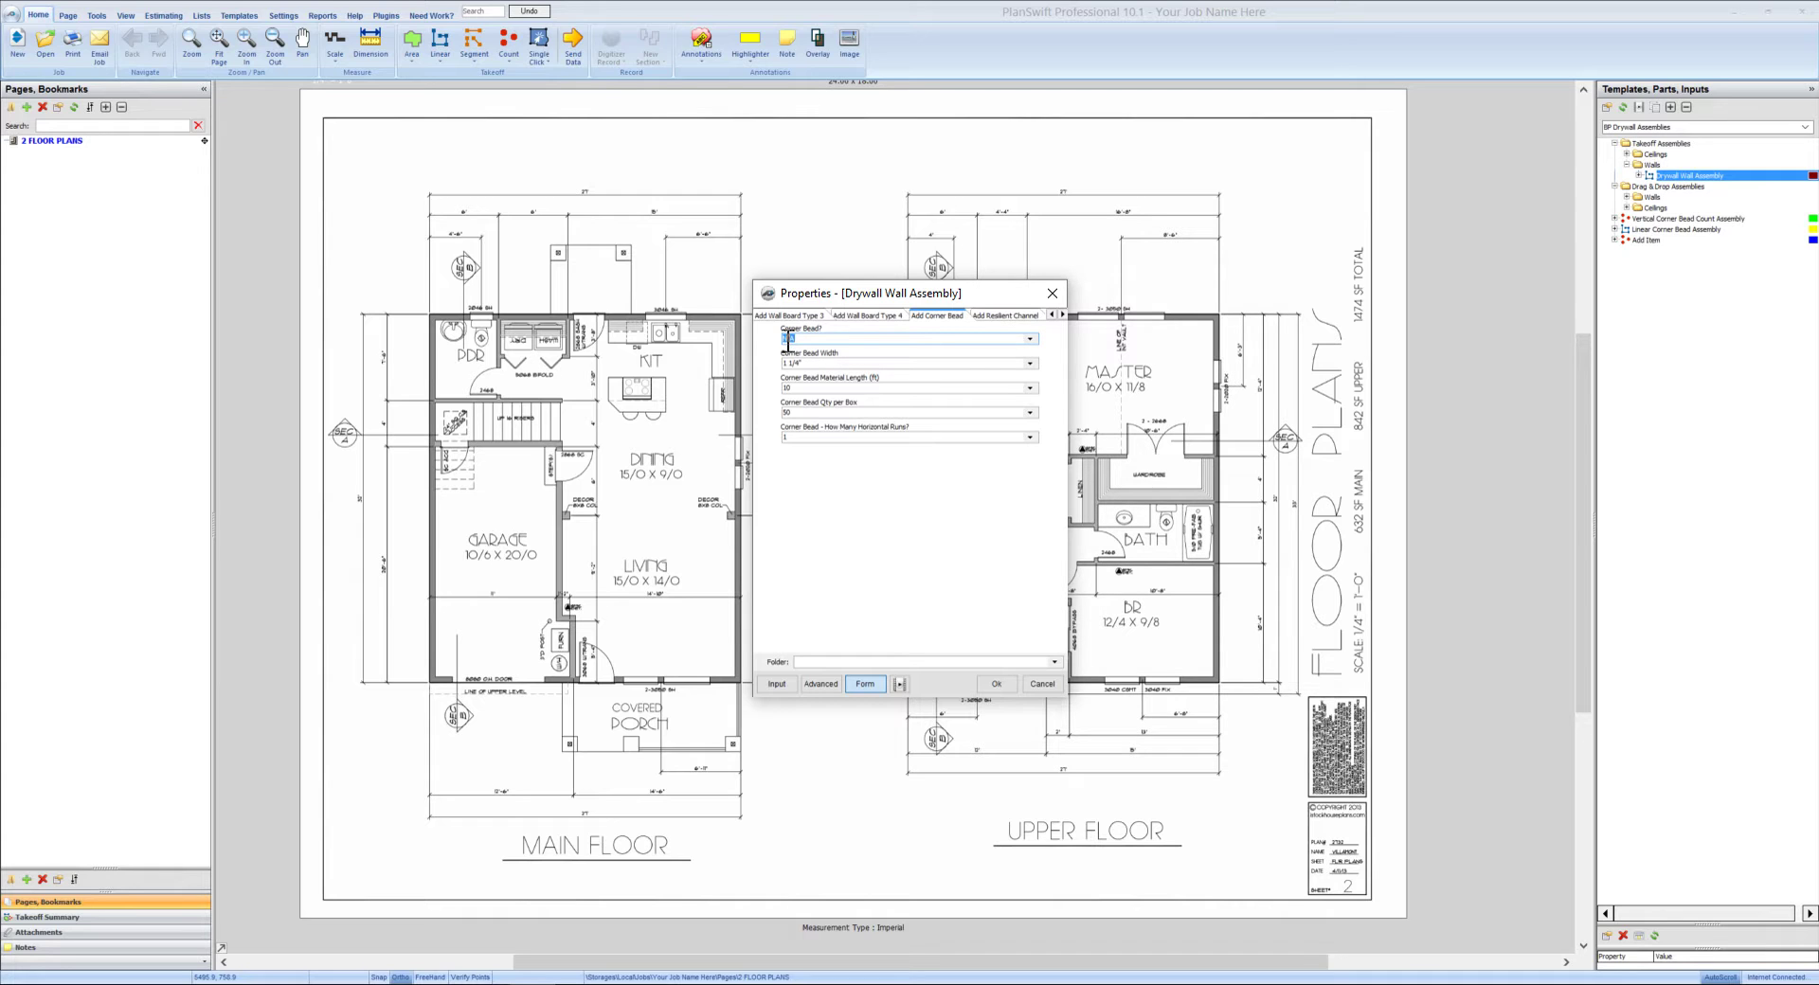
{"action": "left_click", "coordinate": [1015, 317]}
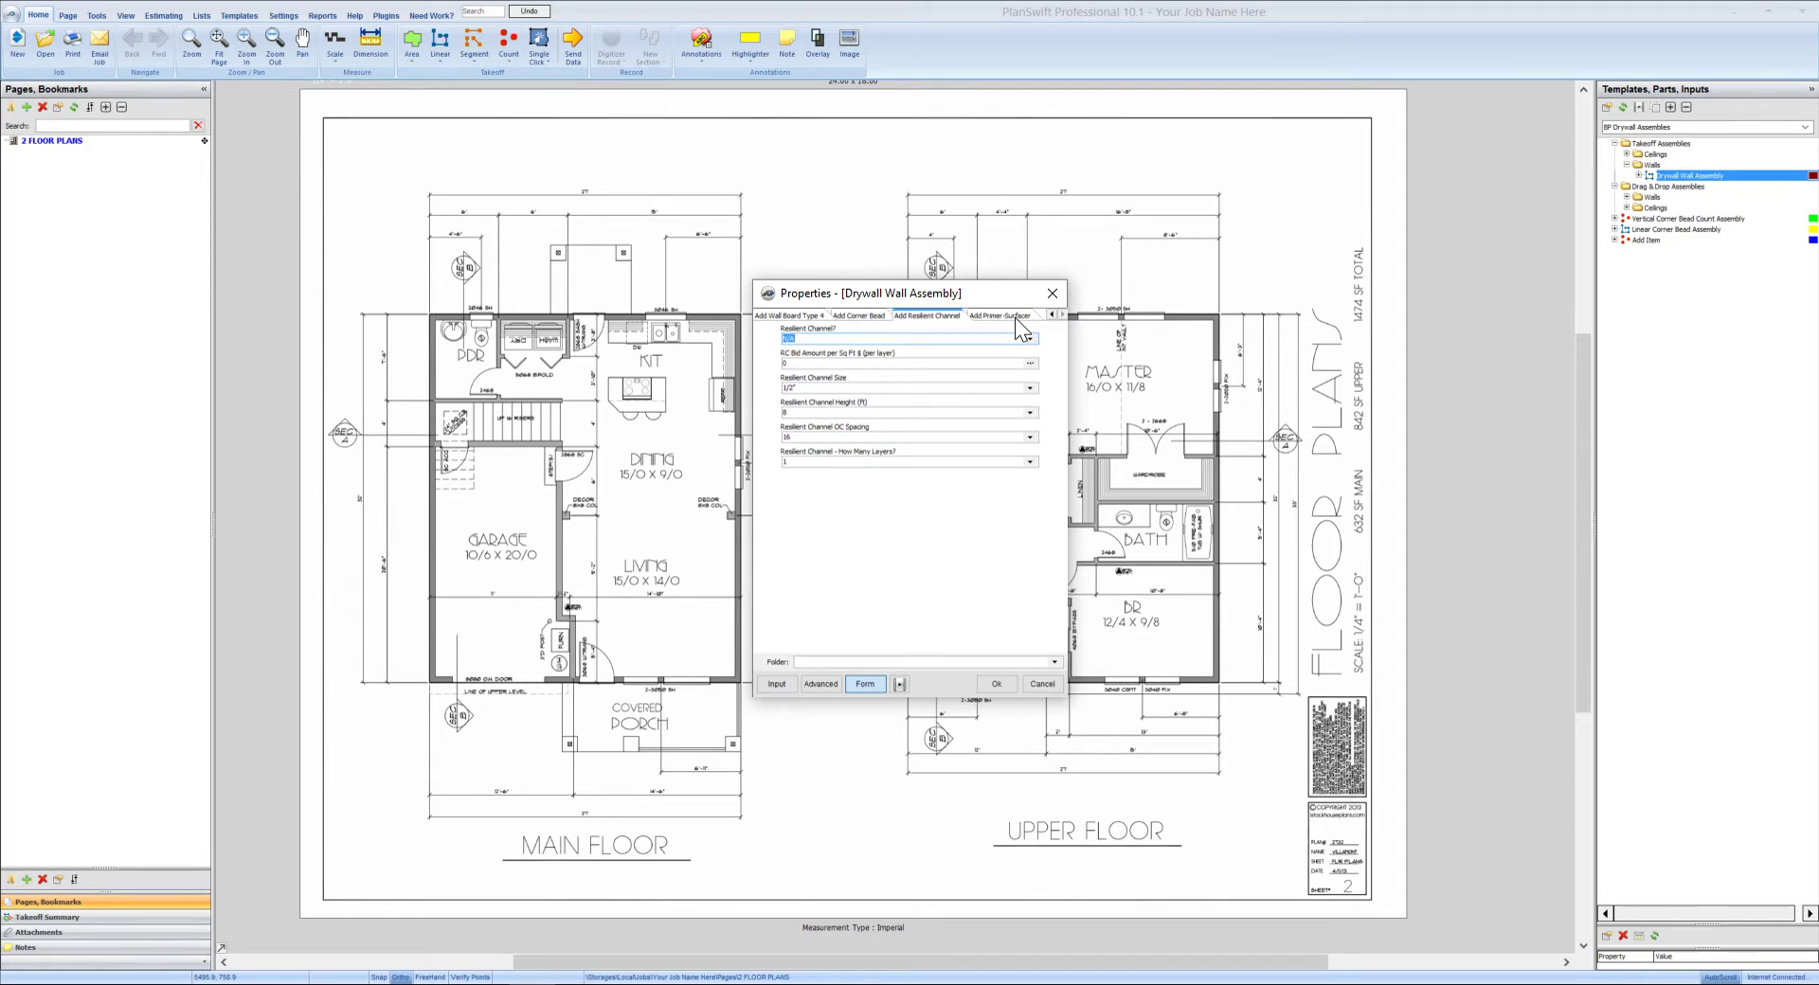
{"action": "left_click", "coordinate": [1015, 317]}
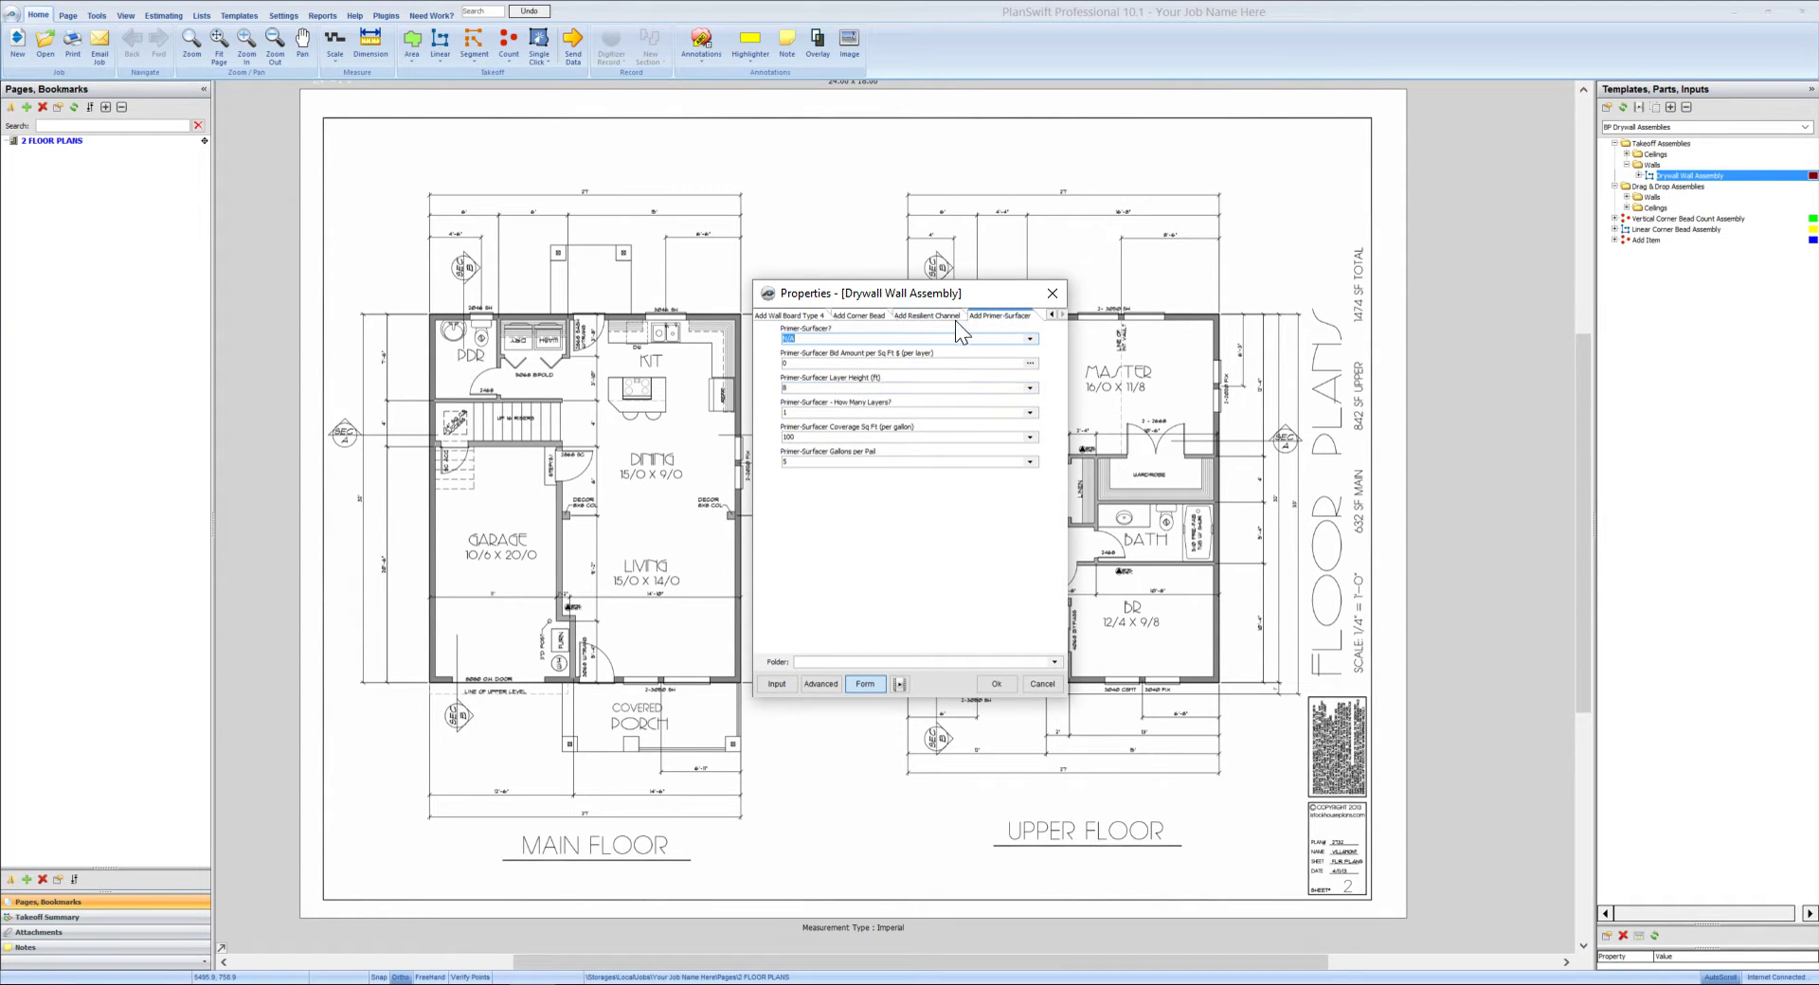
{"action": "left_click", "coordinate": [1050, 314]}
{"action": "left_click", "coordinate": [1050, 313]}
{"action": "left_click", "coordinate": [1050, 314]}
{"action": "left_click", "coordinate": [1050, 314]}
{"action": "left_click", "coordinate": [844, 328]}
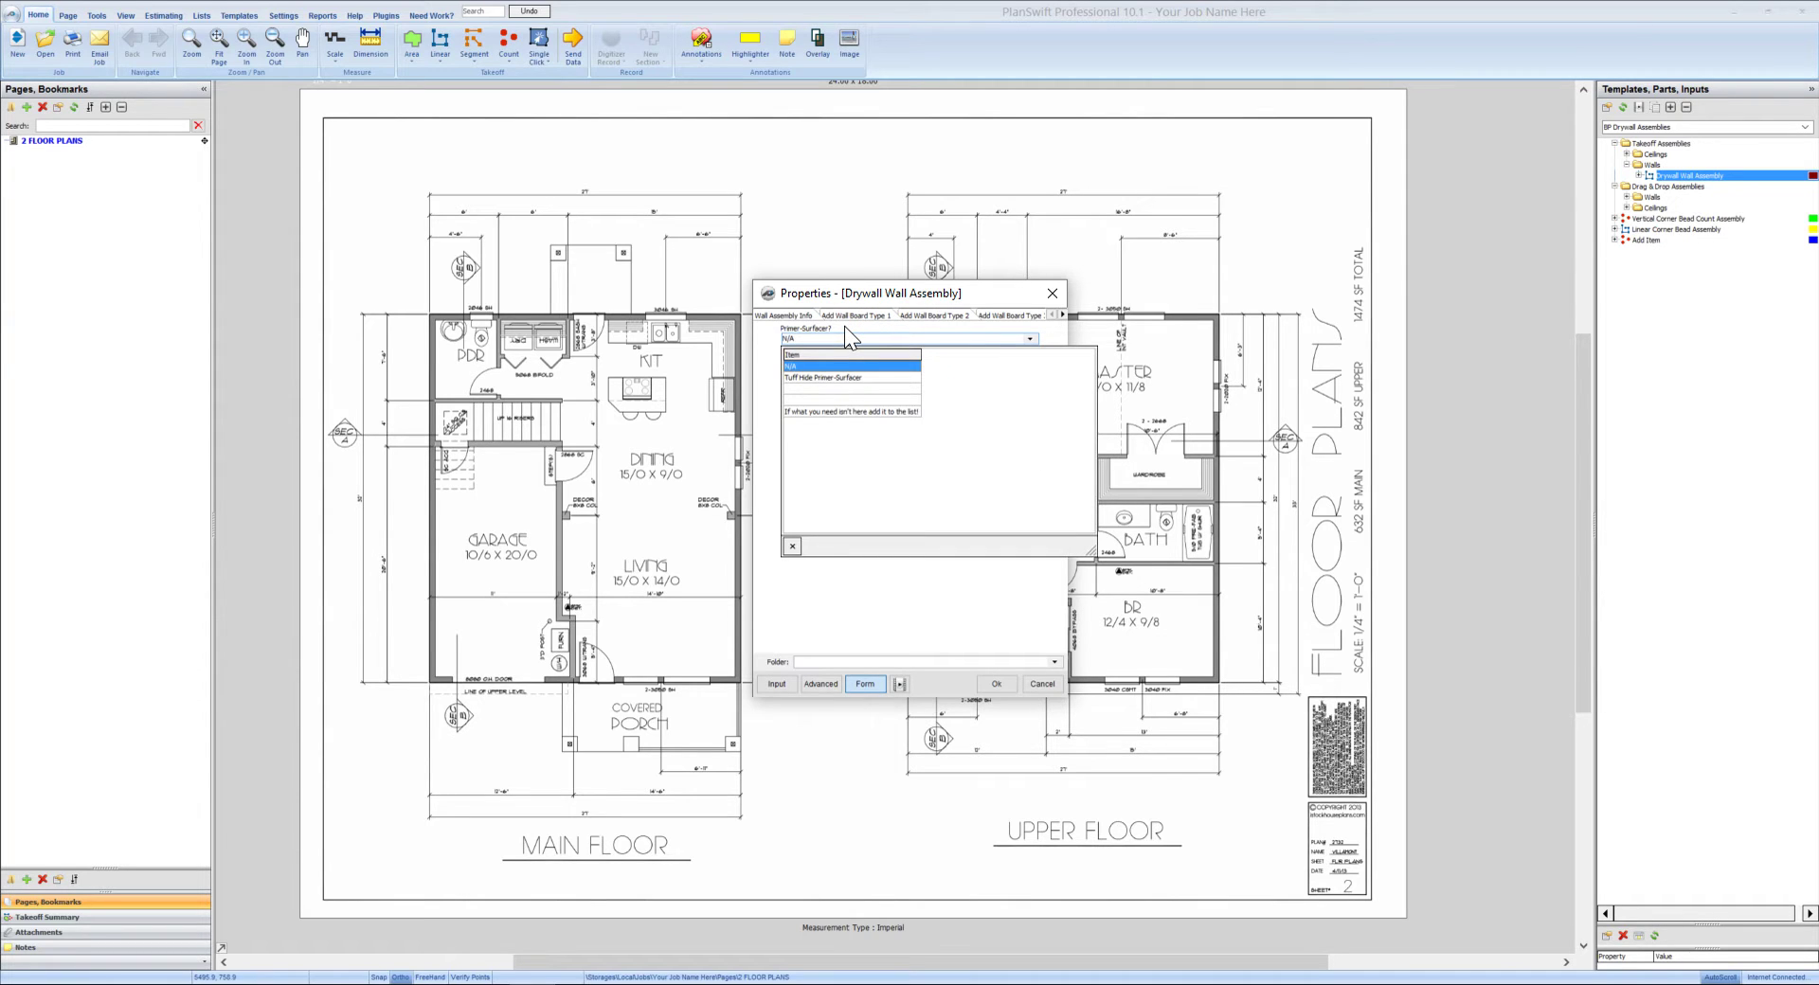
{"action": "left_click", "coordinate": [790, 546]}
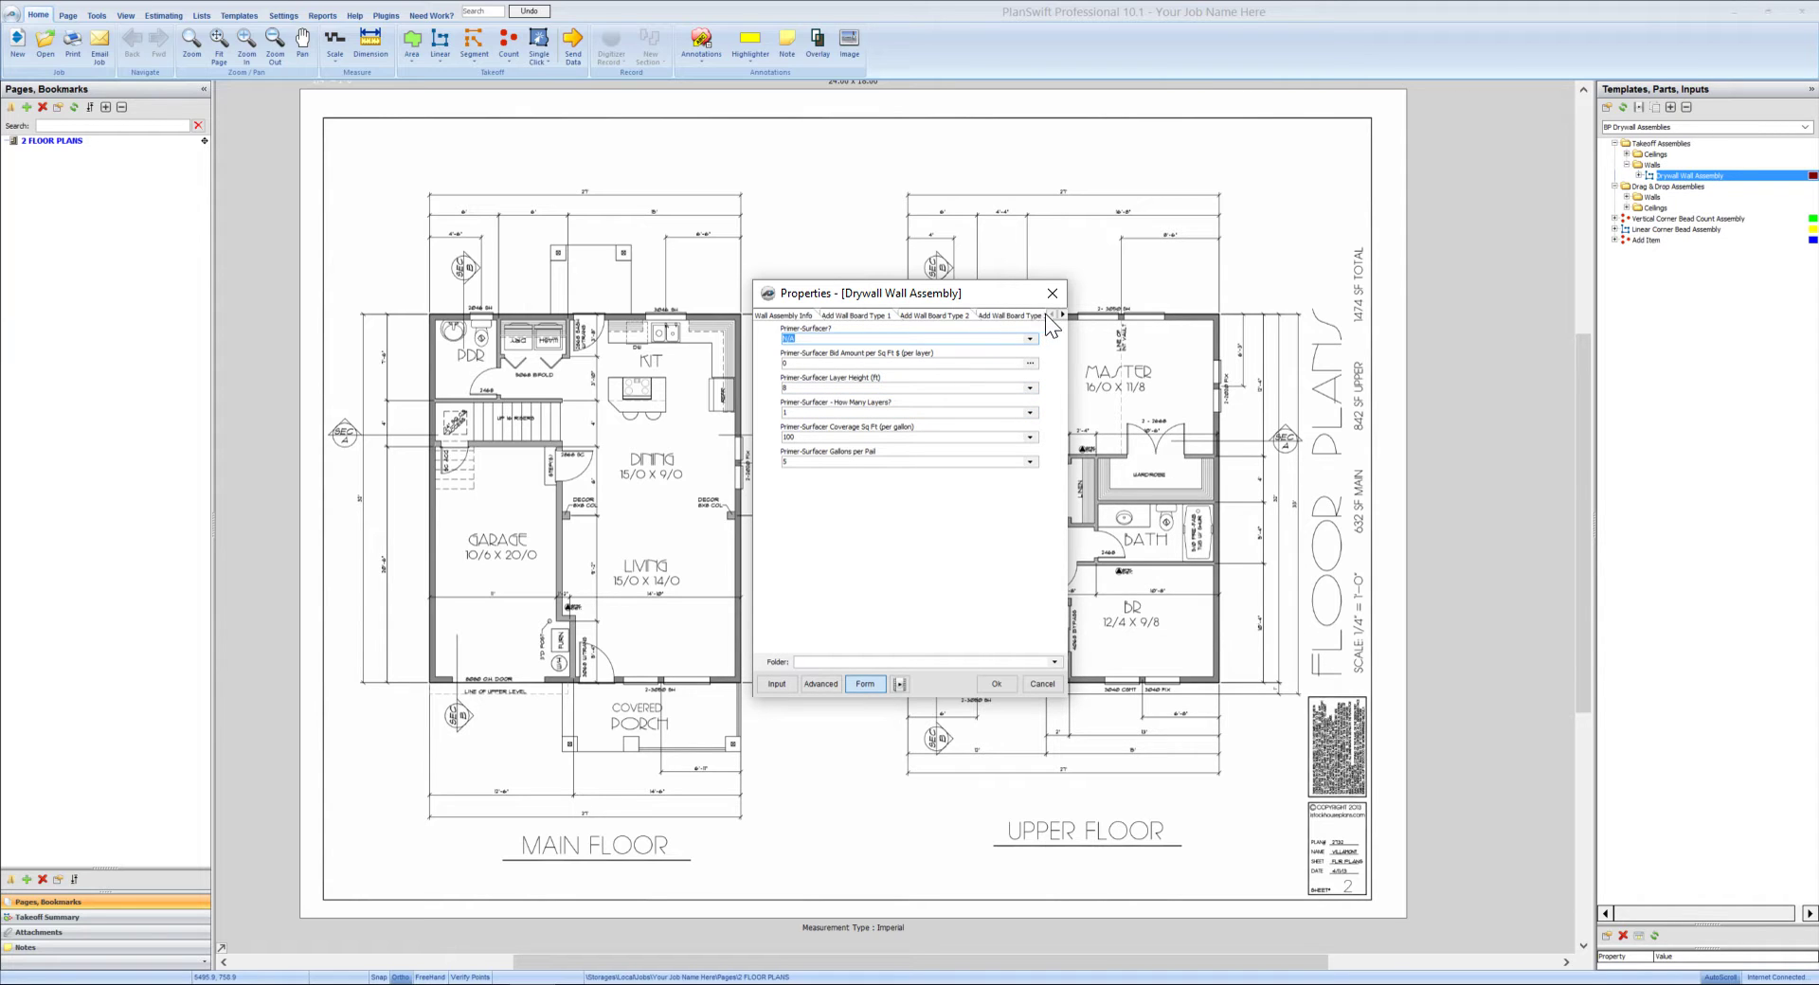
- Name the wall assembly Exterior wall 1/2 drywall
{"action": "left_click", "coordinate": [809, 314]}
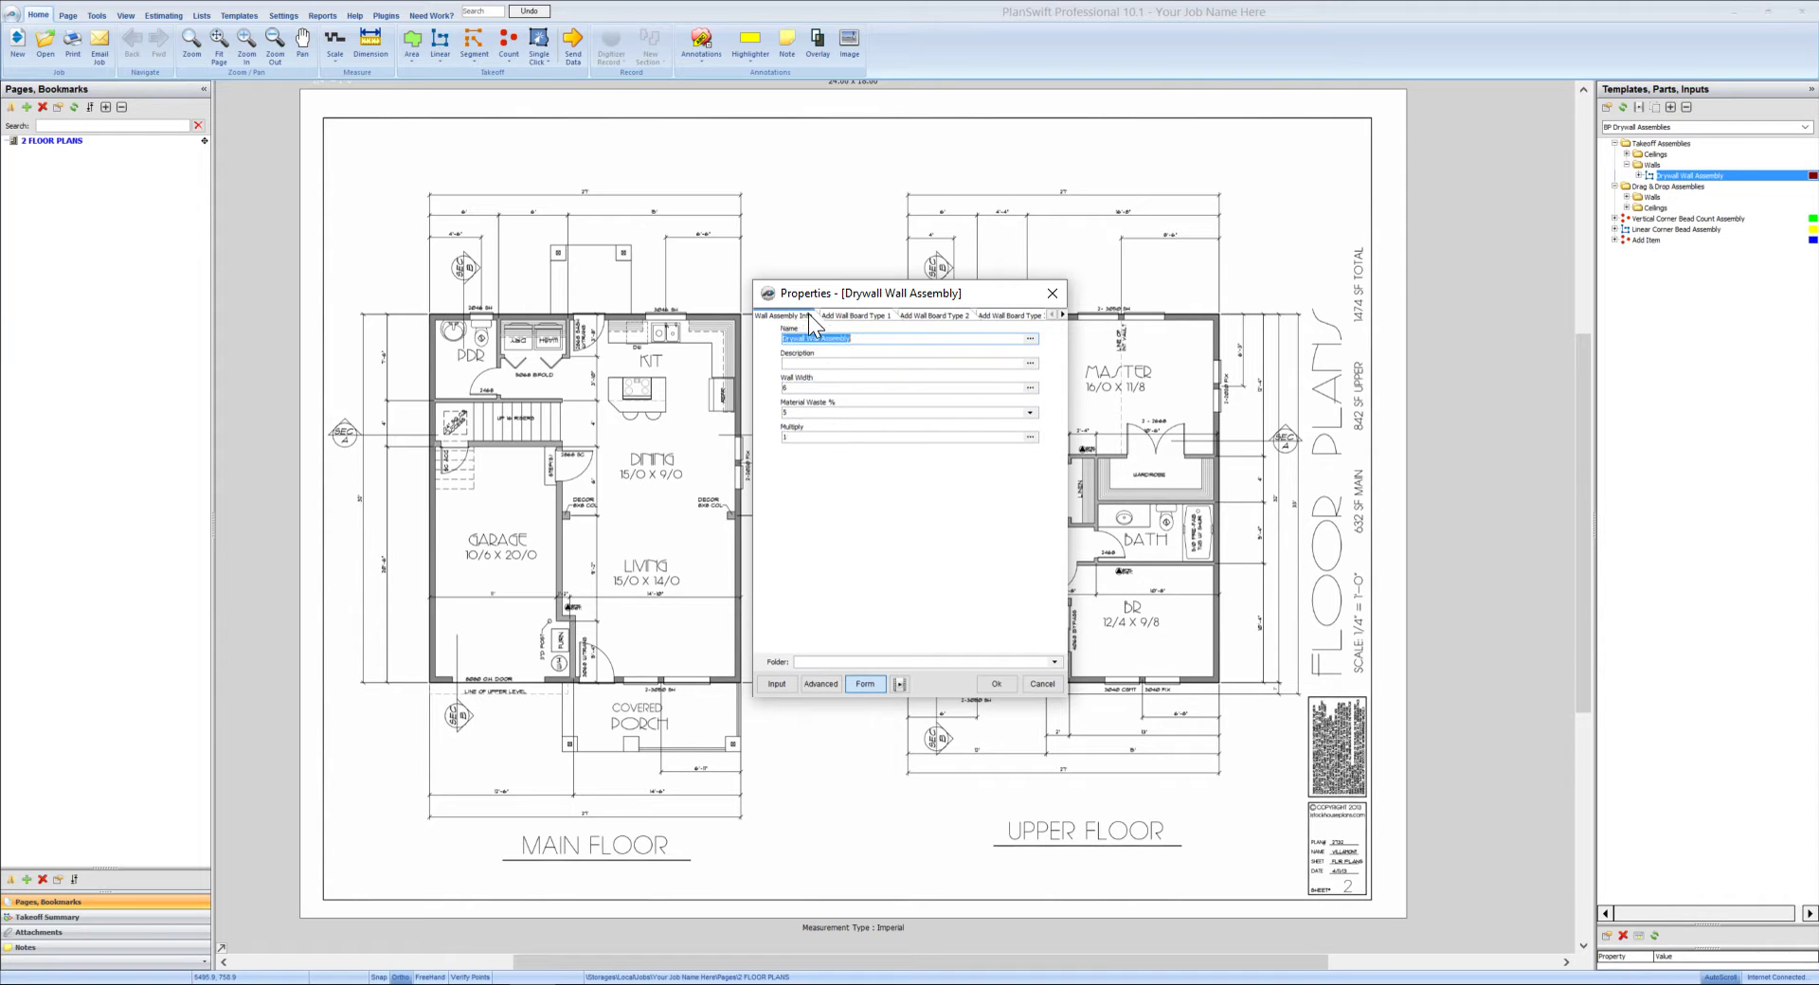
{"action": "type", "text": "Exterior wall 1/2 drywall"}
{"action": "left_click", "coordinate": [1628, 154]}
{"action": "left_click", "coordinate": [838, 318]}
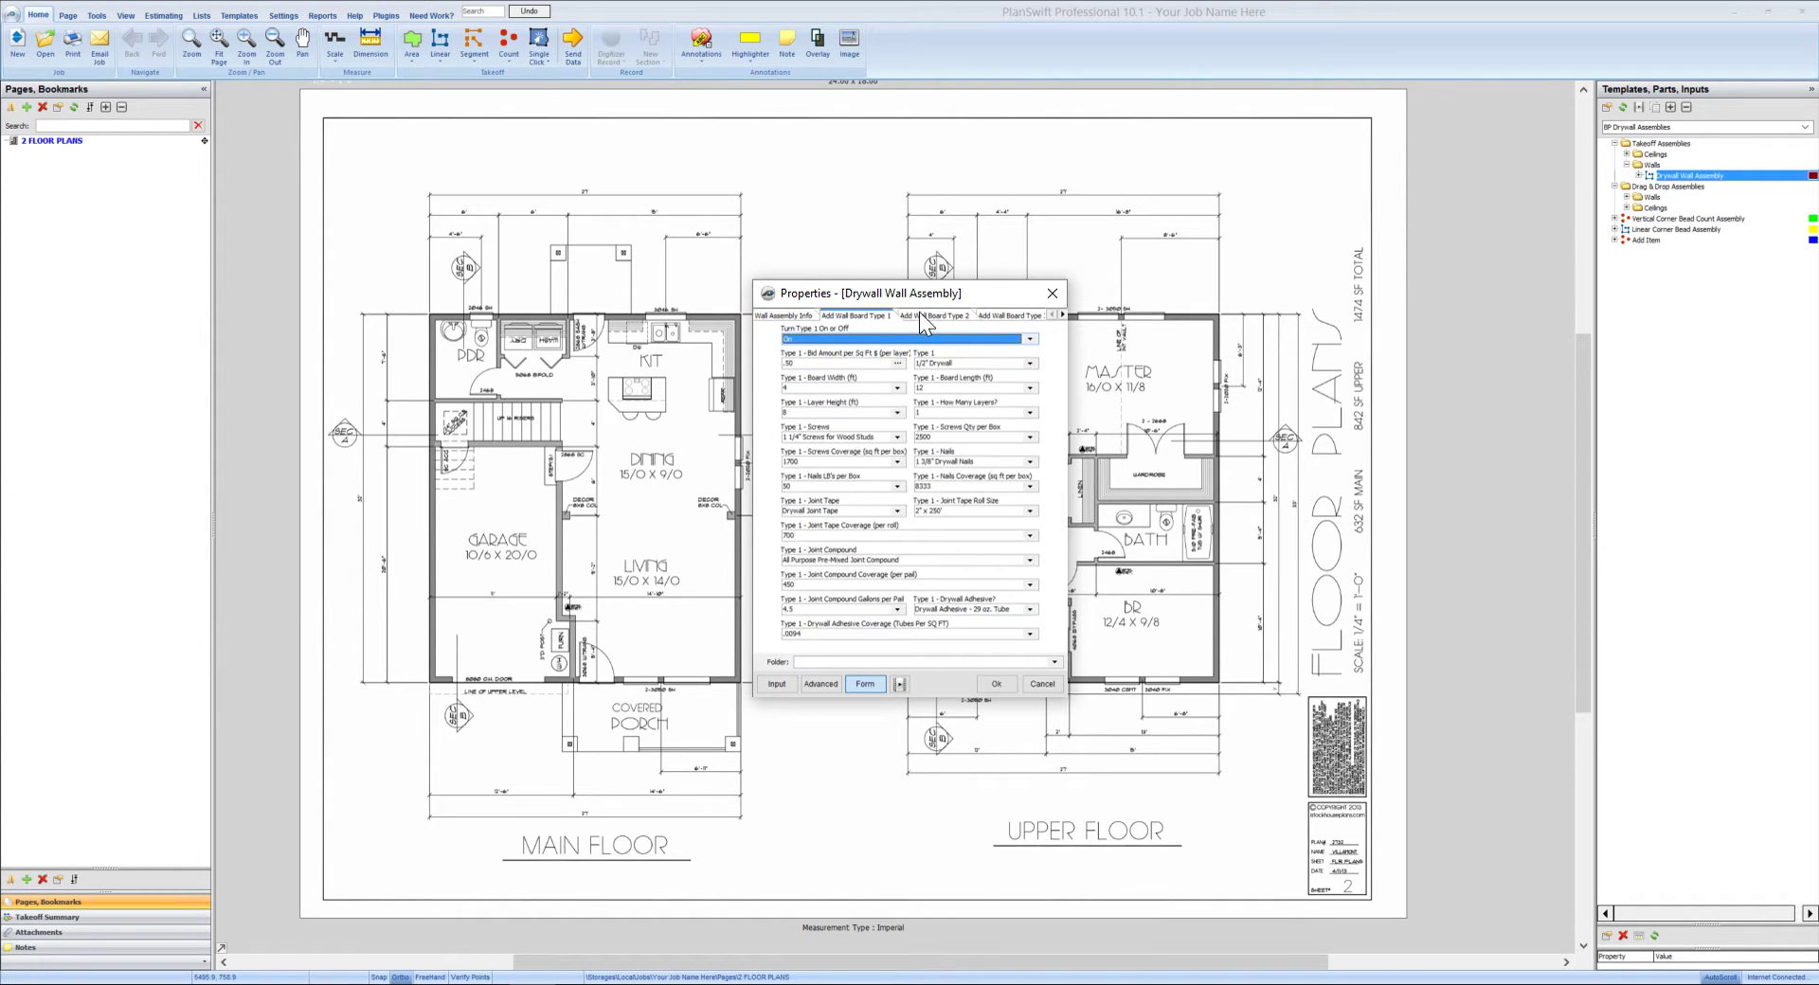
{"action": "left_click", "coordinate": [792, 318]}
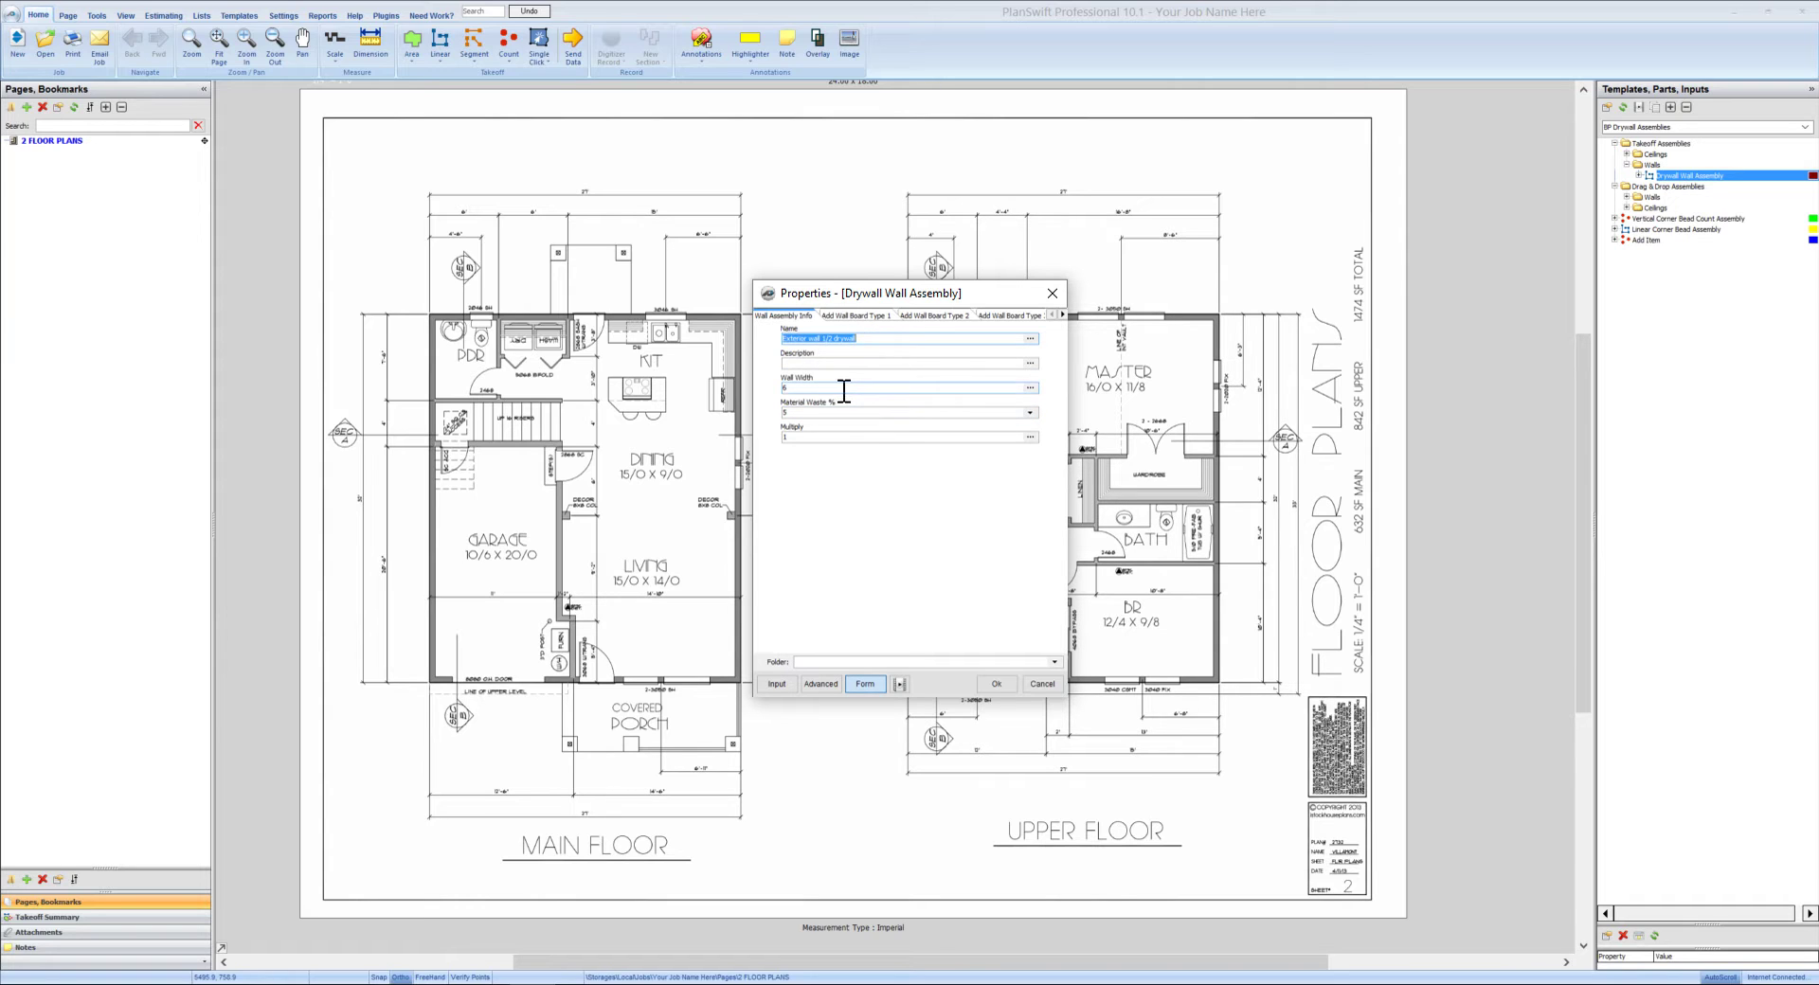
- Set the Type 1 wall board layer height to 10 ft
{"action": "left_click", "coordinate": [866, 316]}
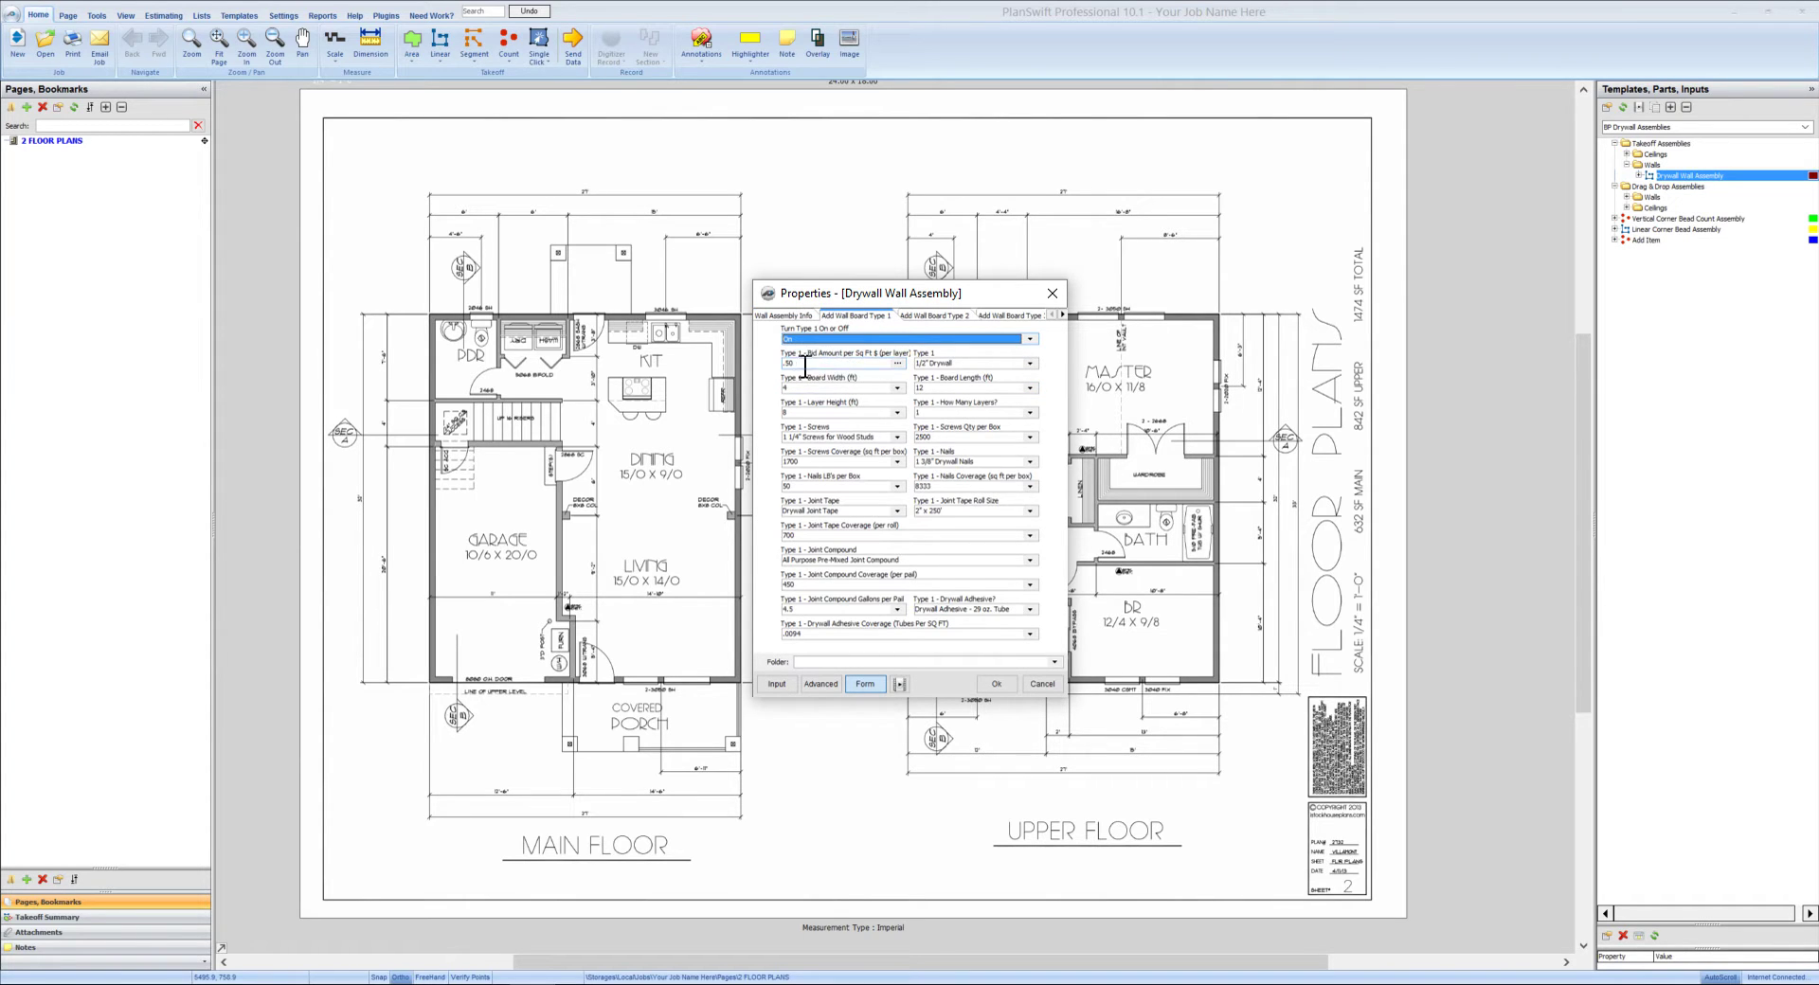
{"action": "left_click", "coordinate": [897, 413]}
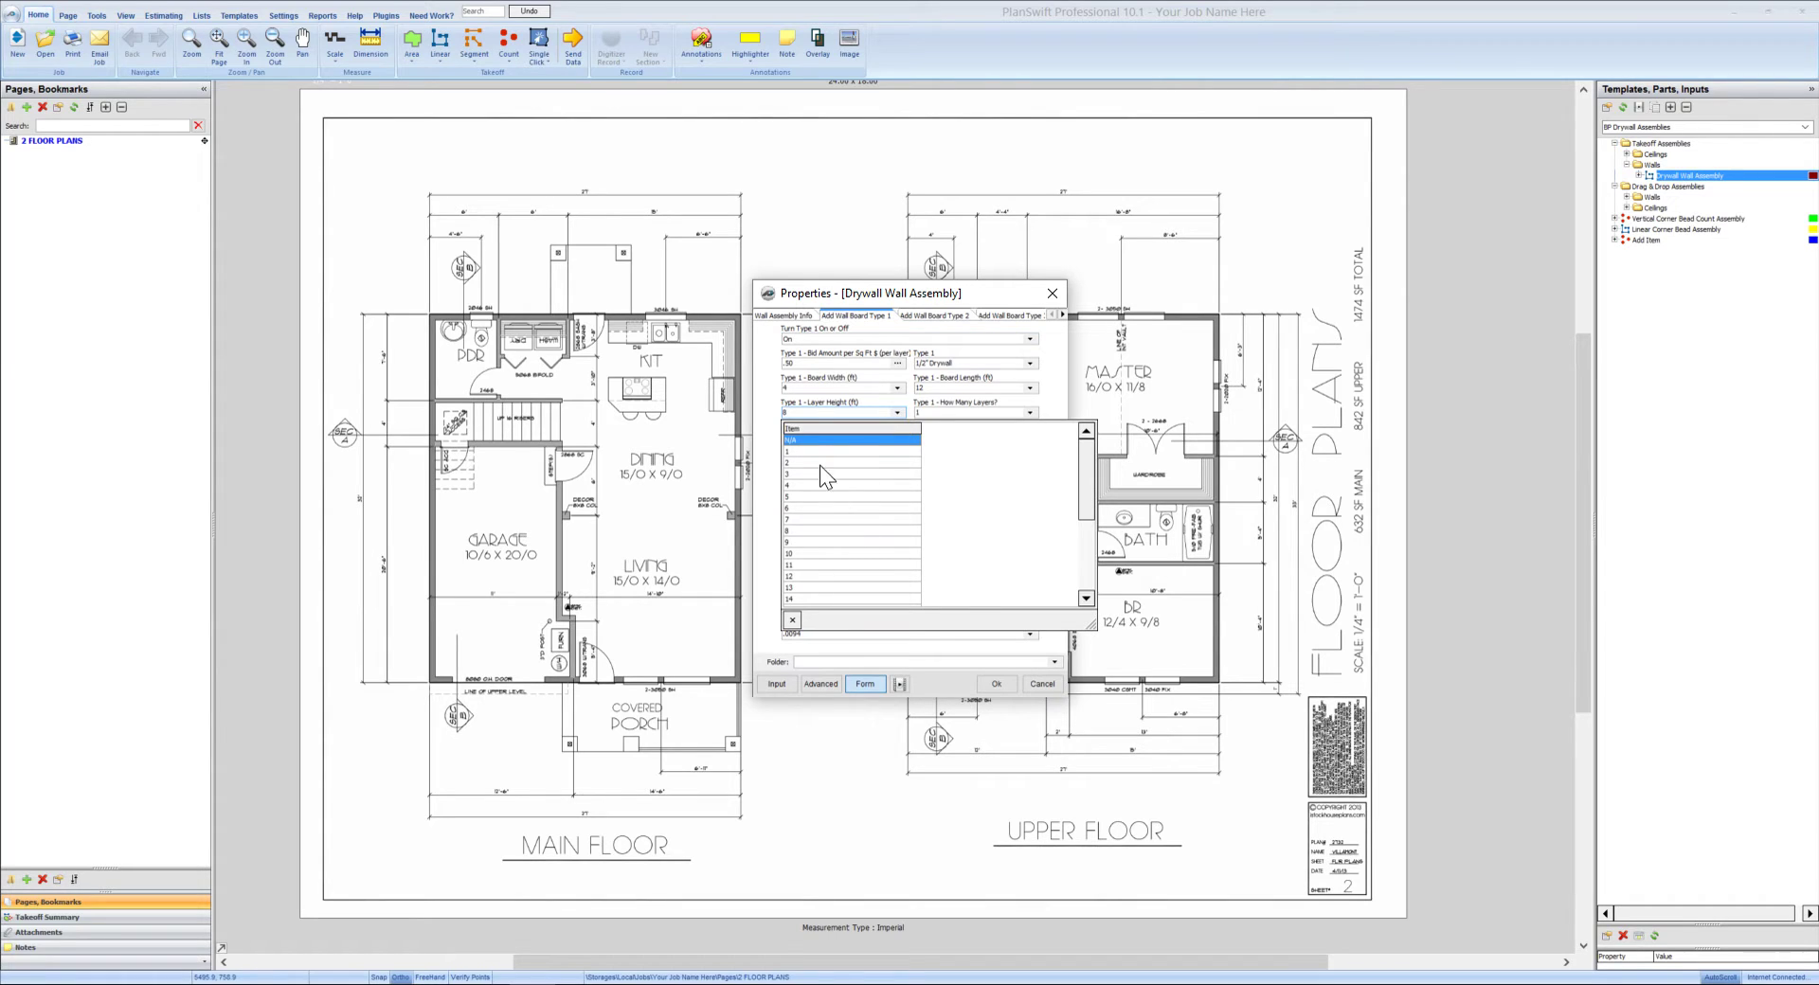
{"action": "left_click", "coordinate": [821, 553]}
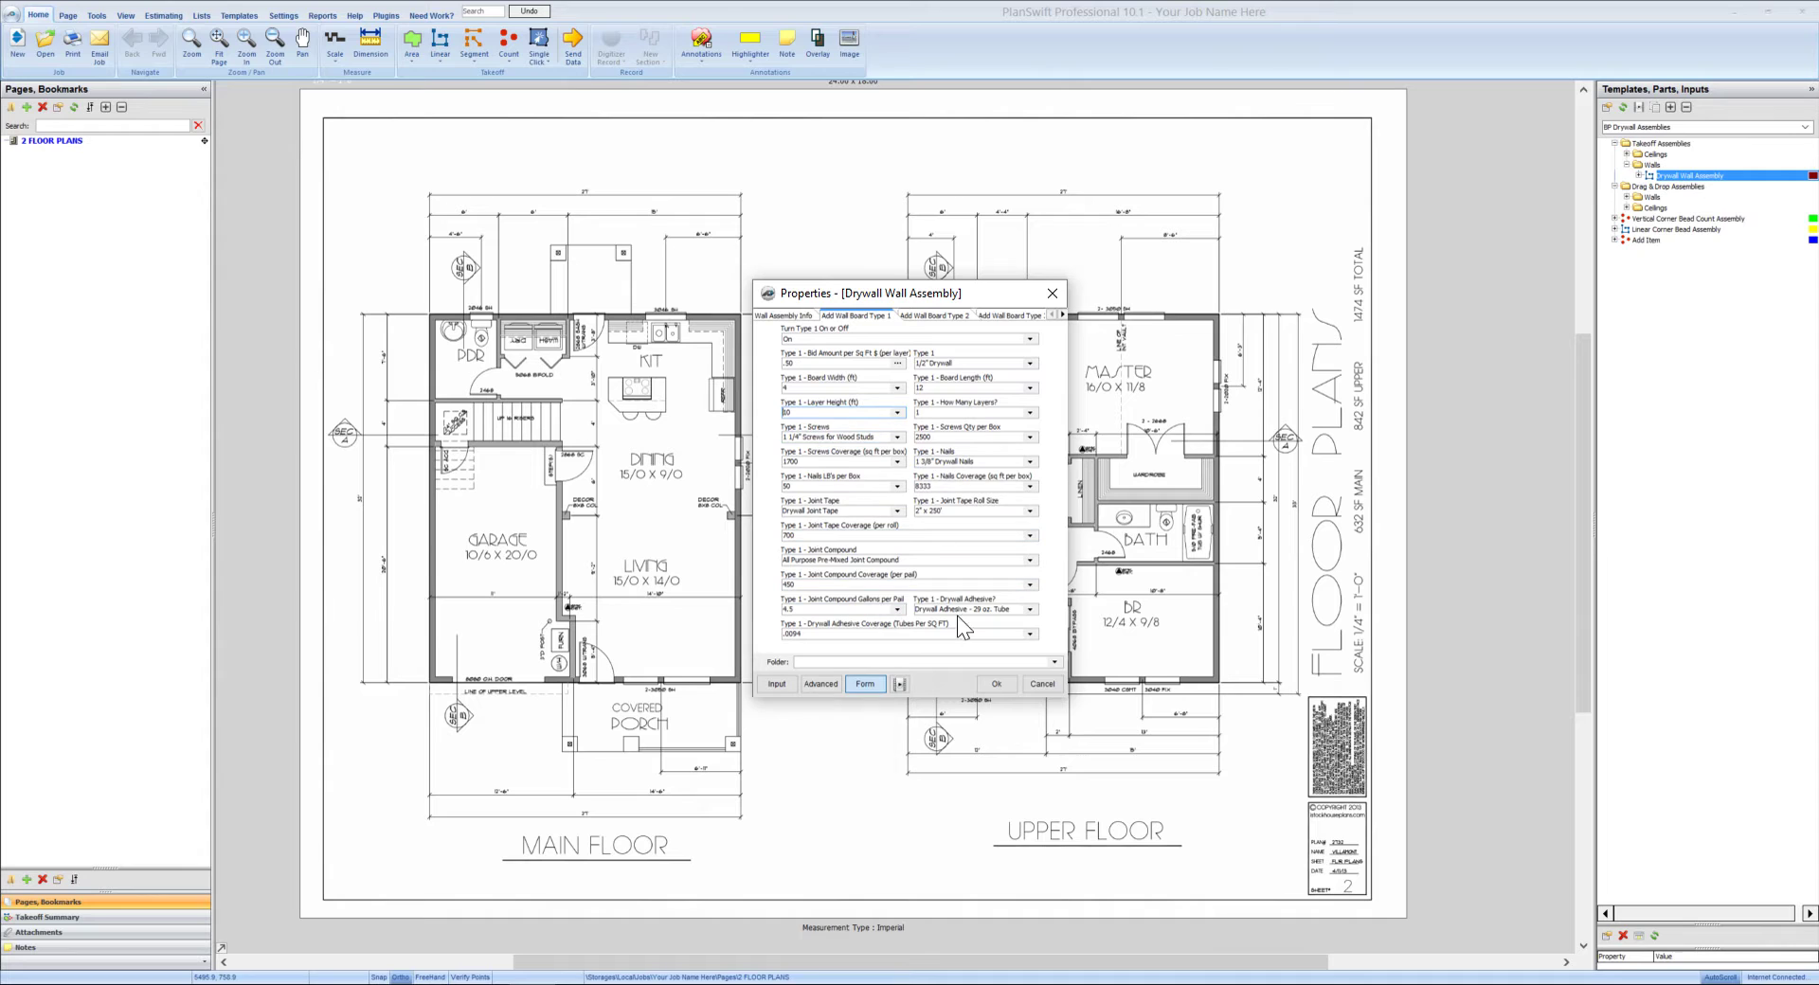
- Assign the wall assembly to the 10- 1st Level Walls folder and accept its properties
{"action": "left_click", "coordinate": [1055, 661]}
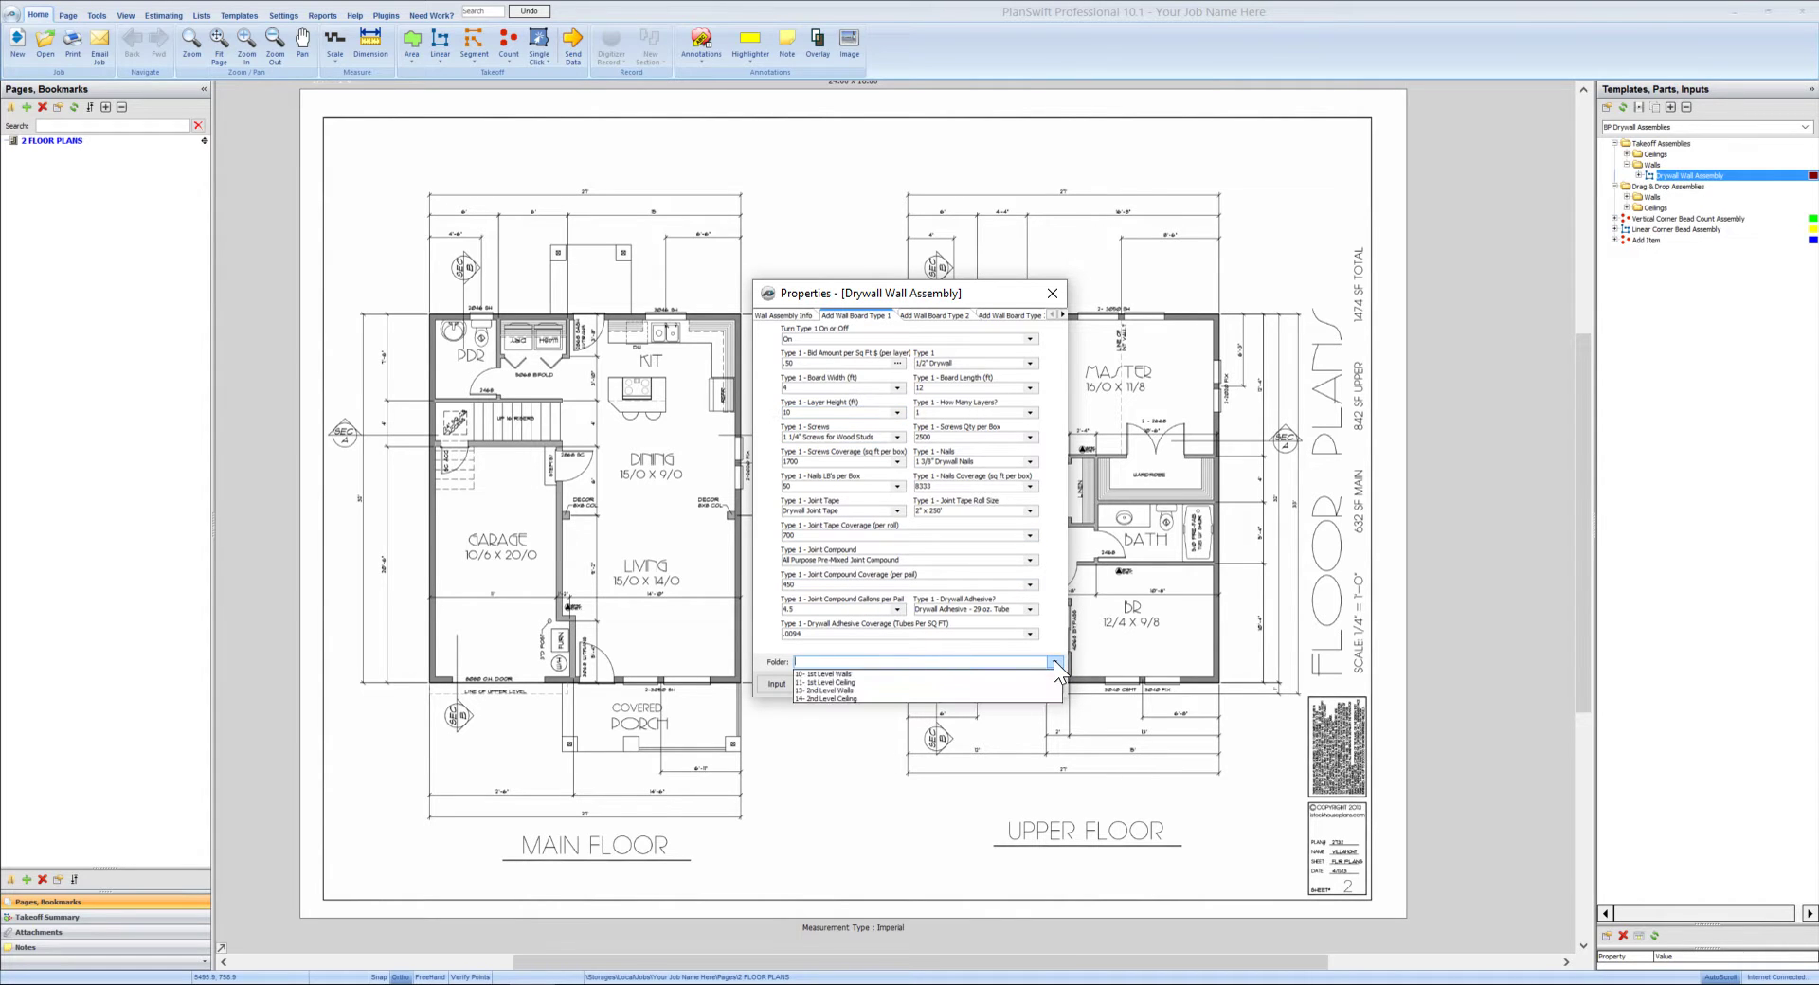
{"action": "left_click", "coordinate": [828, 676]}
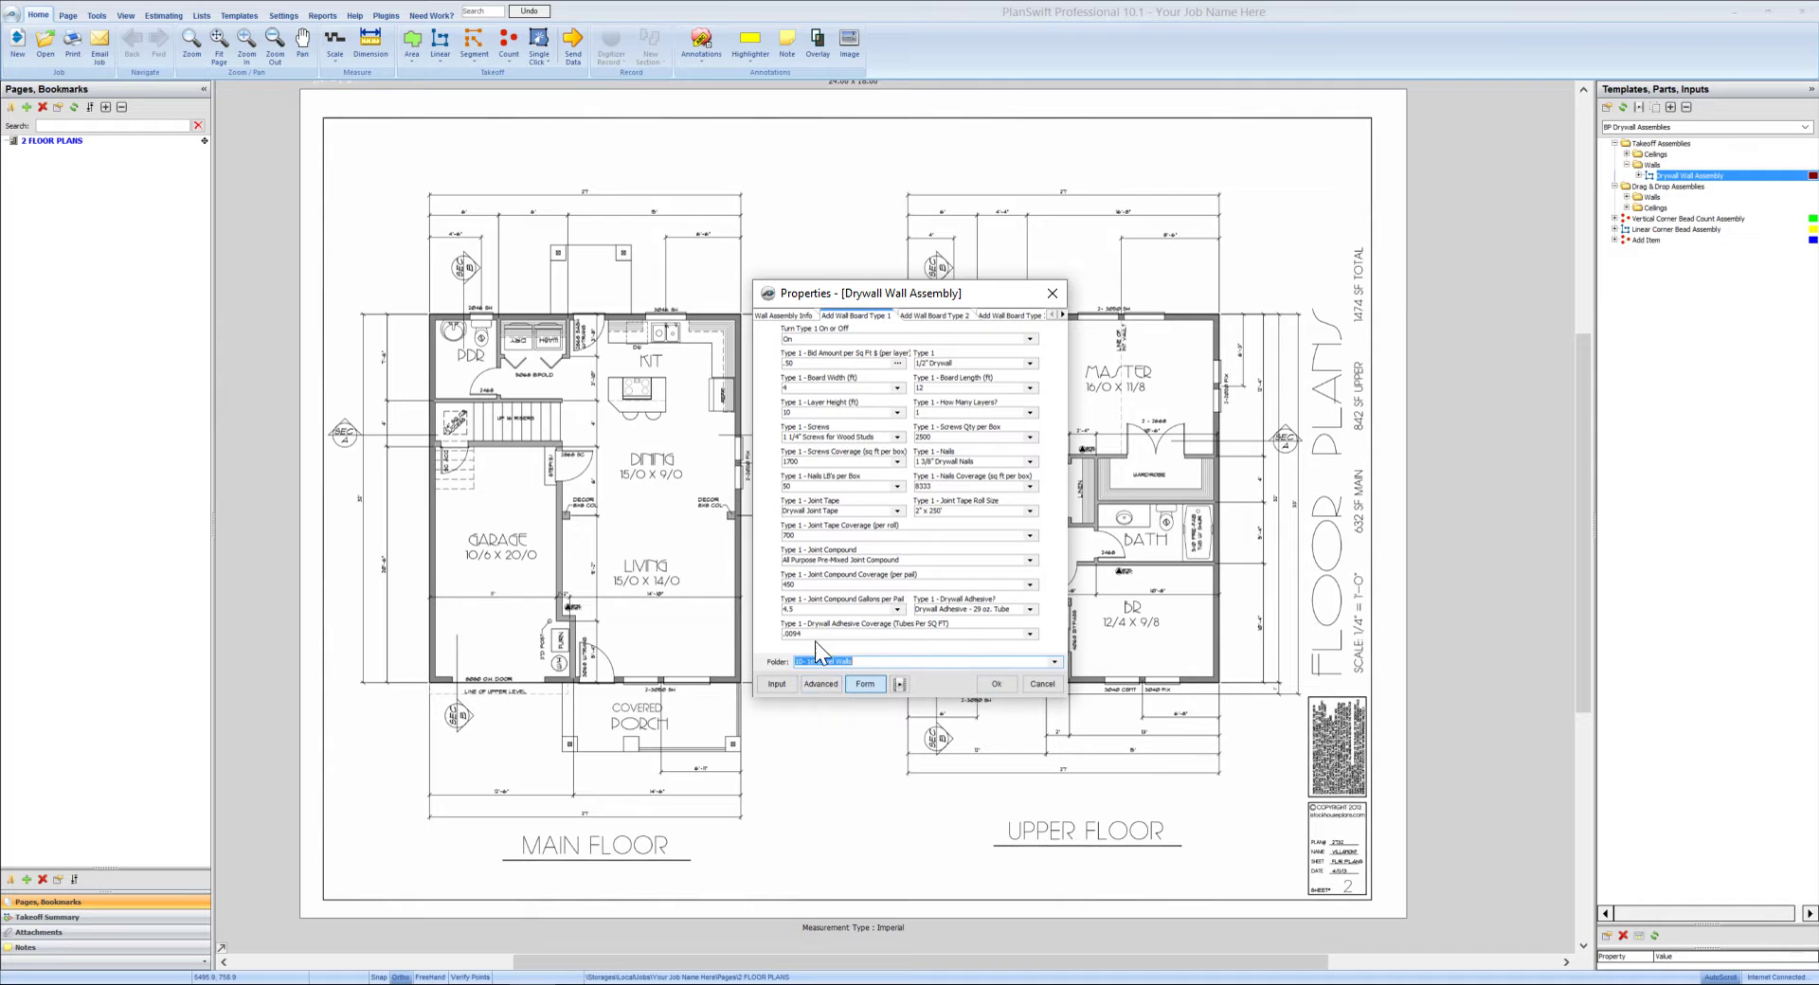
{"action": "left_click", "coordinate": [995, 684]}
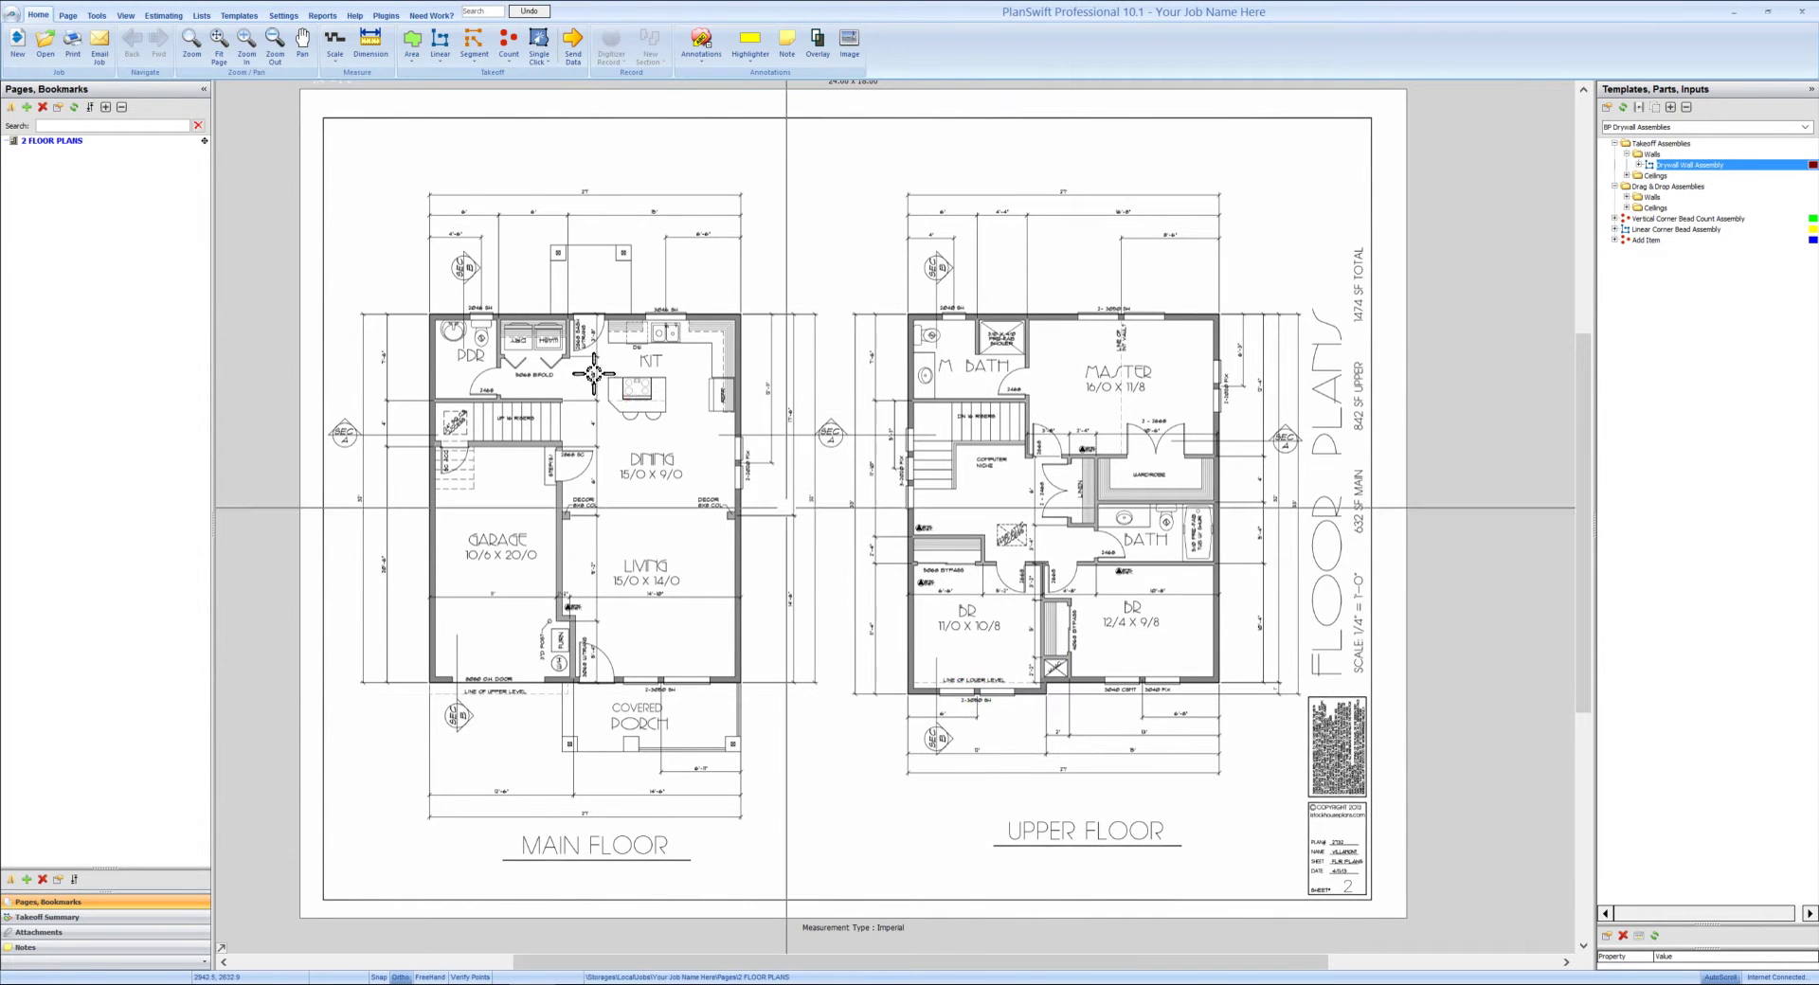
- Trace the exterior wall around the whole Main Floor plan, corner to corner, and close it at the starting corner
{"action": "scroll", "coordinate": [540, 322], "scroll_direction": "down", "scroll_amount": 1}
{"action": "scroll", "coordinate": [422, 221], "scroll_direction": "up", "scroll_amount": 2}
{"action": "left_click", "coordinate": [470, 283]}
{"action": "left_click", "coordinate": [1172, 281]}
{"action": "left_click_drag", "start_coordinate": [1163, 842], "coordinate": [1063, 263]}
{"action": "left_click", "coordinate": [1065, 524]}
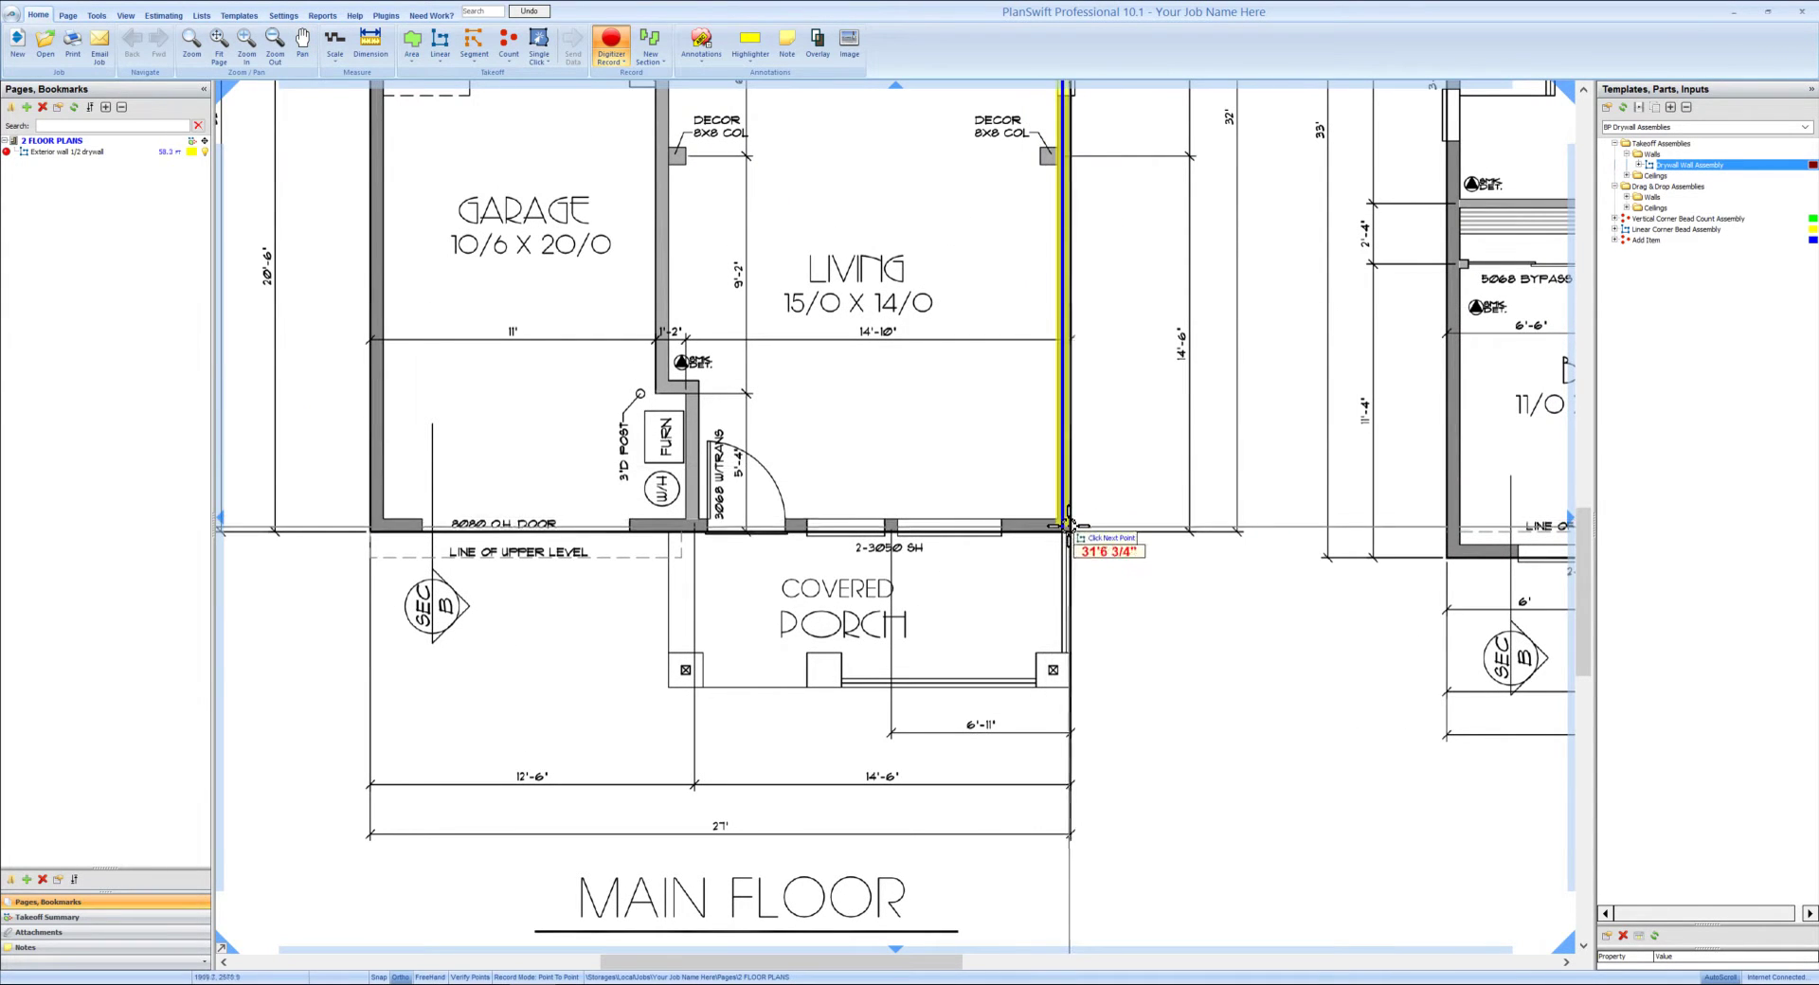
{"action": "left_click_drag", "start_coordinate": [412, 547], "coordinate": [722, 548]}
{"action": "left_click", "coordinate": [686, 522]}
{"action": "left_click_drag", "start_coordinate": [687, 161], "coordinate": [765, 764]}
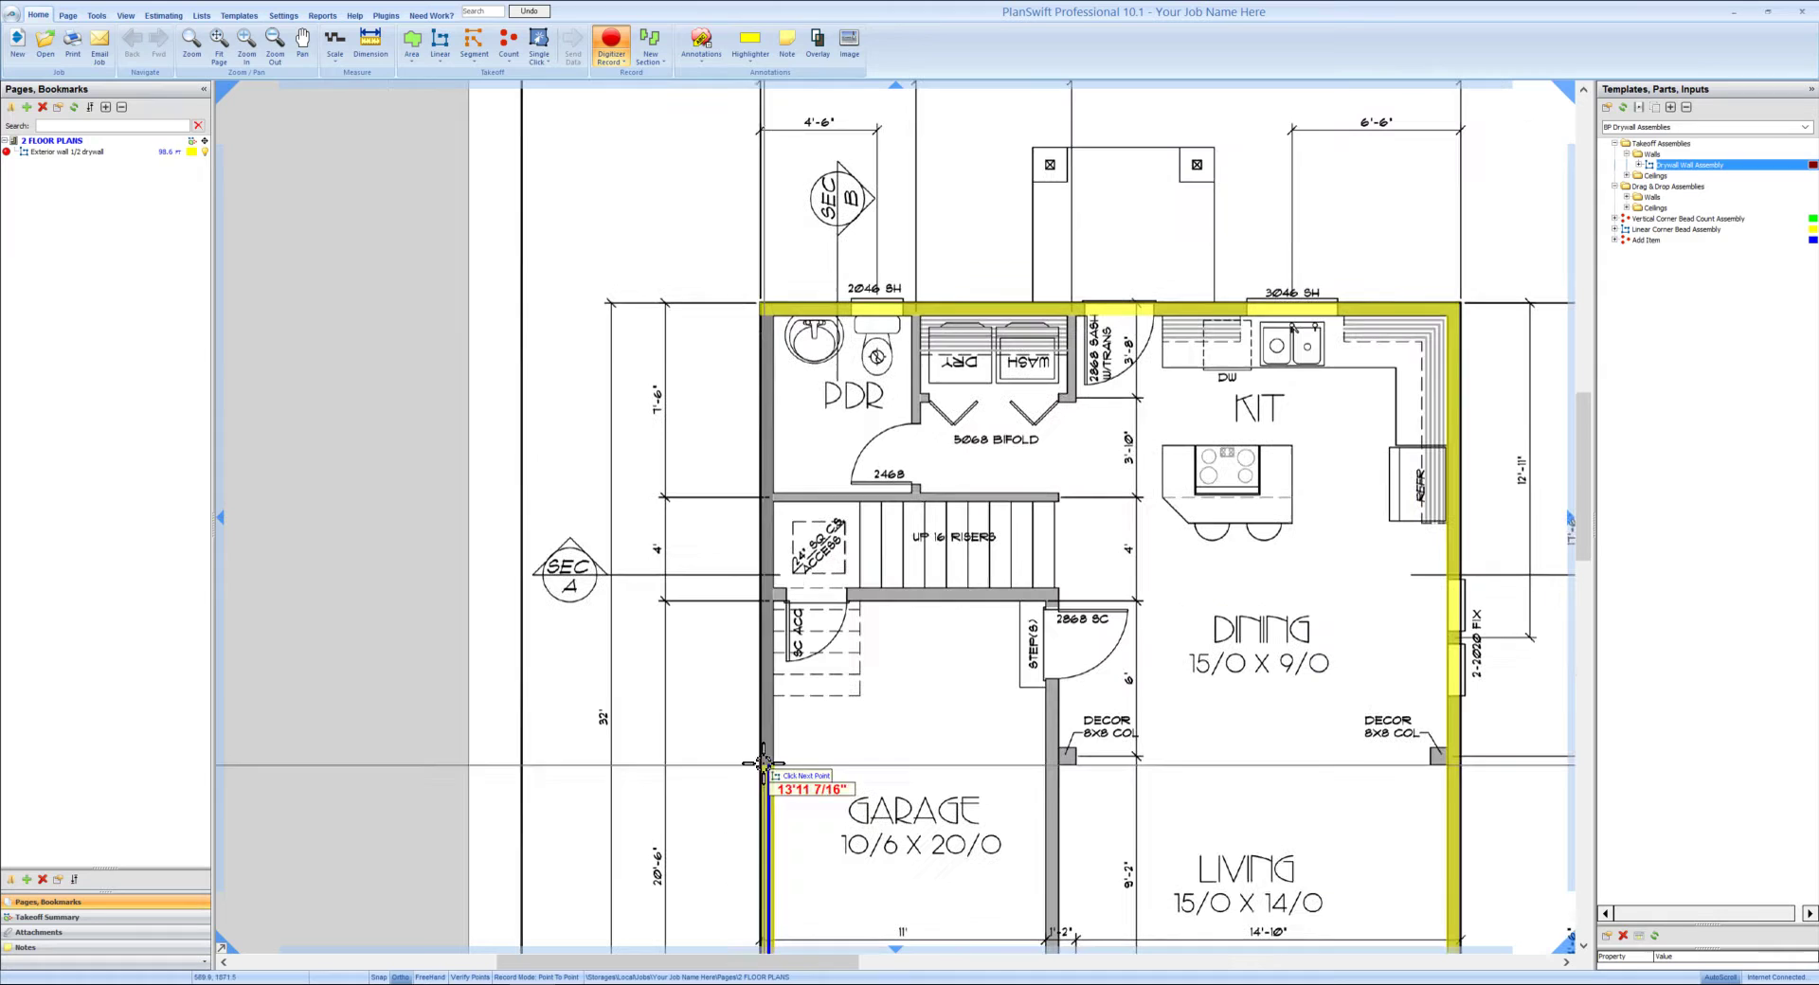
{"action": "double_click", "coordinate": [766, 326]}
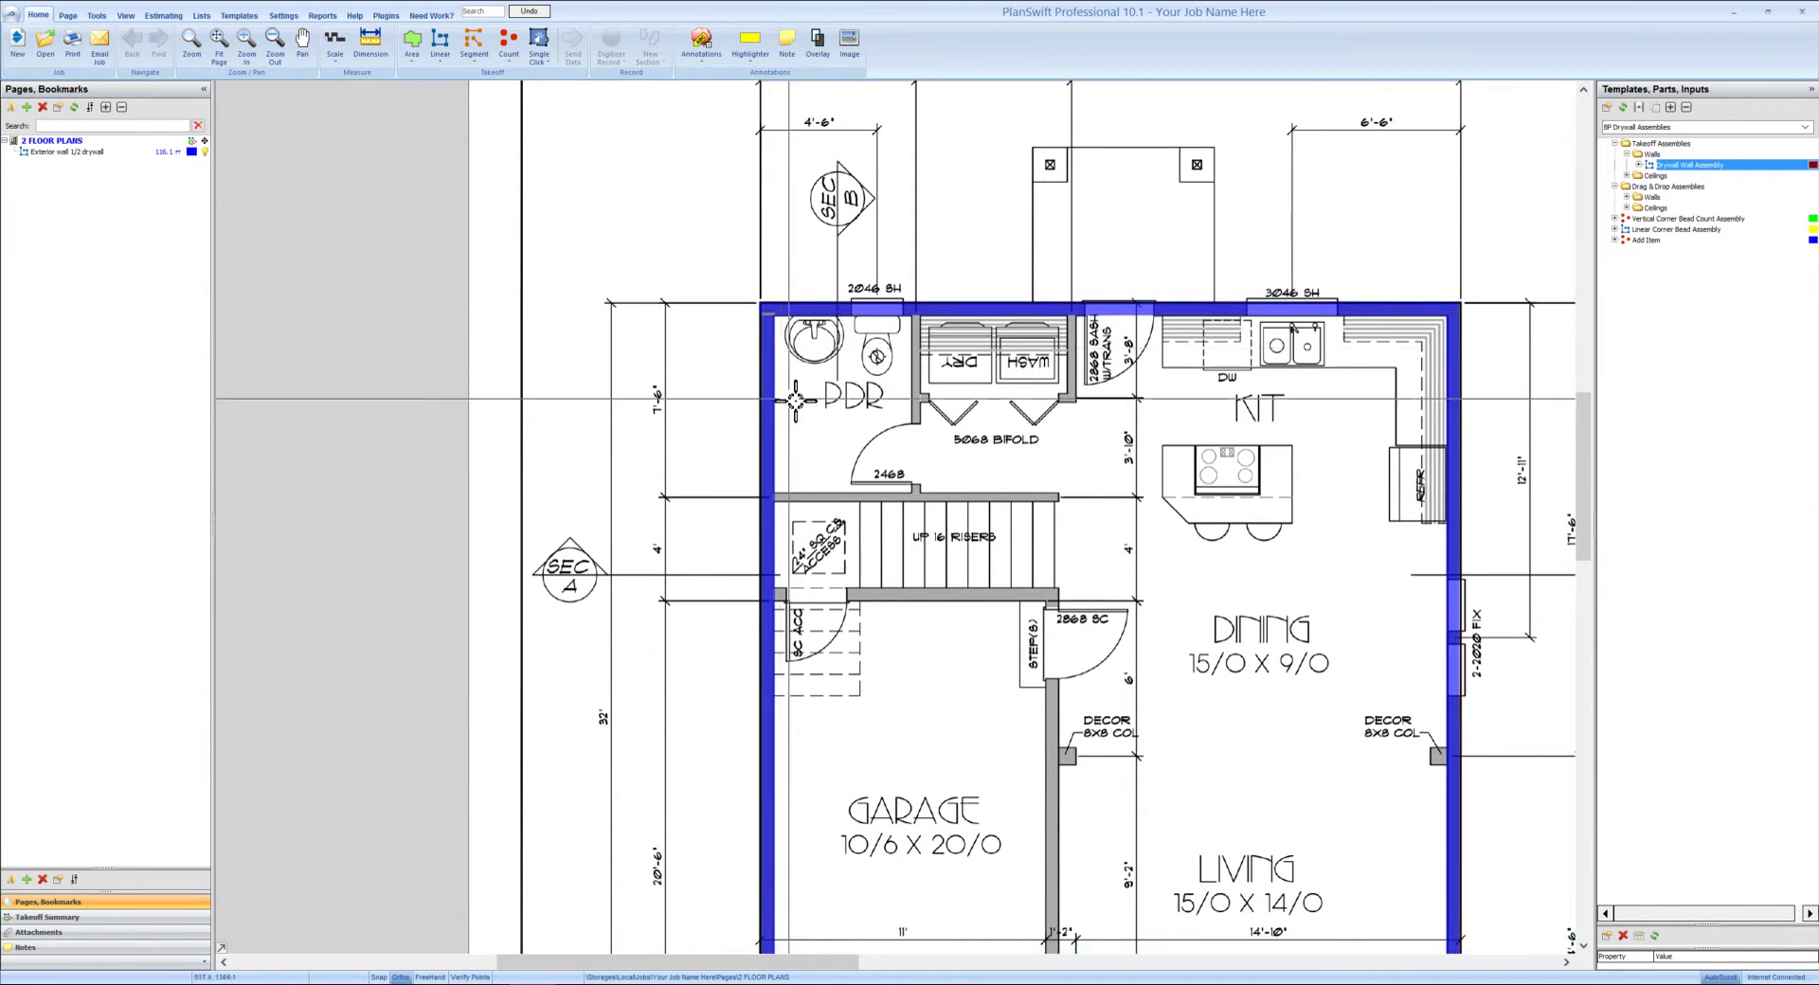
- Open the reports and view the Drywall Materials By Location Report for the traced exterior wall
{"action": "scroll", "coordinate": [952, 483], "scroll_direction": "down", "scroll_amount": 3}
{"action": "left_click_drag", "start_coordinate": [1297, 496], "coordinate": [937, 484]}
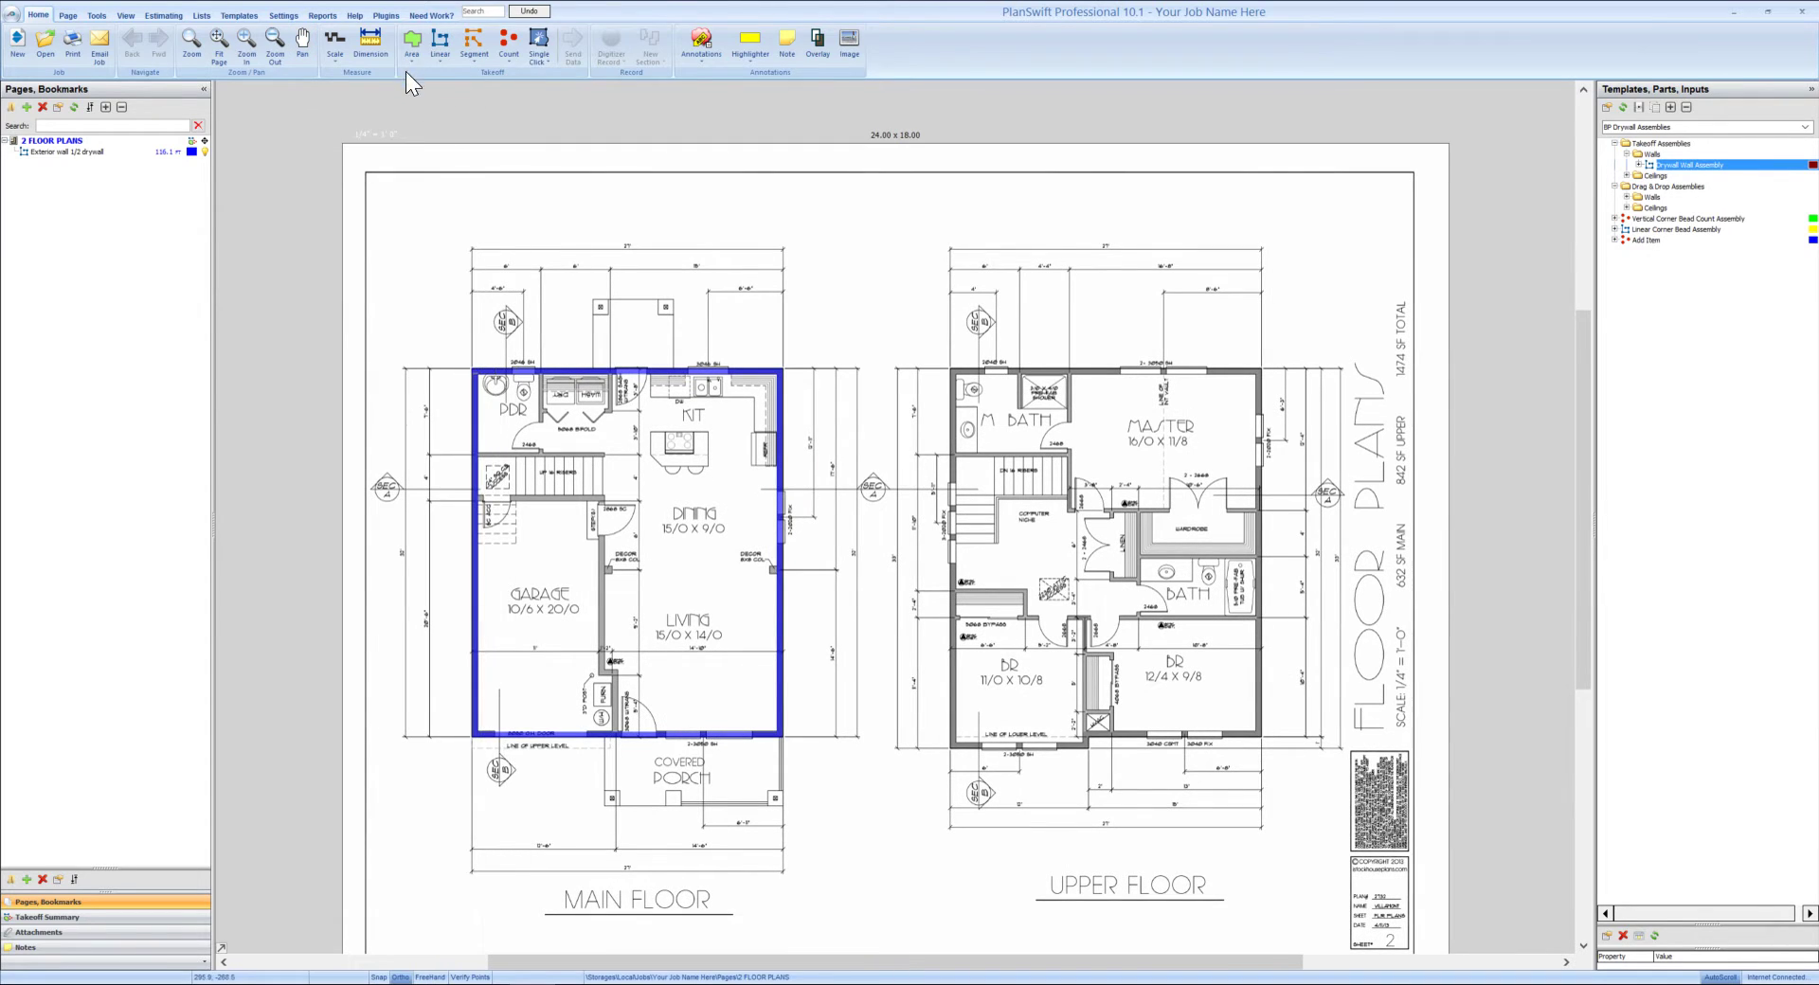
{"action": "left_click", "coordinate": [325, 16]}
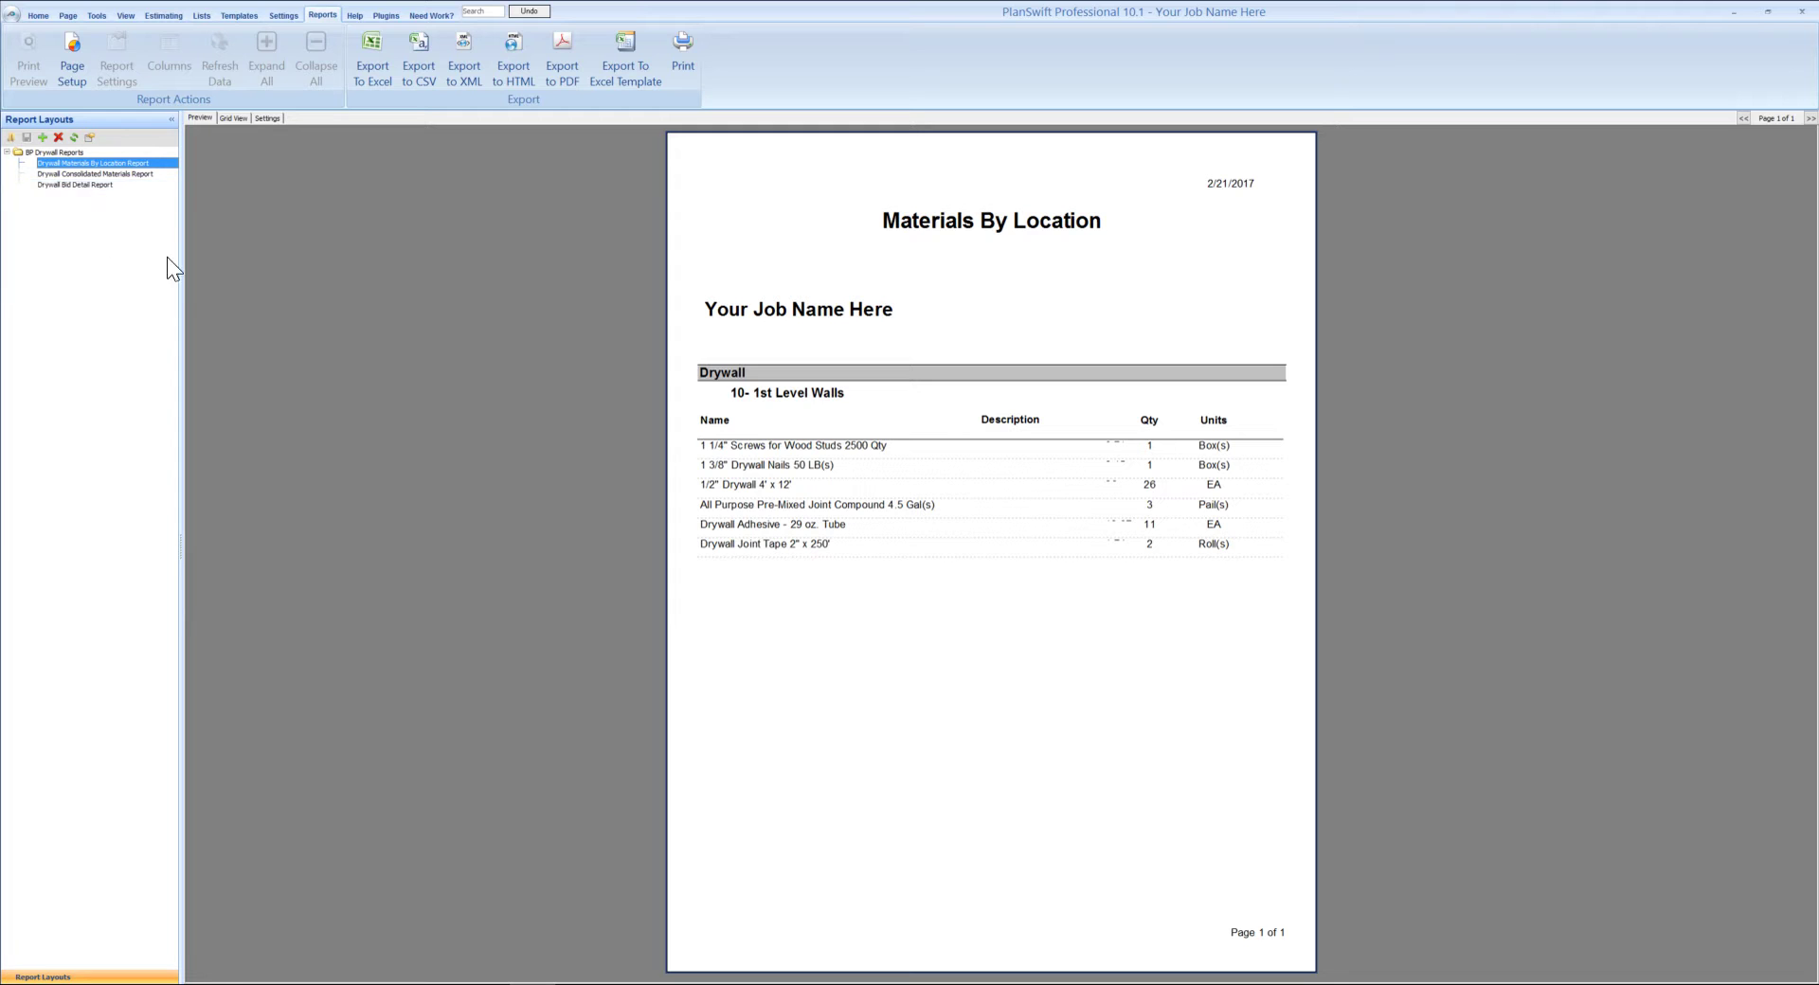
- Examine the material names and quantities in the Materials By Location report at a larger size
{"action": "left_click", "coordinate": [880, 523]}
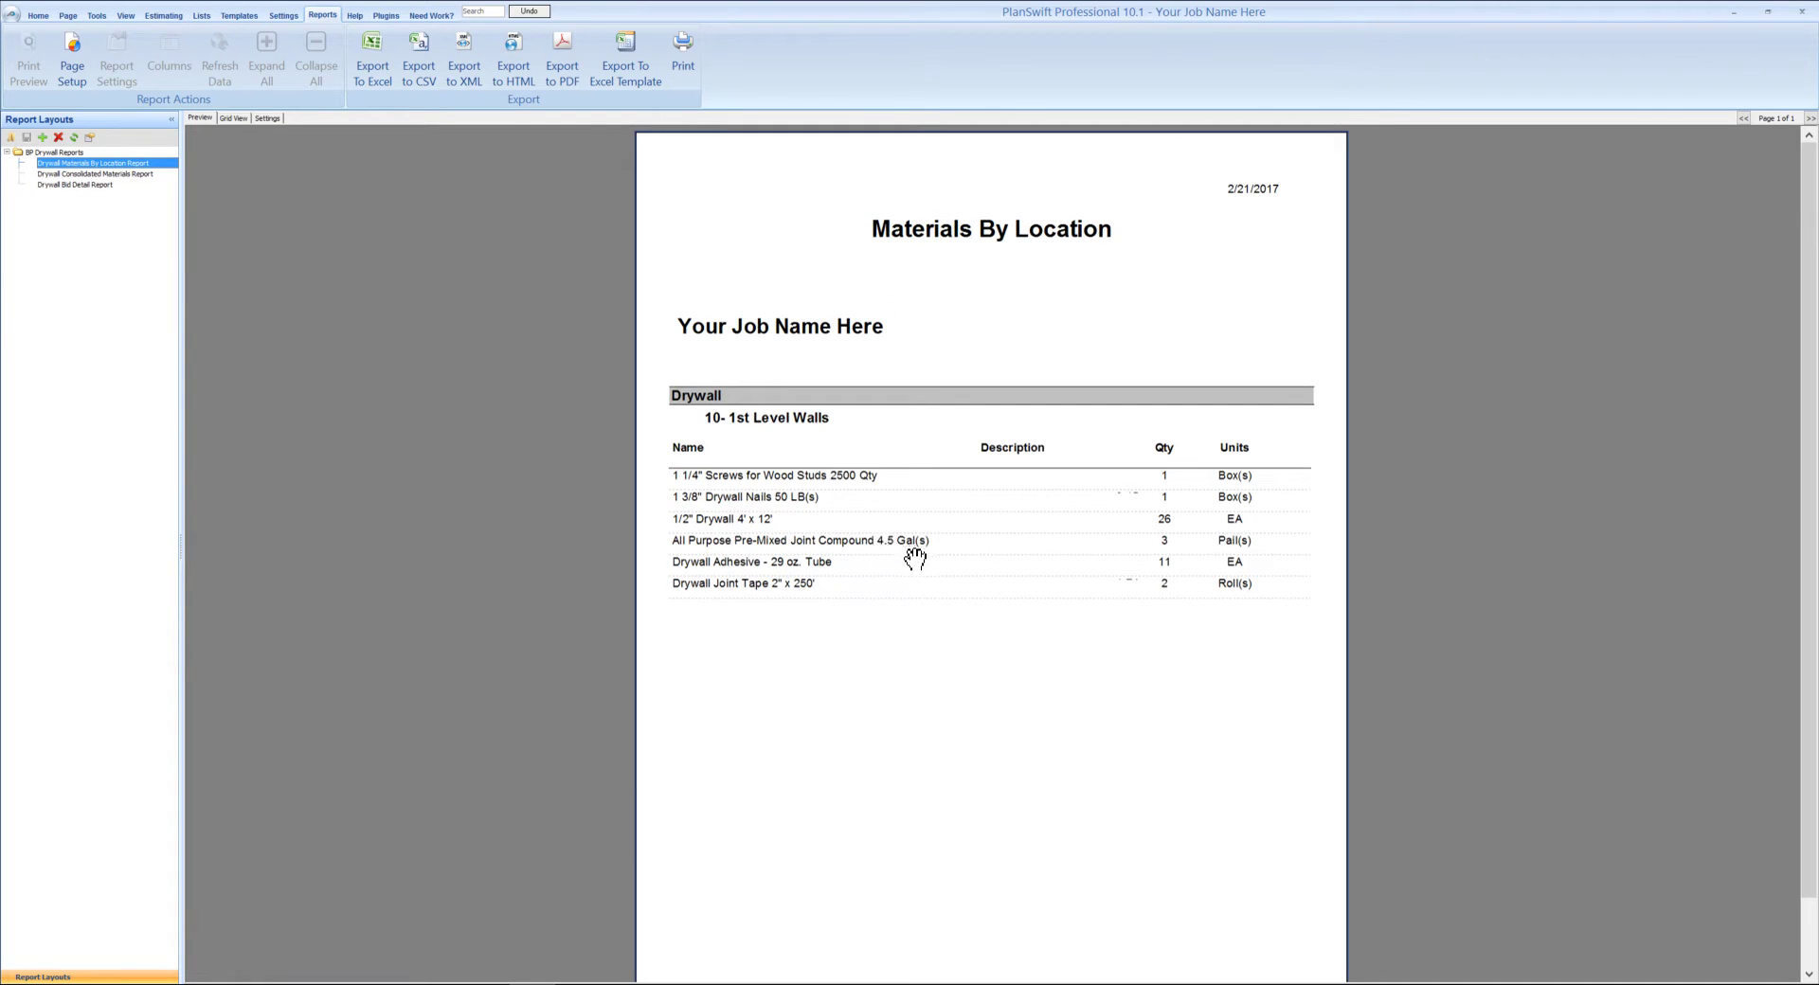
{"action": "left_click", "coordinate": [915, 559]}
{"action": "left_click", "coordinate": [1034, 599]}
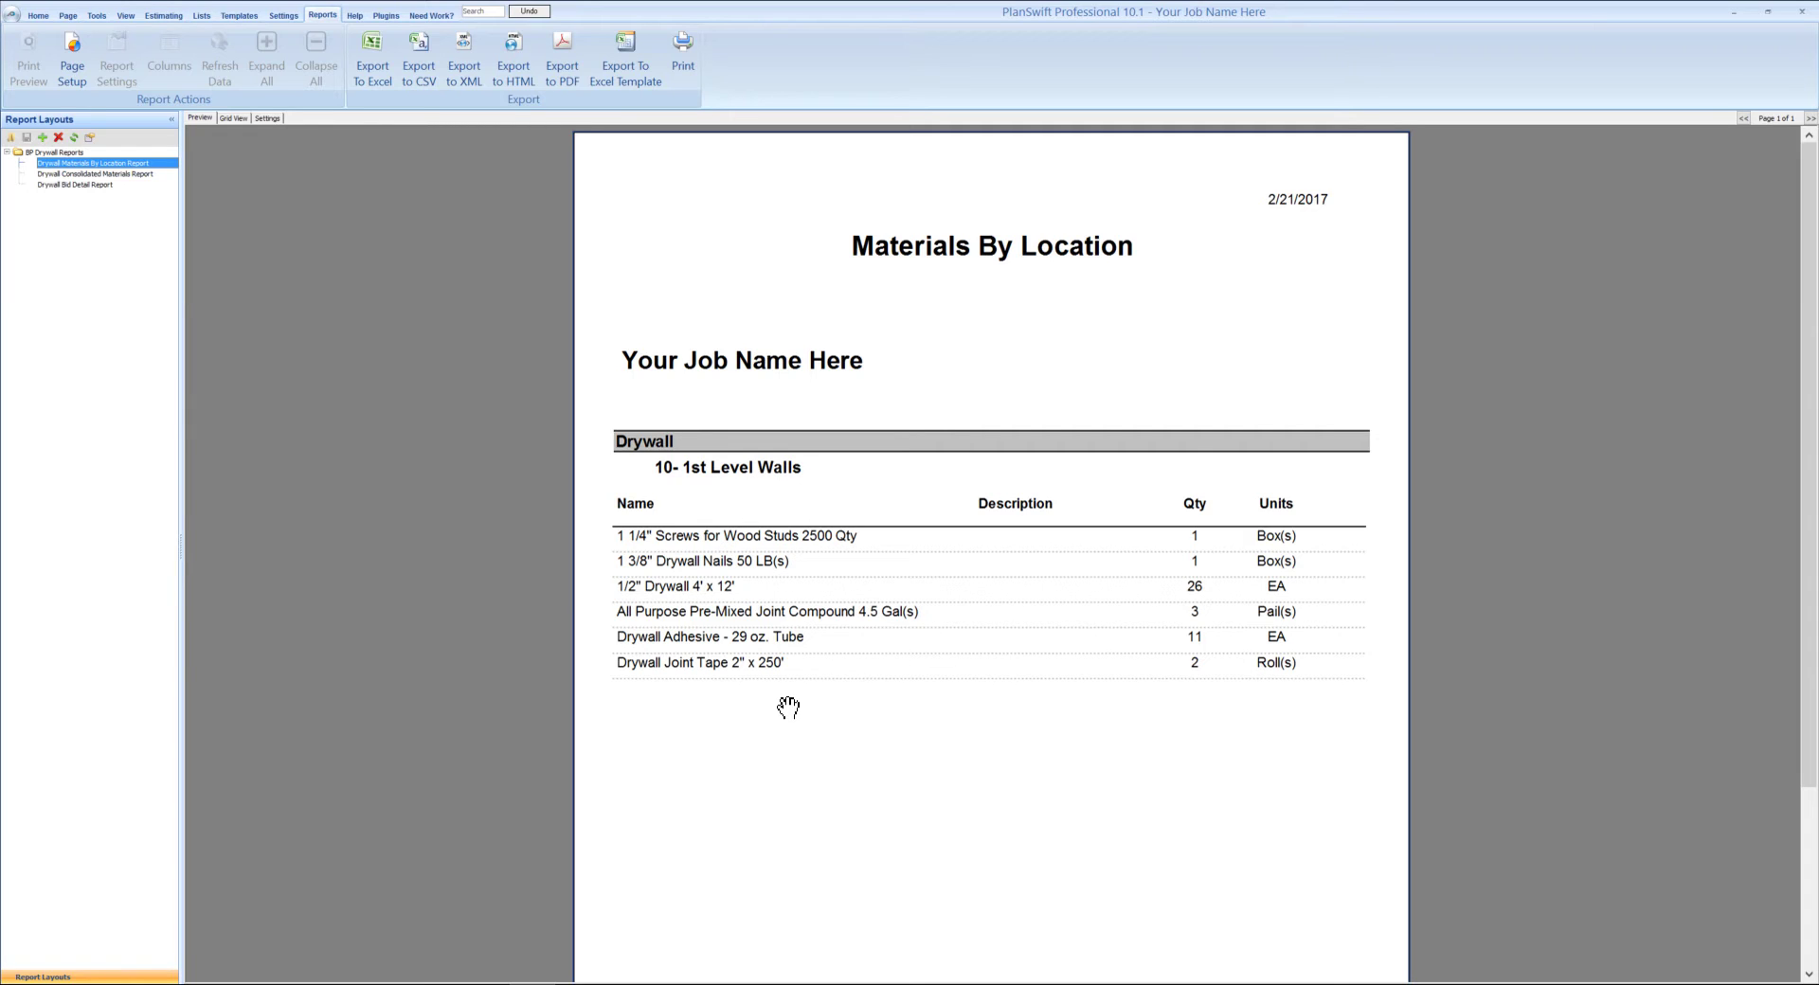
- View the Drywall Consolidated Materials Report and the Drywall Bid Detail Report for the job
{"action": "left_click", "coordinate": [112, 174]}
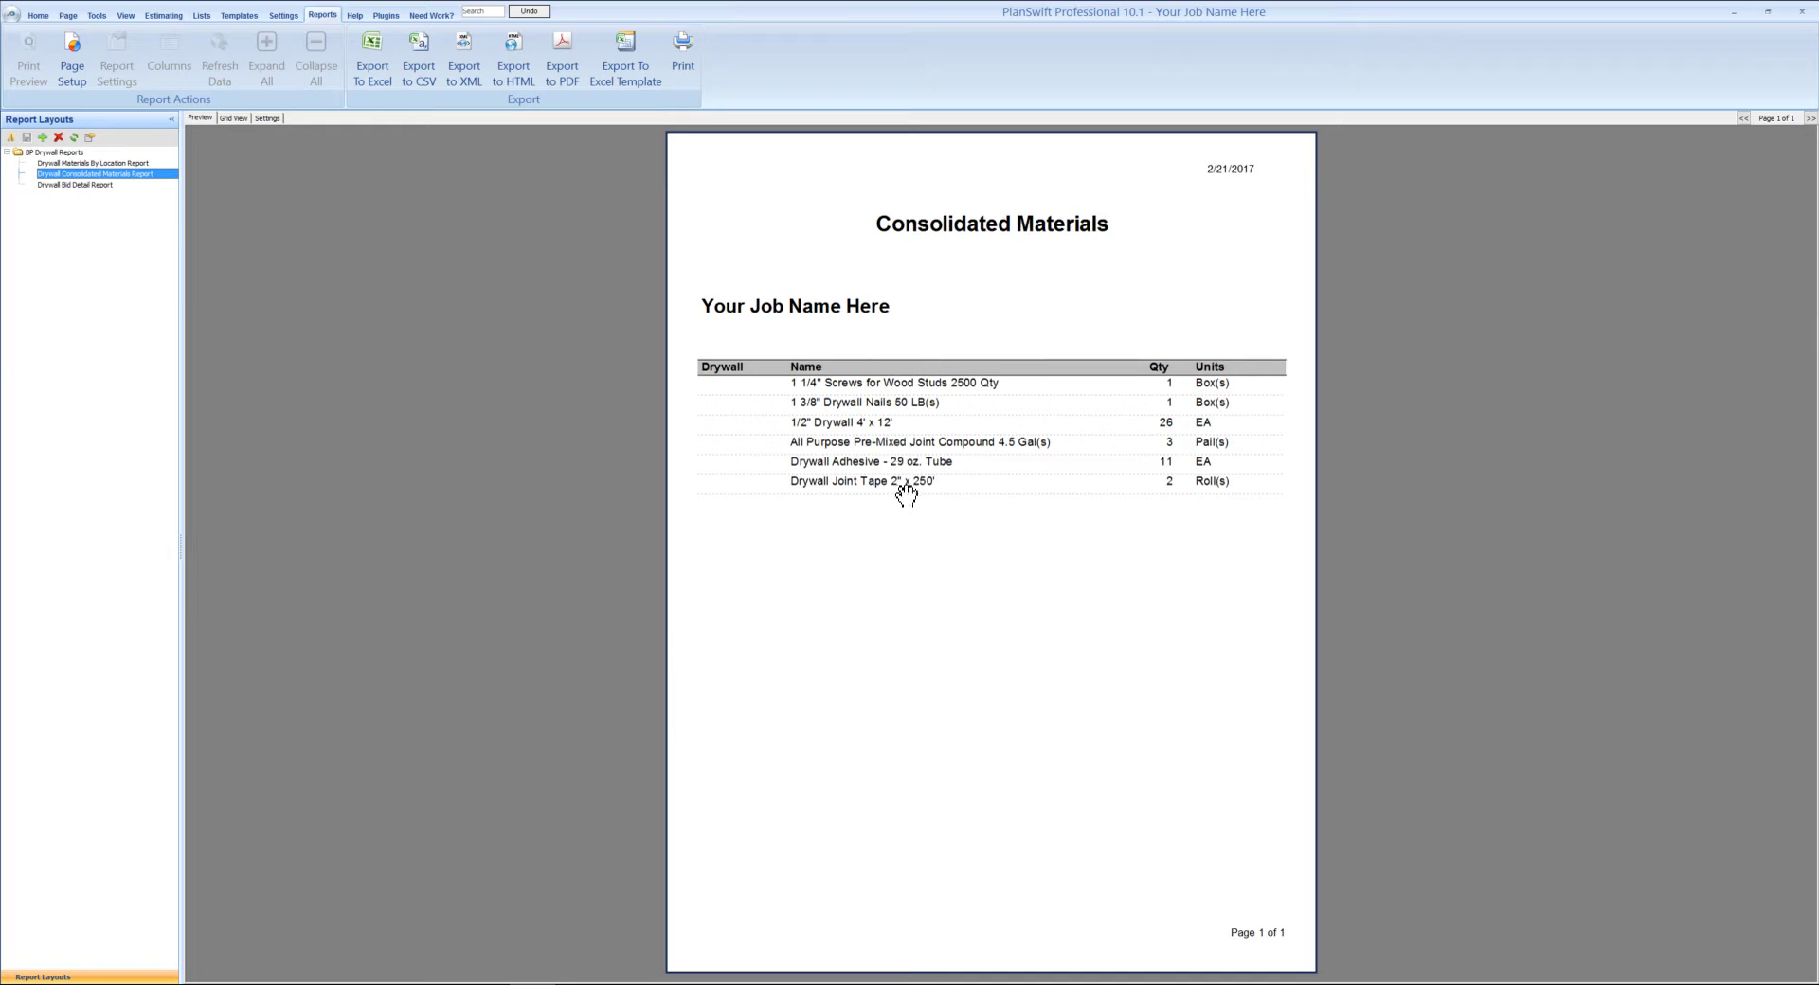
{"action": "left_click", "coordinate": [77, 184]}
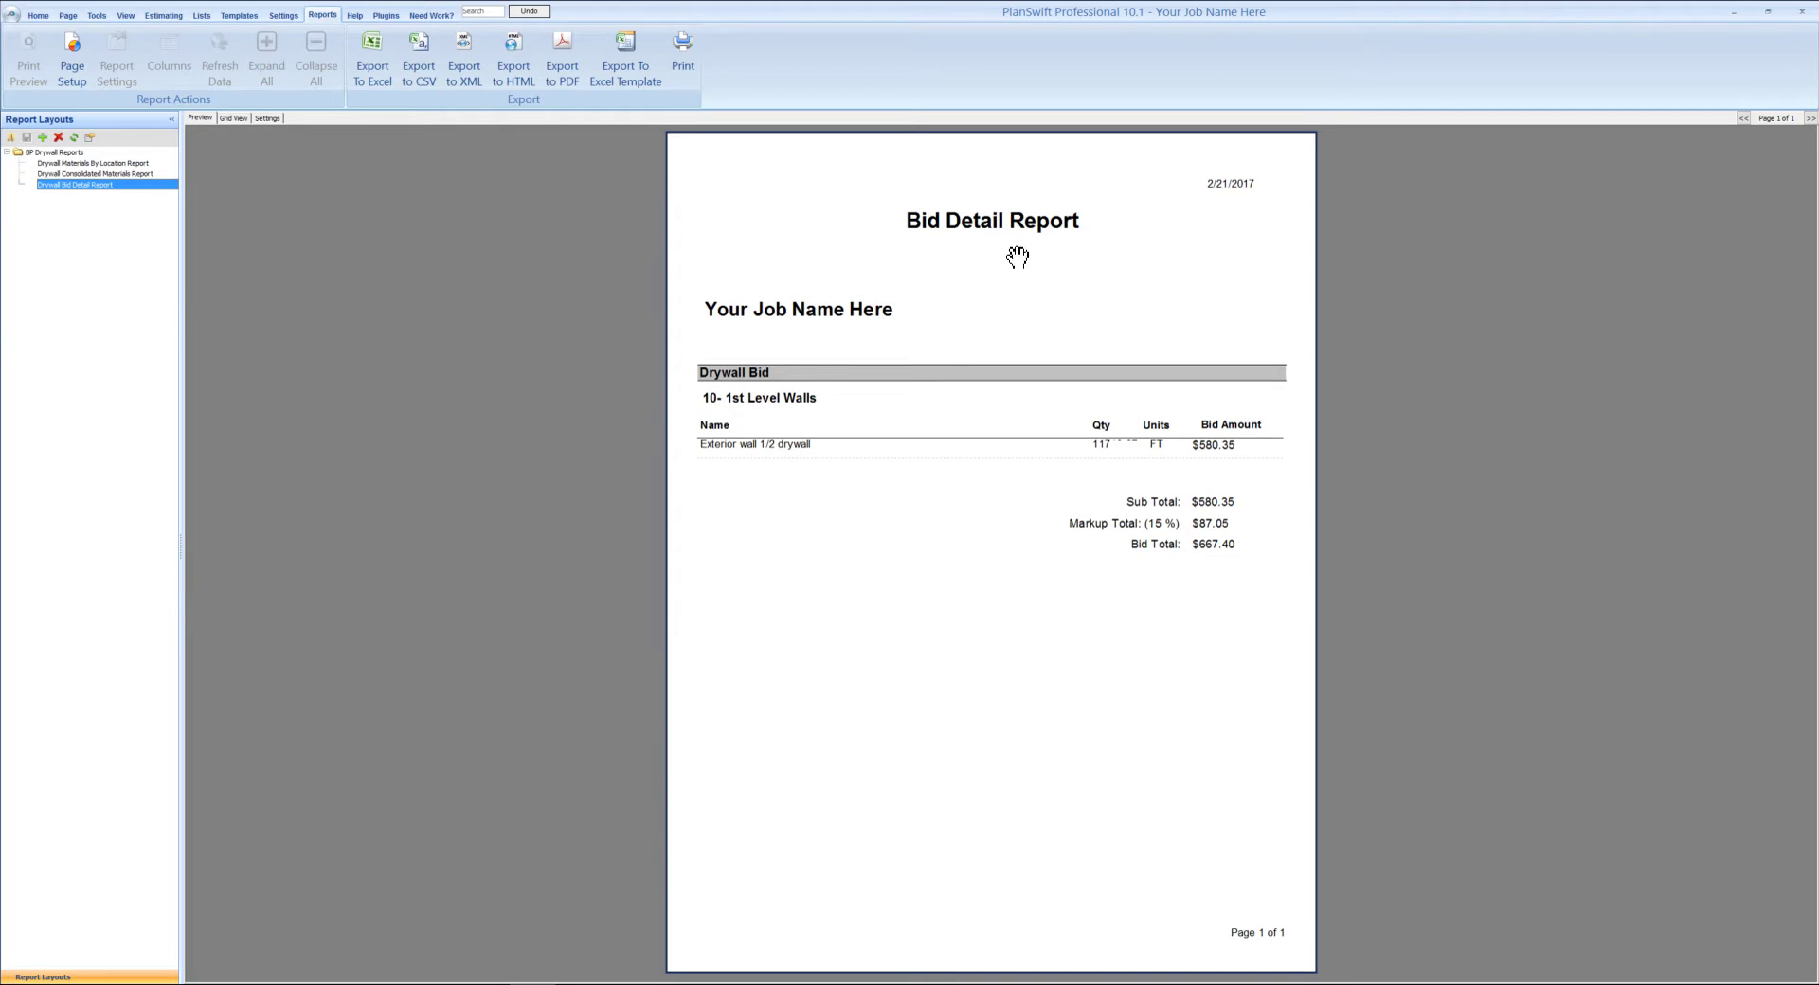
{"action": "scroll", "coordinate": [1032, 355], "scroll_direction": "up", "scroll_amount": 2}
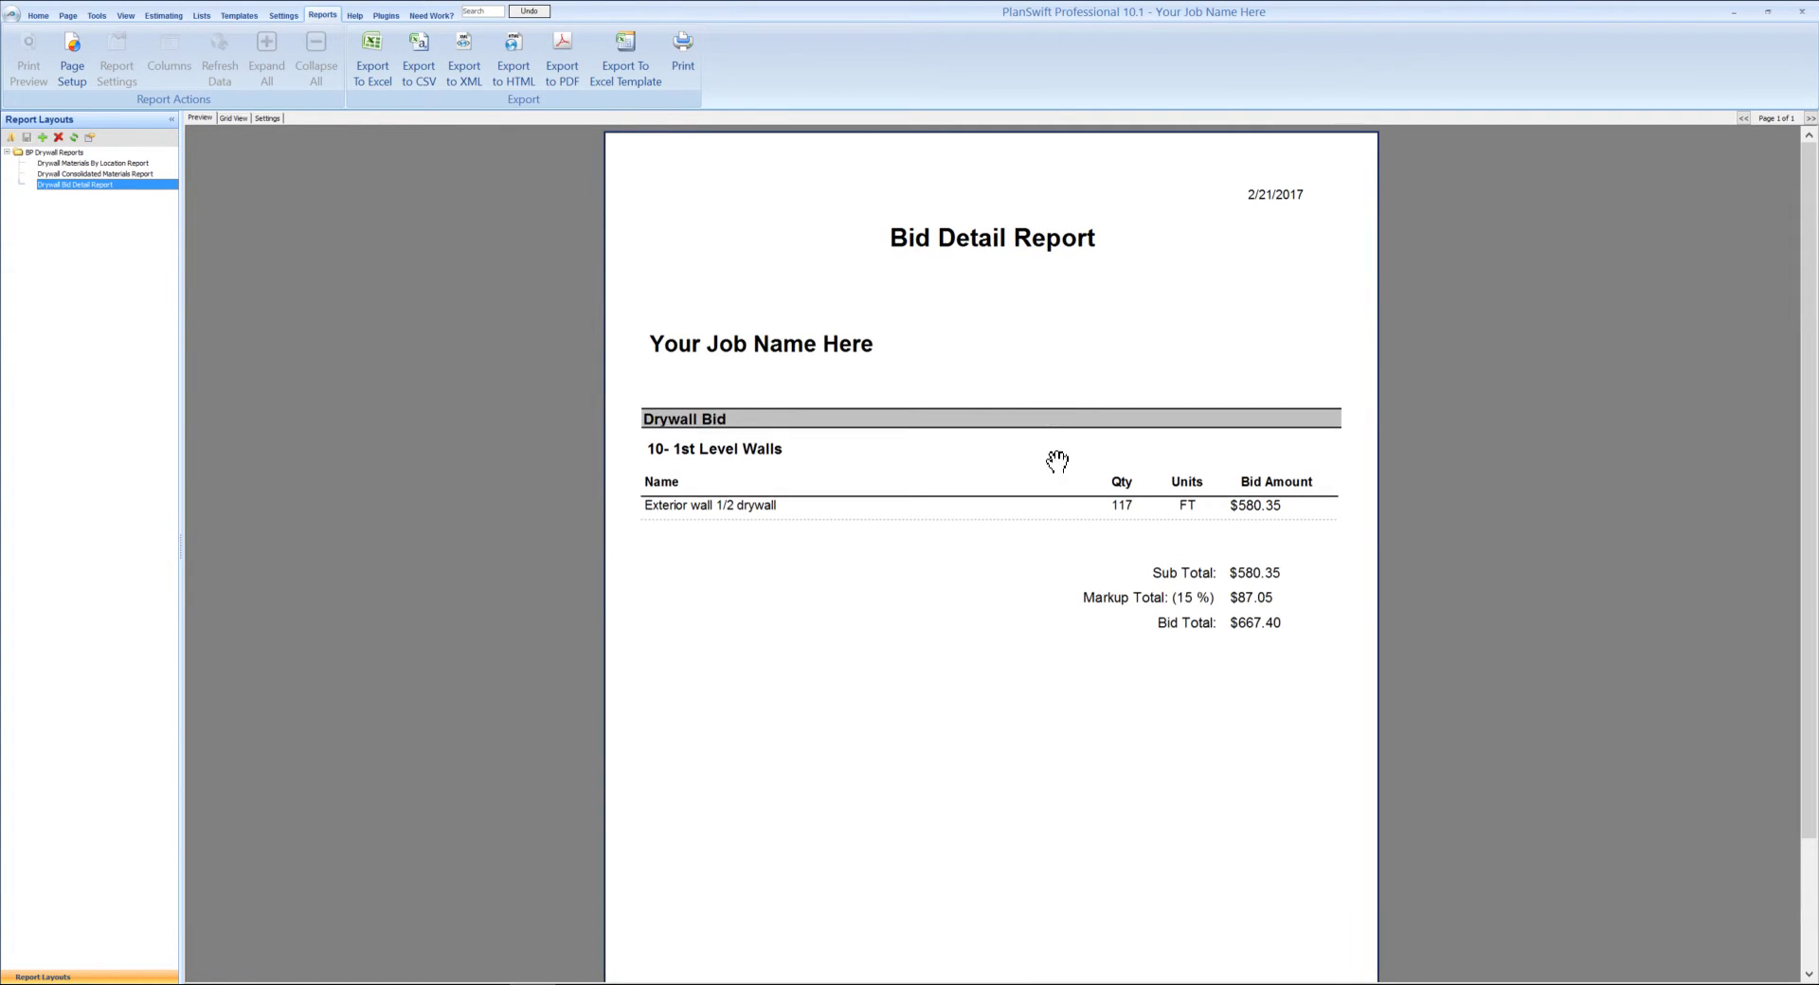
{"action": "scroll", "coordinate": [1055, 503], "scroll_direction": "up", "scroll_amount": 1}
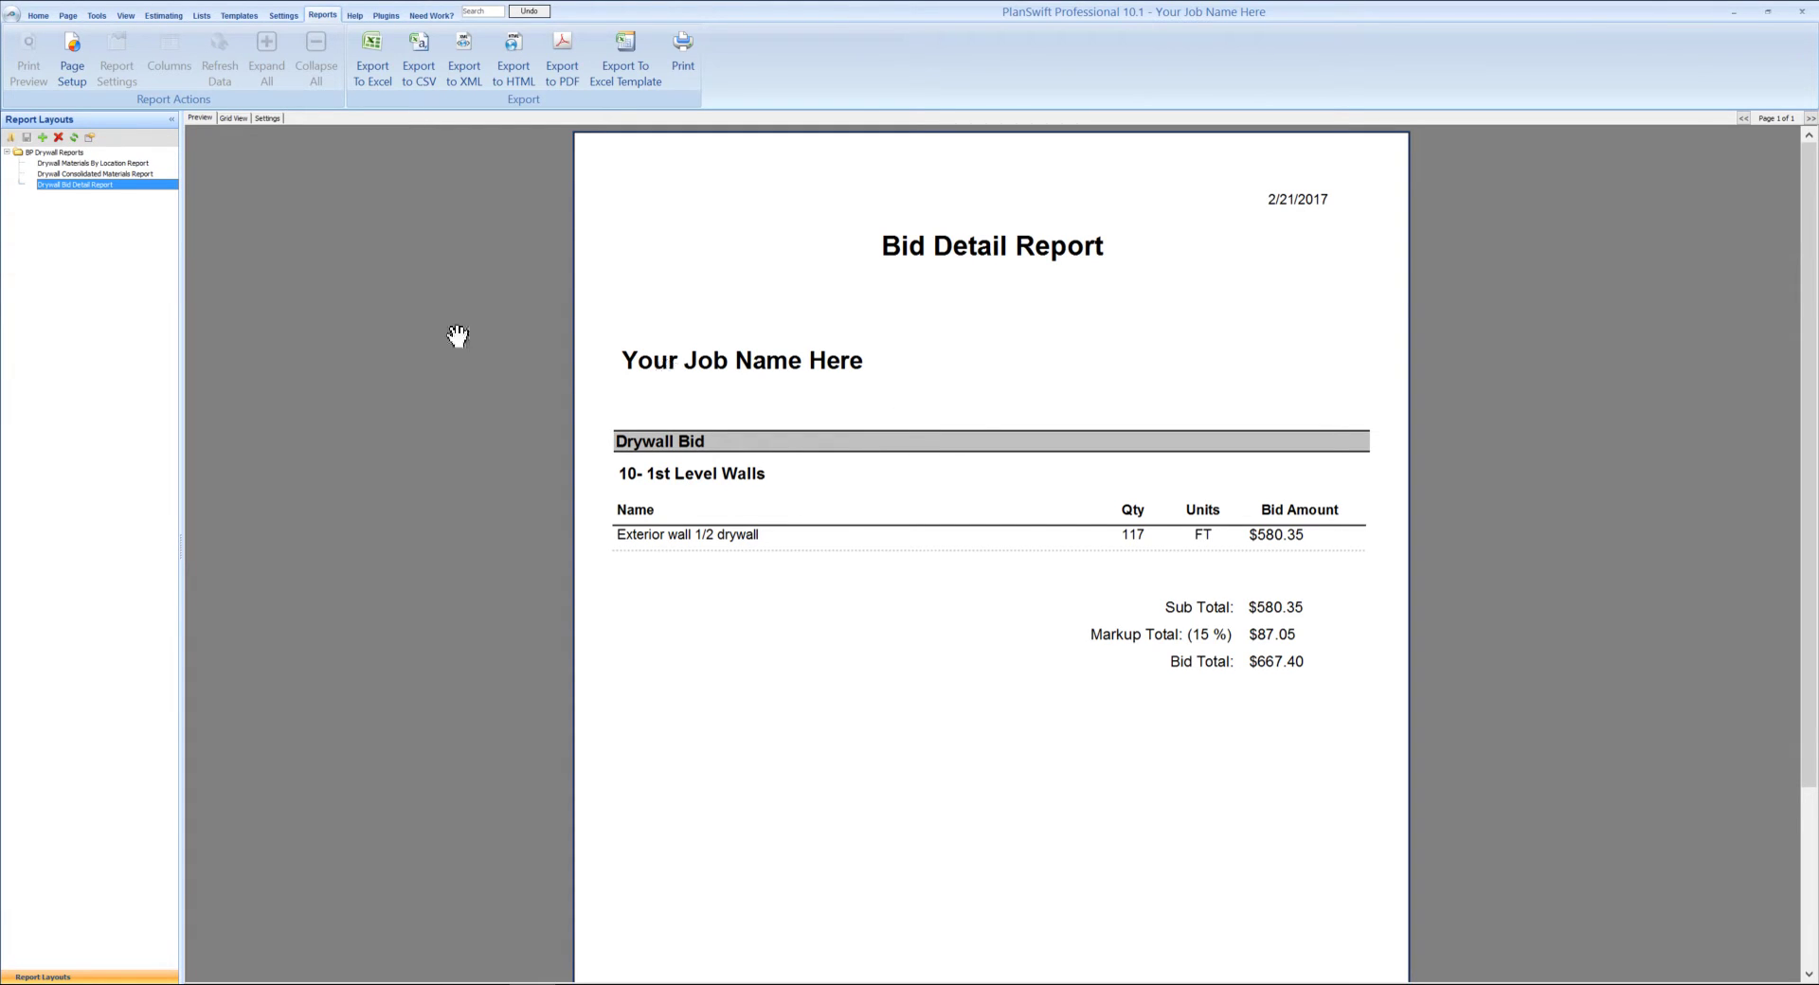
{"action": "left_click", "coordinate": [115, 174]}
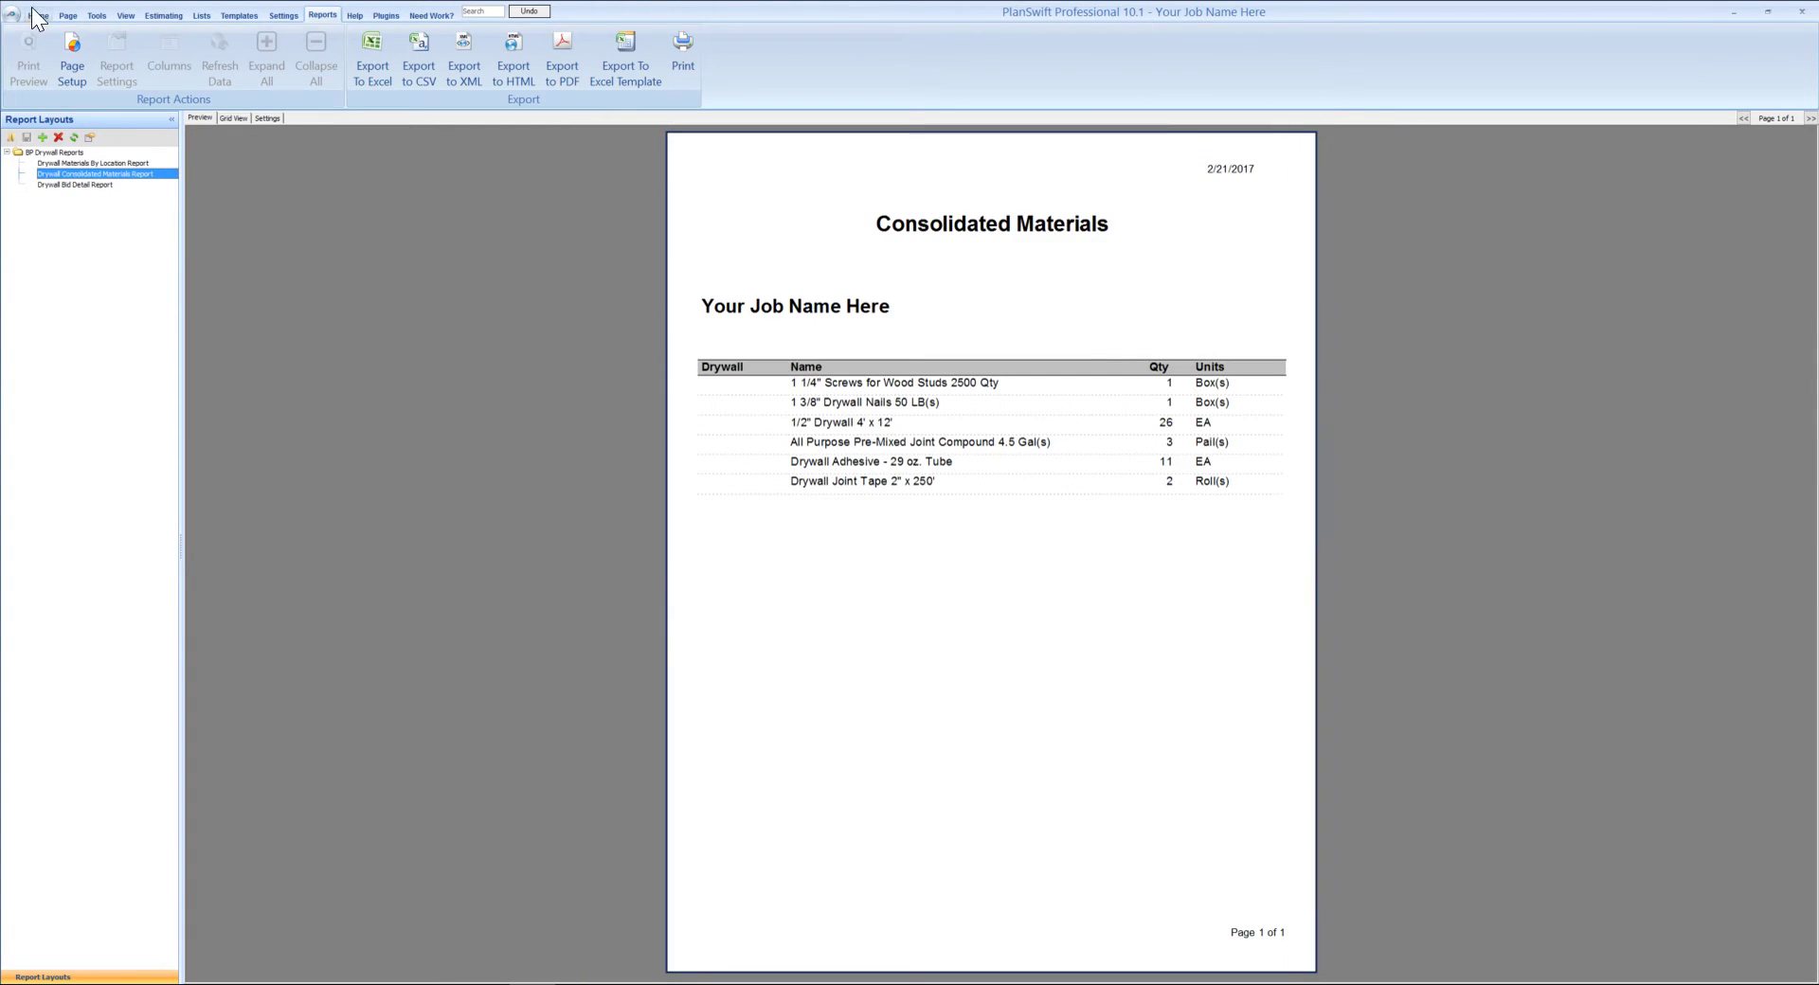
- Return to the floor plan and start a Drywall Wall Assembly named "Garage int wall 1/2 derywall, 5/8 type x"
{"action": "left_click", "coordinate": [37, 17]}
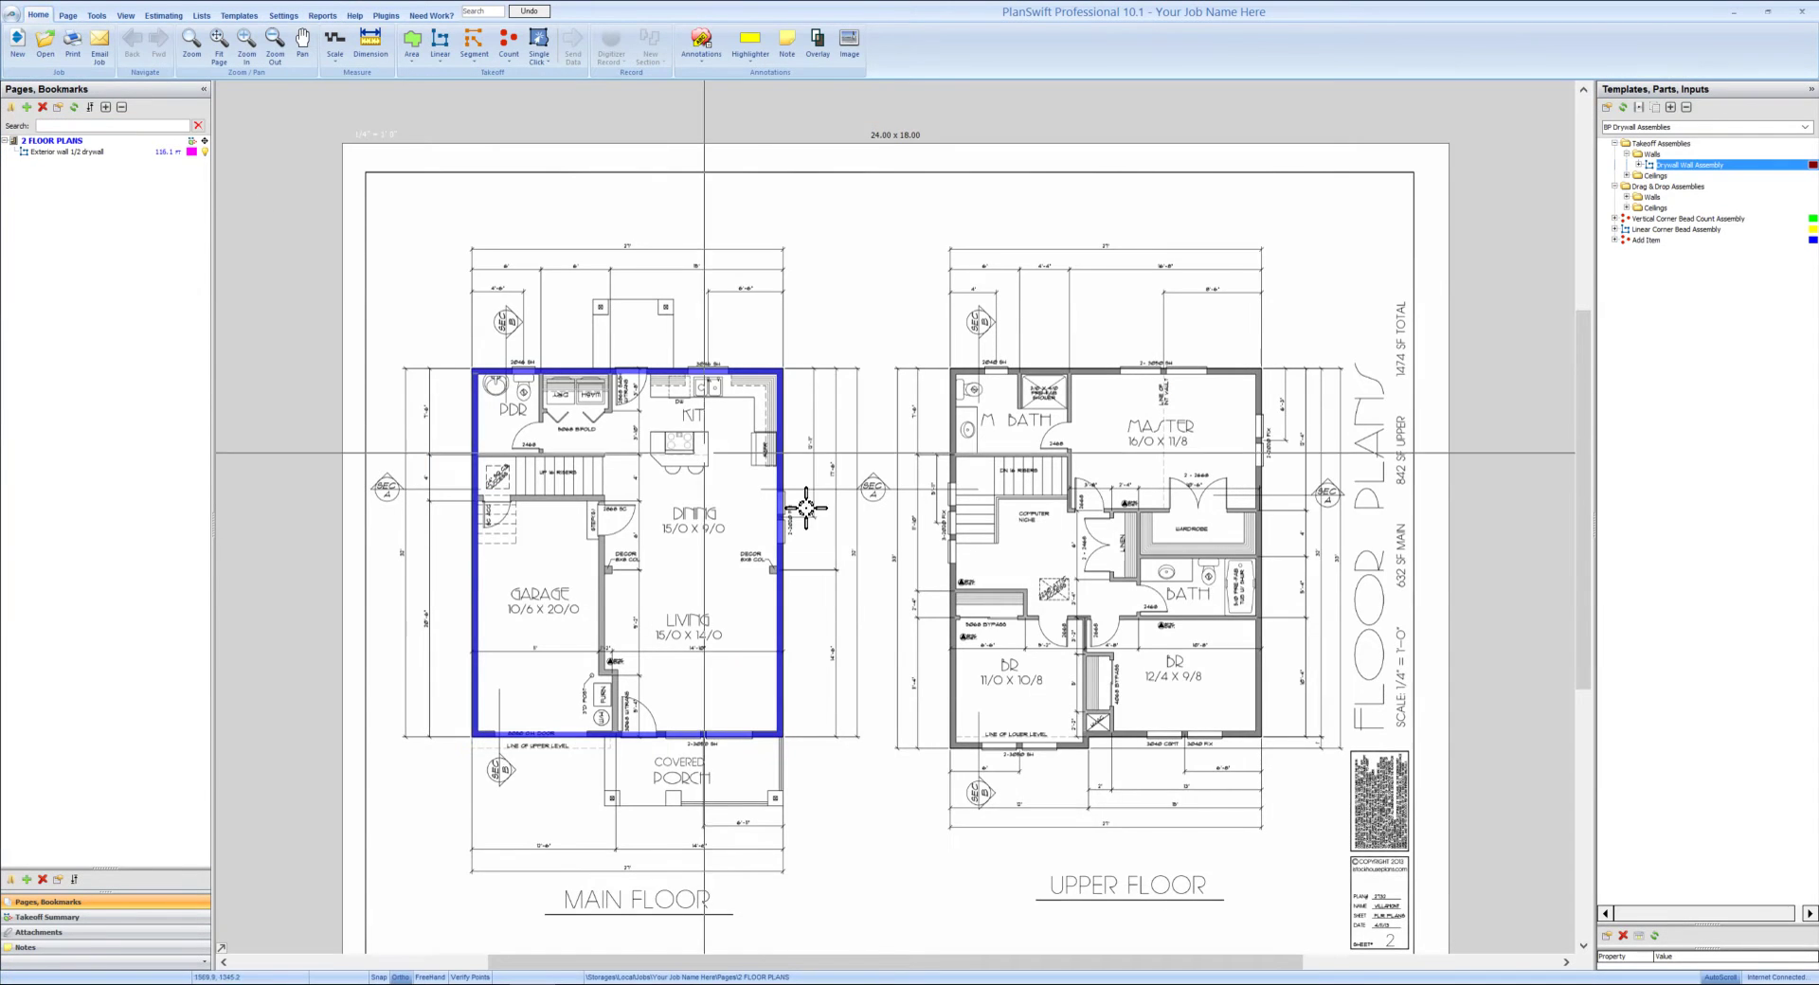
{"action": "scroll", "coordinate": [712, 556], "scroll_direction": "up", "scroll_amount": 2}
{"action": "left_click_drag", "start_coordinate": [747, 587], "coordinate": [810, 533]}
{"action": "scroll", "coordinate": [808, 533], "scroll_direction": "down", "scroll_amount": 1}
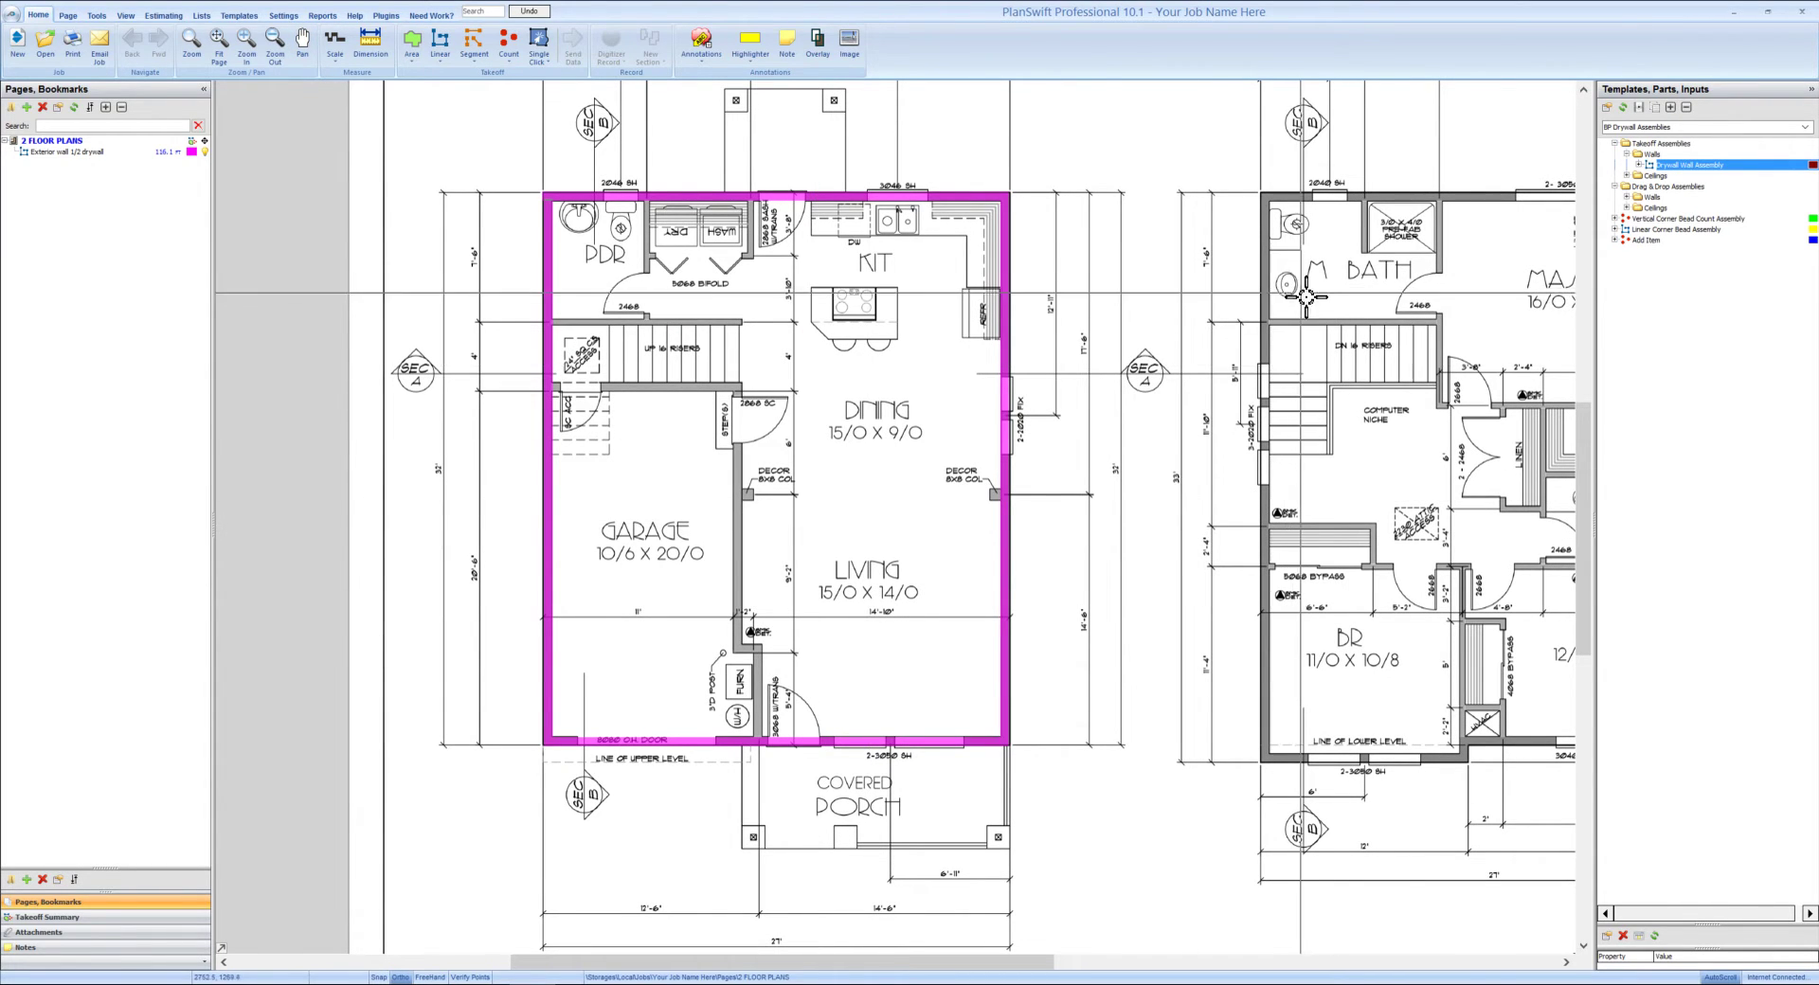
{"action": "left_click", "coordinate": [1602, 164]}
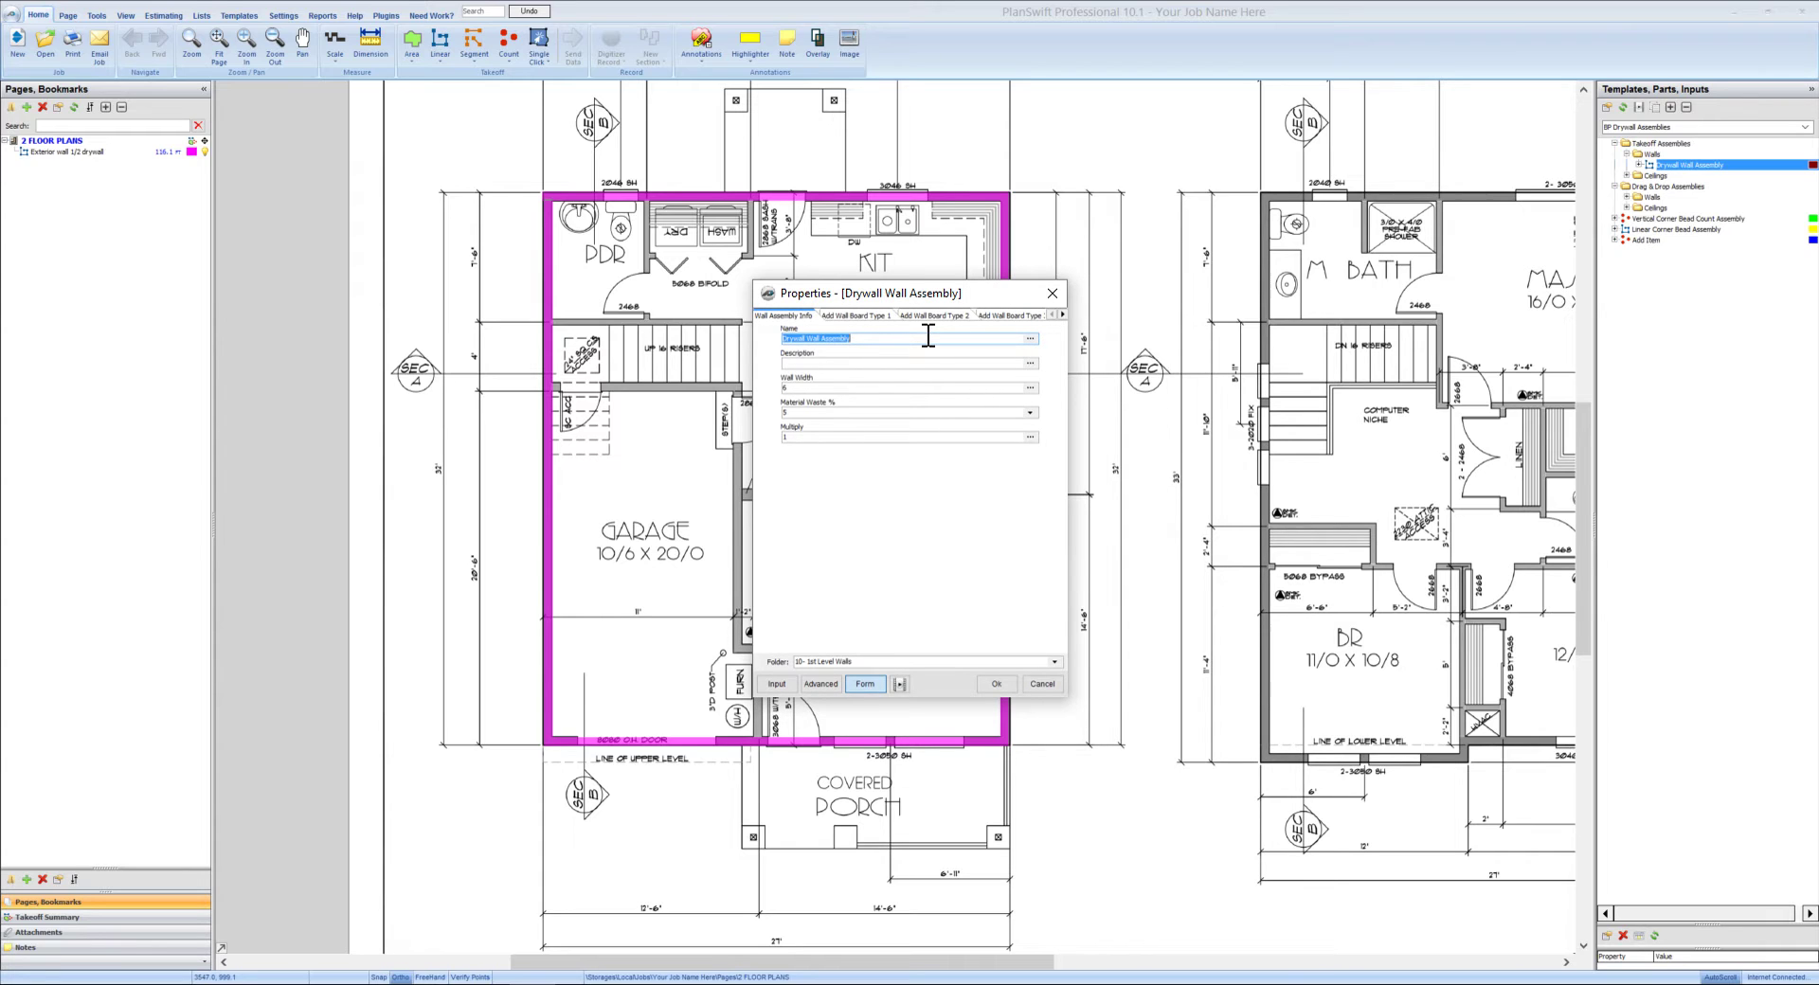
{"action": "type", "text": "I"}
{"action": "type", "text": "arag"}
{"action": "type", "text": "ew"}
{"action": "type", "text": "wall 1/2 drywall, 5/8 type x"}
- Set wall board Type 1 to a bid amount of .50 per sq ft and a layer height of 10 ft, and accept the properties
{"action": "left_click", "coordinate": [858, 317]}
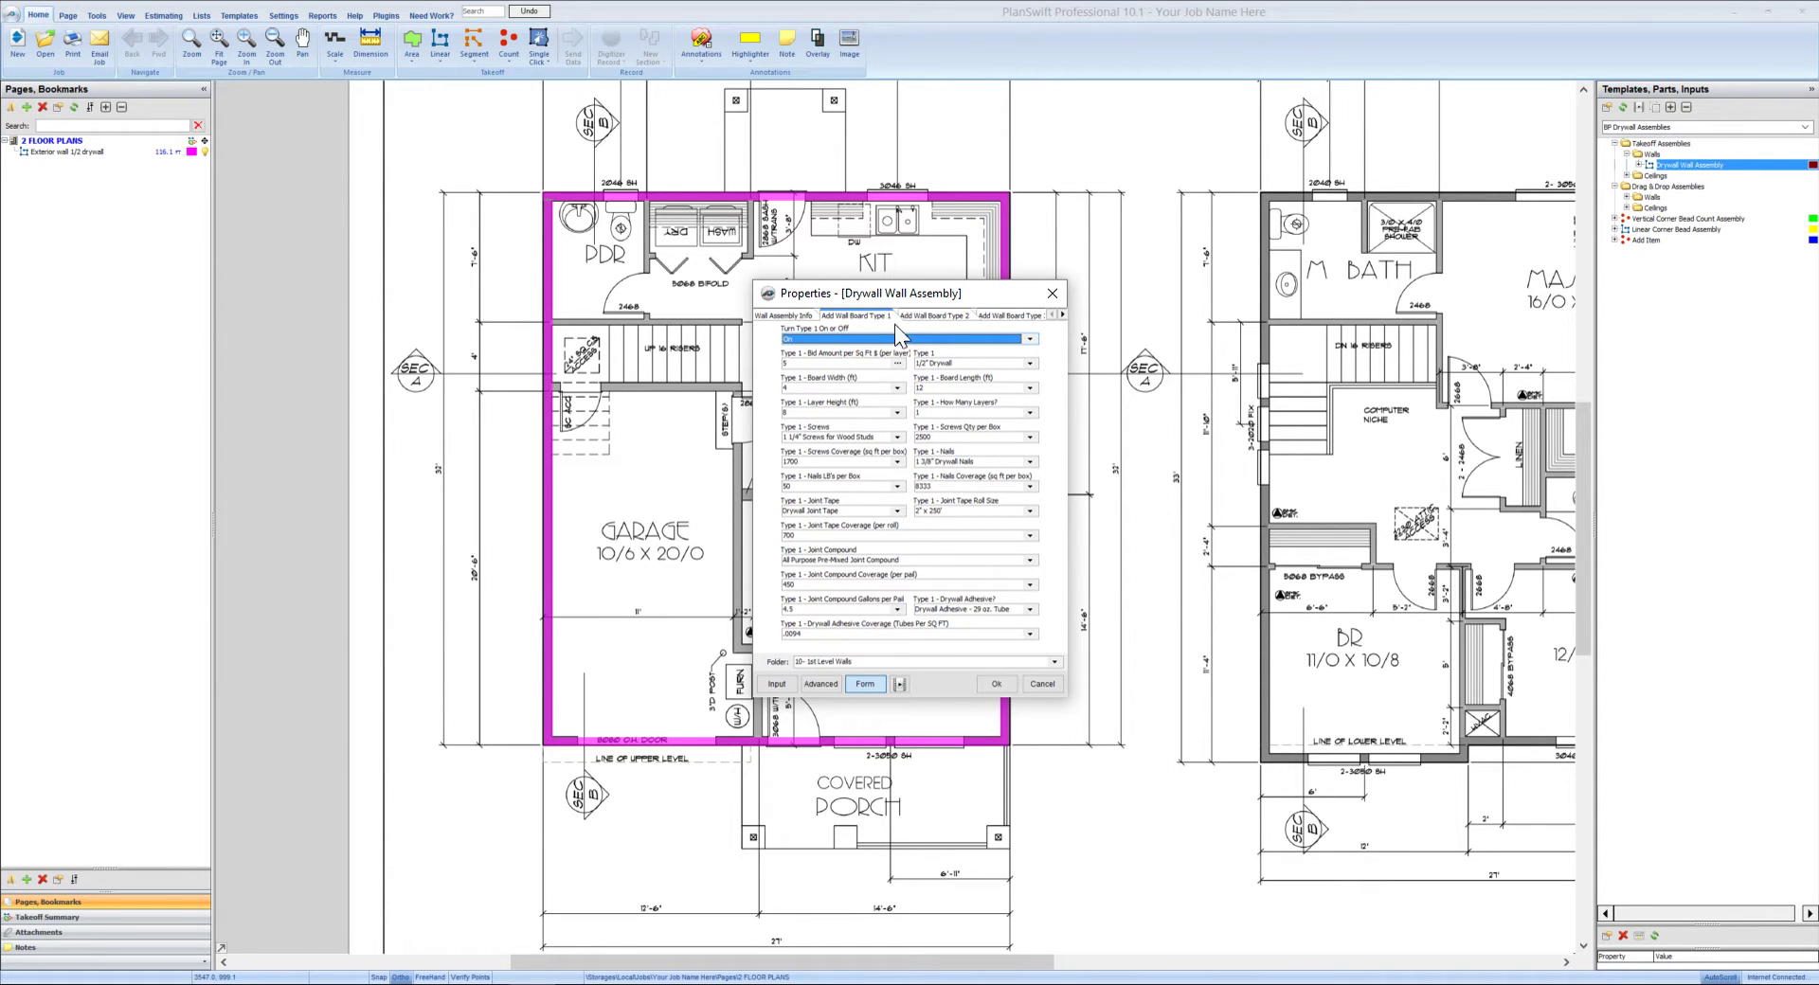
{"action": "left_click", "coordinate": [789, 362]}
{"action": "type", "text": ".5"}
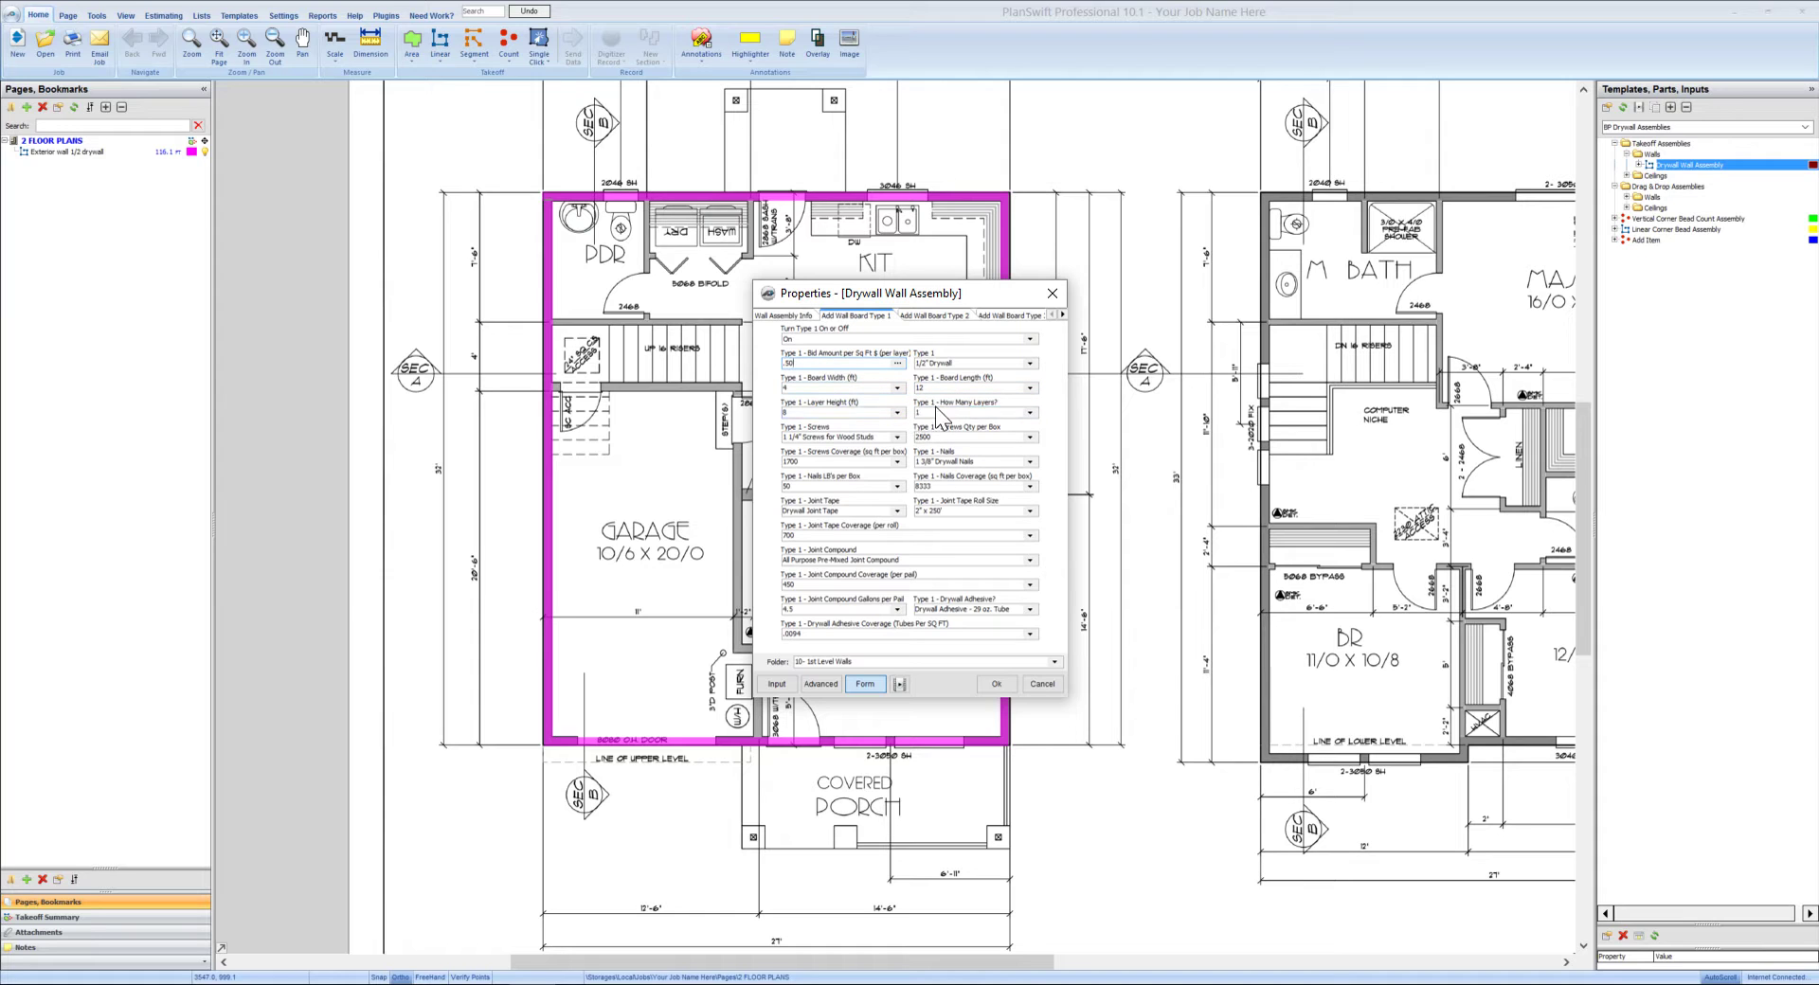
{"action": "left_click", "coordinate": [899, 416]}
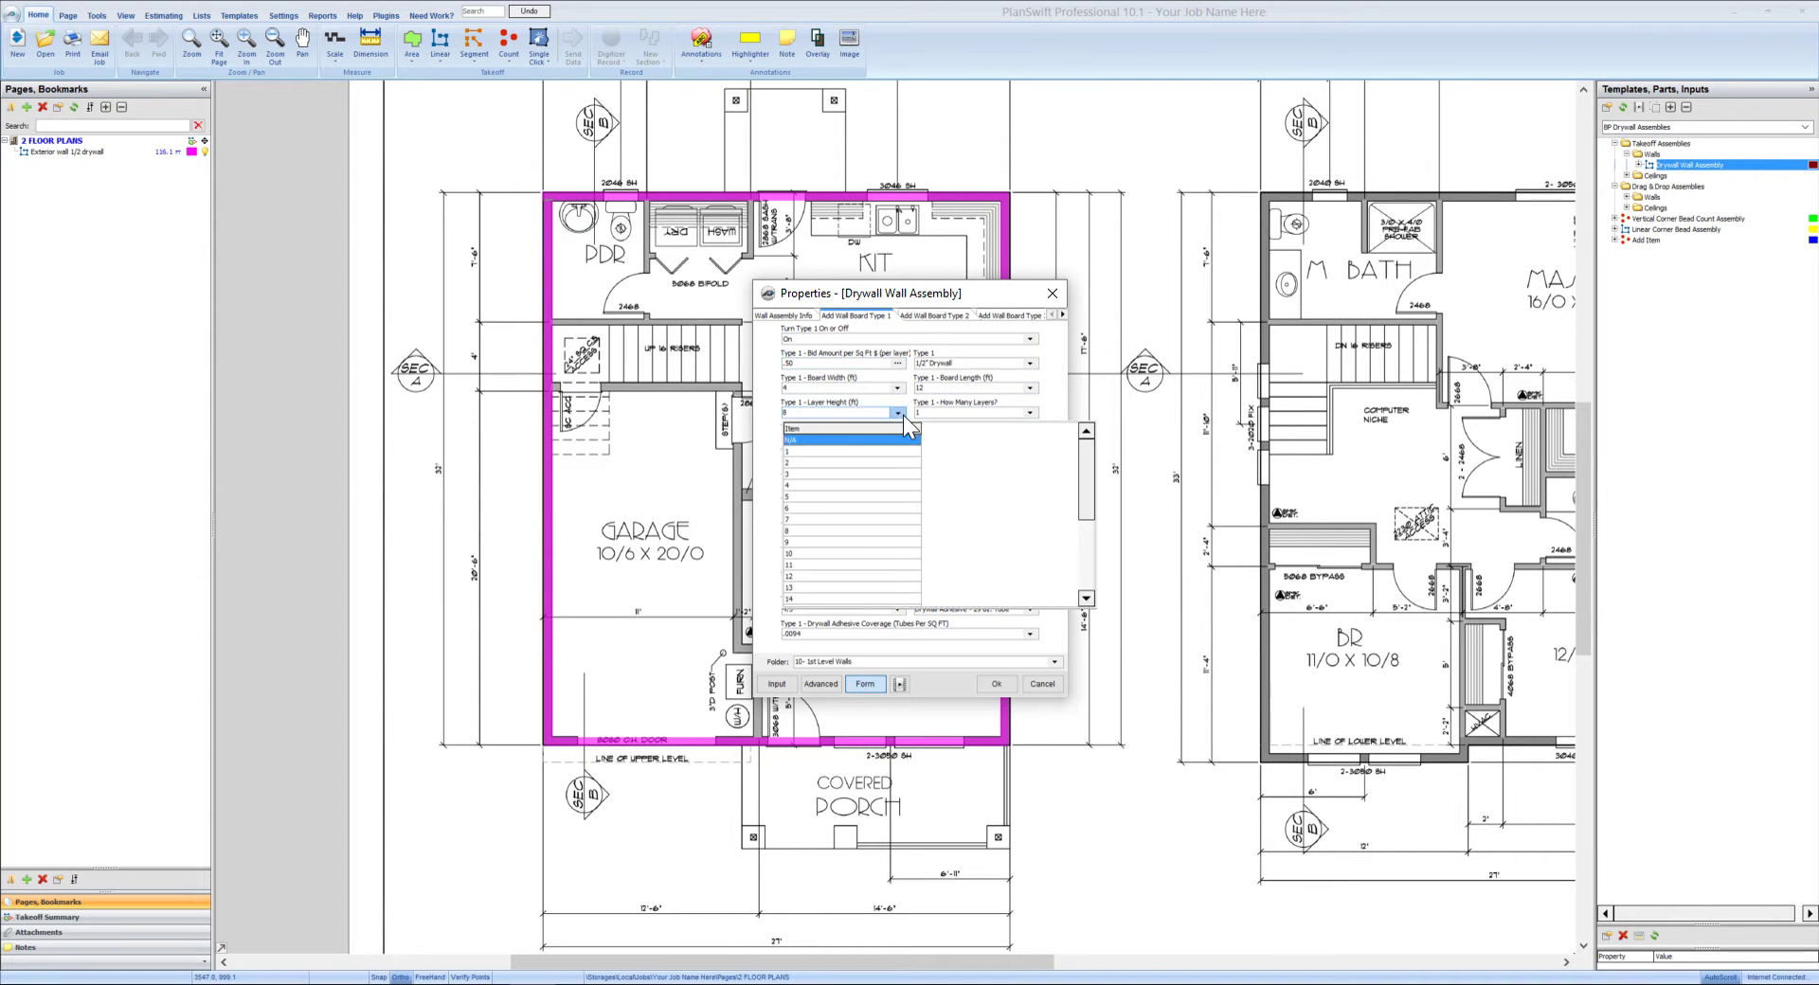
{"action": "left_click", "coordinate": [822, 555]}
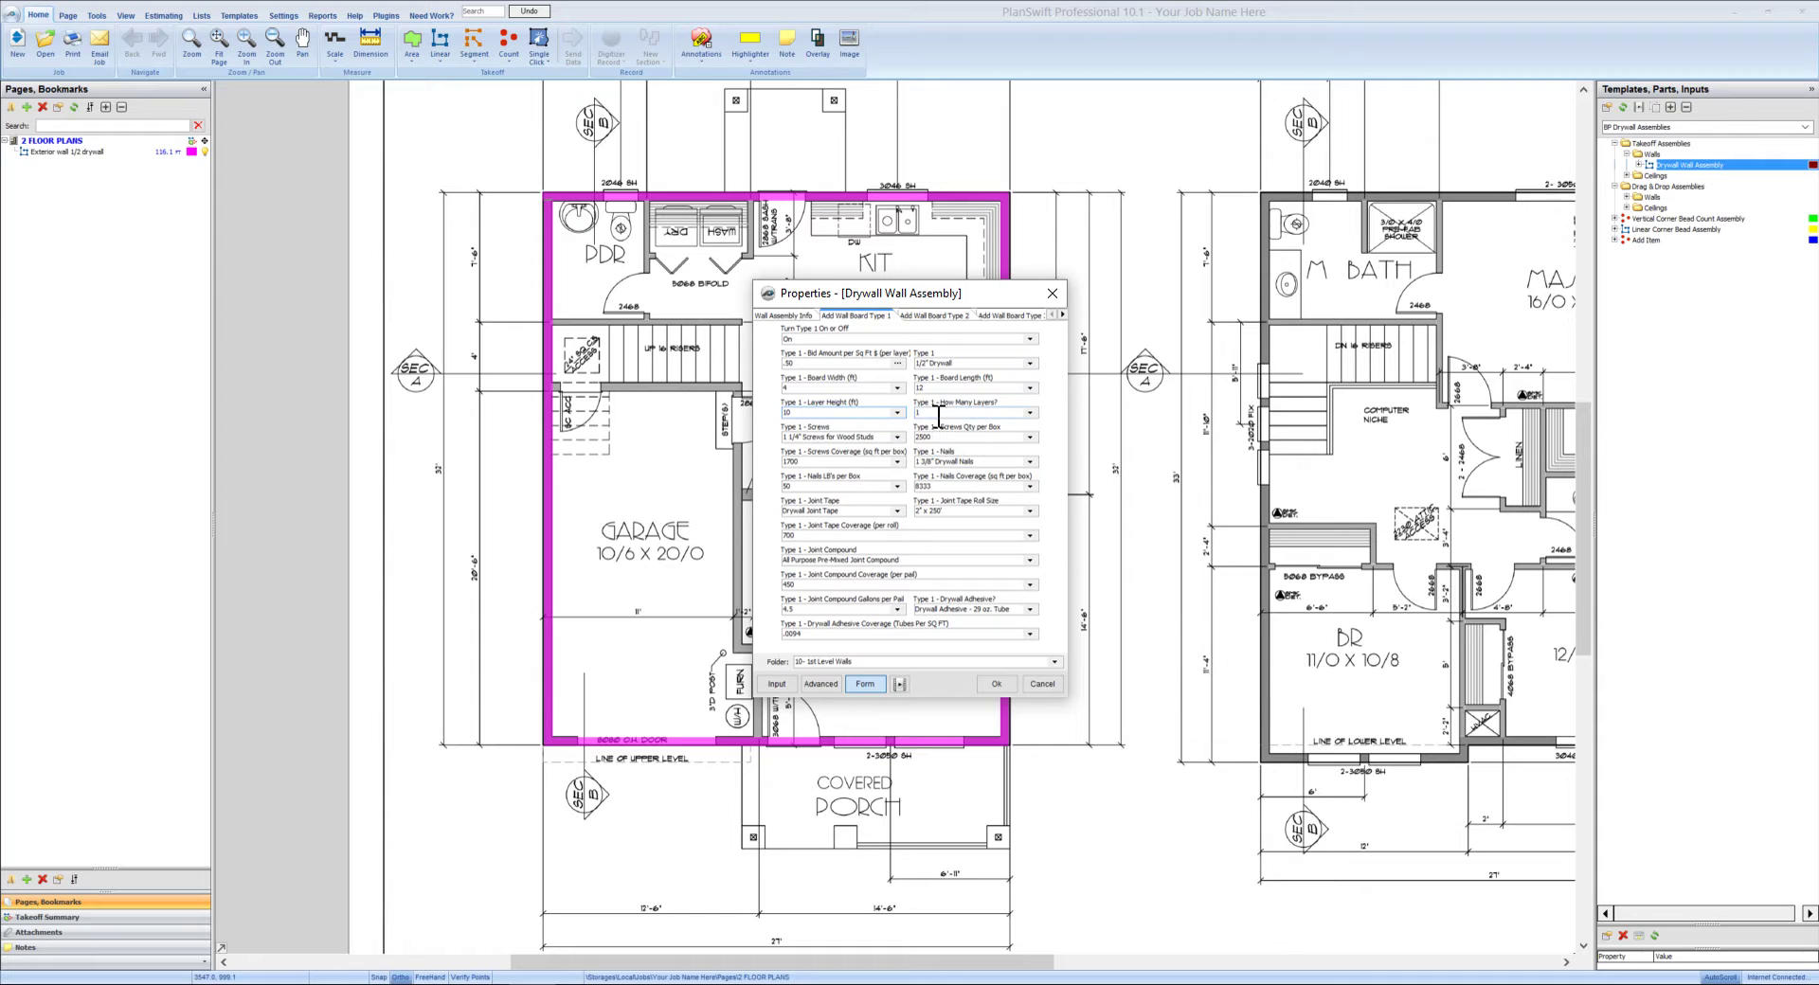
{"action": "left_click", "coordinate": [998, 684]}
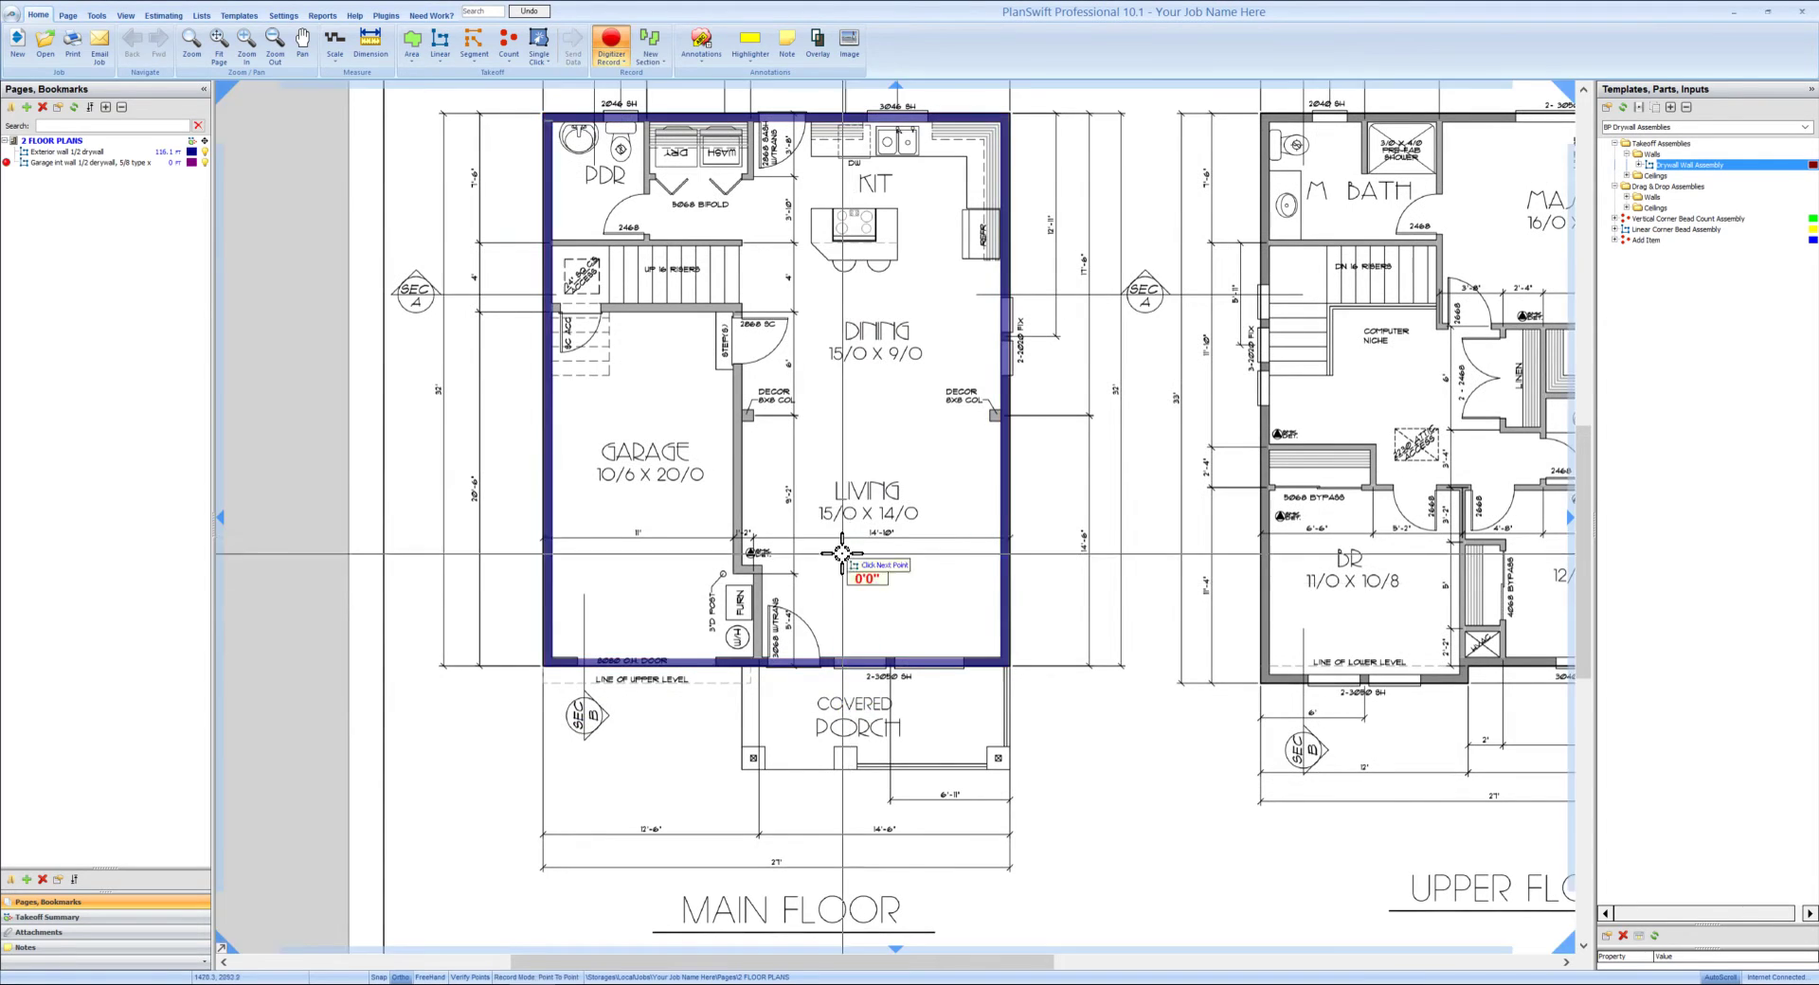
- Trace the garage's interior wall from the front exterior wall past the furnace jog, up to the stairs and across to the side exterior wall
{"action": "scroll", "coordinate": [834, 625], "scroll_direction": "up", "scroll_amount": 5}
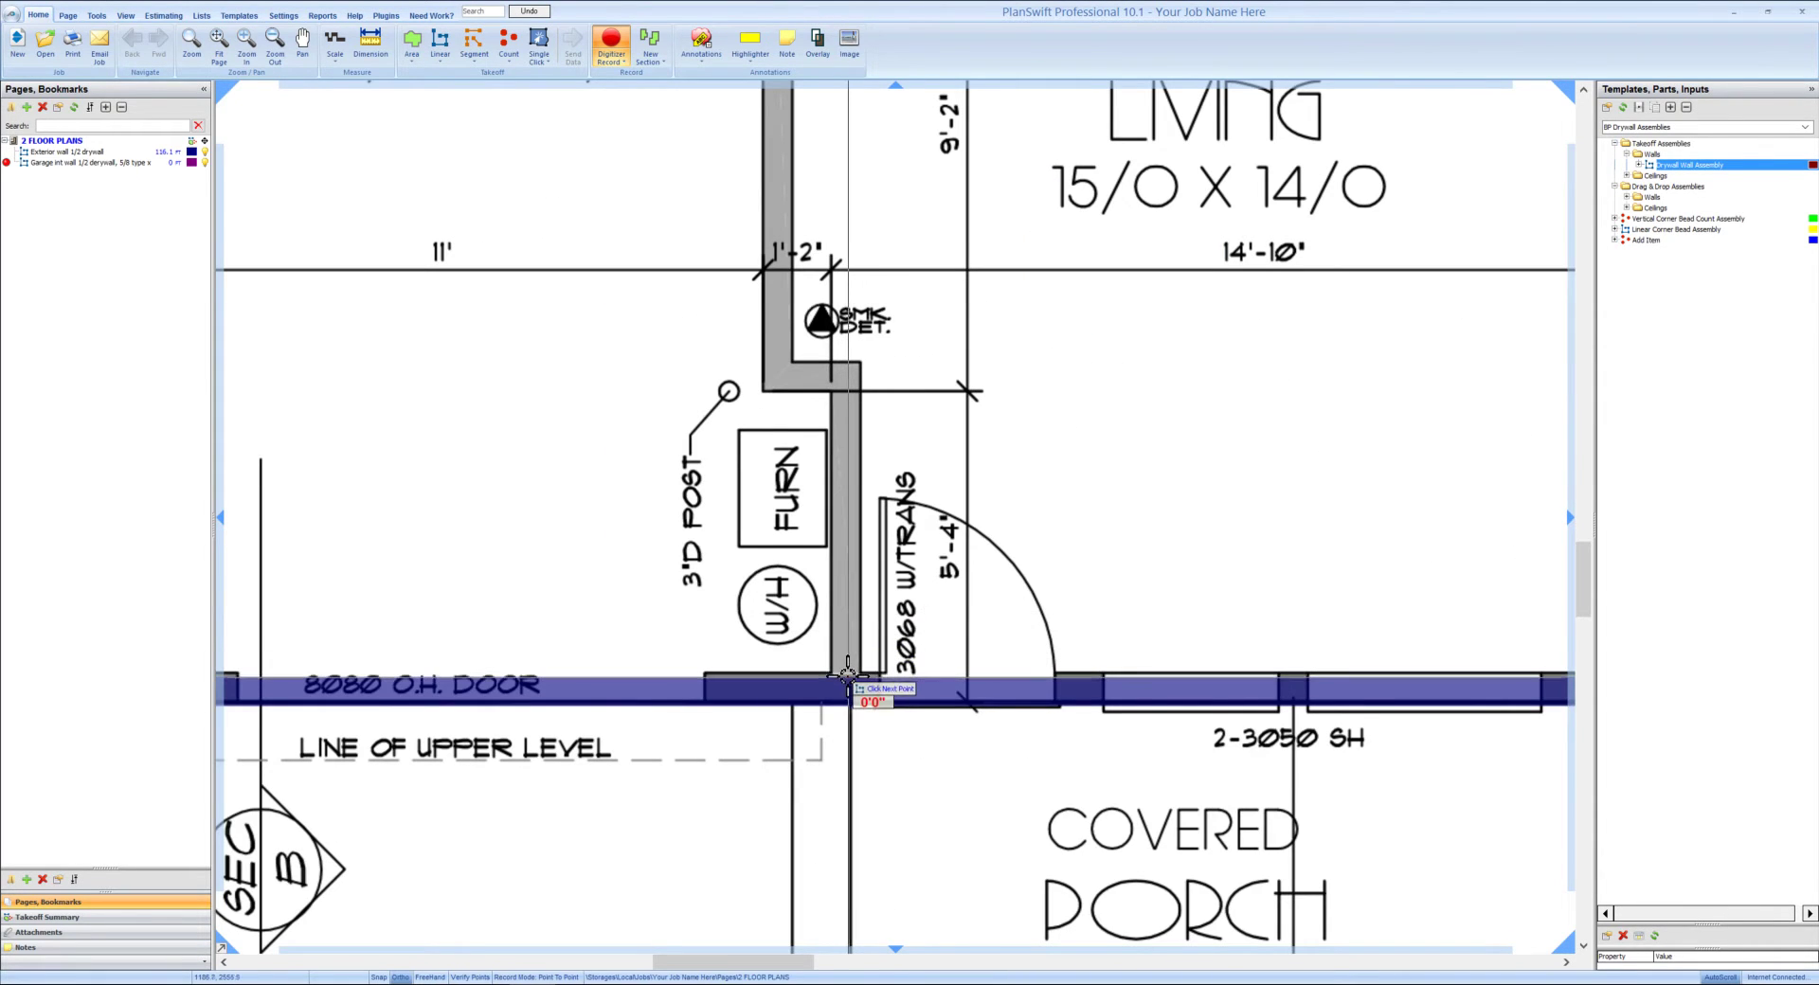
{"action": "left_click", "coordinate": [847, 372]}
{"action": "left_click", "coordinate": [779, 377]}
{"action": "left_click_drag", "start_coordinate": [751, 223], "coordinate": [832, 590]}
{"action": "left_click_drag", "start_coordinate": [853, 227], "coordinate": [864, 600]}
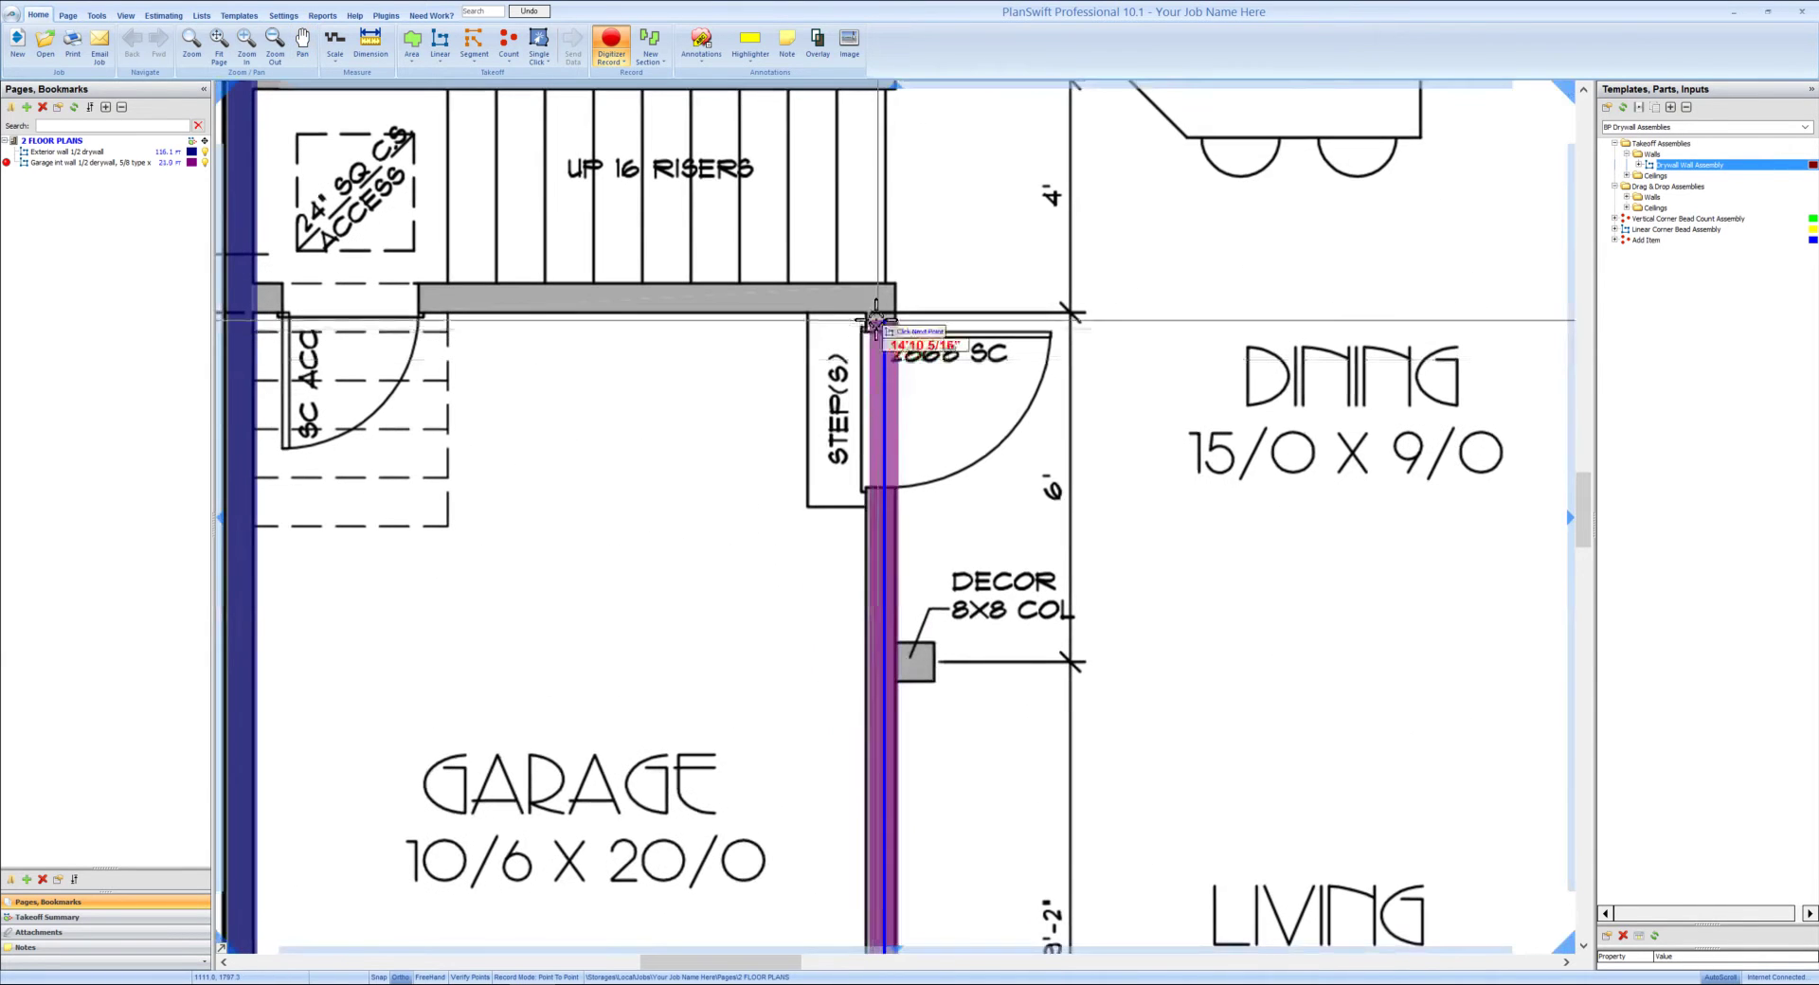
{"action": "left_click", "coordinate": [872, 294]}
{"action": "scroll", "coordinate": [891, 284], "scroll_direction": "left", "scroll_amount": 3}
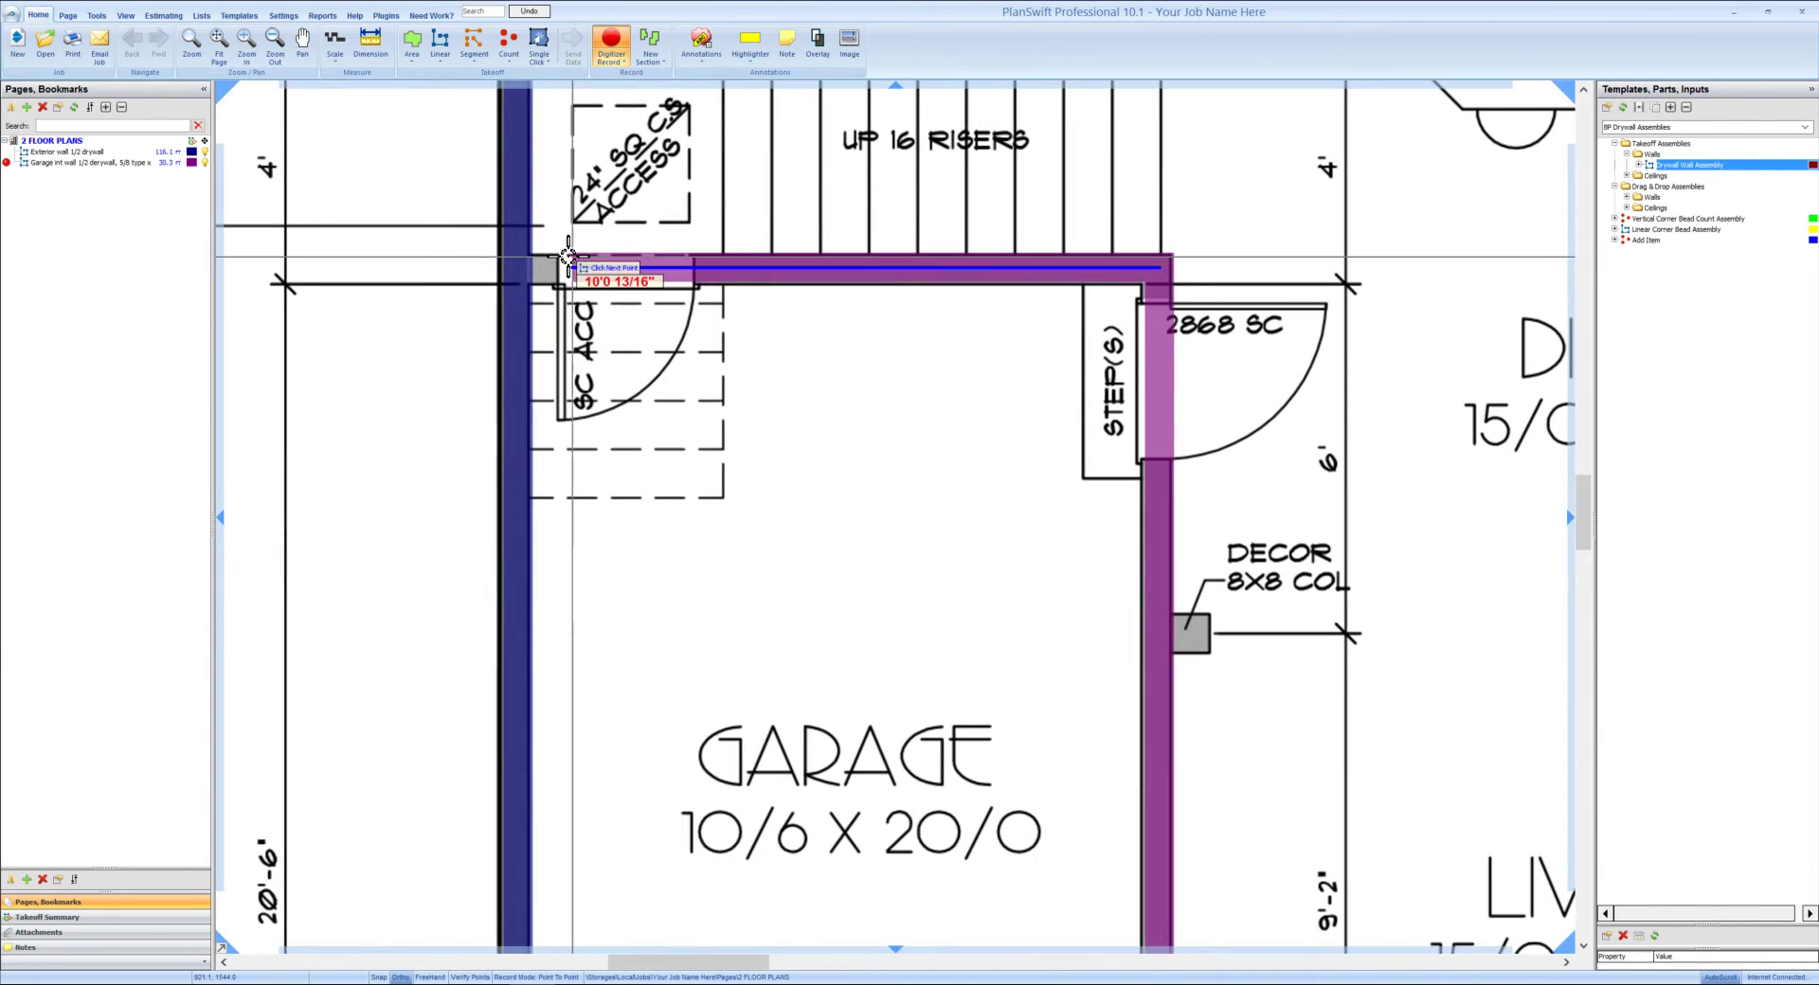
{"action": "left_click", "coordinate": [526, 270]}
{"action": "key", "text": "Escape"}
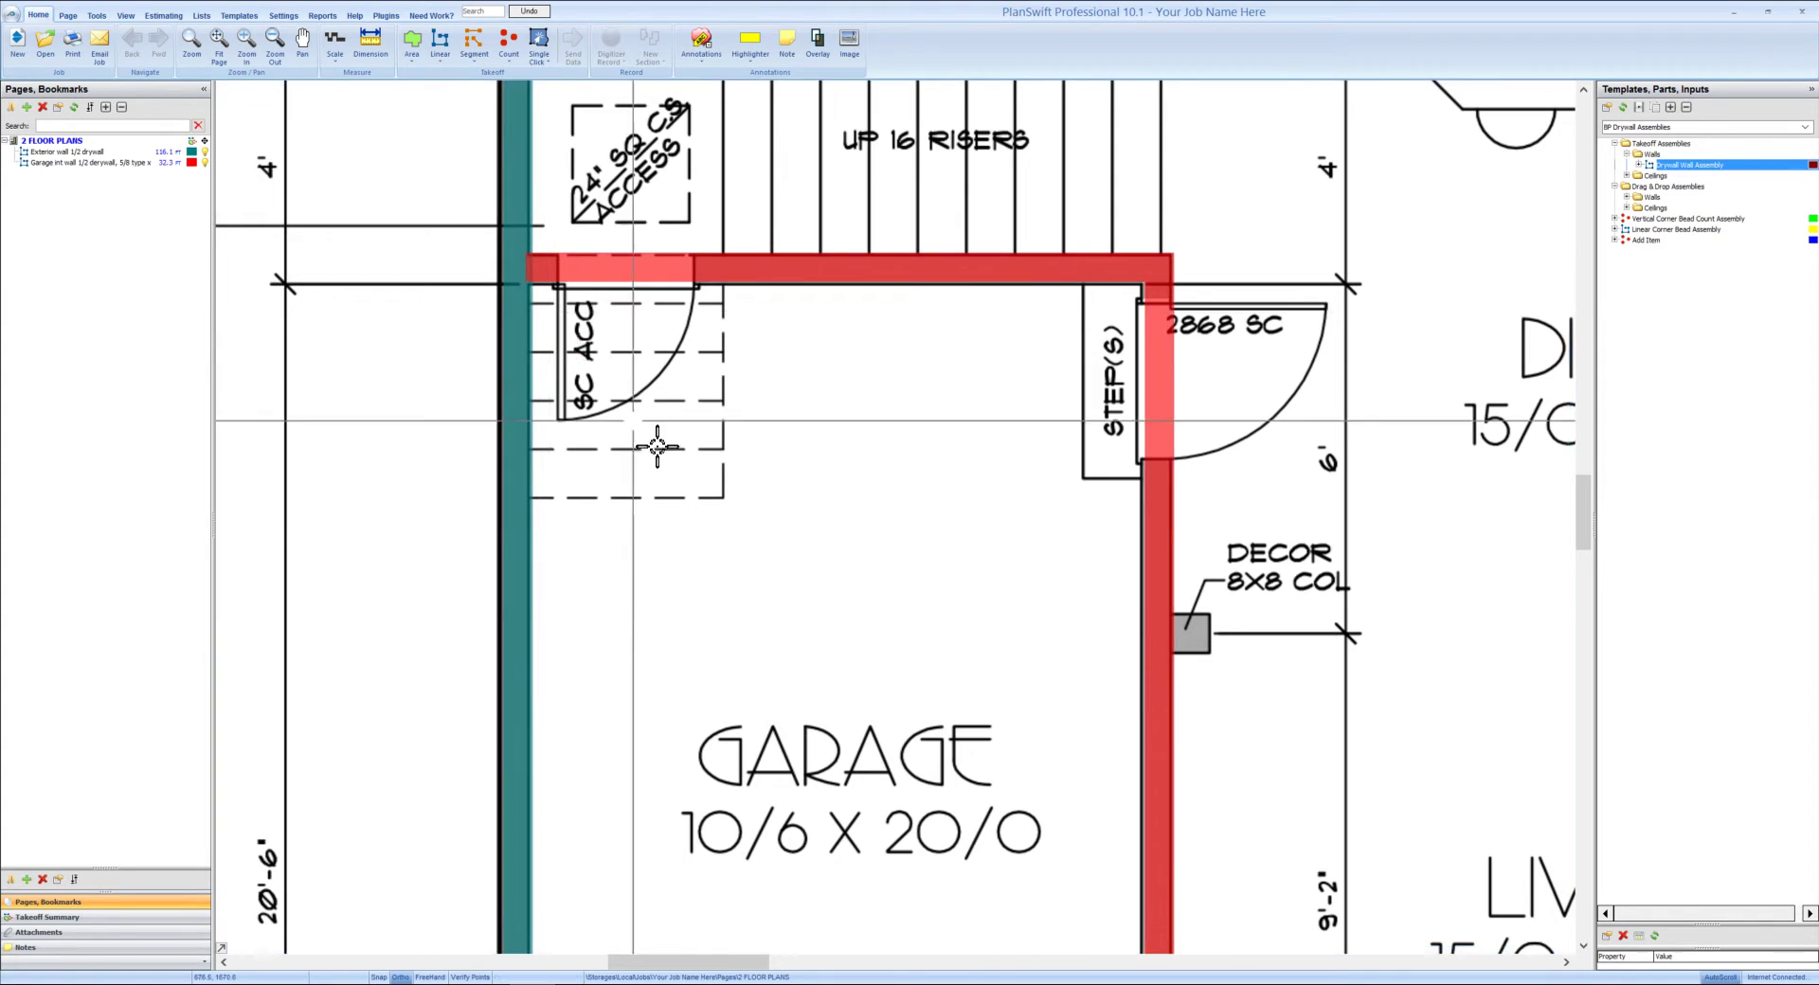
- In the garage interior wall's properties, turn on wall board Type 2 with a bid amount of .65 per sq ft and 5/8" Type X Drywall
{"action": "scroll", "coordinate": [722, 526], "scroll_direction": "down", "scroll_amount": 3}
{"action": "left_click_drag", "start_coordinate": [892, 512], "coordinate": [766, 411]}
{"action": "left_click", "coordinate": [98, 164]}
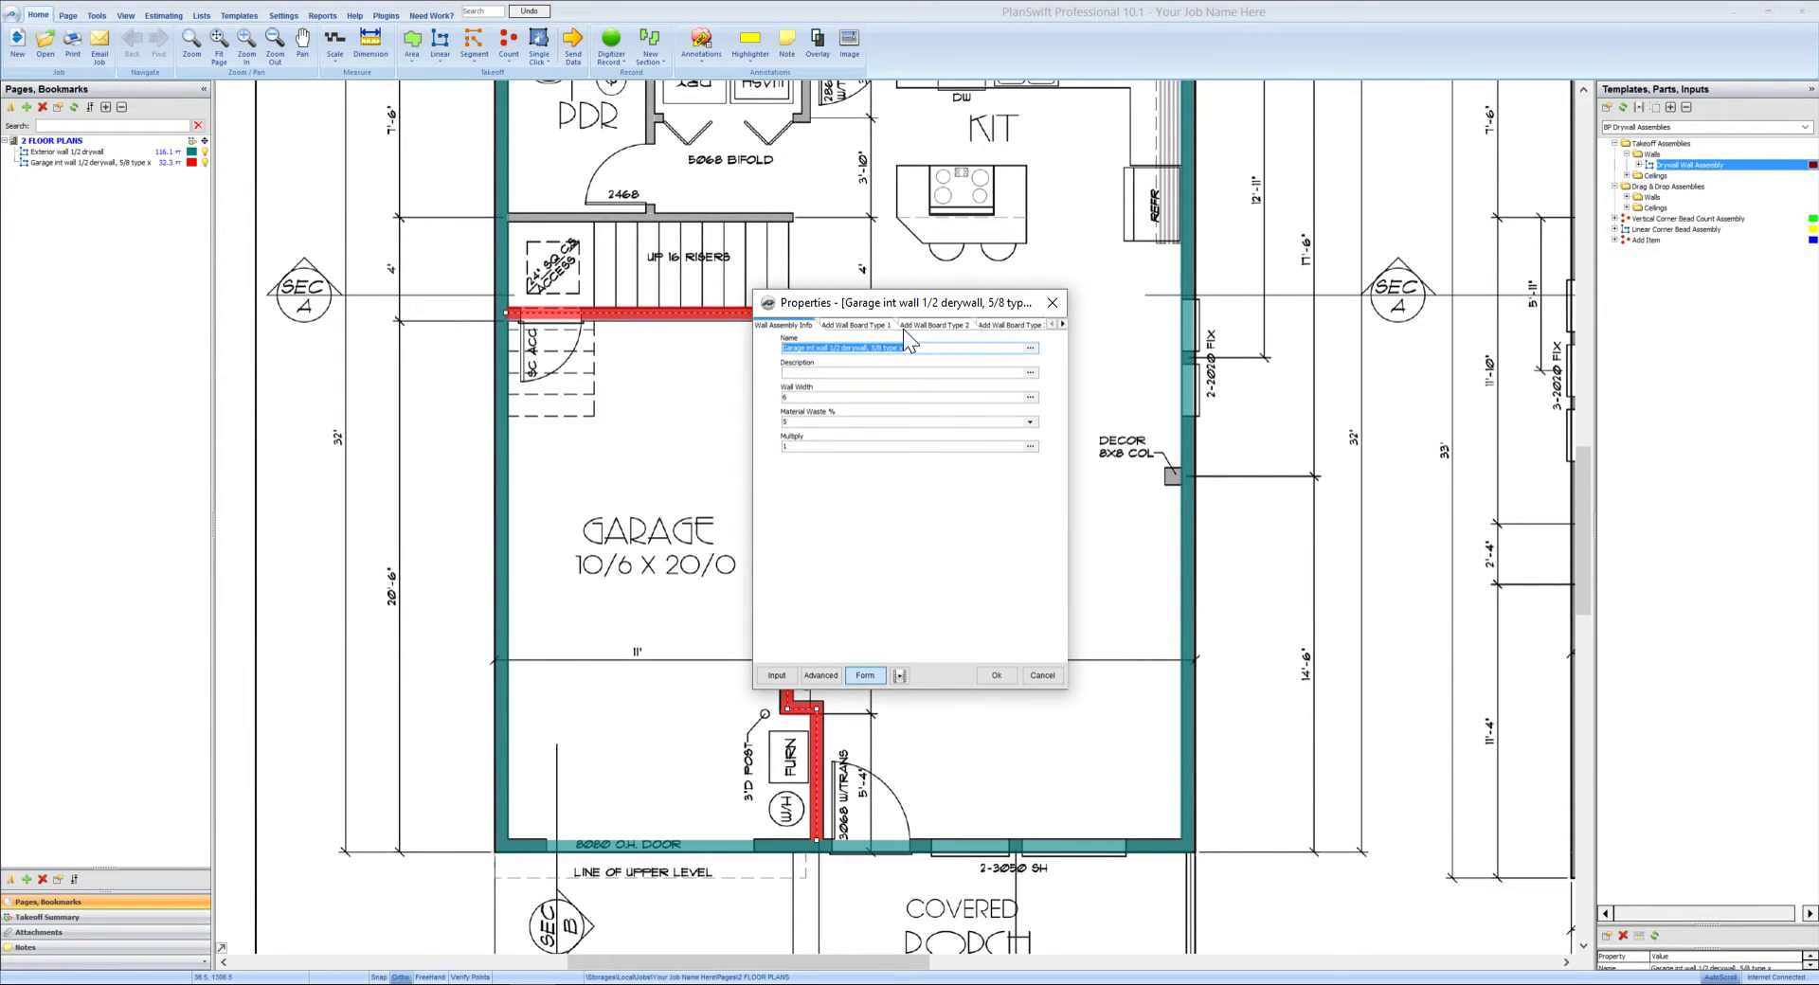
{"action": "left_click", "coordinate": [944, 327]}
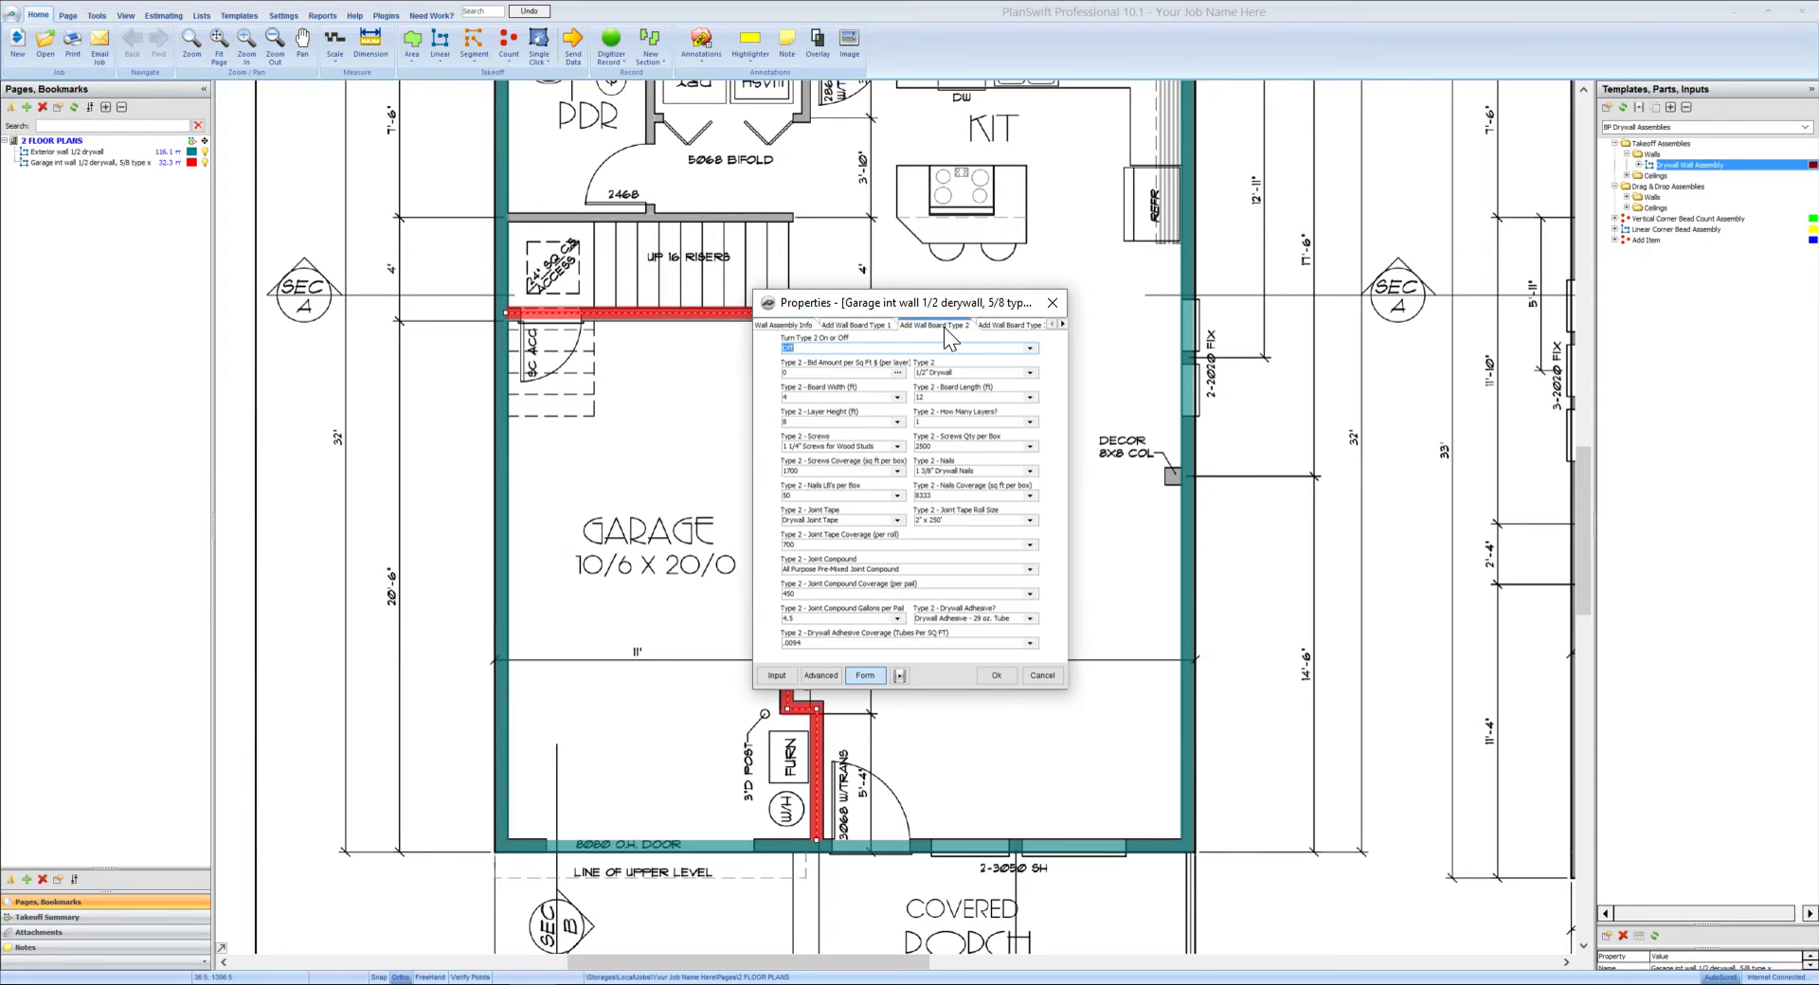
{"action": "left_click", "coordinate": [1032, 349]}
{"action": "left_click", "coordinate": [849, 360]}
{"action": "key", "text": "Tab"}
{"action": "type", "text": ".65"}
{"action": "left_click", "coordinate": [1031, 373]}
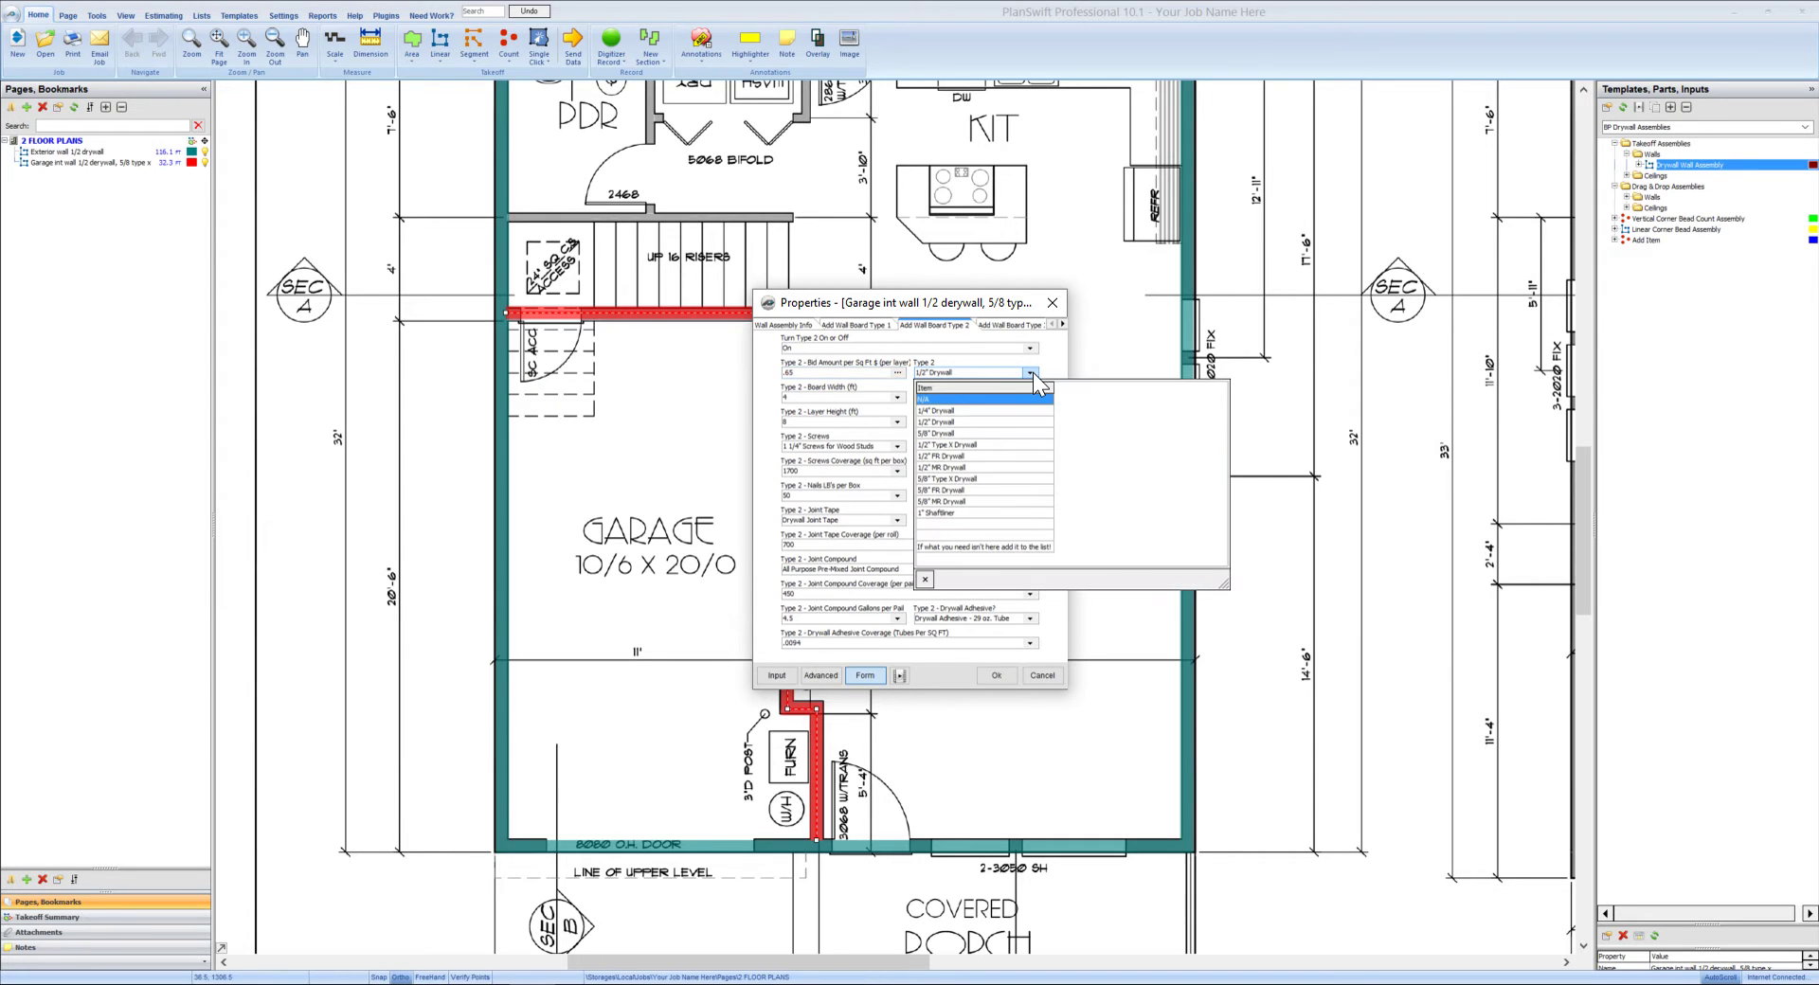
{"action": "left_click", "coordinate": [971, 480]}
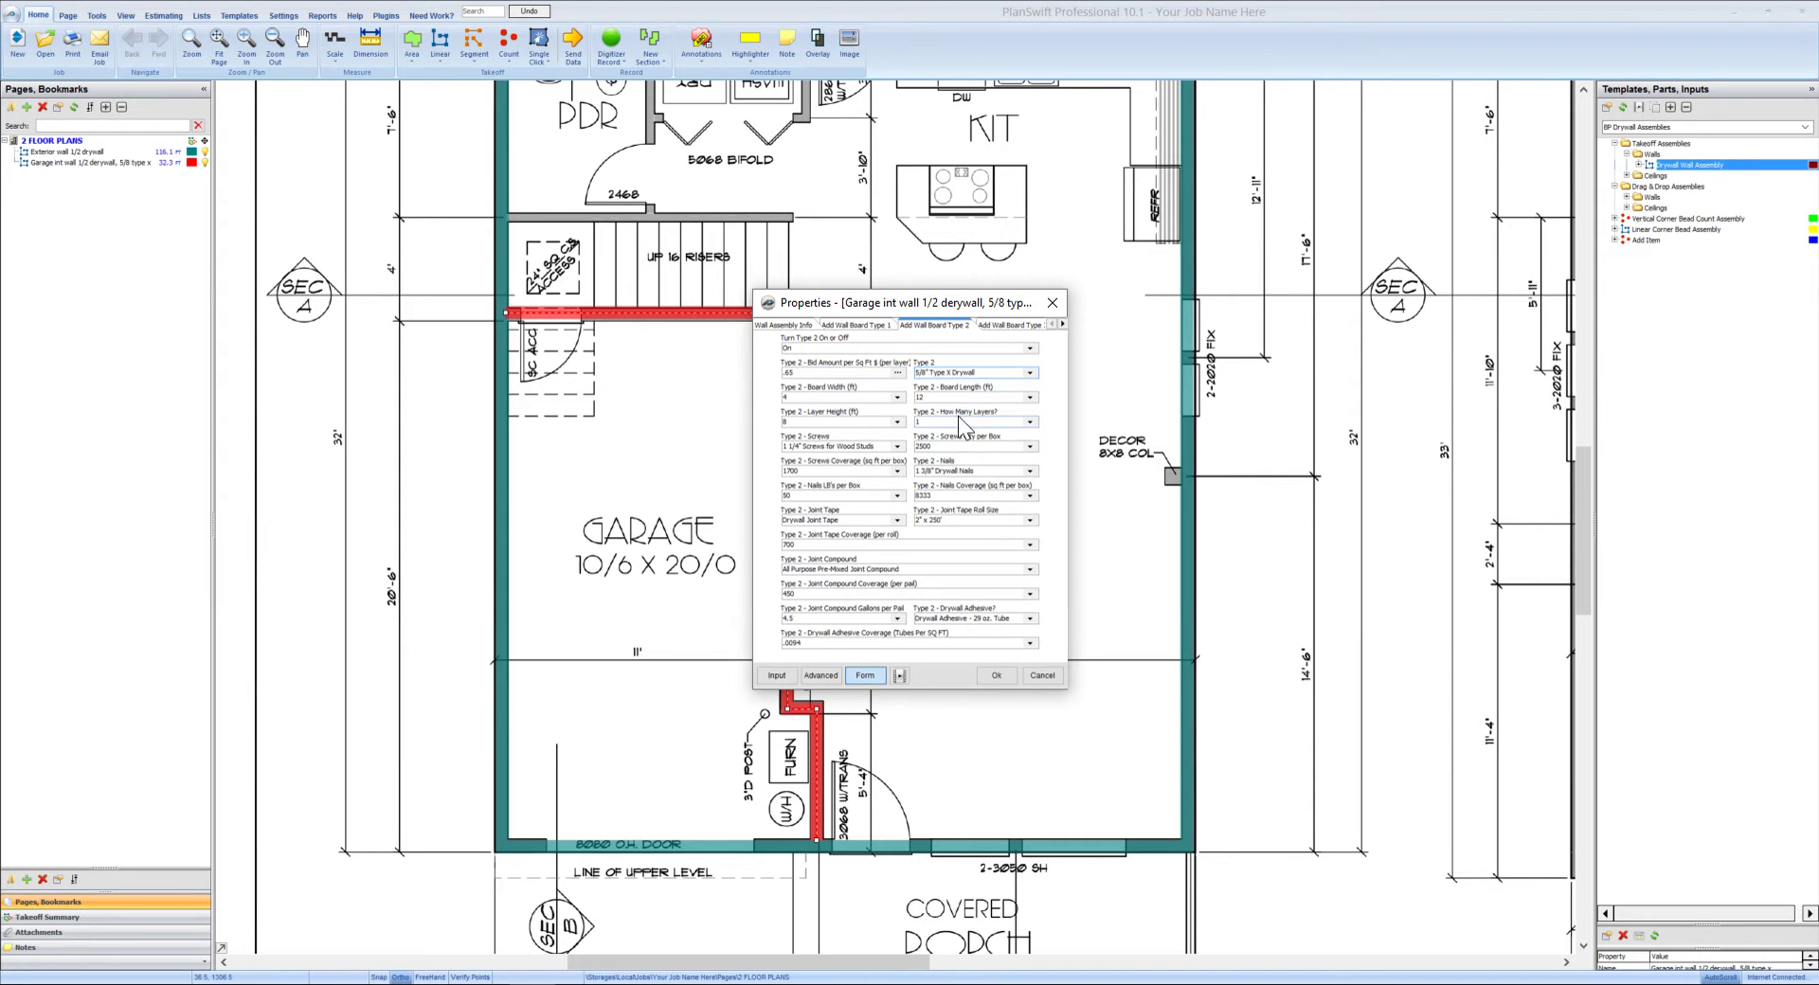
- Set the garage wall's Type 2 layer height to 10 ft and accept the properties
{"action": "left_click", "coordinate": [897, 422]}
{"action": "left_click", "coordinate": [807, 561]}
{"action": "left_click", "coordinate": [996, 675]}
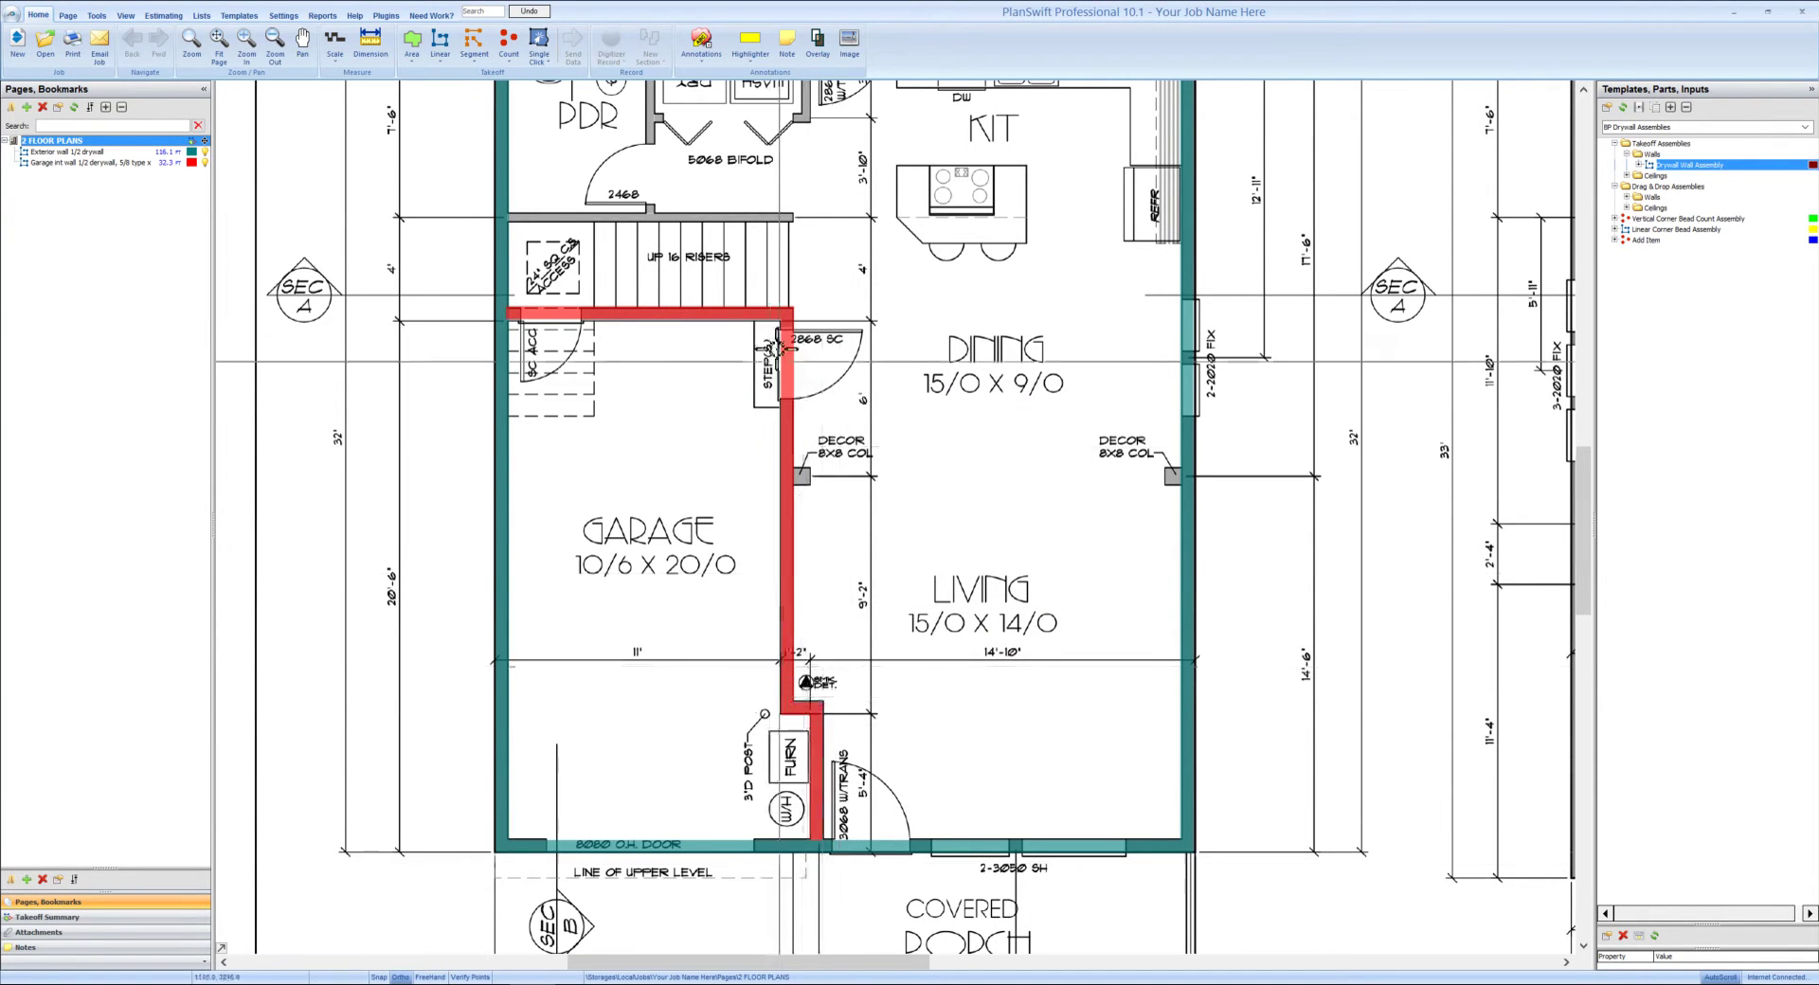
{"action": "left_click_drag", "start_coordinate": [945, 543], "coordinate": [916, 612]}
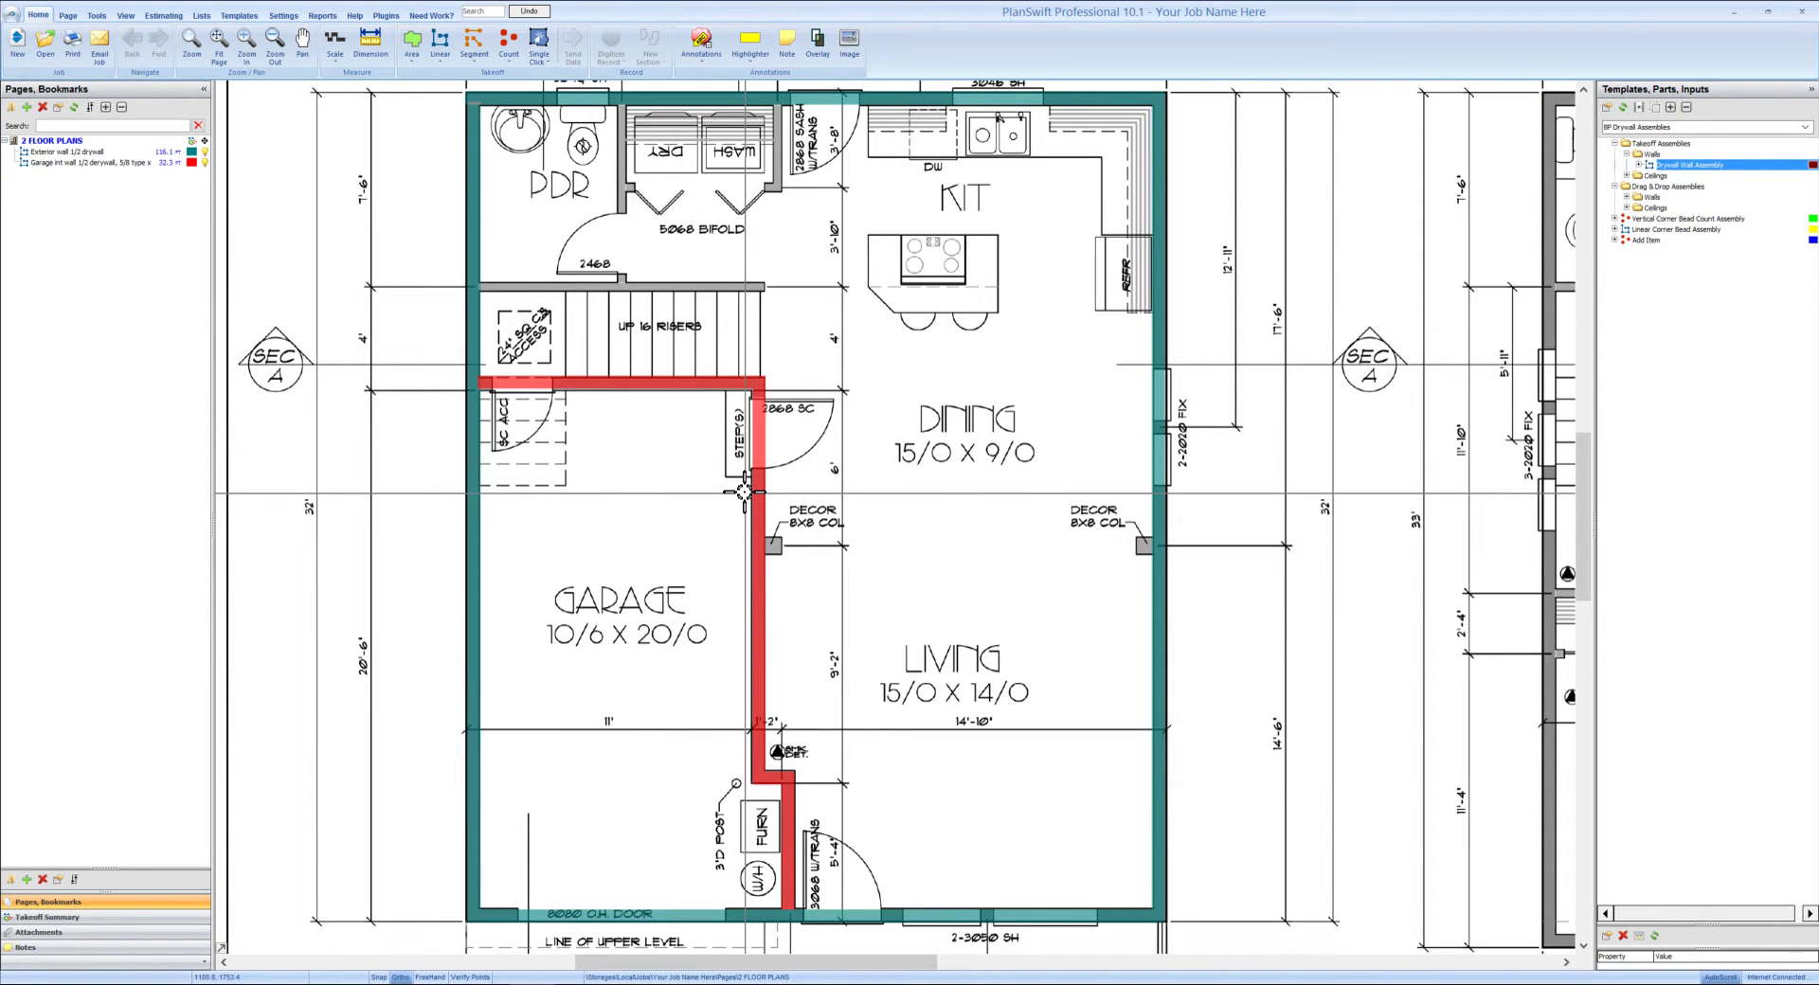
{"action": "mouse_move", "coordinate": [863, 424]}
{"action": "left_mouse_down"}
{"action": "mouse_move", "coordinate": [865, 443]}
{"action": "mouse_move", "coordinate": [842, 429]}
{"action": "left_mouse_up"}
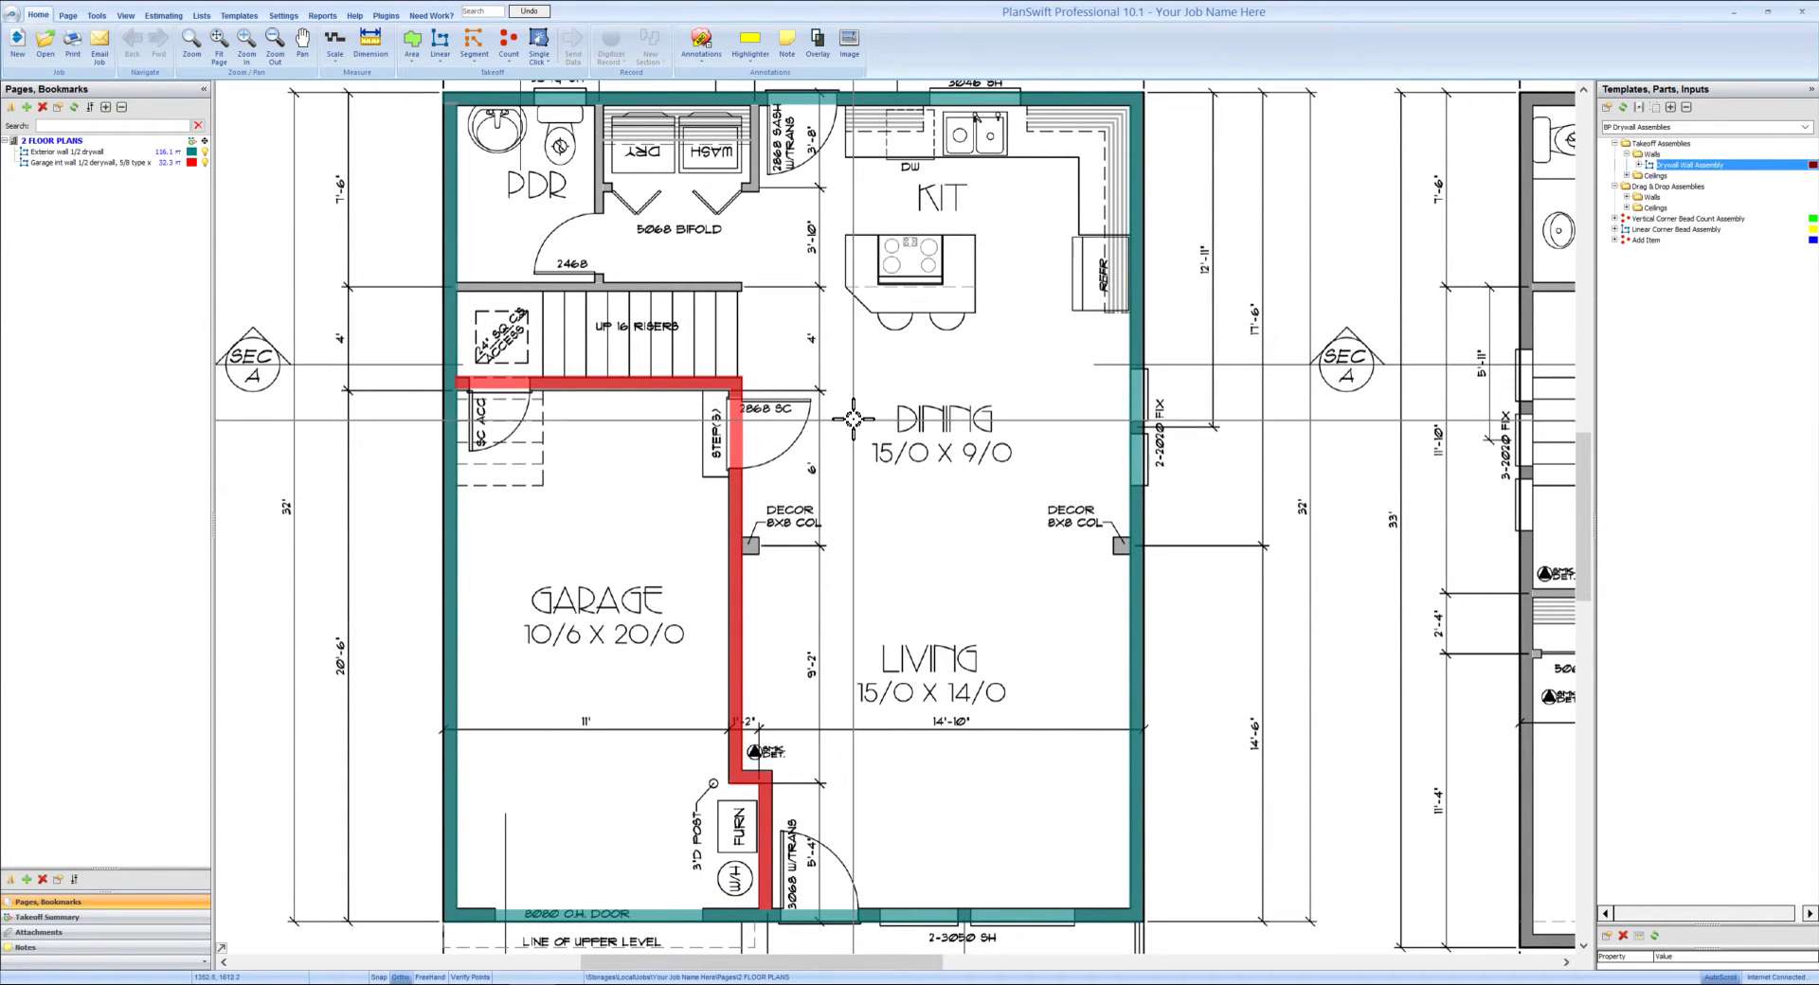
{"action": "left_click_drag", "start_coordinate": [874, 417], "coordinate": [869, 417]}
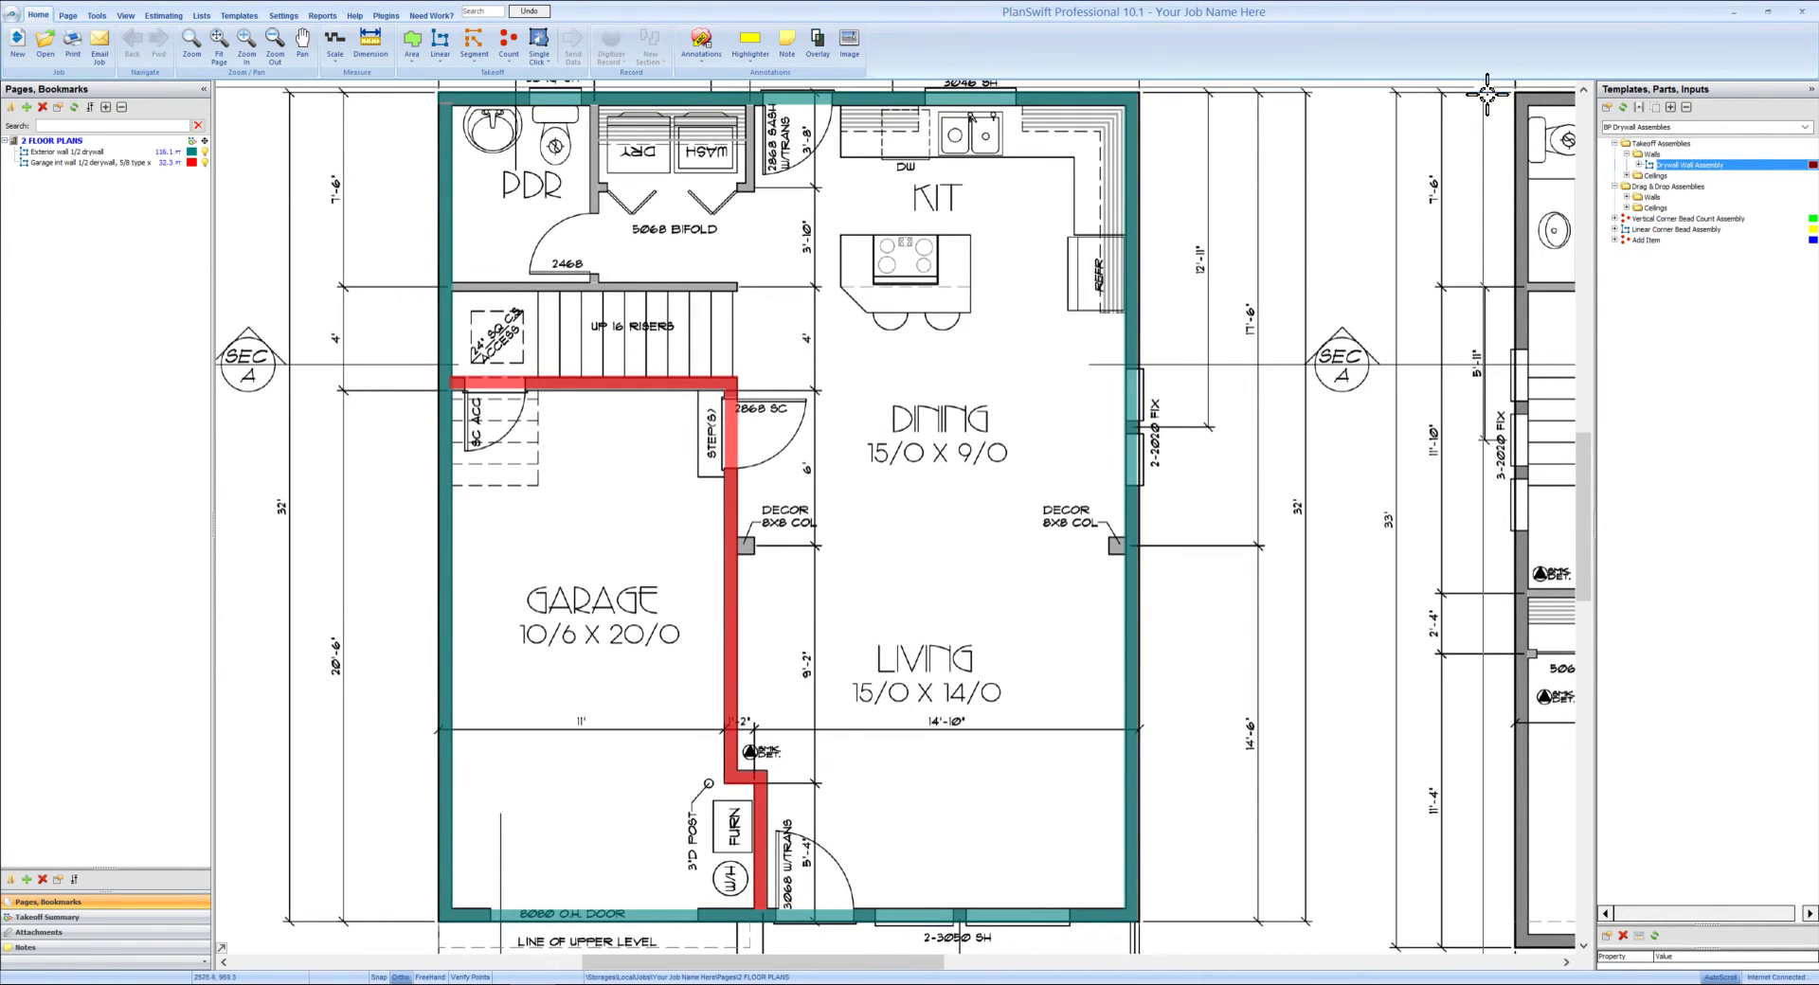
- Start a Drywall Ceiling Assembly named "1/2 ceilings" with a Type 1 bid amount of .50 per sq ft
{"action": "left_click", "coordinate": [1627, 176]}
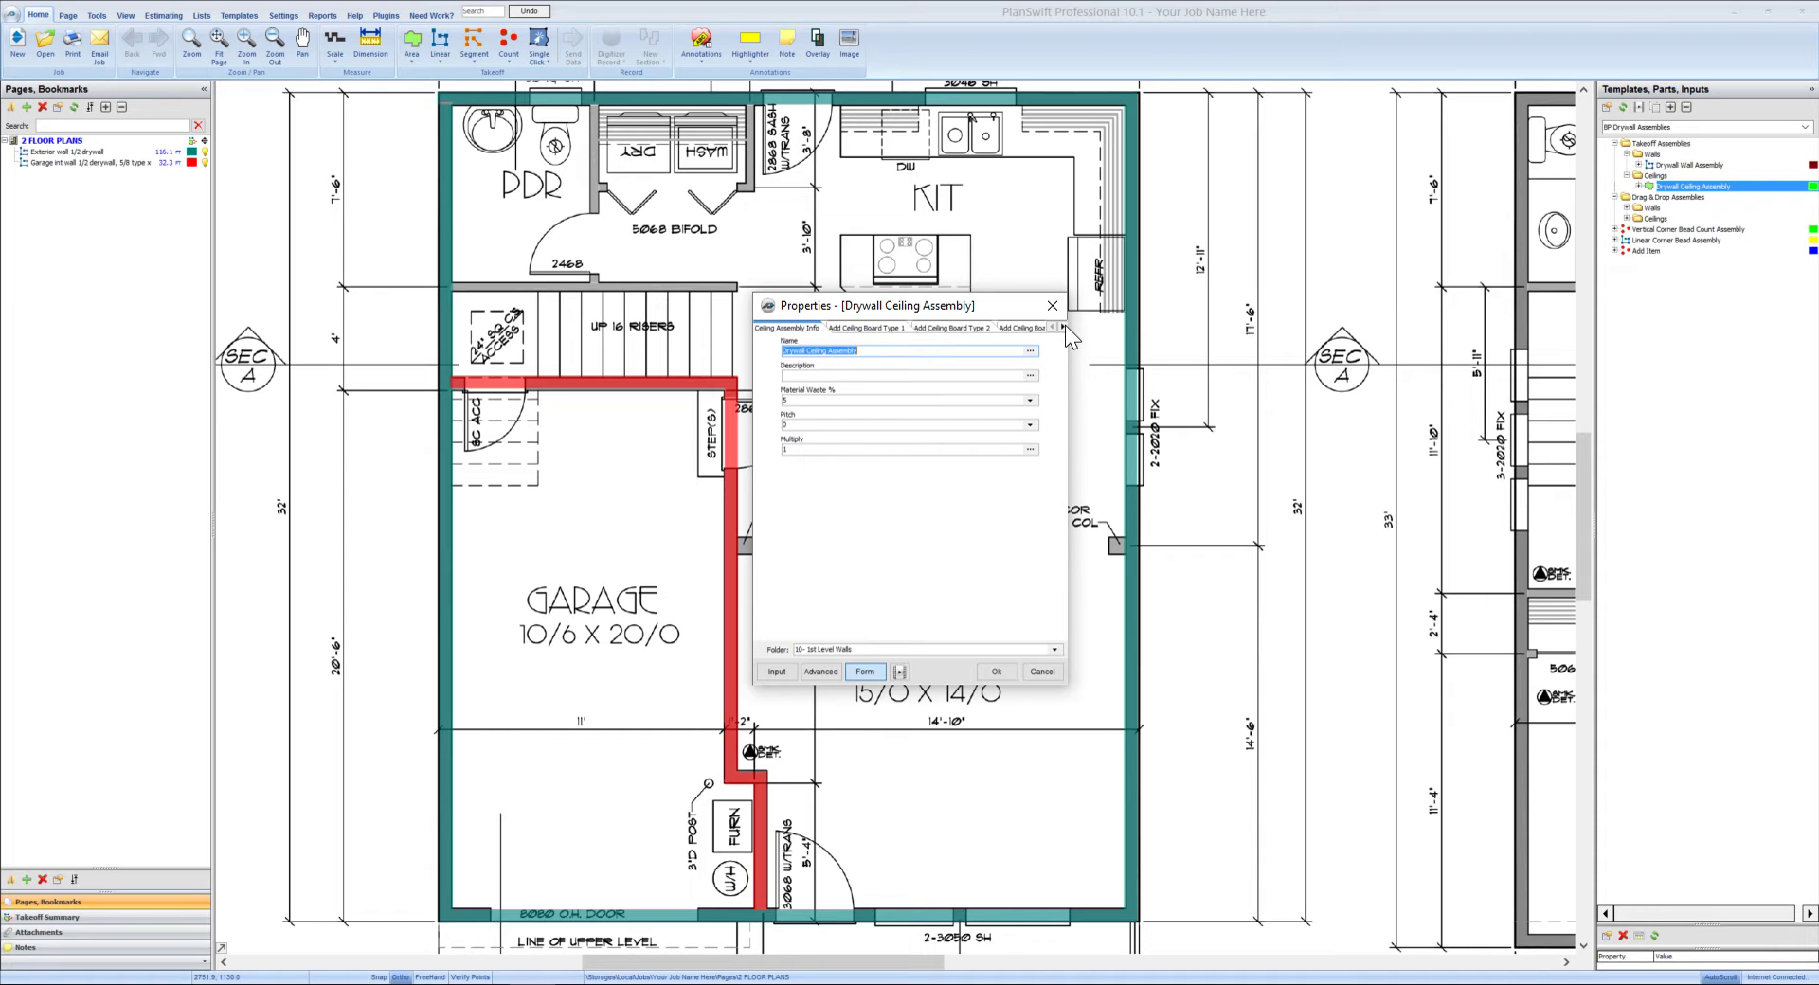
{"action": "type", "text": "1"}
{"action": "left_click", "coordinate": [885, 328]}
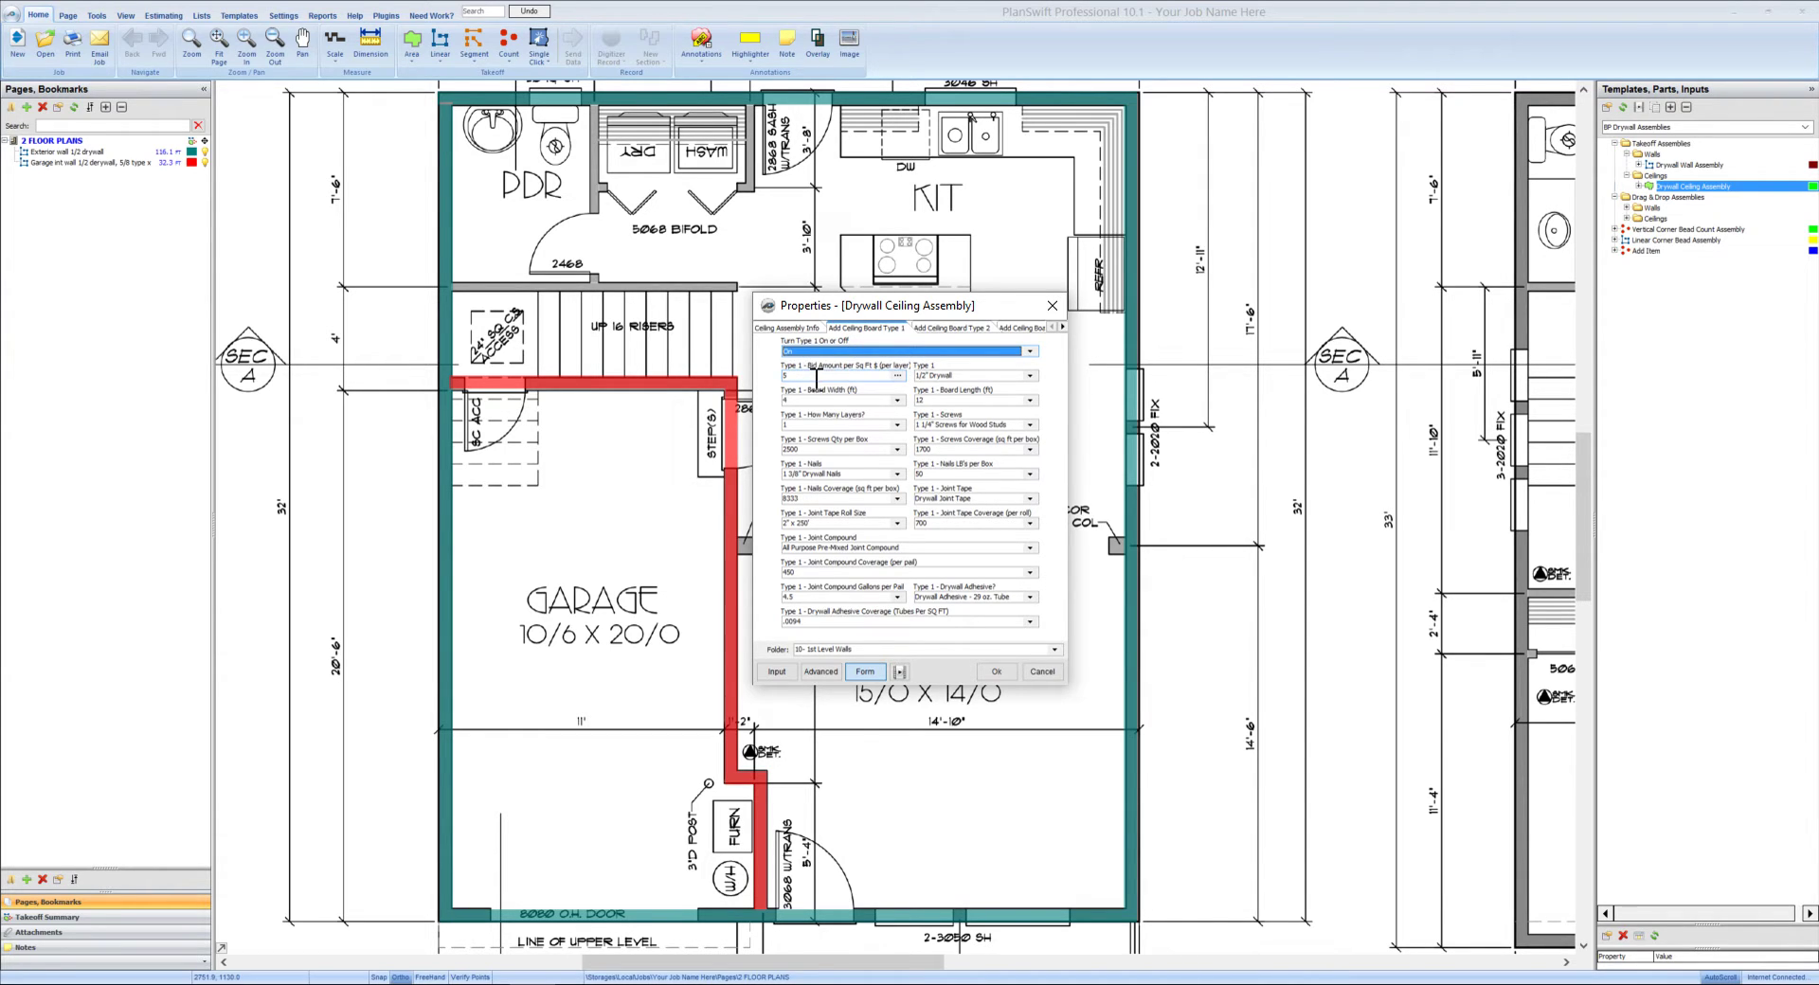
{"action": "key", "text": "Tab"}
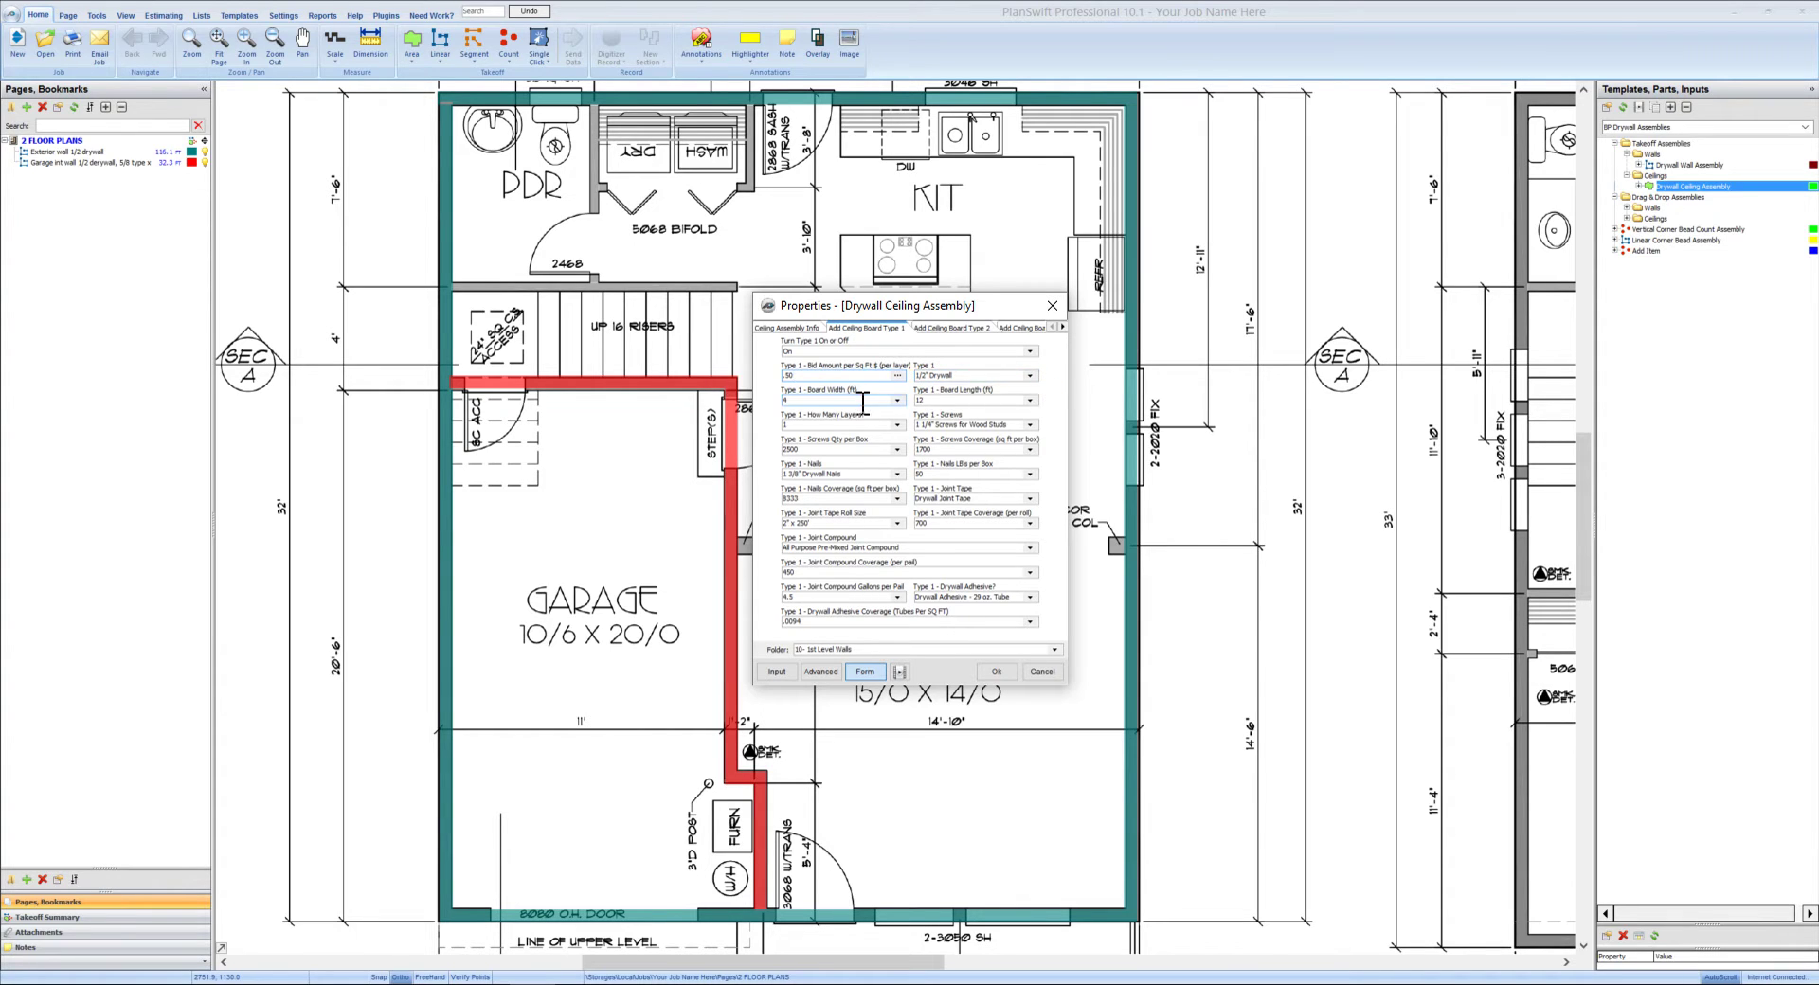
- Assign the ceiling assembly to the 11- 1st Level Ceiling folder and accept its properties
{"action": "left_click", "coordinate": [1055, 650]}
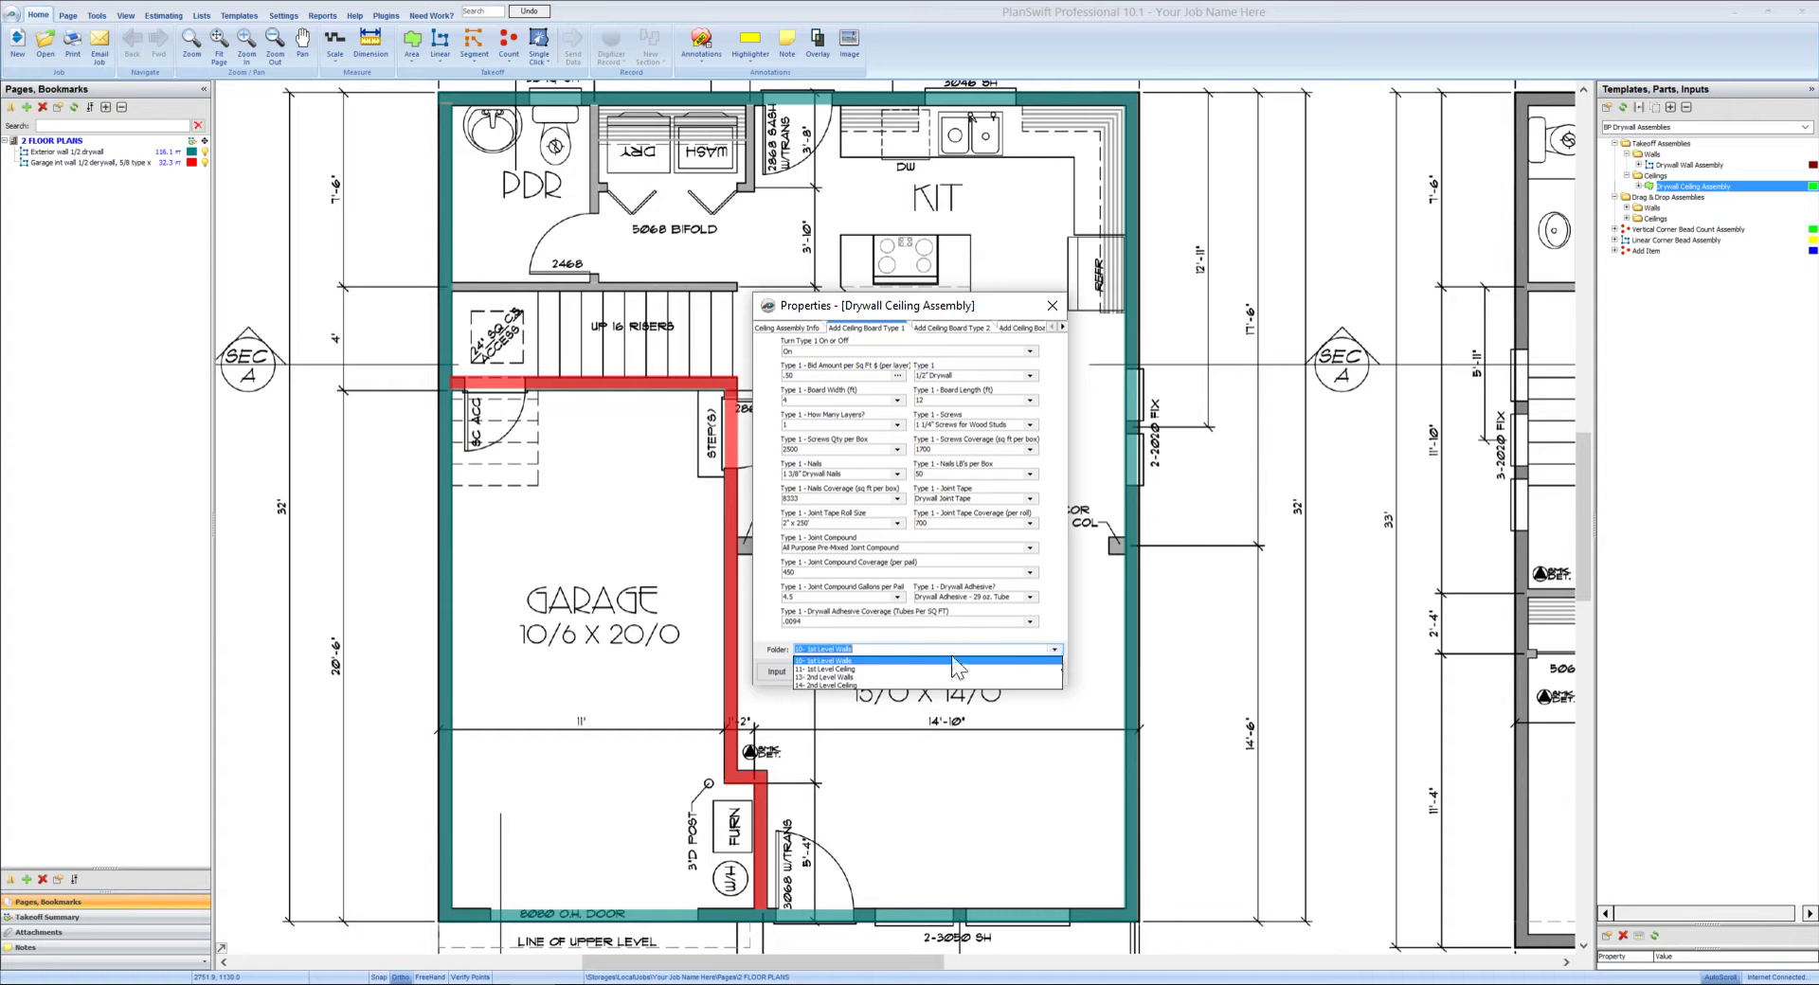
{"action": "left_click", "coordinate": [849, 670]}
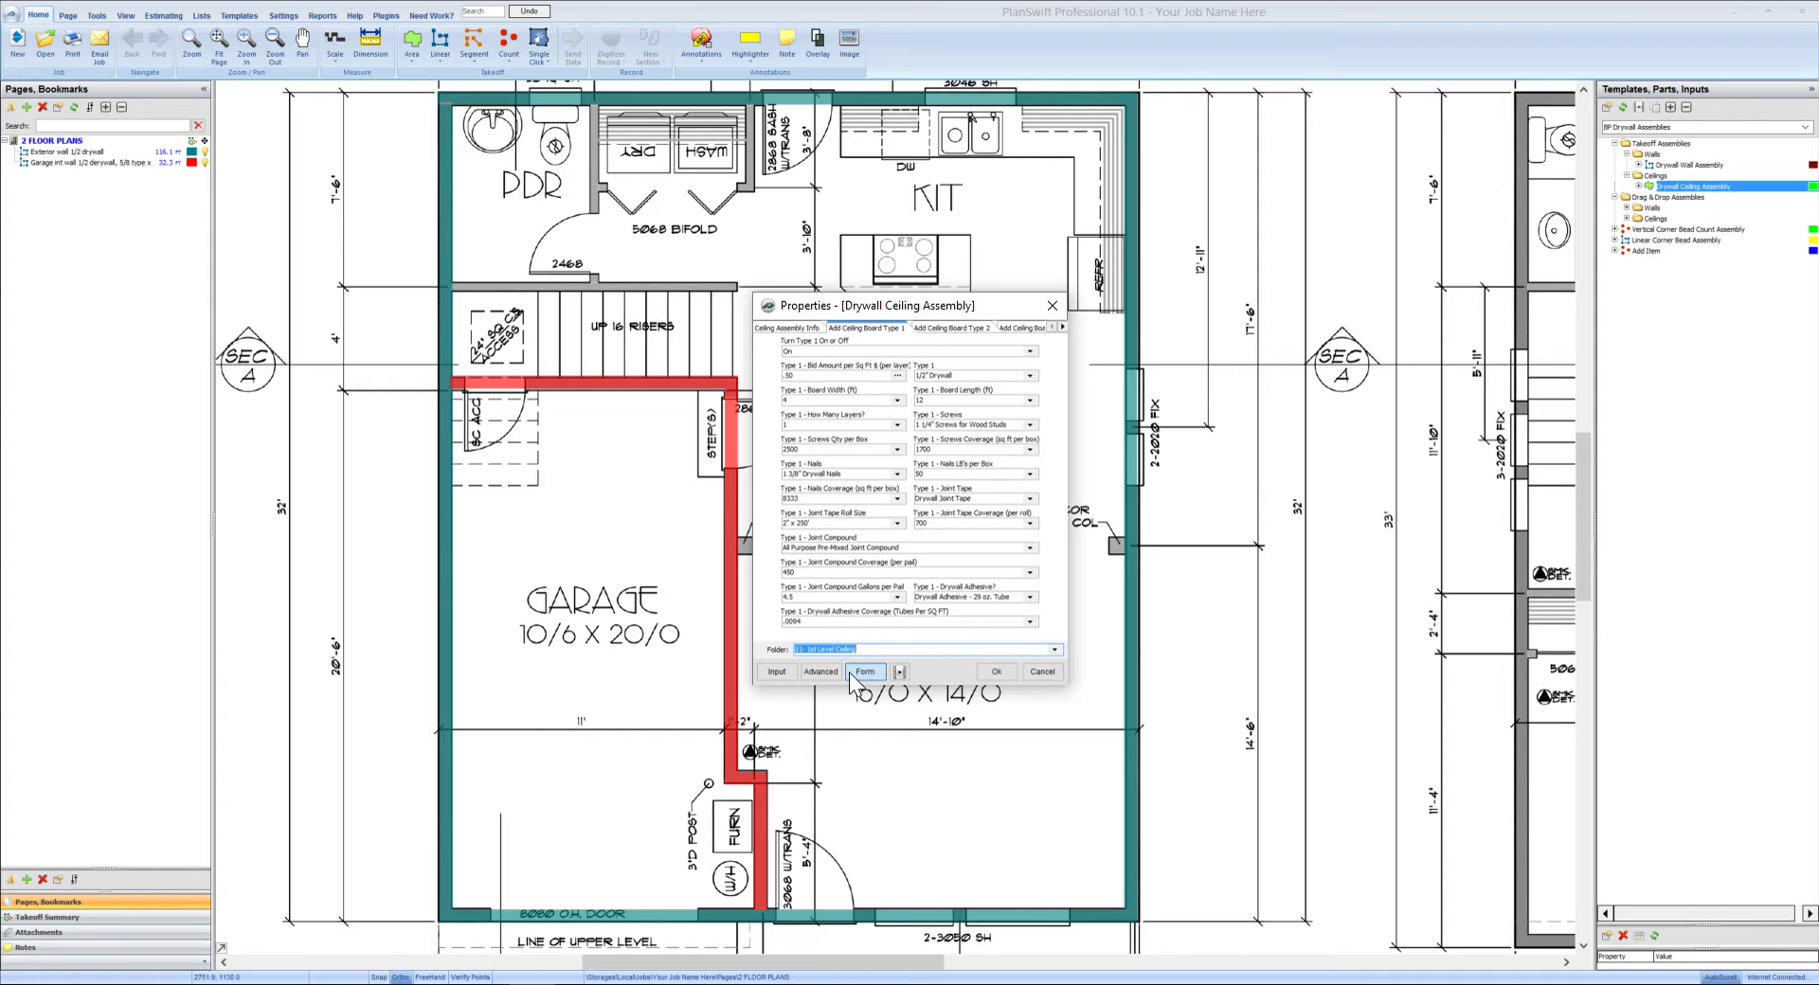
{"action": "left_click", "coordinate": [995, 672]}
- Start tracing the 1/2 ceilings area along the exterior walls, from the powder room corner past the kitchen to the living room's front corner
{"action": "left_click_drag", "start_coordinate": [471, 236], "coordinate": [667, 390]}
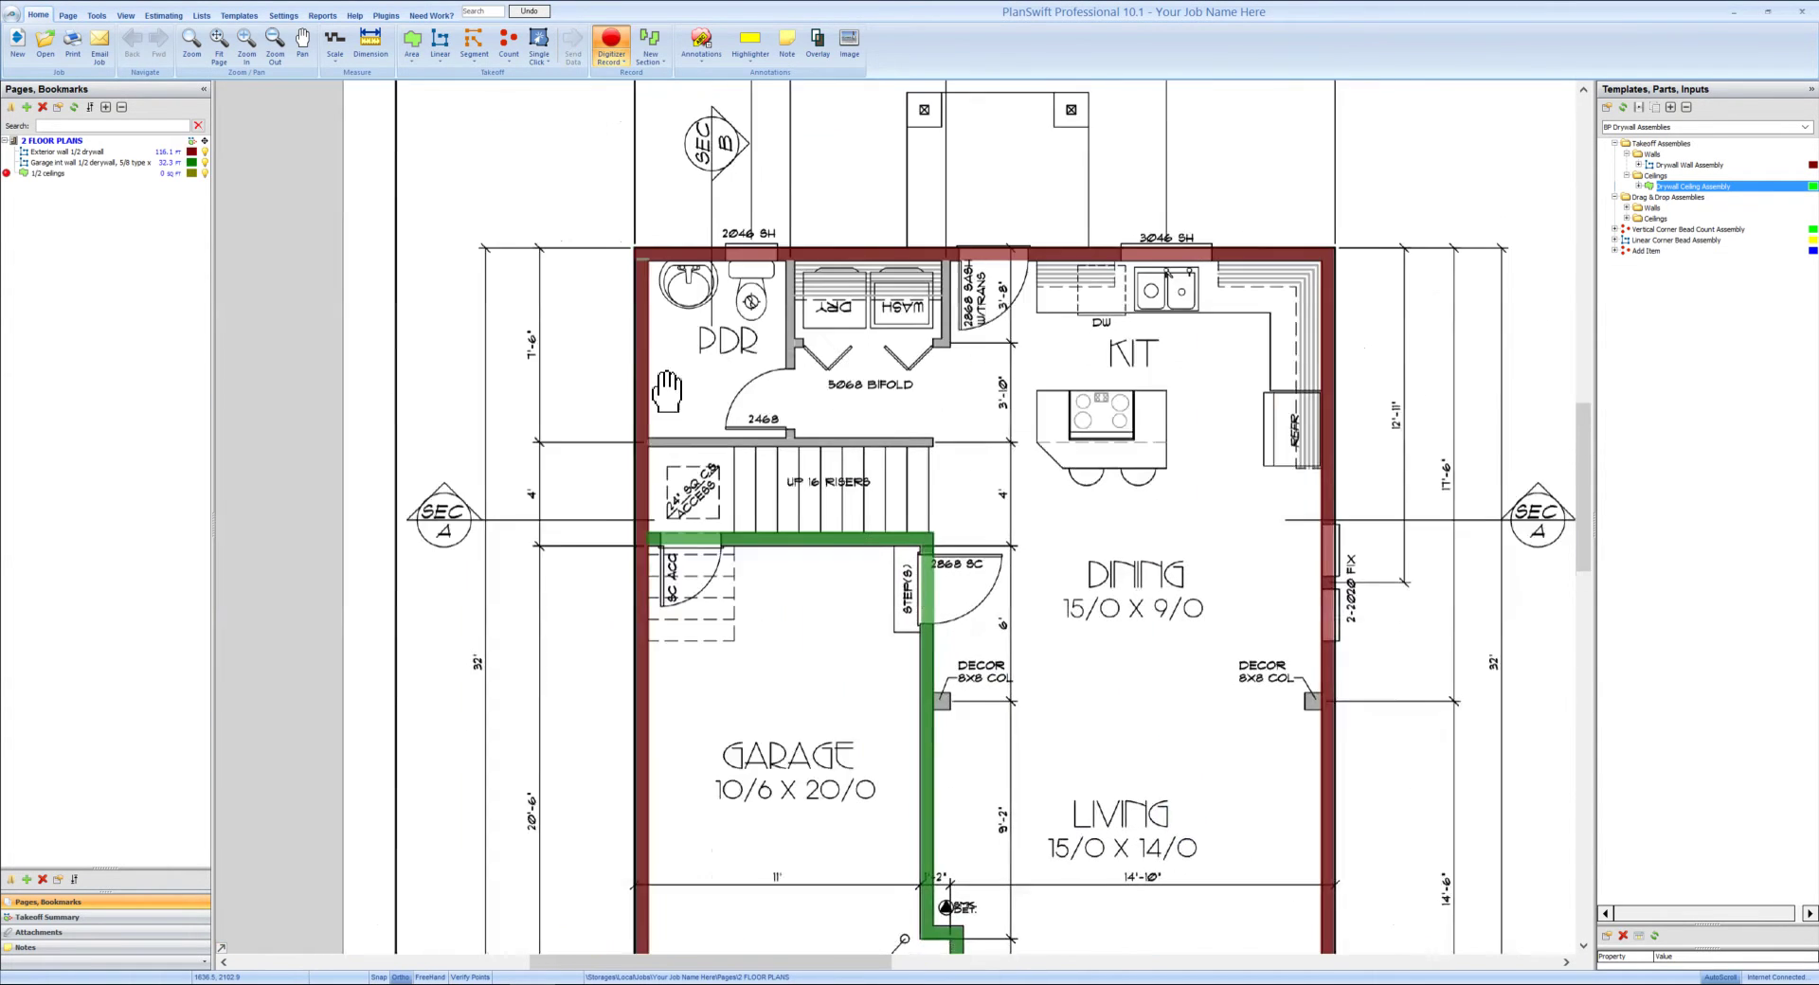
{"action": "scroll", "coordinate": [622, 277], "scroll_direction": "up", "scroll_amount": 2}
{"action": "left_click", "coordinate": [697, 229]}
{"action": "left_click_drag", "start_coordinate": [1040, 237], "coordinate": [315, 321]}
{"action": "left_click_drag", "start_coordinate": [1255, 290], "coordinate": [845, 302]}
{"action": "left_click", "coordinate": [1195, 314]}
{"action": "scroll", "coordinate": [1196, 315], "scroll_direction": "down", "scroll_amount": 2}
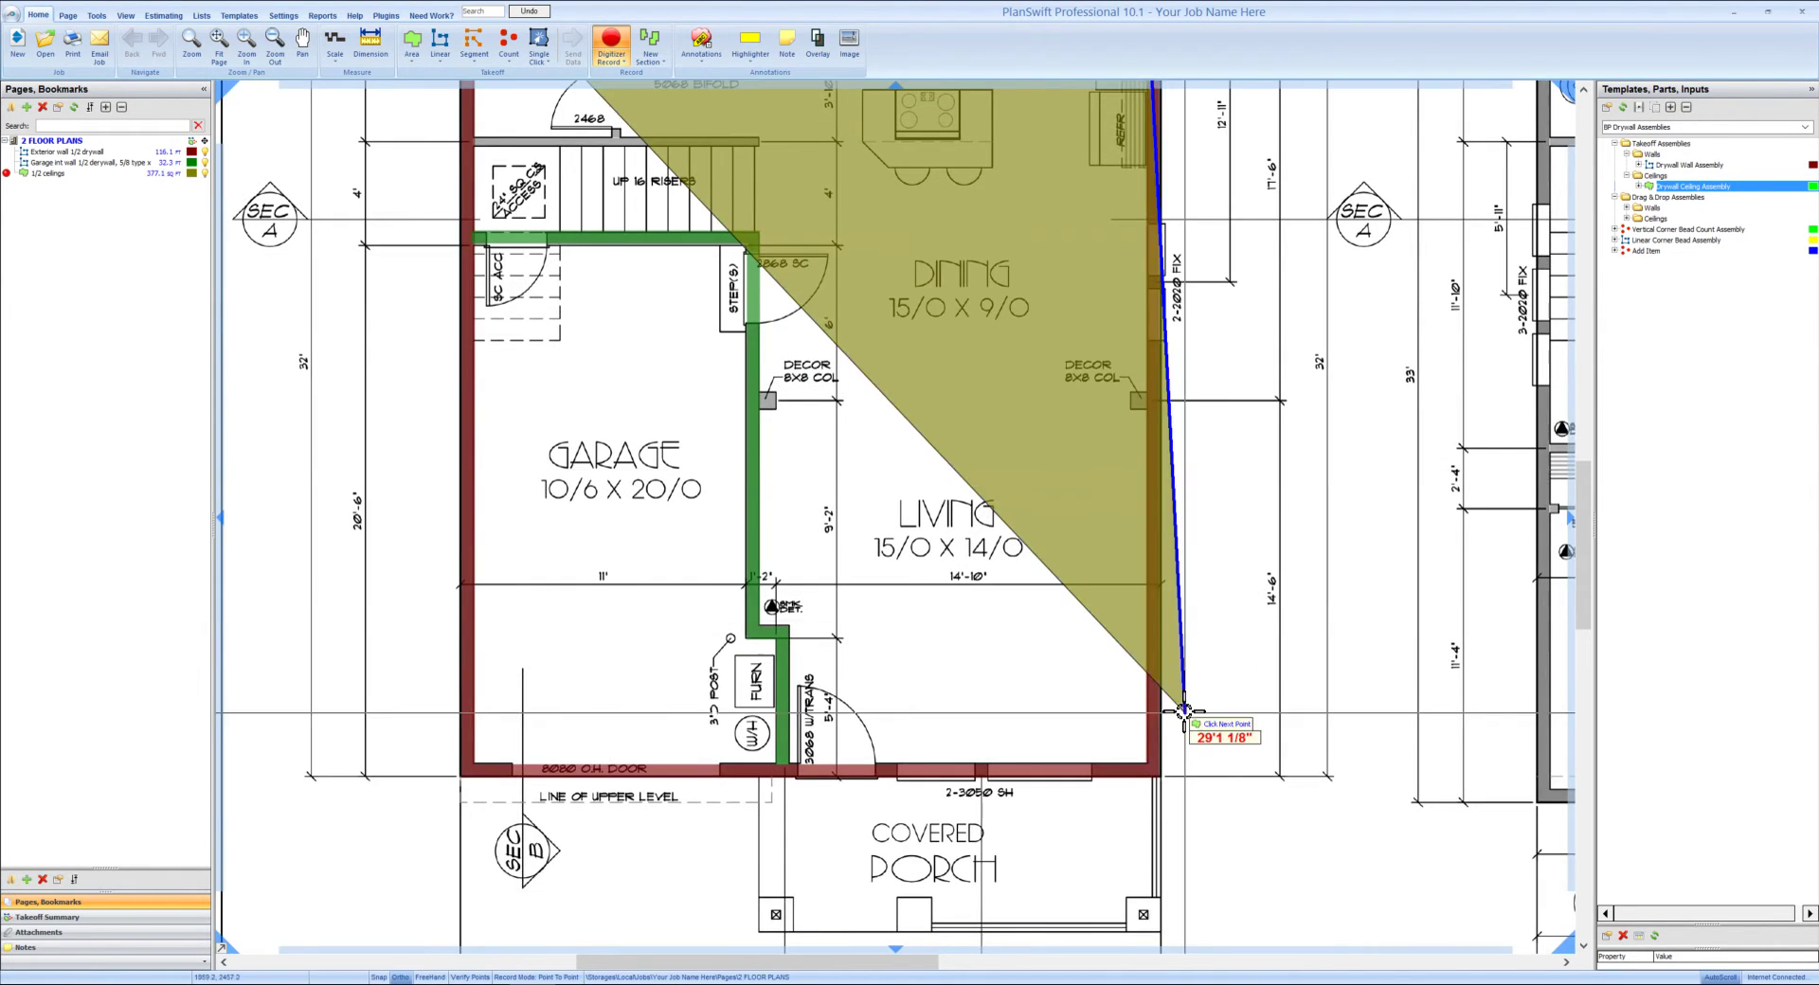
{"action": "left_click", "coordinate": [1157, 769]}
- Complete the 1/2 ceilings area along the front wall, around the garage wall jog, and along the stair wall to the powder room's exterior wall
{"action": "scroll", "coordinate": [803, 767], "scroll_direction": "up", "scroll_amount": 2}
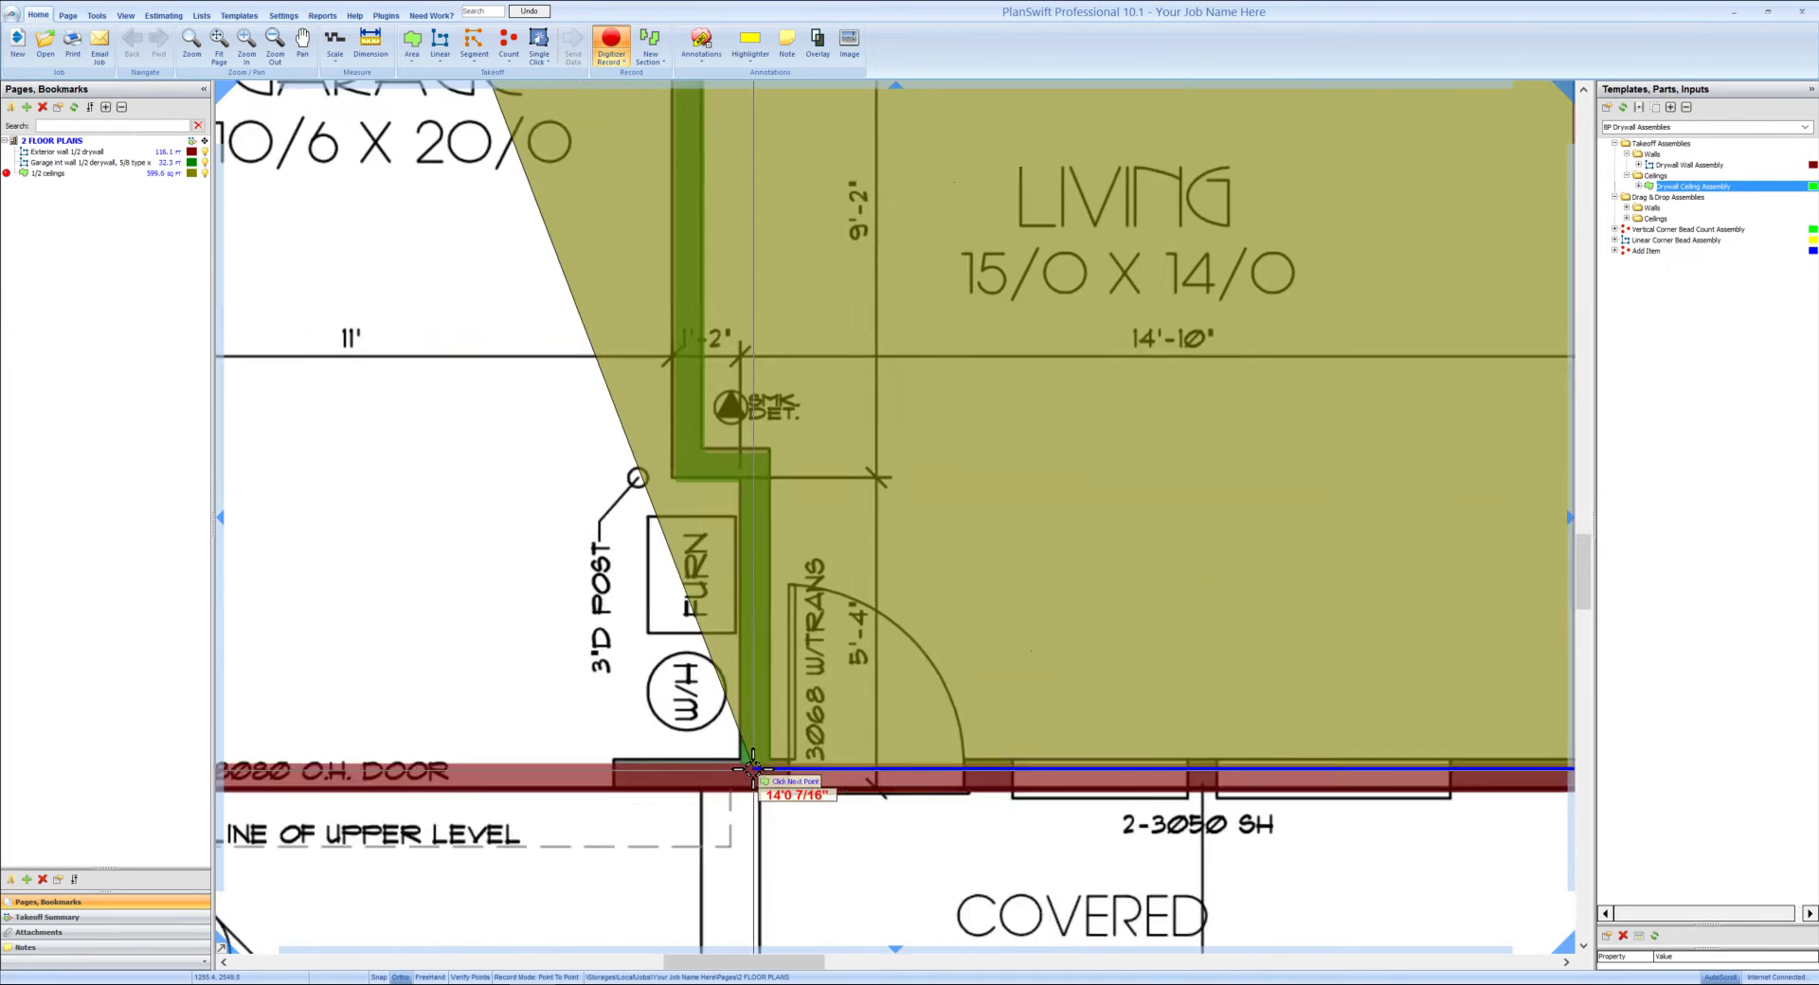
{"action": "left_click", "coordinate": [770, 769]}
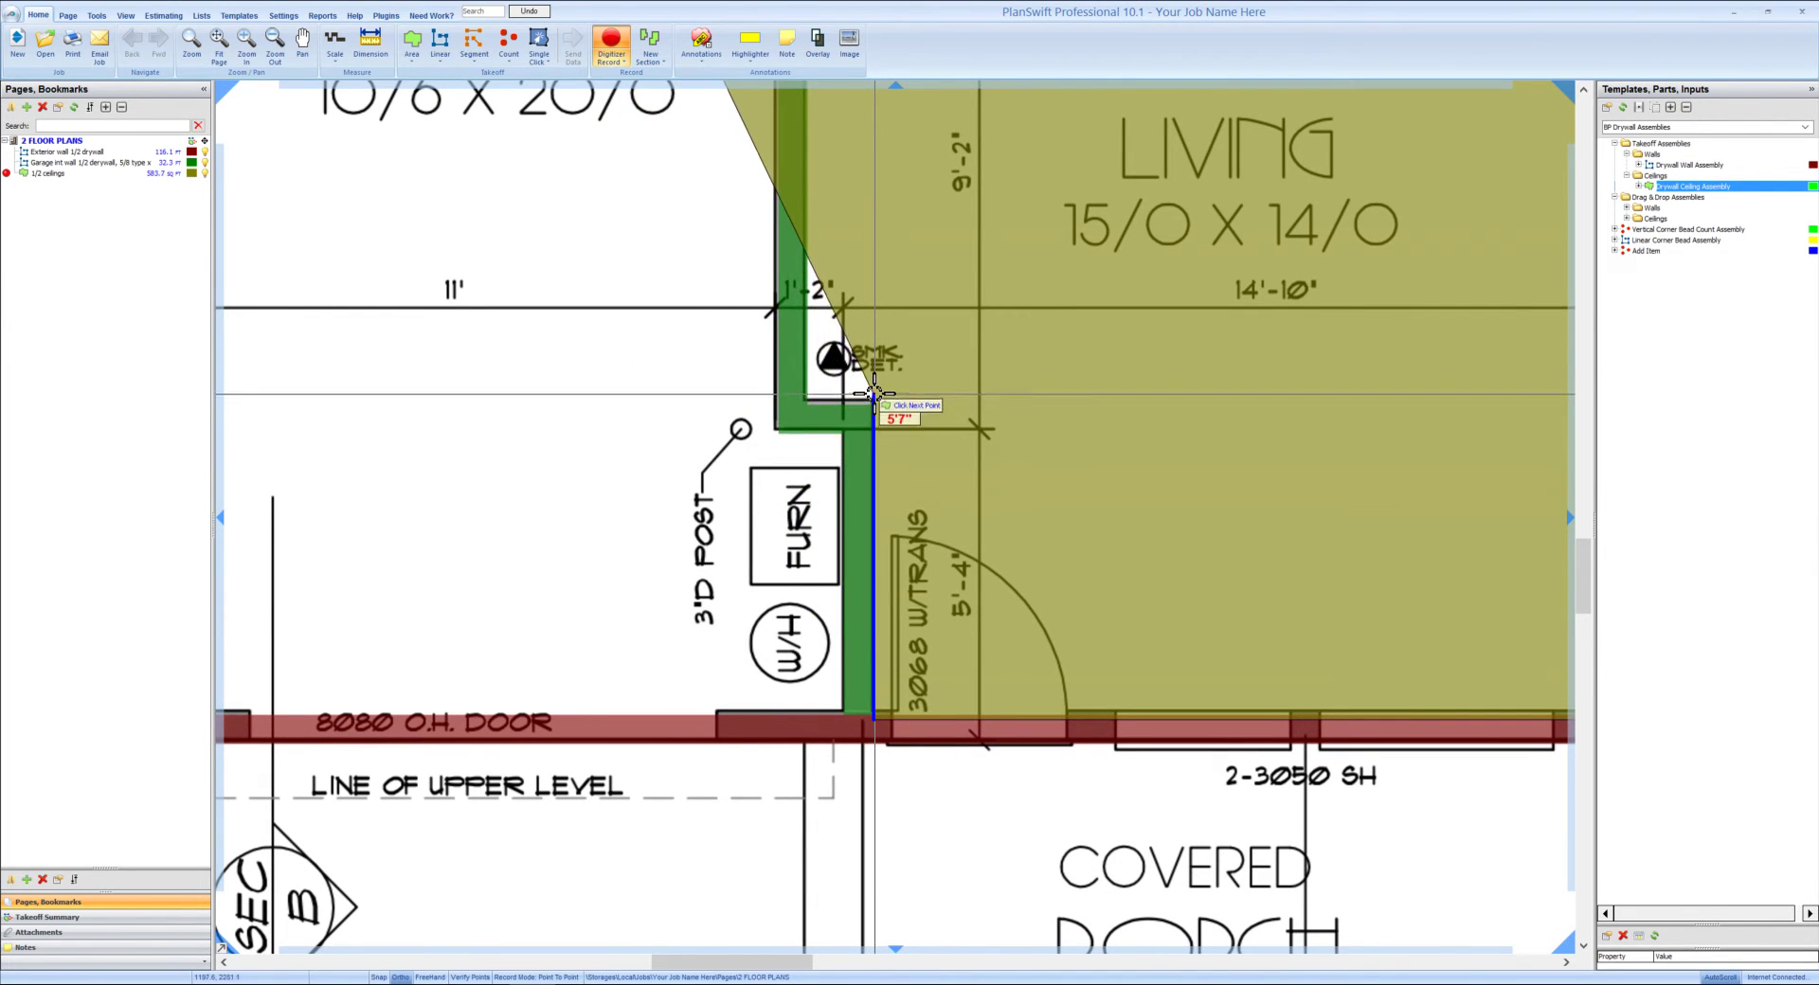
{"action": "left_click", "coordinate": [873, 402]}
{"action": "left_click", "coordinate": [806, 402]}
{"action": "scroll", "coordinate": [805, 402], "scroll_direction": "down", "scroll_amount": 2}
{"action": "left_click_drag", "start_coordinate": [806, 294], "coordinate": [867, 633]}
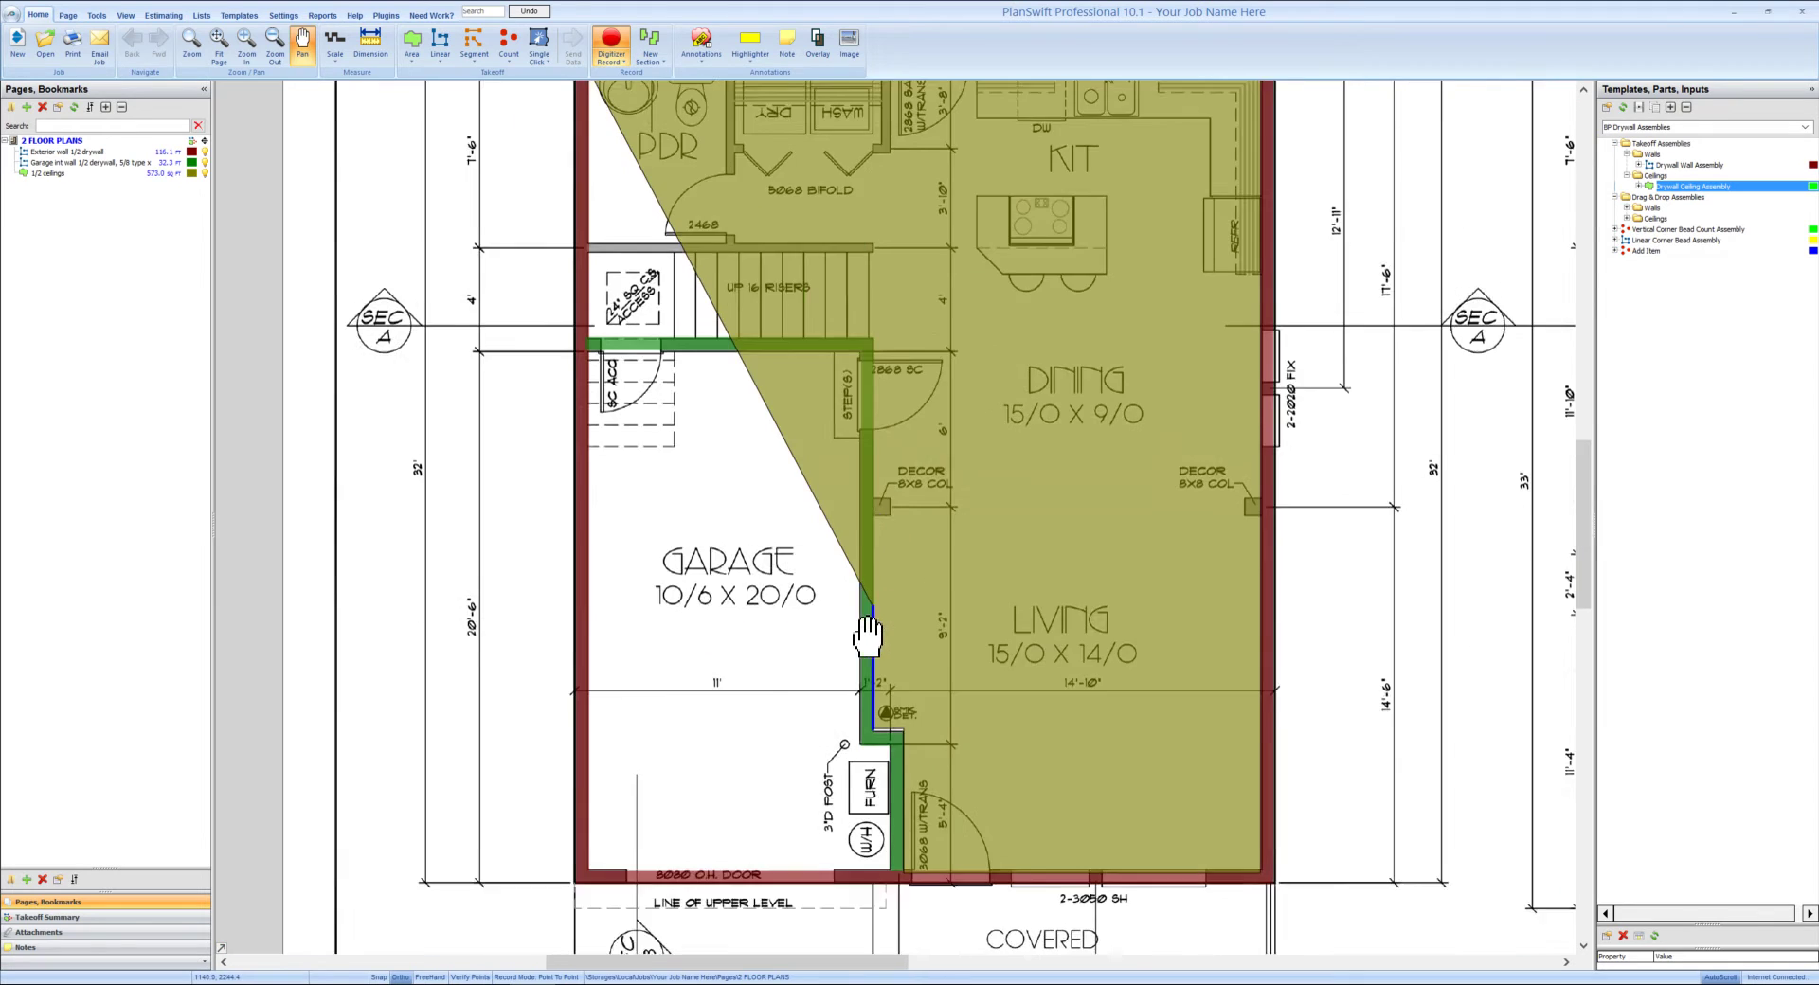
{"action": "scroll", "coordinate": [893, 340], "scroll_direction": "up", "scroll_amount": 4}
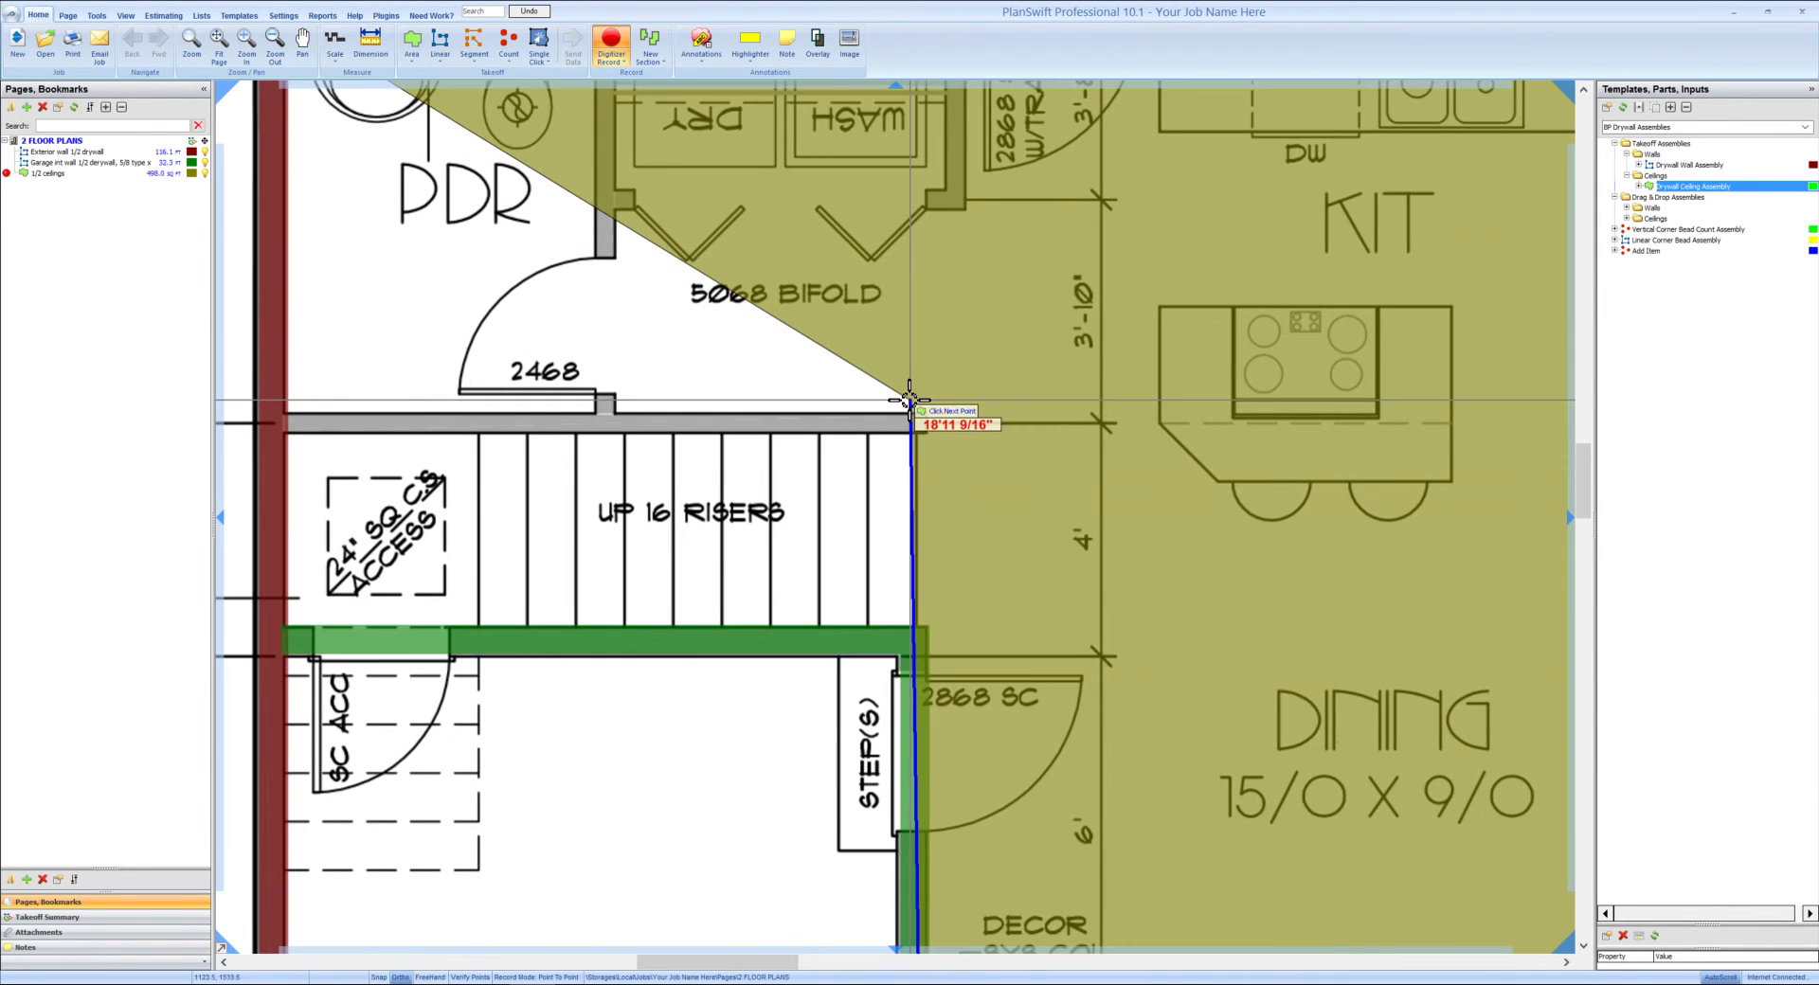
{"action": "left_click", "coordinate": [909, 400]}
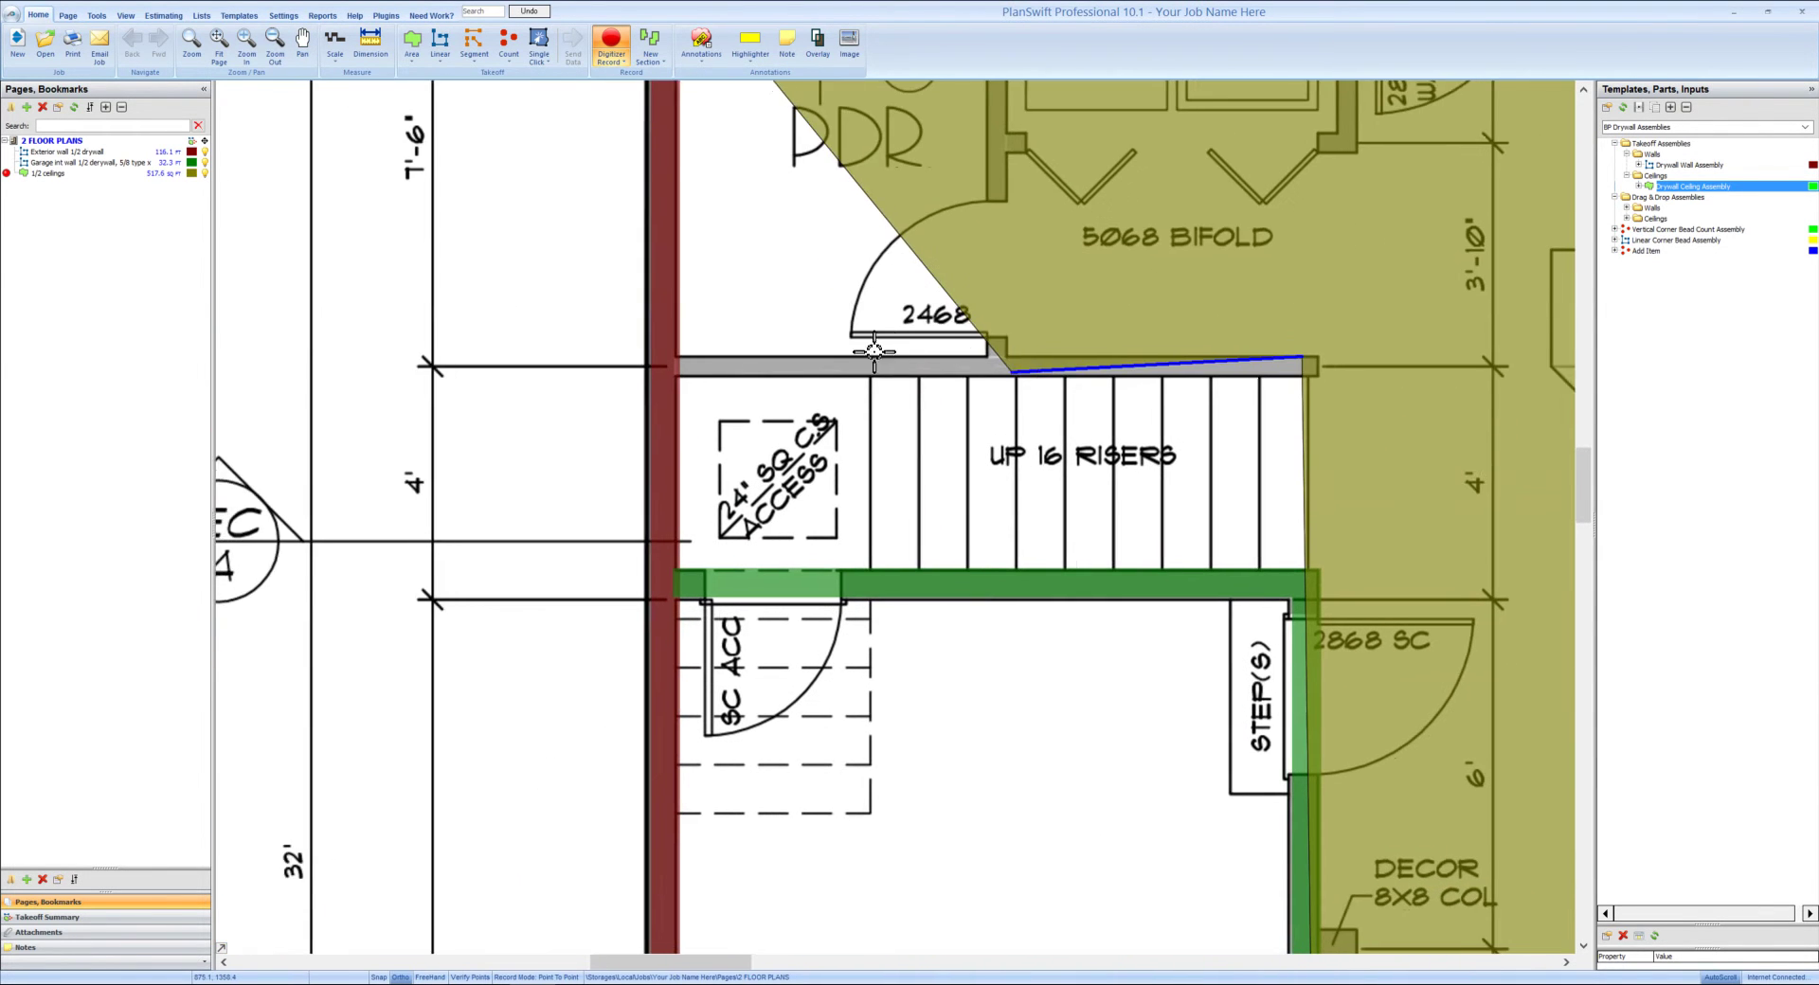
{"action": "double_click", "coordinate": [675, 358]}
- Start another Drywall Ceiling Assembly for the garage and name it "5/8 type x ceilingt"
{"action": "scroll", "coordinate": [763, 606], "scroll_direction": "down", "scroll_amount": 5}
{"action": "left_click_drag", "start_coordinate": [763, 606], "coordinate": [658, 473]}
{"action": "scroll", "coordinate": [703, 487], "scroll_direction": "up", "scroll_amount": 2}
{"action": "scroll", "coordinate": [707, 464], "scroll_direction": "down", "scroll_amount": 1}
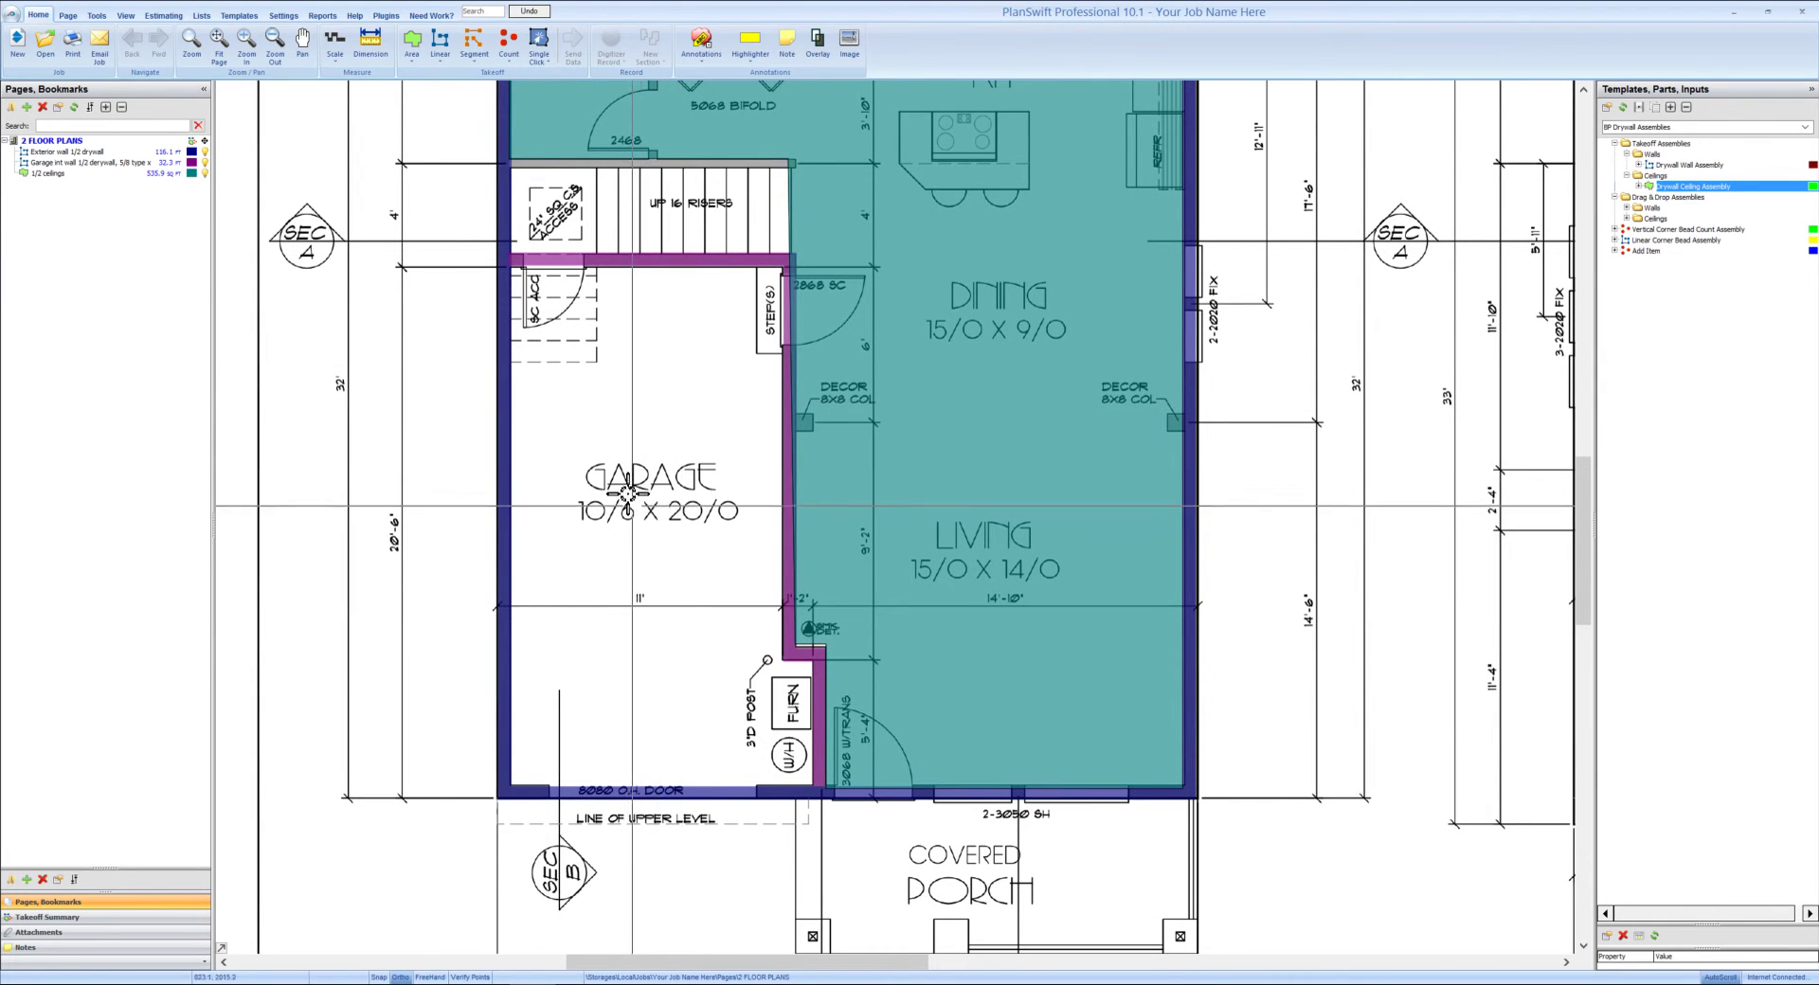
{"action": "left_click_drag", "start_coordinate": [658, 434], "coordinate": [627, 433]}
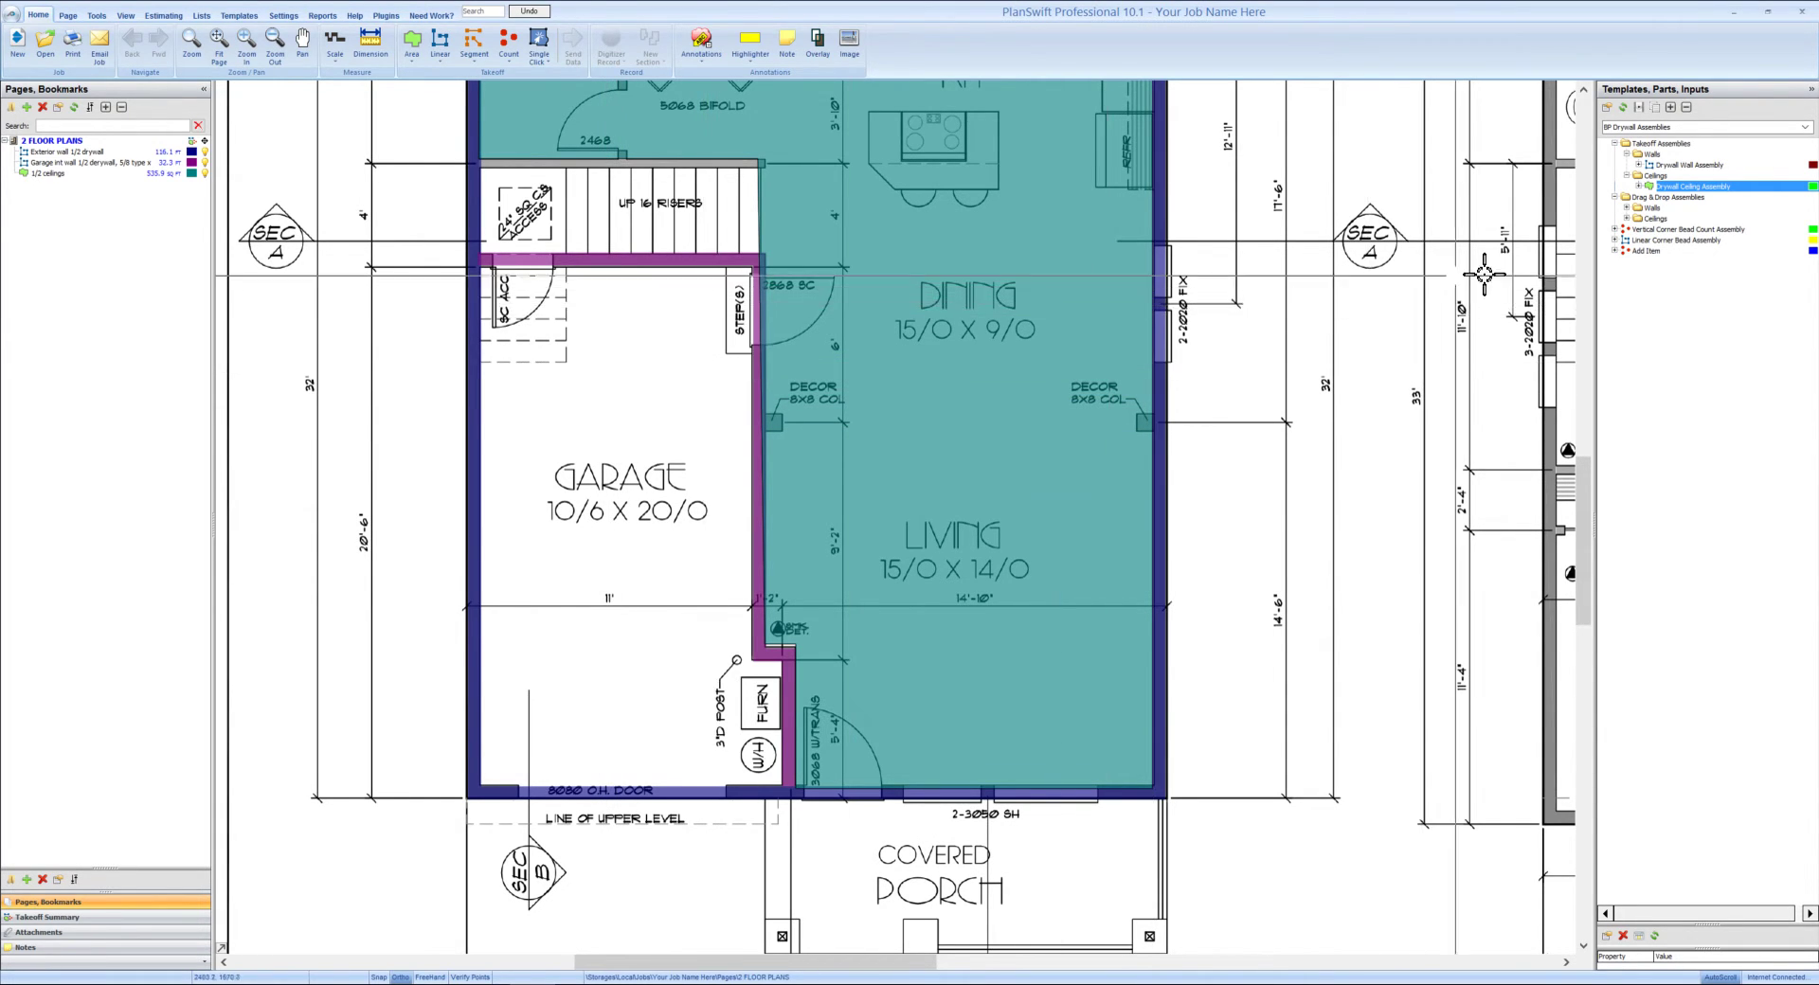
{"action": "left_click", "coordinate": [1602, 188]}
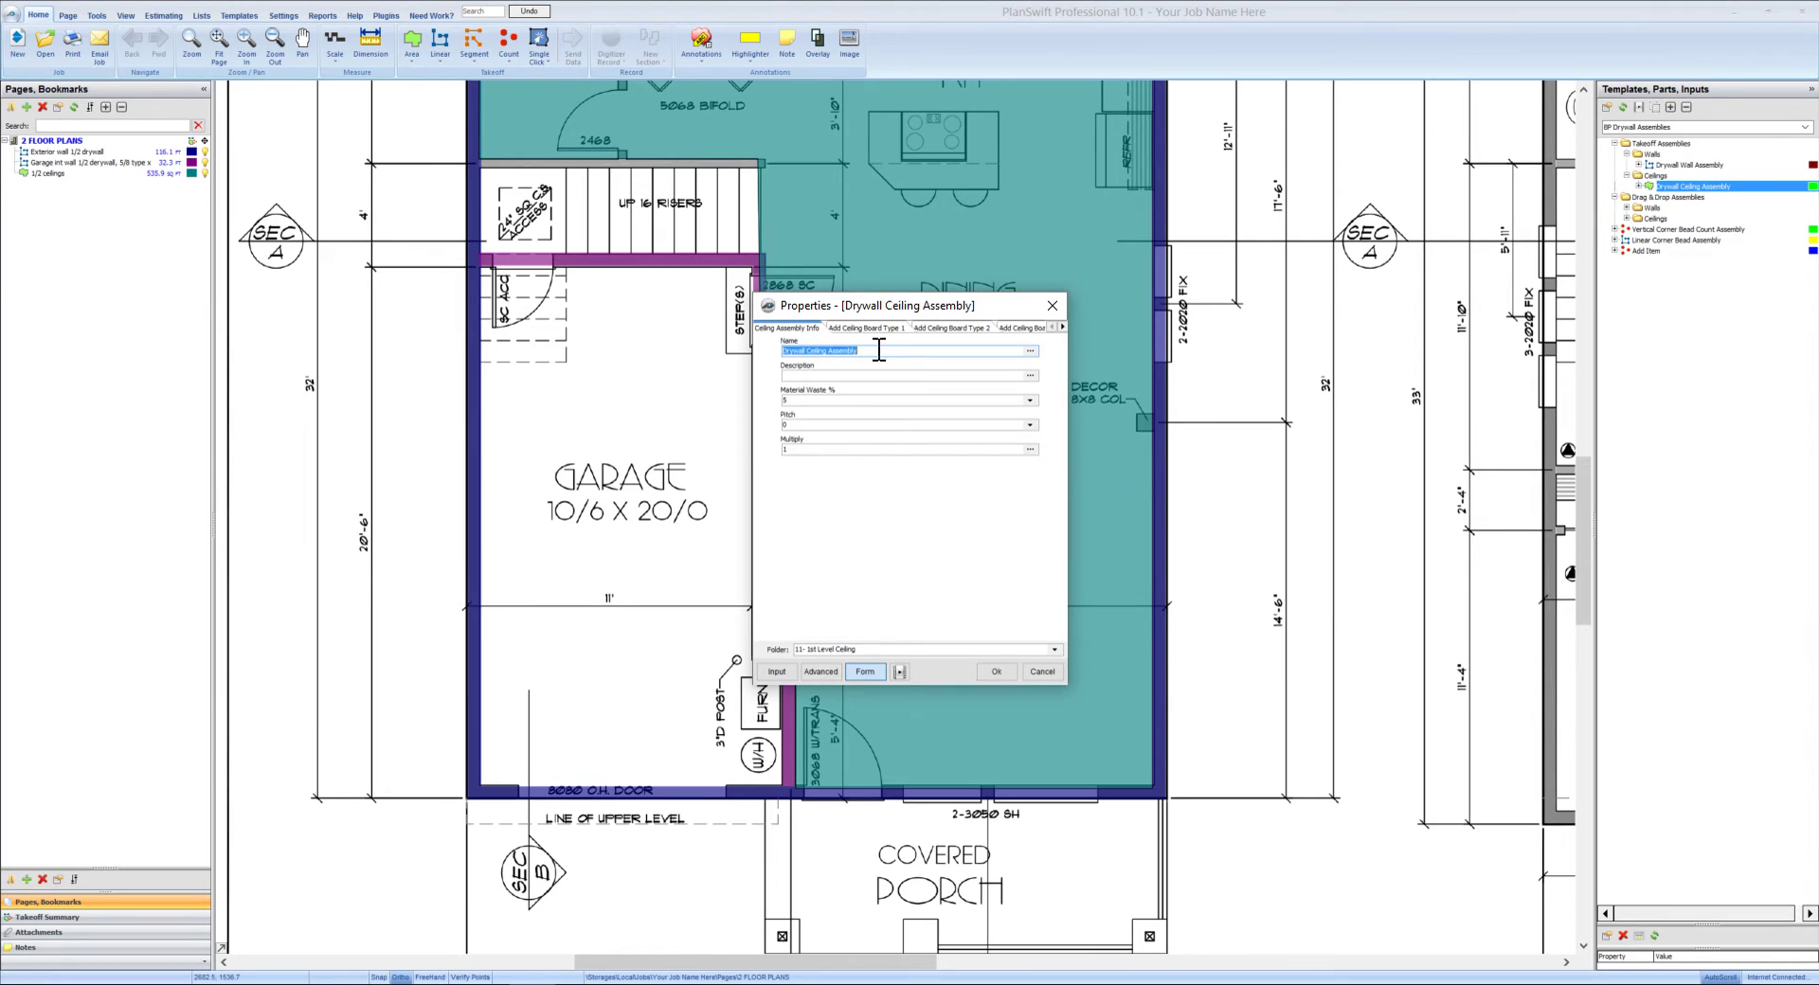
{"action": "type", "text": "5/8 type x ceilingt"}
- Give the garage ceiling's board Type 1 a bid amount of .65 per sq ft and 5/8" Type X Drywall, and accept the properties
{"action": "left_click", "coordinate": [898, 330]}
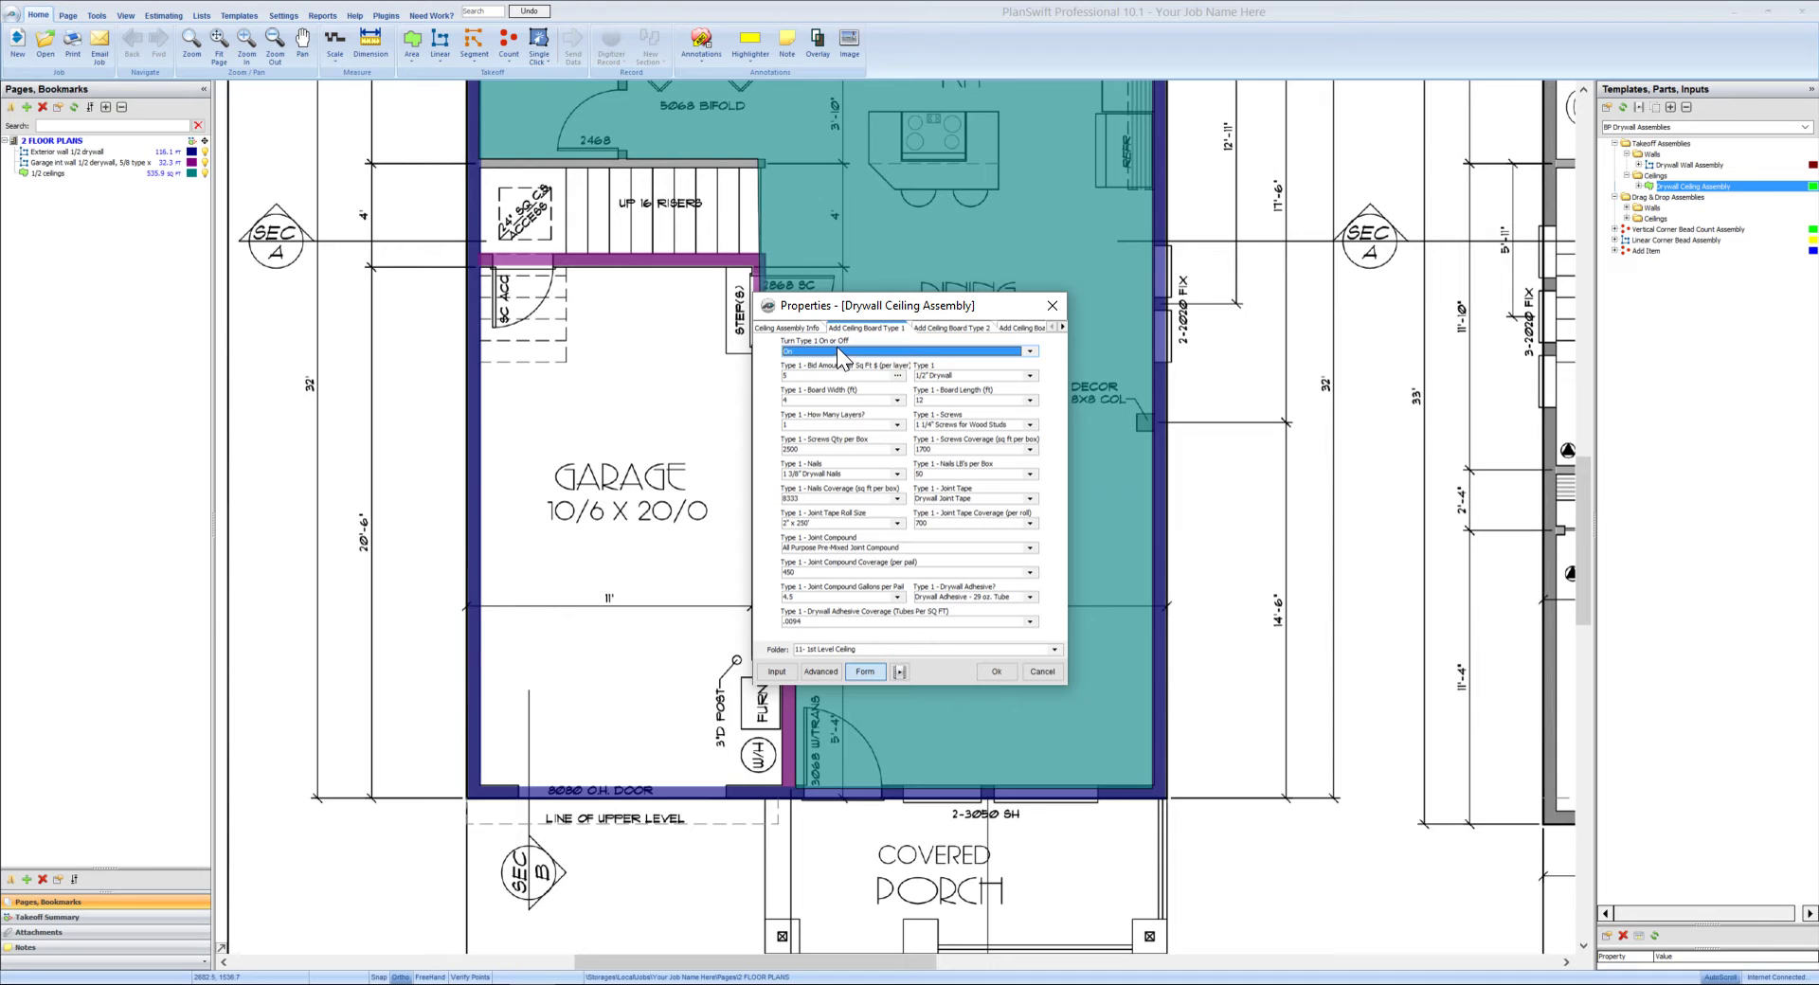
{"action": "left_click", "coordinate": [782, 376]}
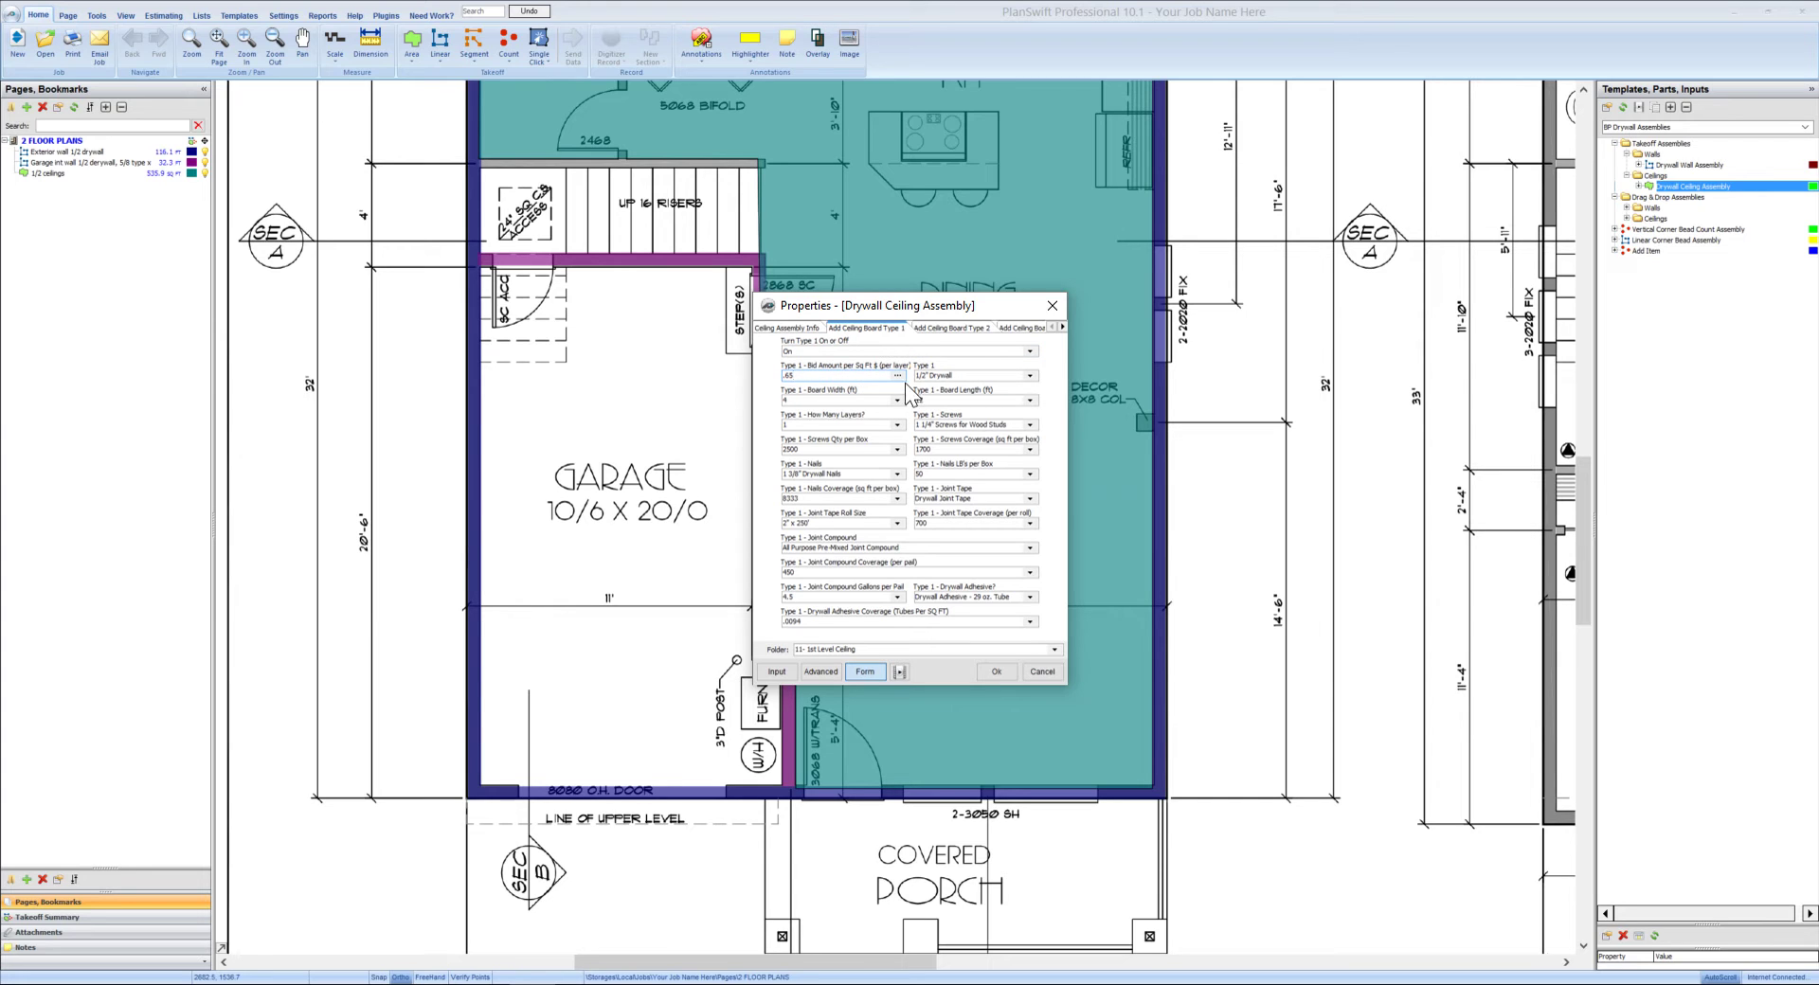
{"action": "left_click", "coordinate": [1030, 377]}
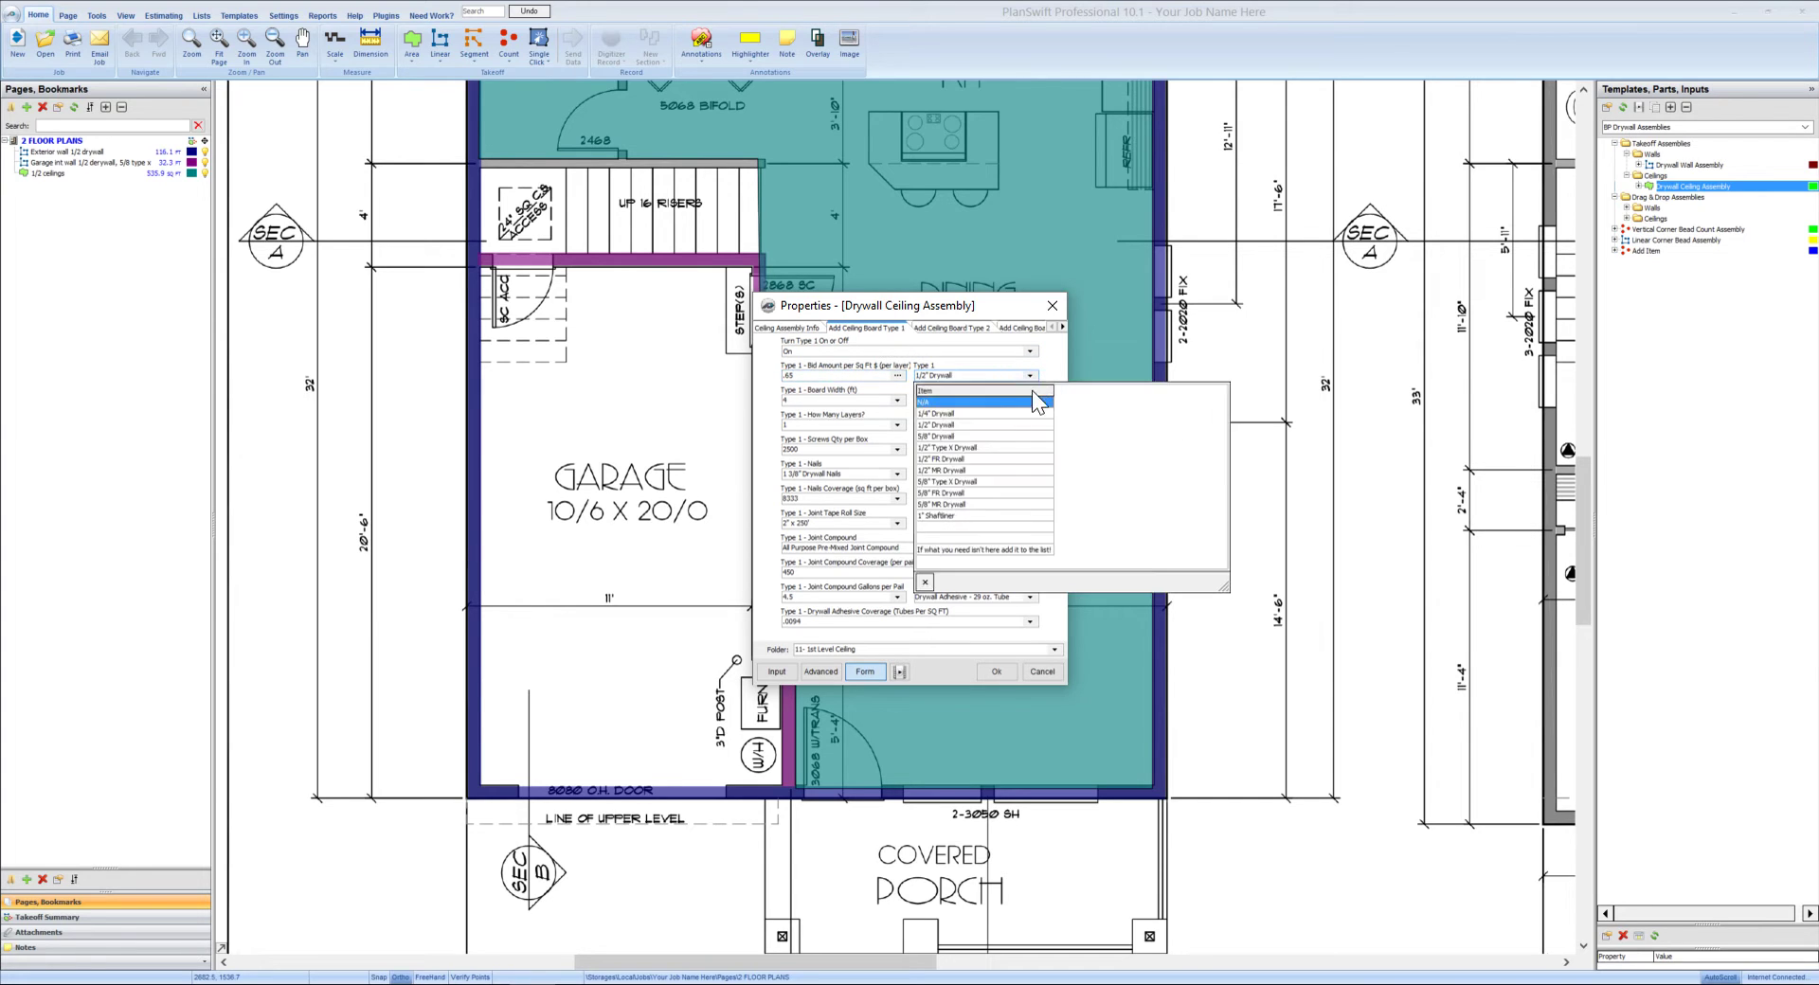
{"action": "left_click", "coordinate": [974, 485]}
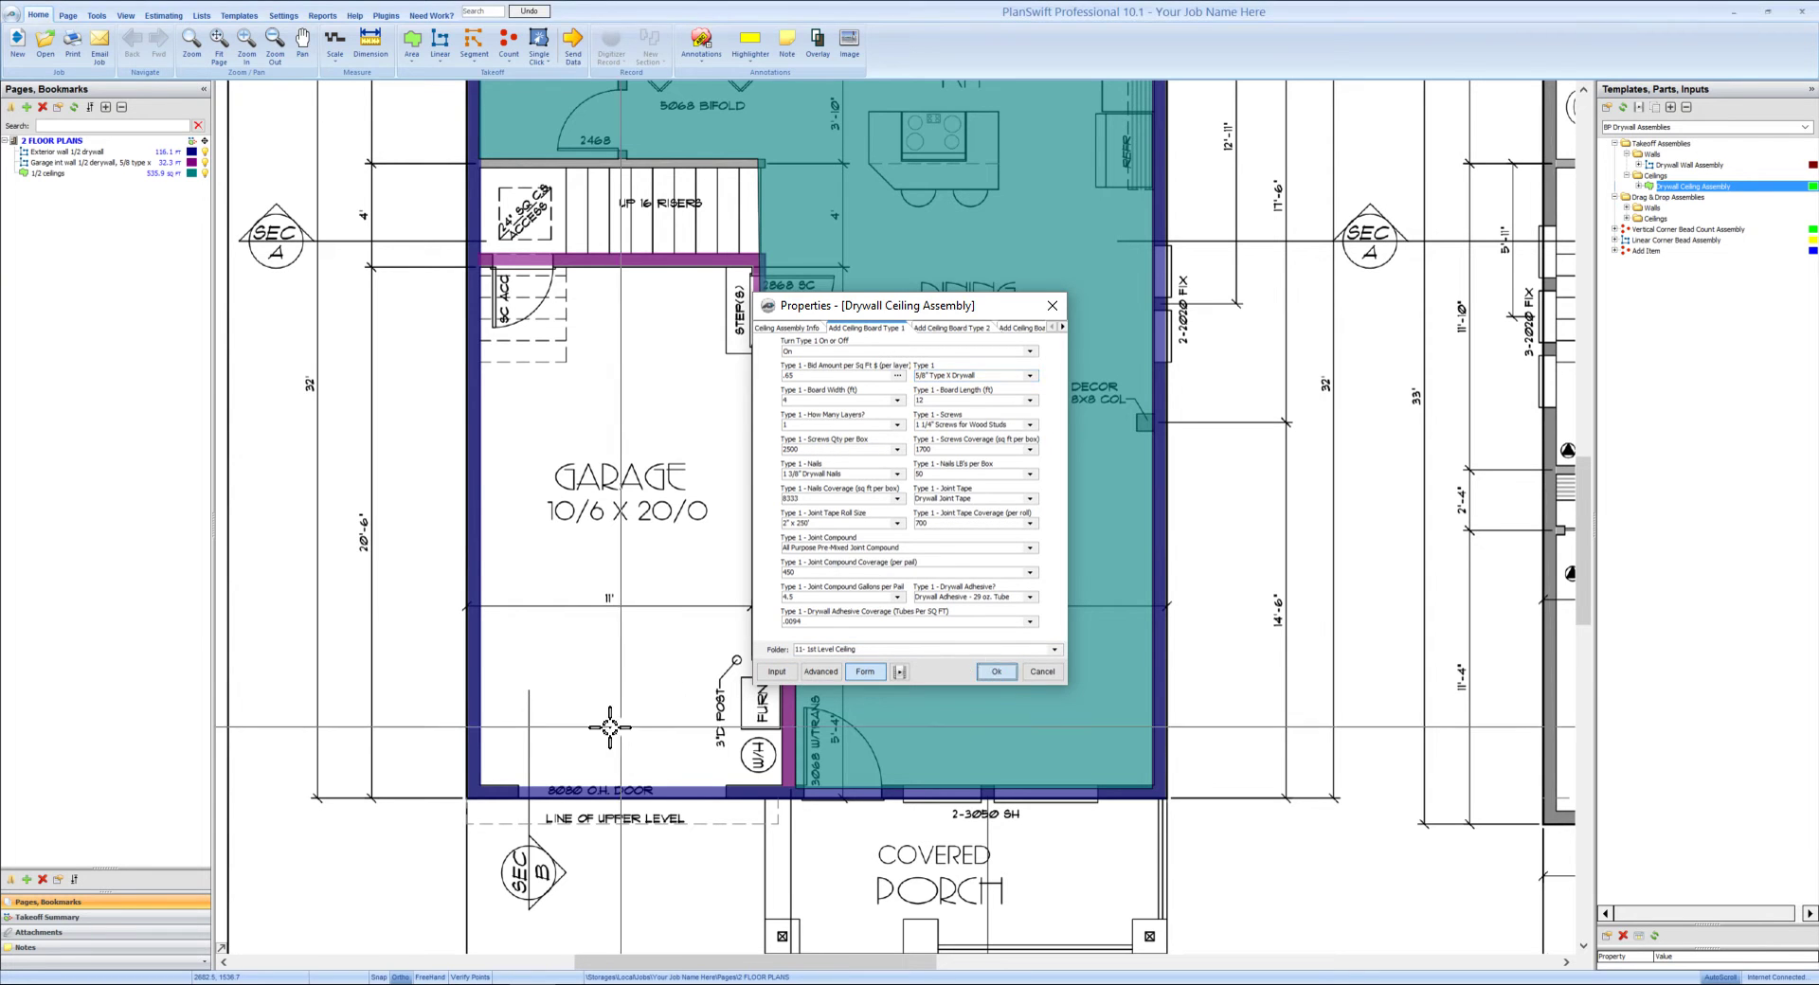
{"action": "left_click", "coordinate": [995, 672]}
- Trace the garage ceiling area along the inside faces of its walls, following the jog beside the furnace, and finish it at the overhead door wall
{"action": "scroll", "coordinate": [483, 779], "scroll_direction": "up", "scroll_amount": 3}
{"action": "scroll", "coordinate": [483, 778], "scroll_direction": "down", "scroll_amount": 5}
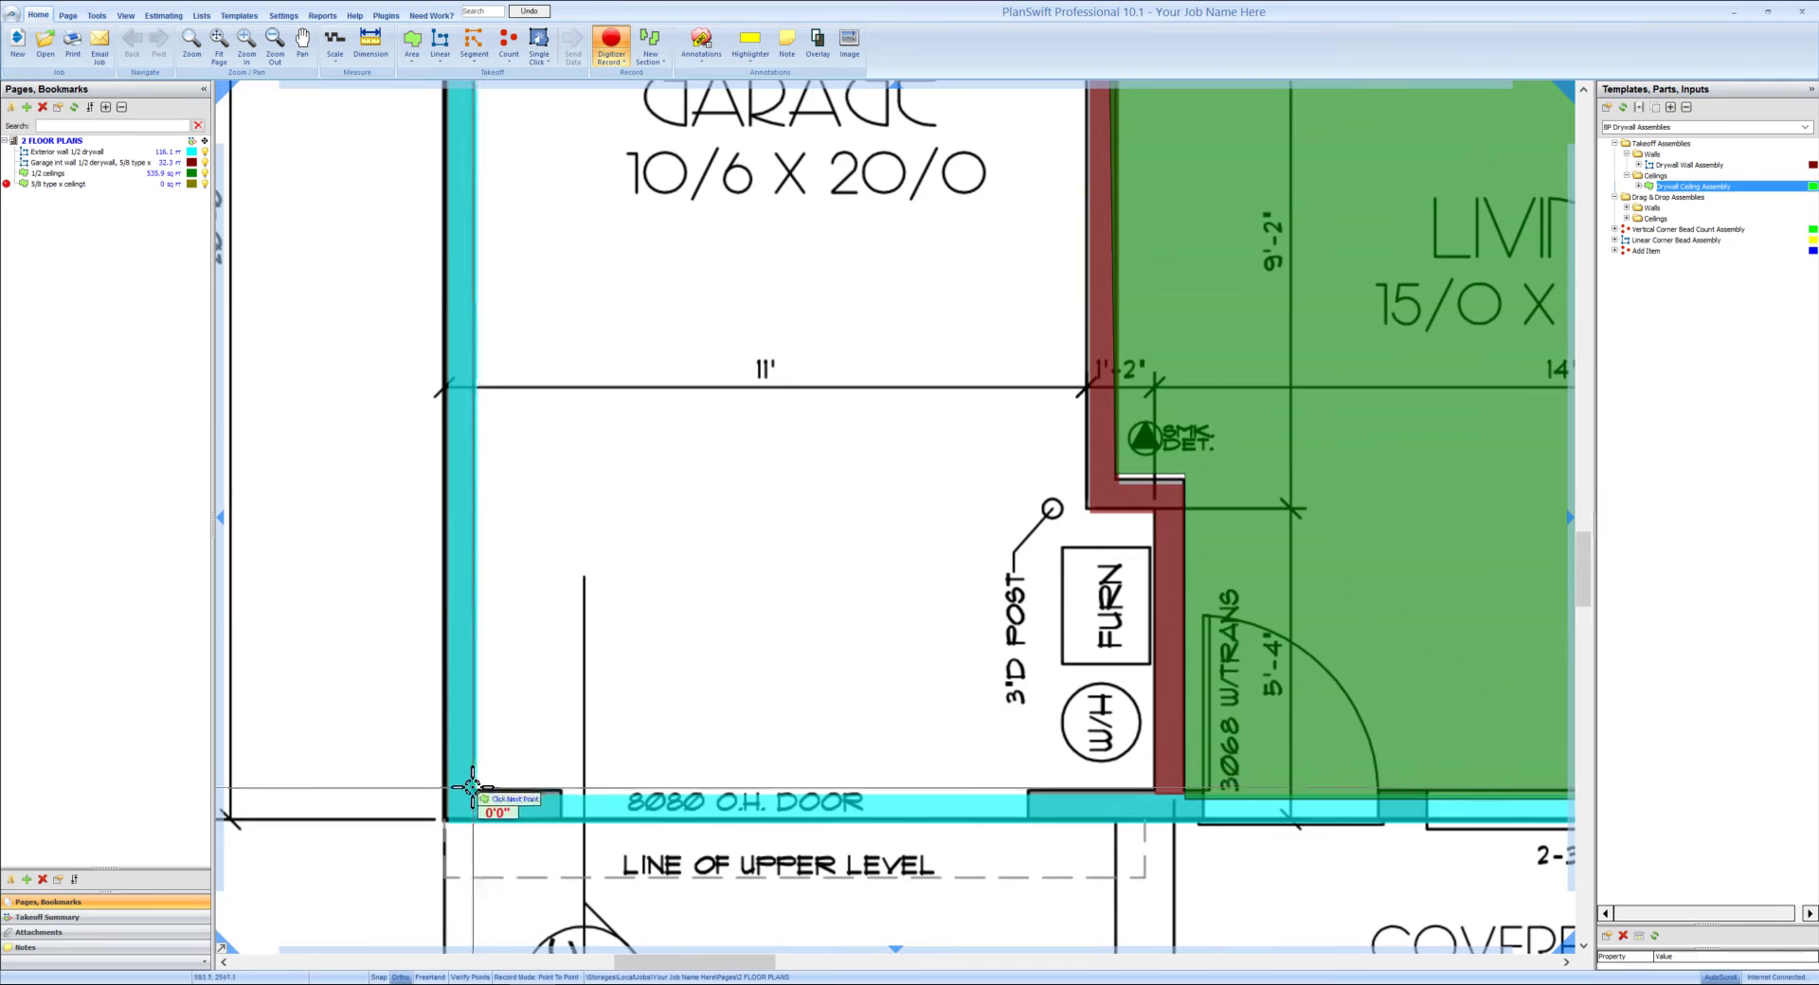
{"action": "scroll", "coordinate": [438, 394], "scroll_direction": "up", "scroll_amount": 4}
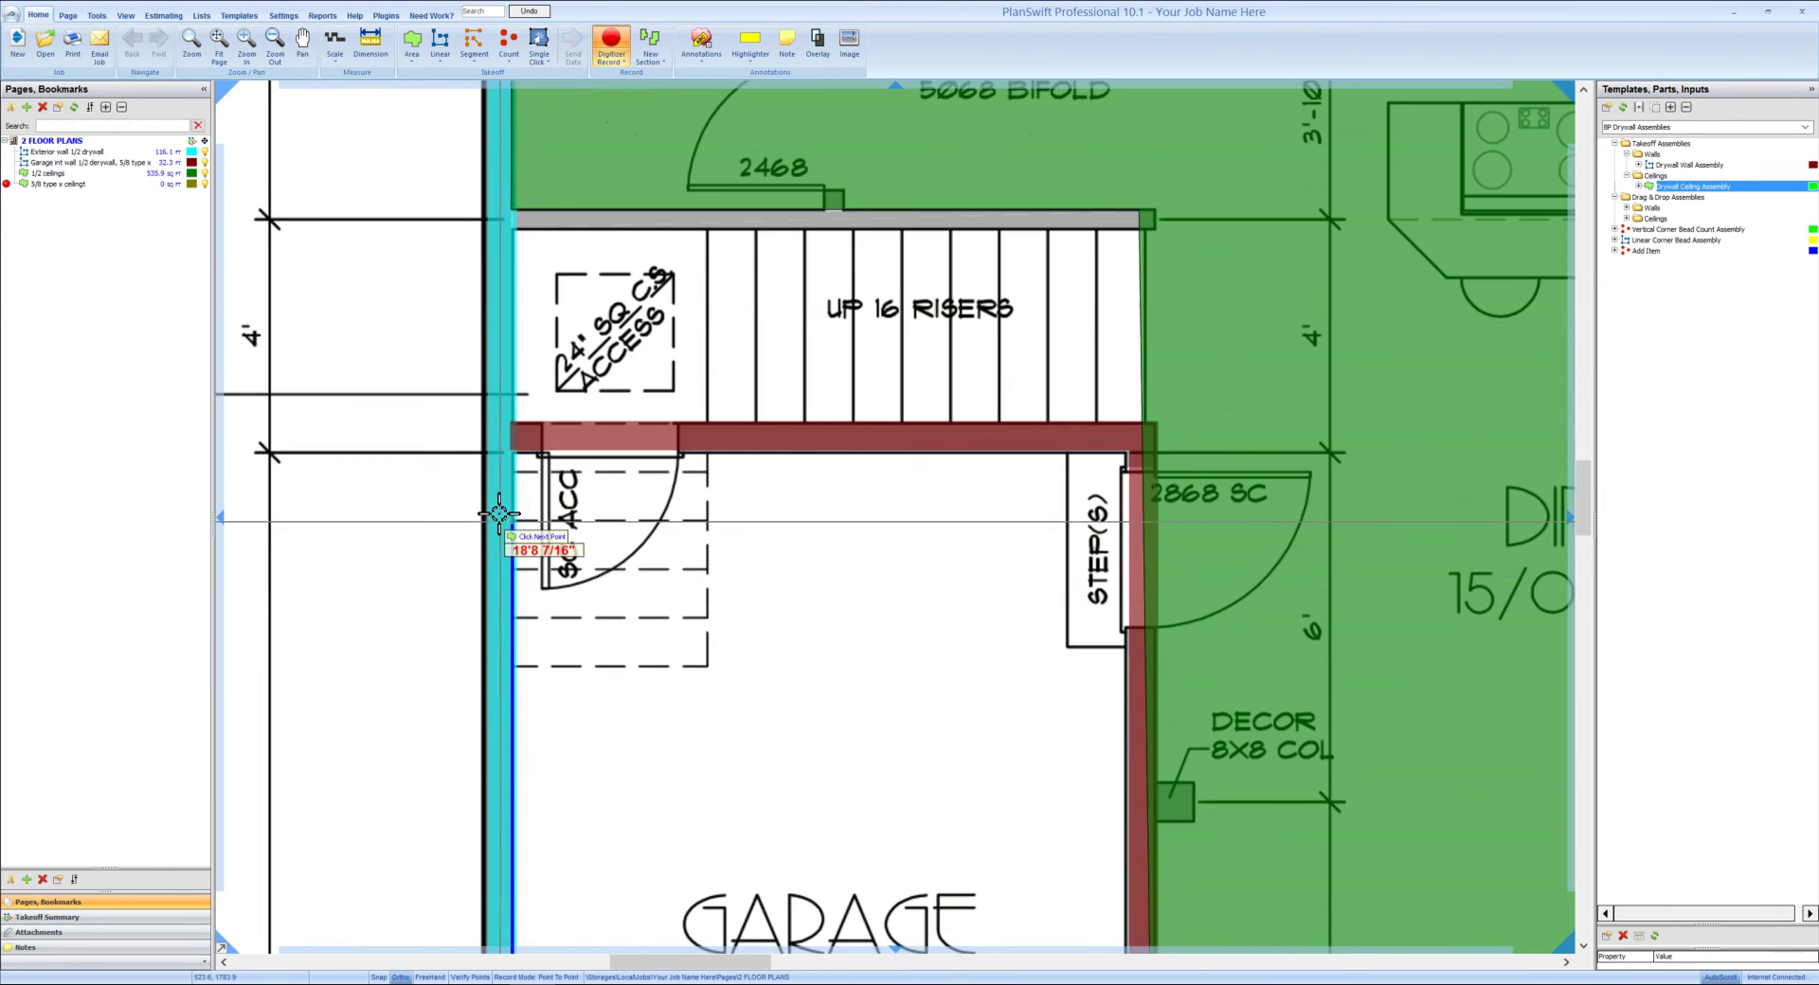
{"action": "left_click", "coordinate": [512, 449]}
{"action": "left_click", "coordinate": [1125, 454]}
{"action": "left_click_drag", "start_coordinate": [1117, 756], "coordinate": [999, 233]}
{"action": "left_click_drag", "start_coordinate": [993, 692], "coordinate": [902, 363]}
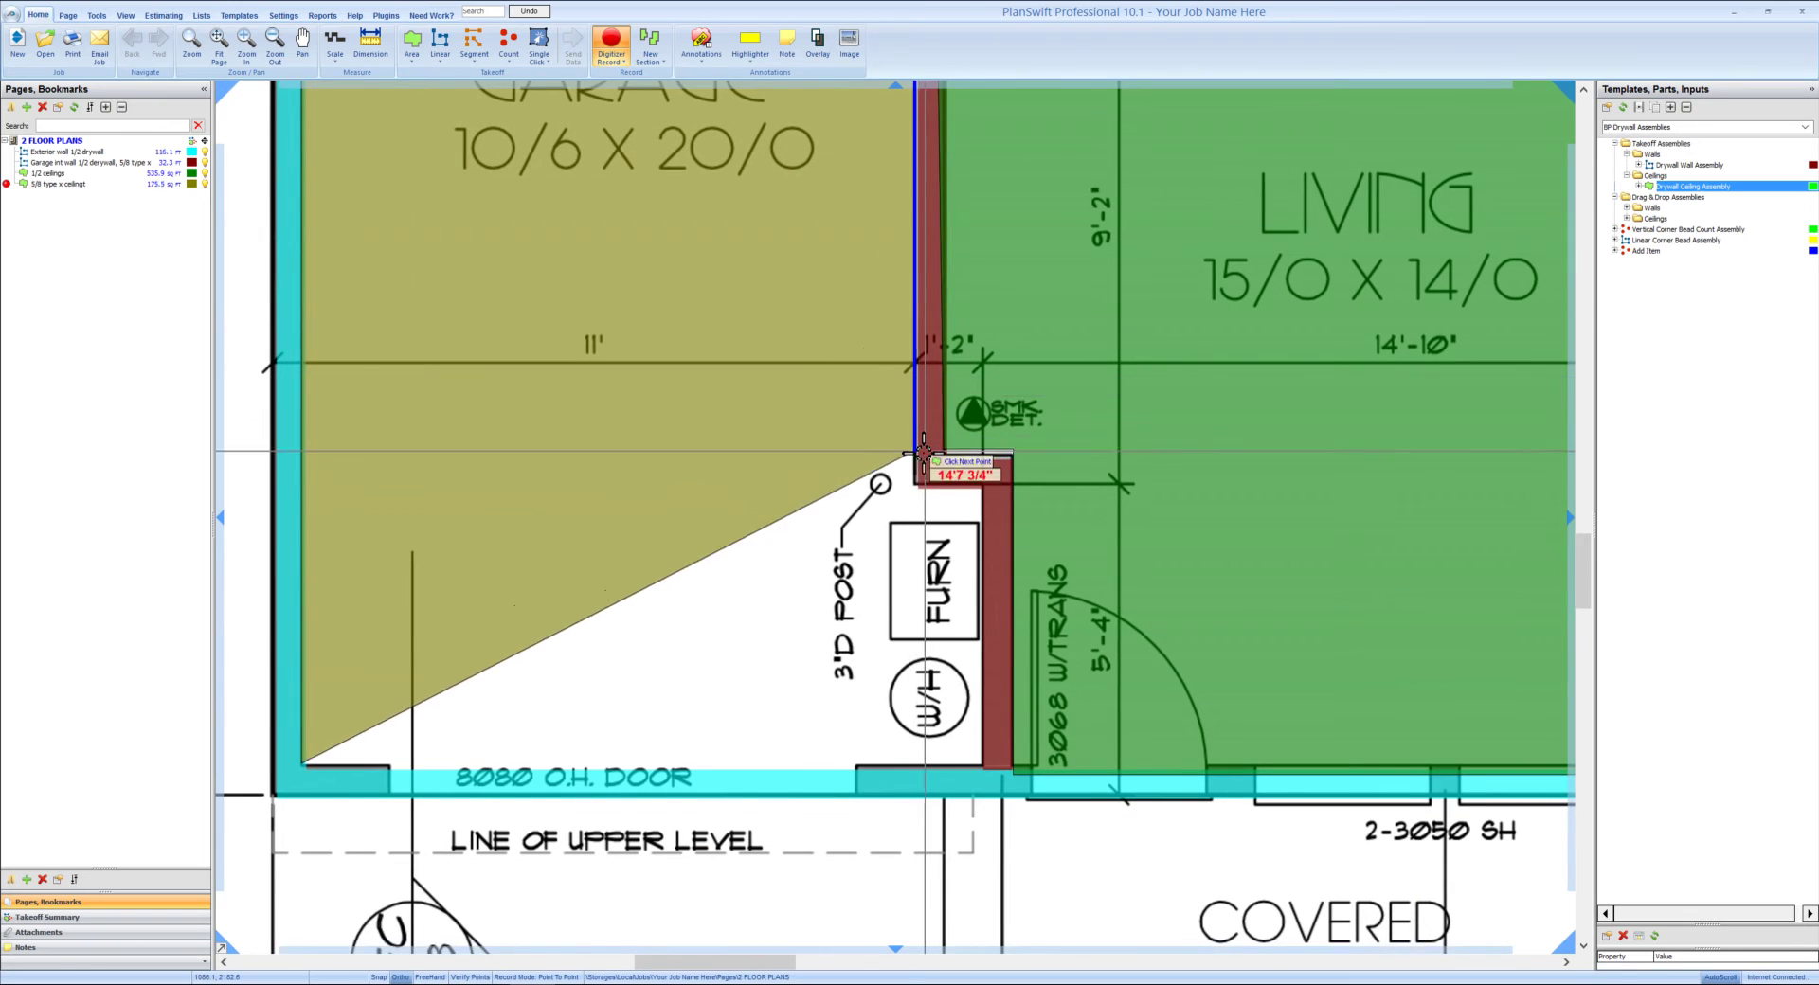
{"action": "left_click", "coordinate": [916, 485]}
{"action": "left_click", "coordinate": [981, 485]}
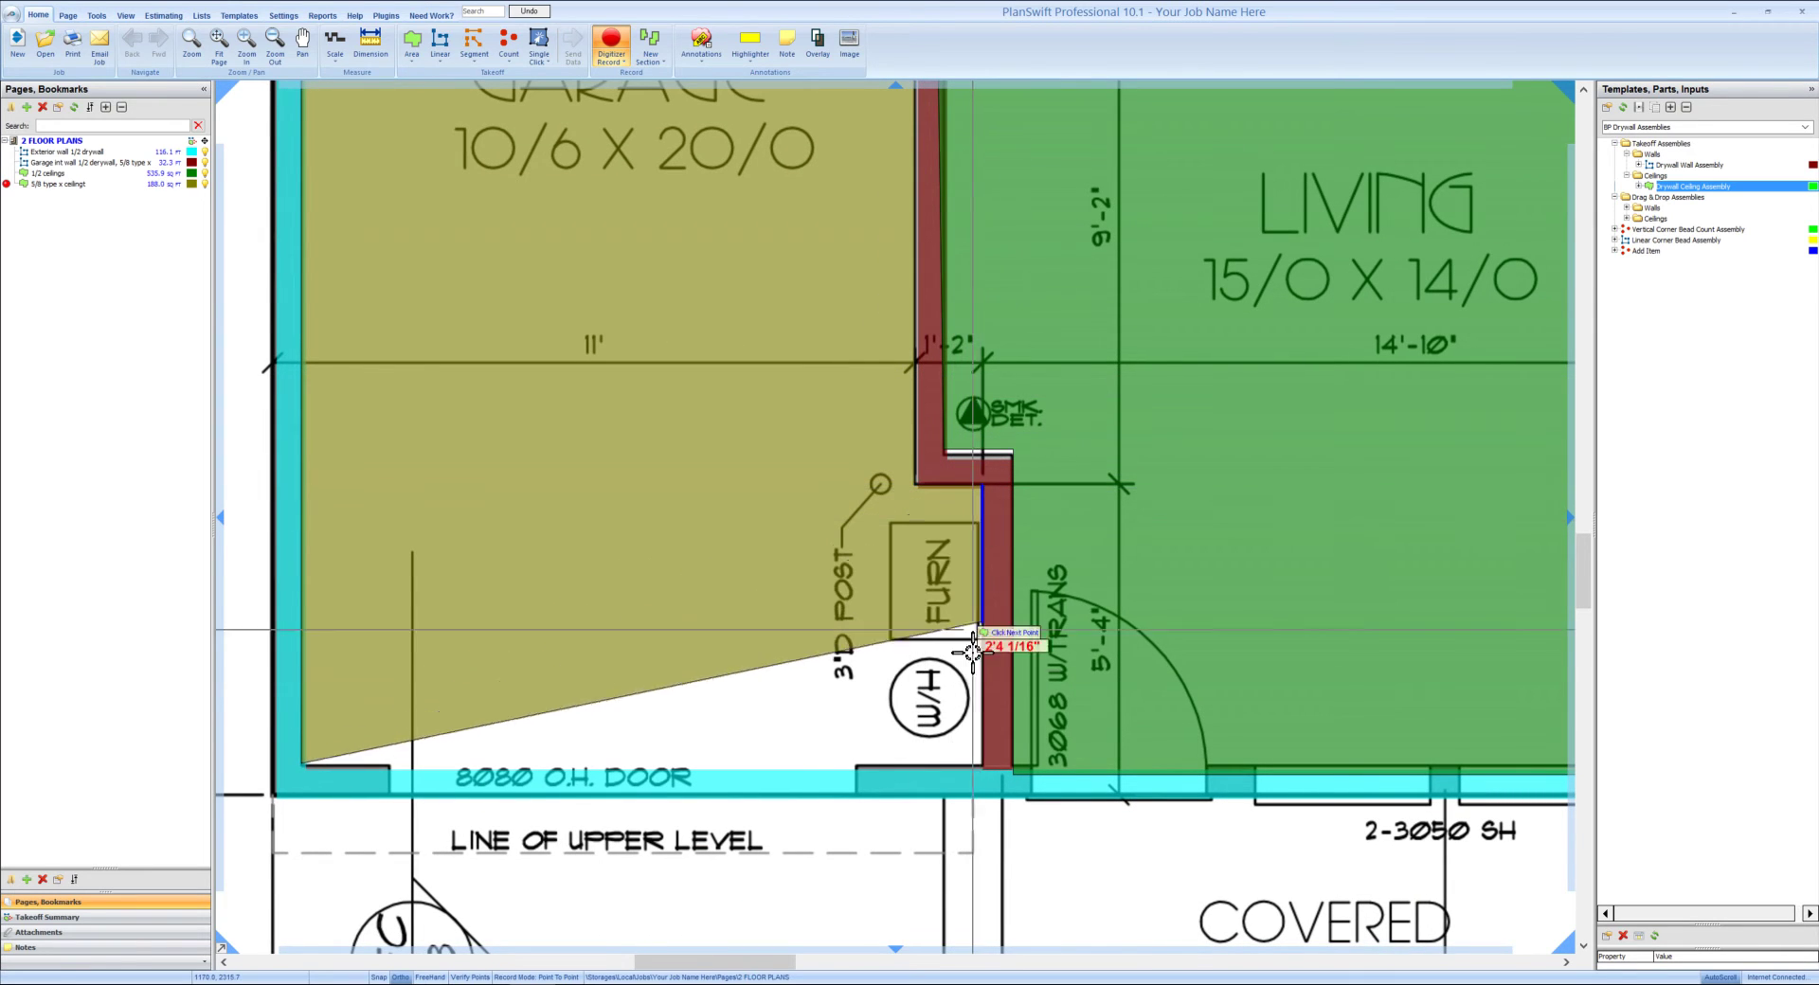
{"action": "double_click", "coordinate": [986, 767]}
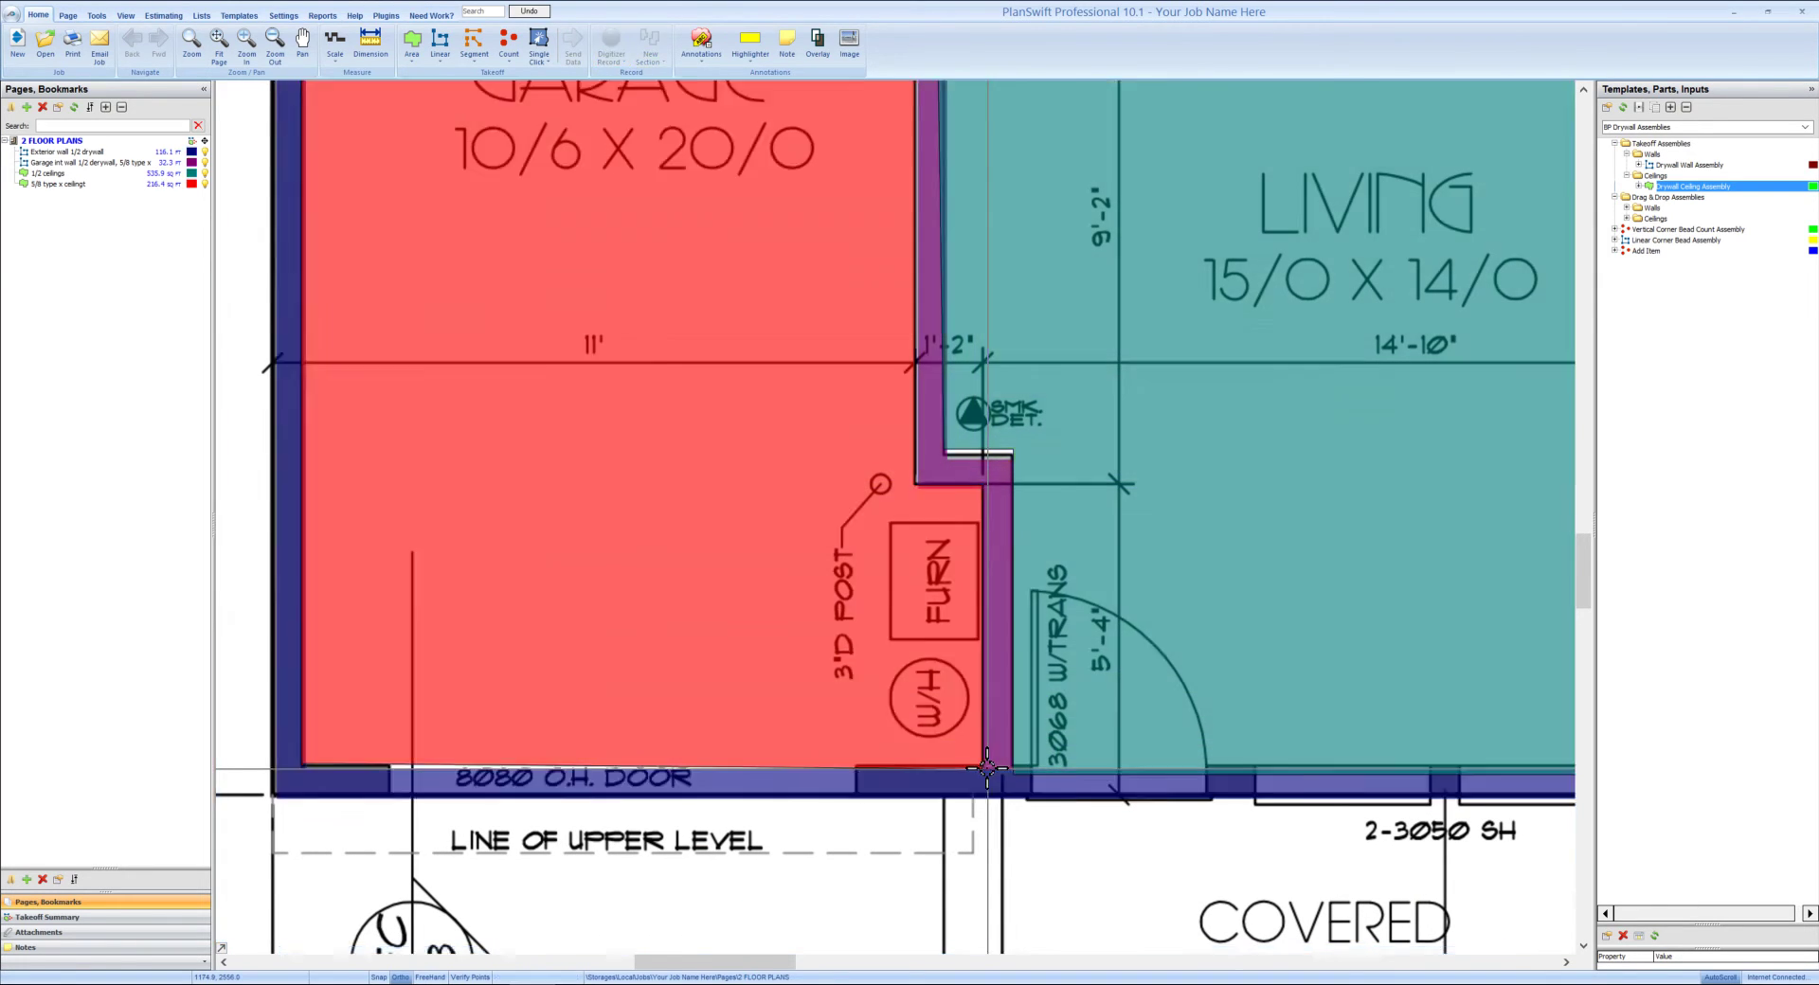
- Open the drywall reports and review the Drywall Materials By Location Report for the first-level walls and ceiling
{"action": "scroll", "coordinate": [987, 768], "scroll_direction": "down", "scroll_amount": 5}
{"action": "left_click_drag", "start_coordinate": [1332, 610], "coordinate": [867, 605]}
{"action": "left_click", "coordinate": [323, 16]}
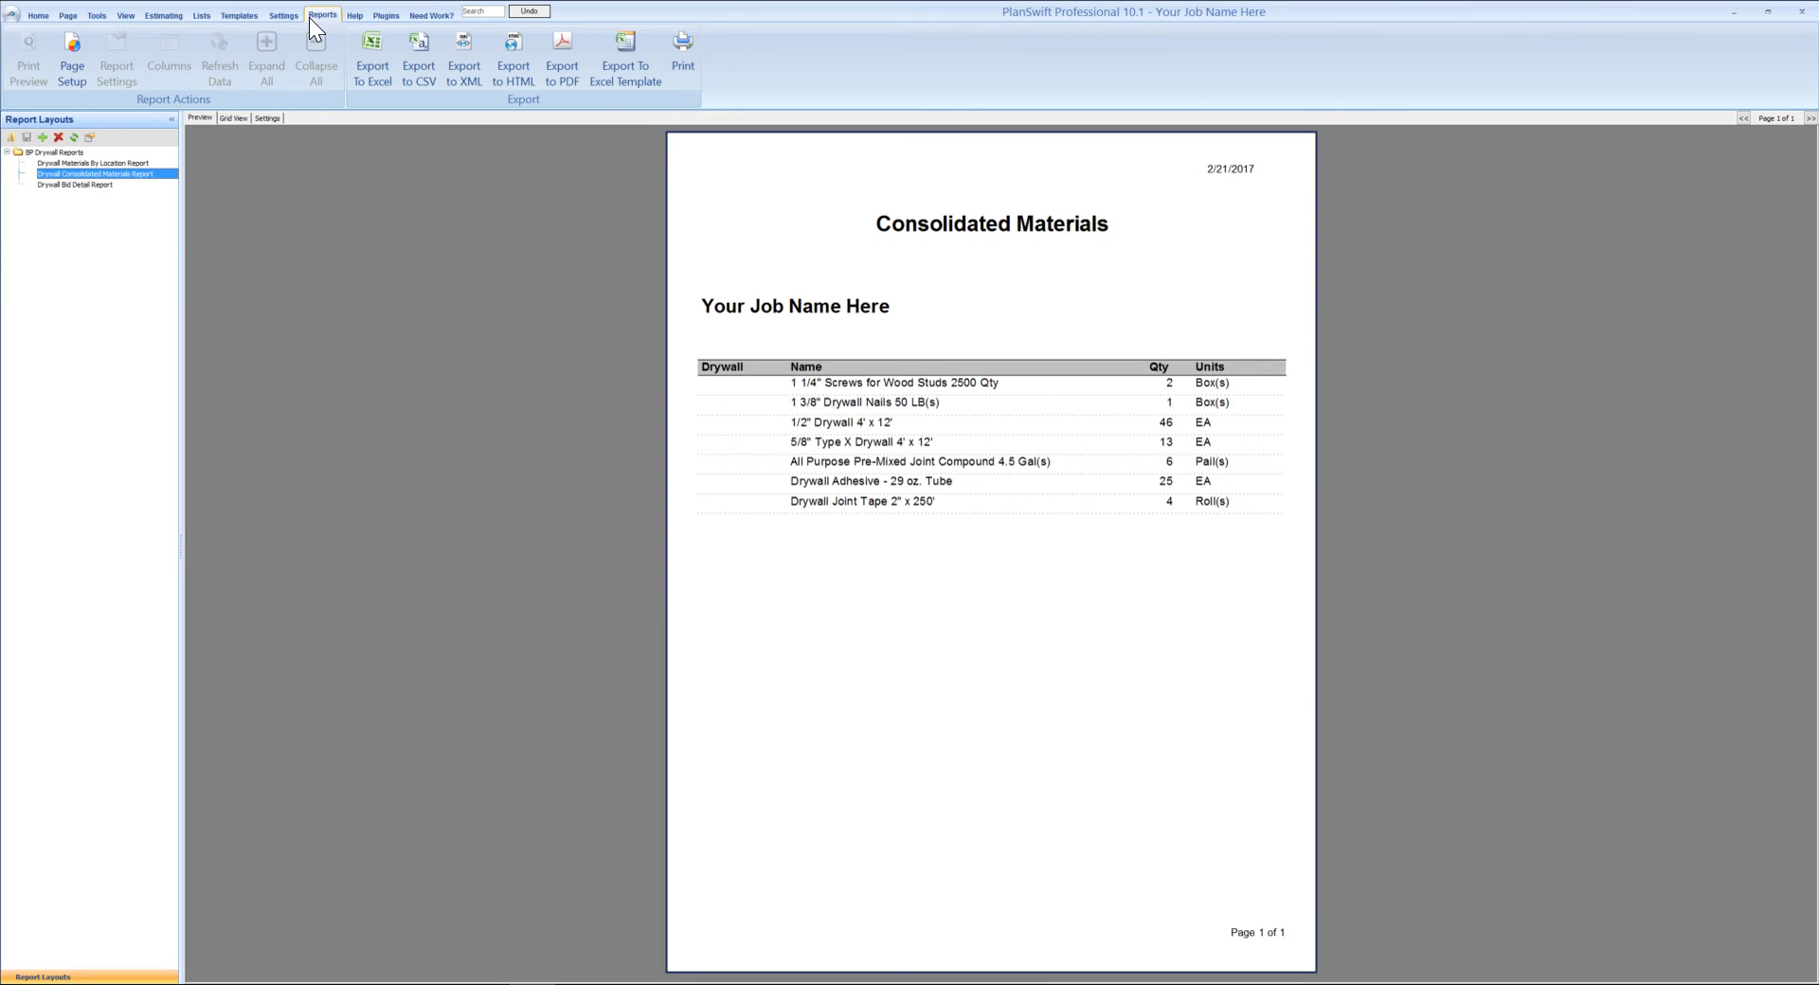
{"action": "left_click", "coordinate": [110, 163]}
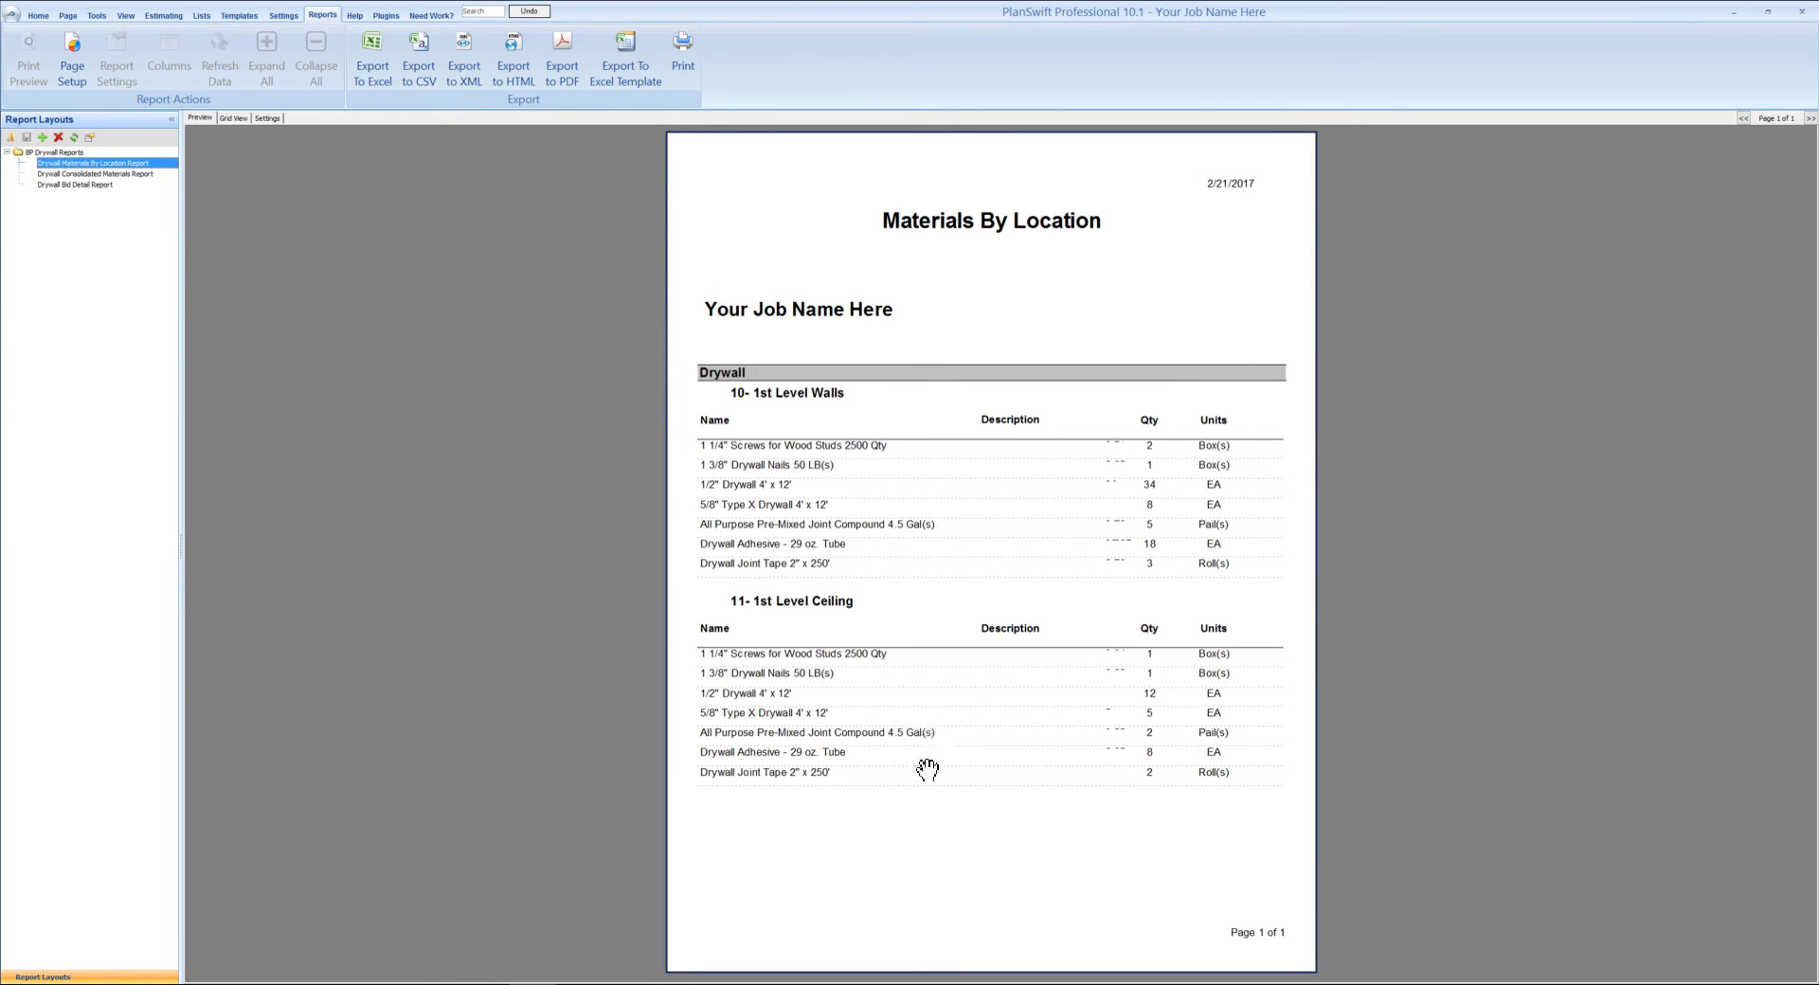
{"action": "scroll", "coordinate": [934, 790], "scroll_direction": "up", "scroll_amount": 1}
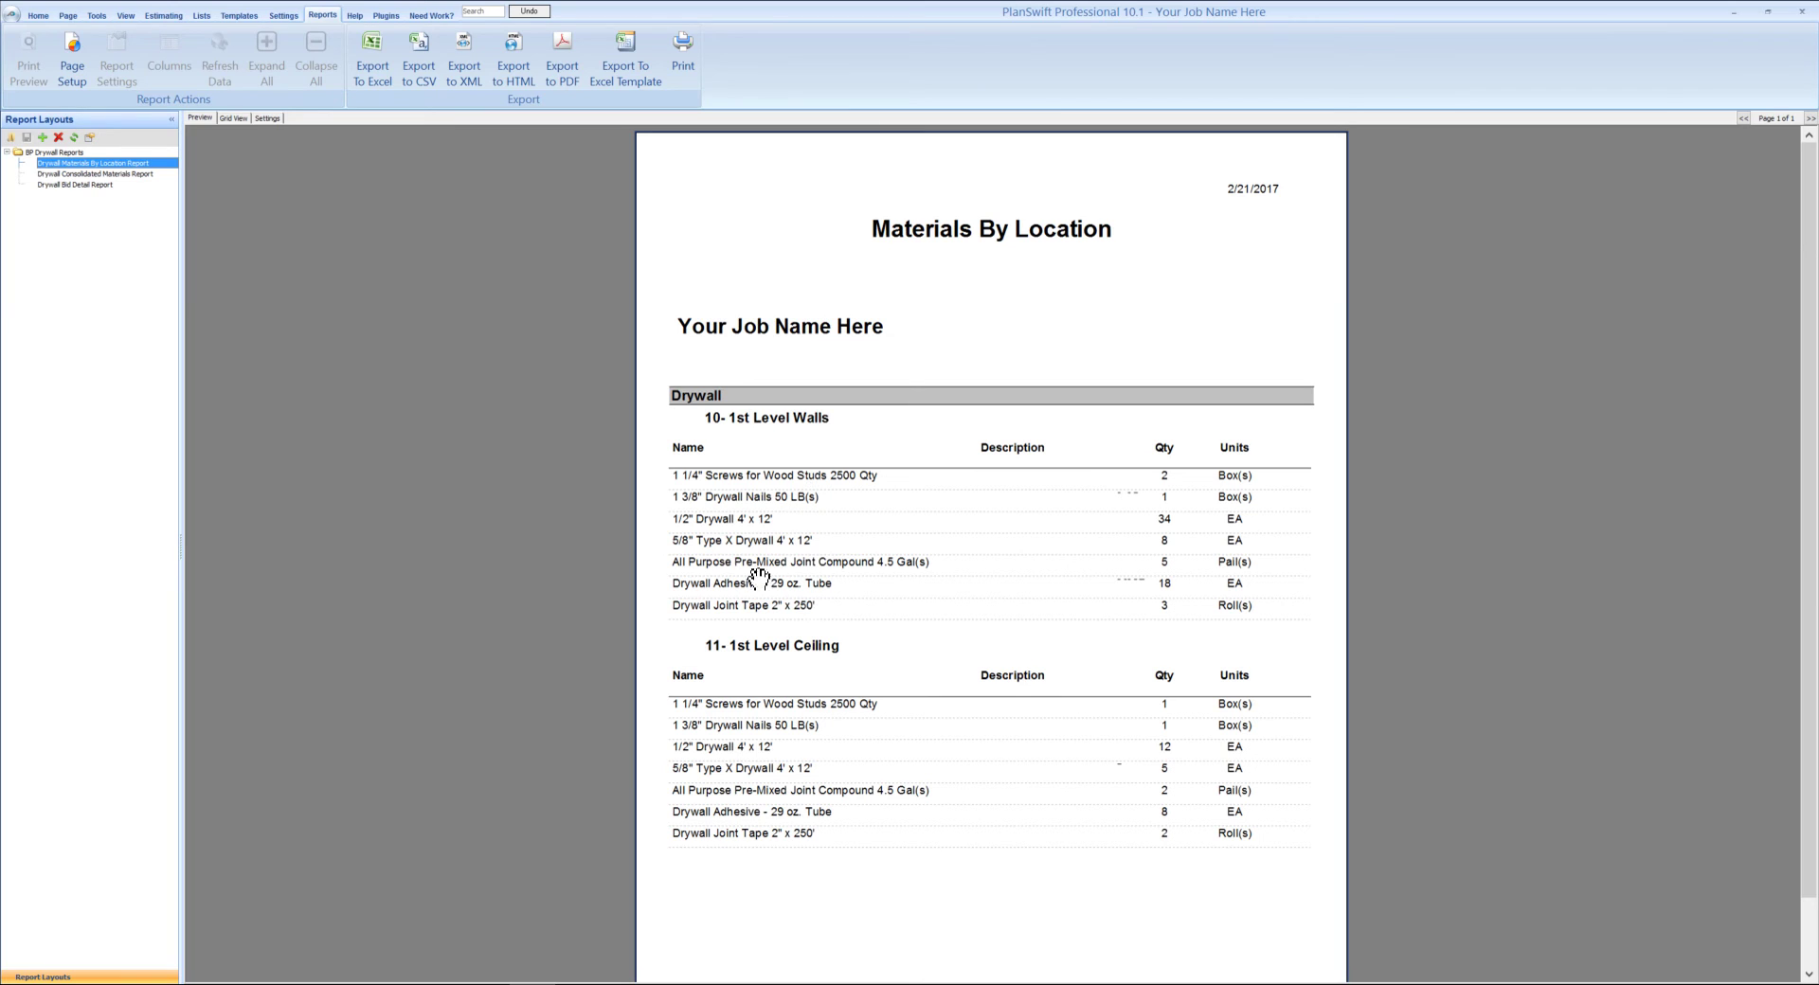
{"action": "left_click_drag", "start_coordinate": [1810, 387], "coordinate": [1717, 478]}
- Review the Drywall Consolidated Materials Report and the Drywall Bid Detail Report, and return to the floor plan
{"action": "left_click", "coordinate": [130, 175]}
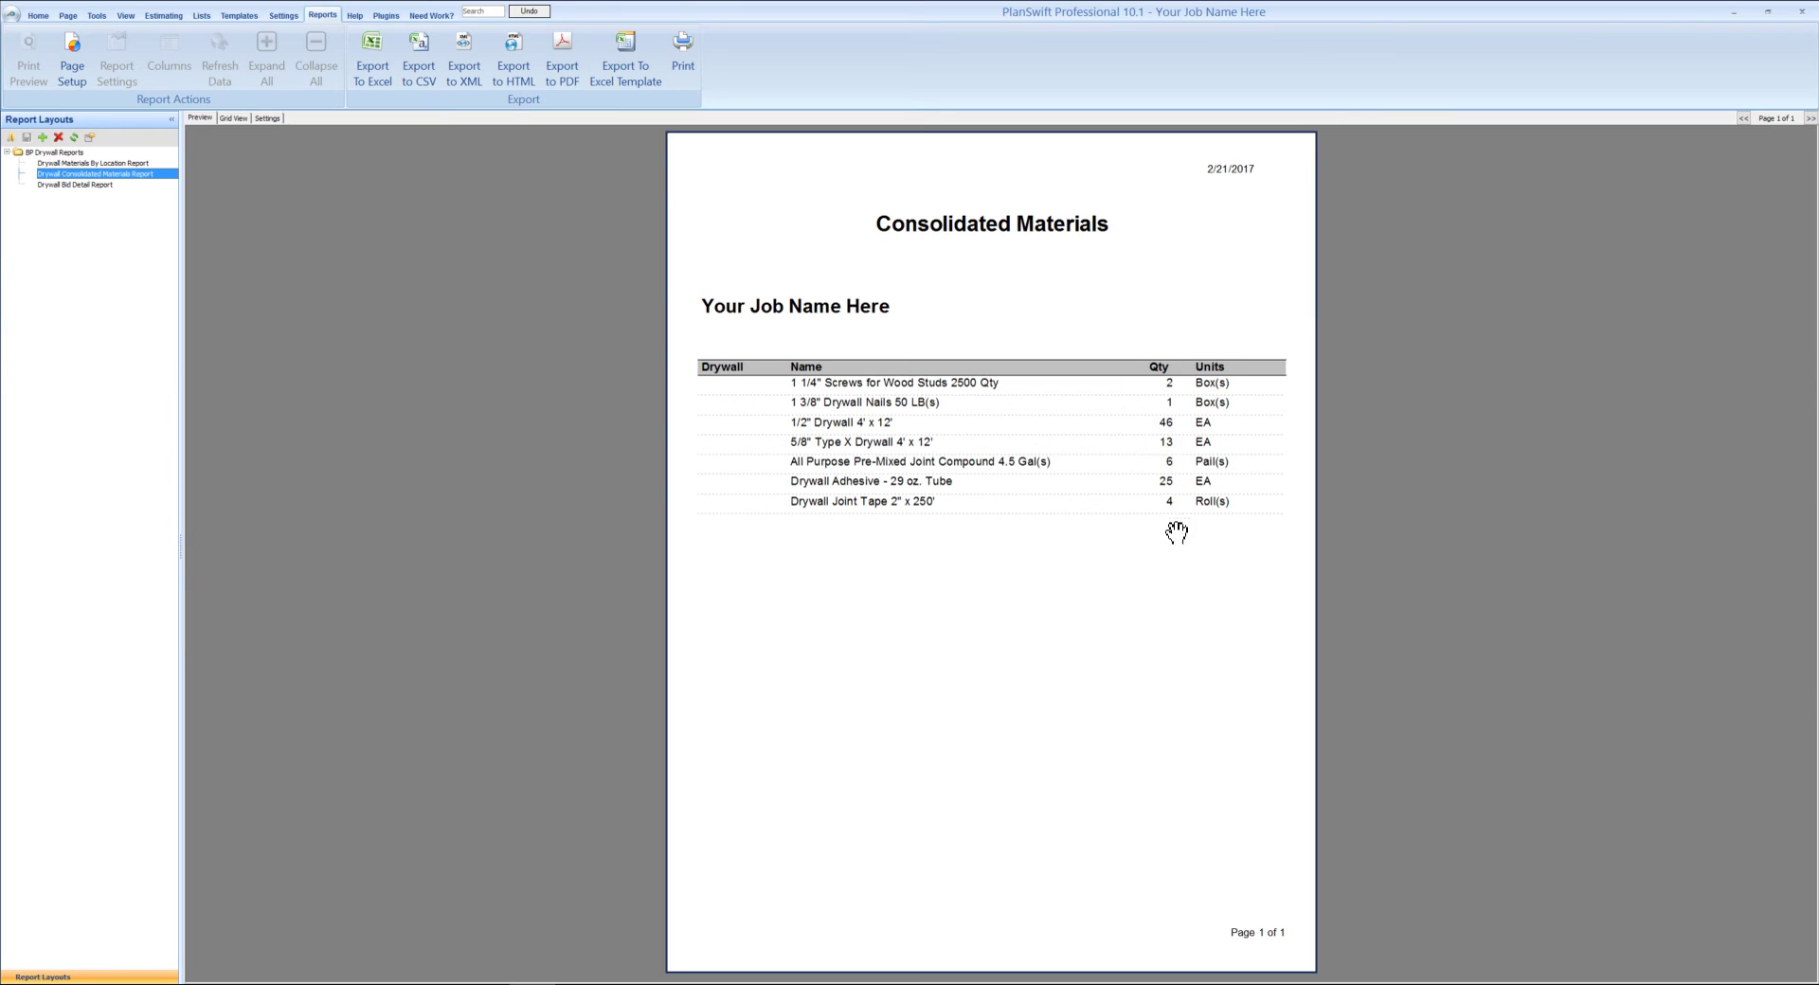
{"action": "left_click", "coordinate": [80, 185]}
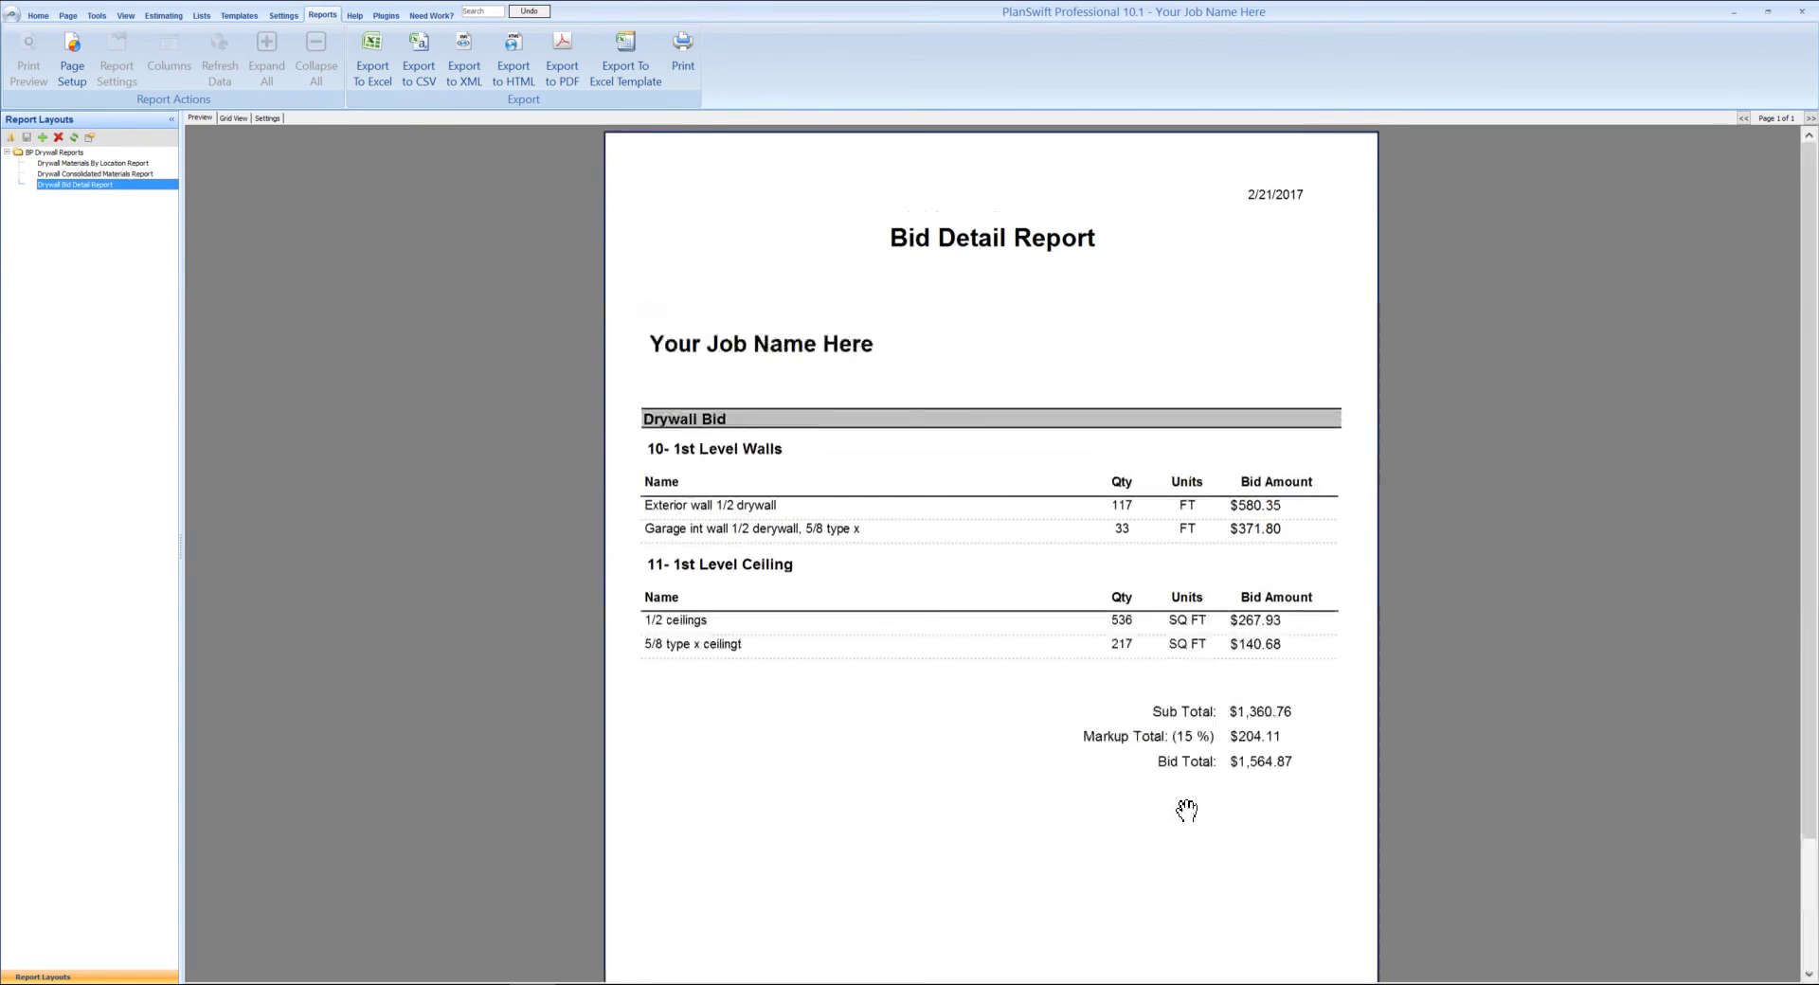
{"action": "scroll", "coordinate": [1187, 811], "scroll_direction": "up", "scroll_amount": 1}
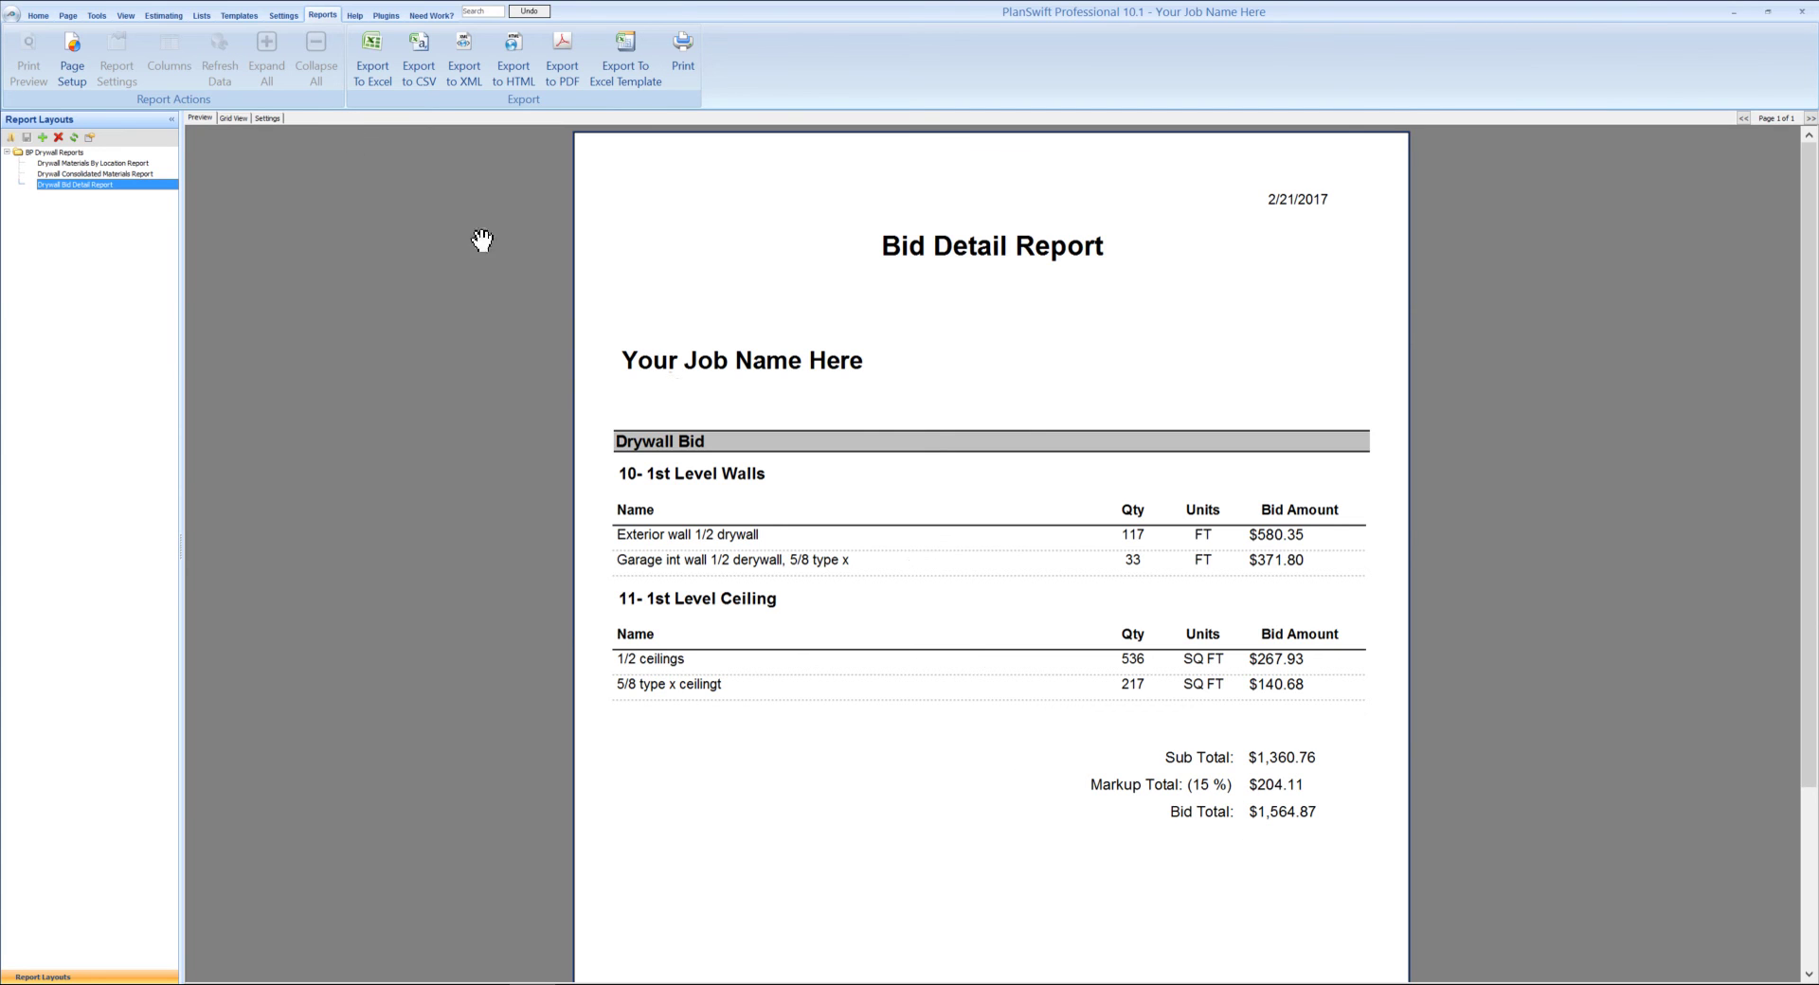
{"action": "left_click", "coordinate": [40, 15]}
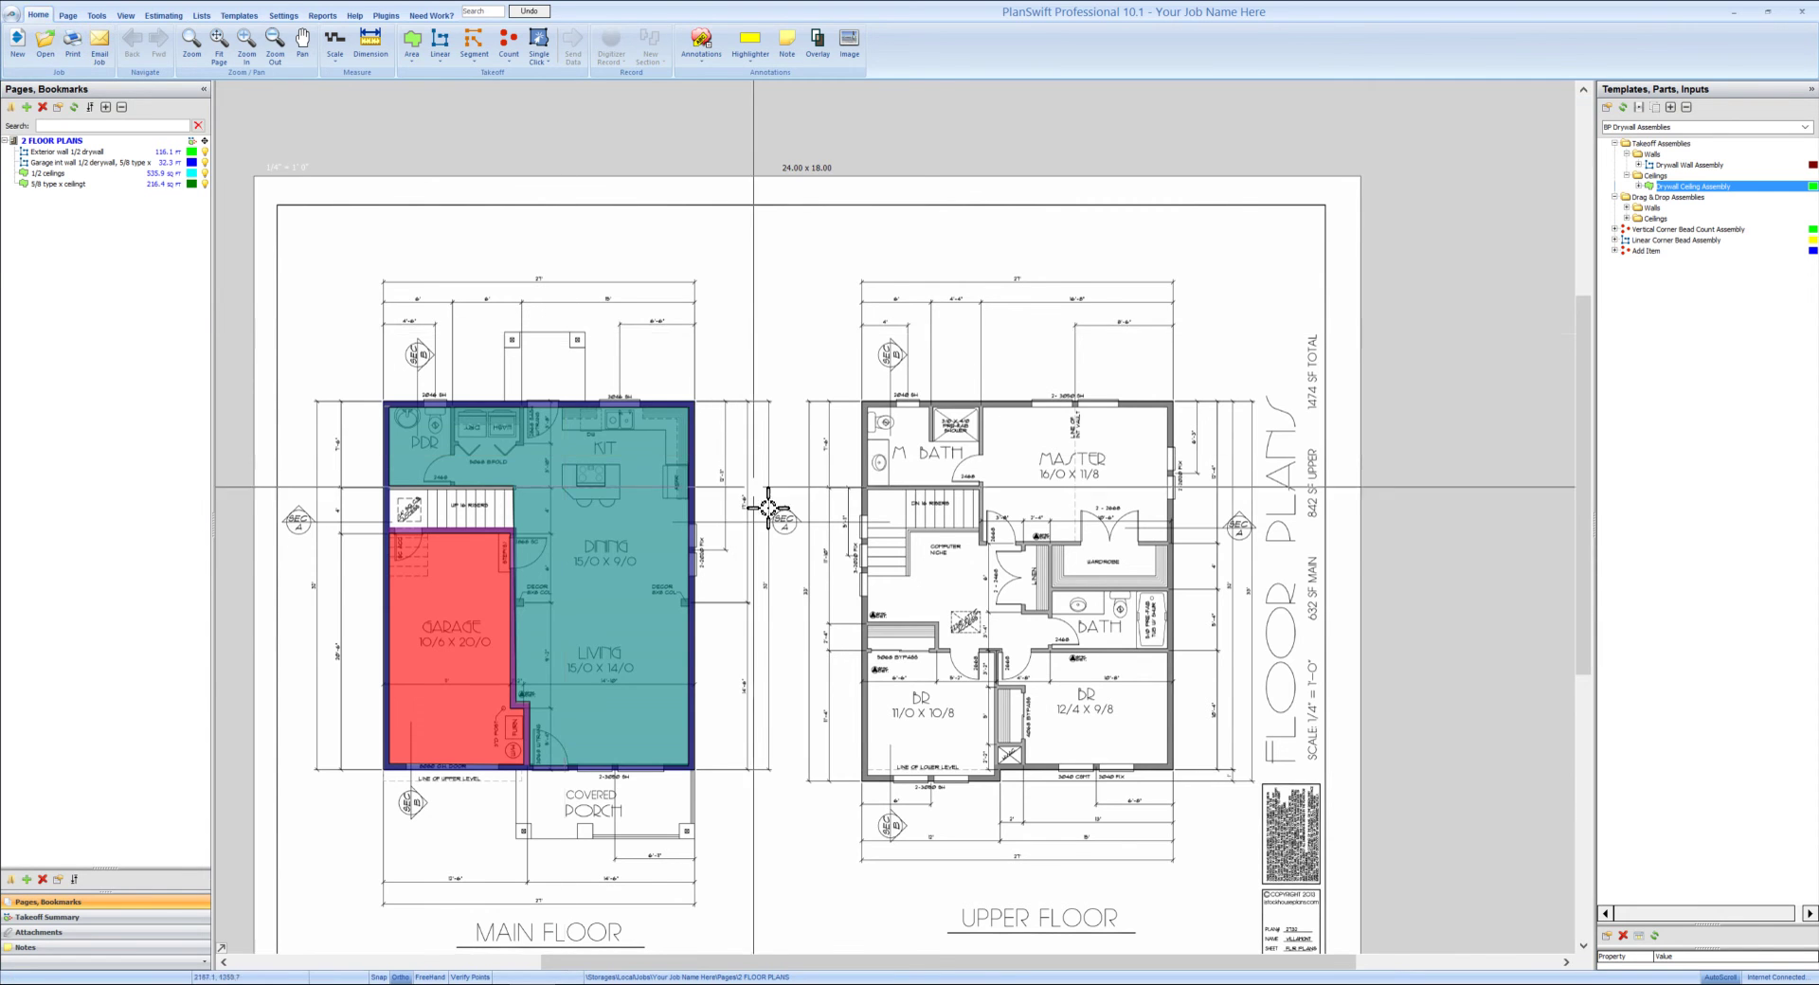